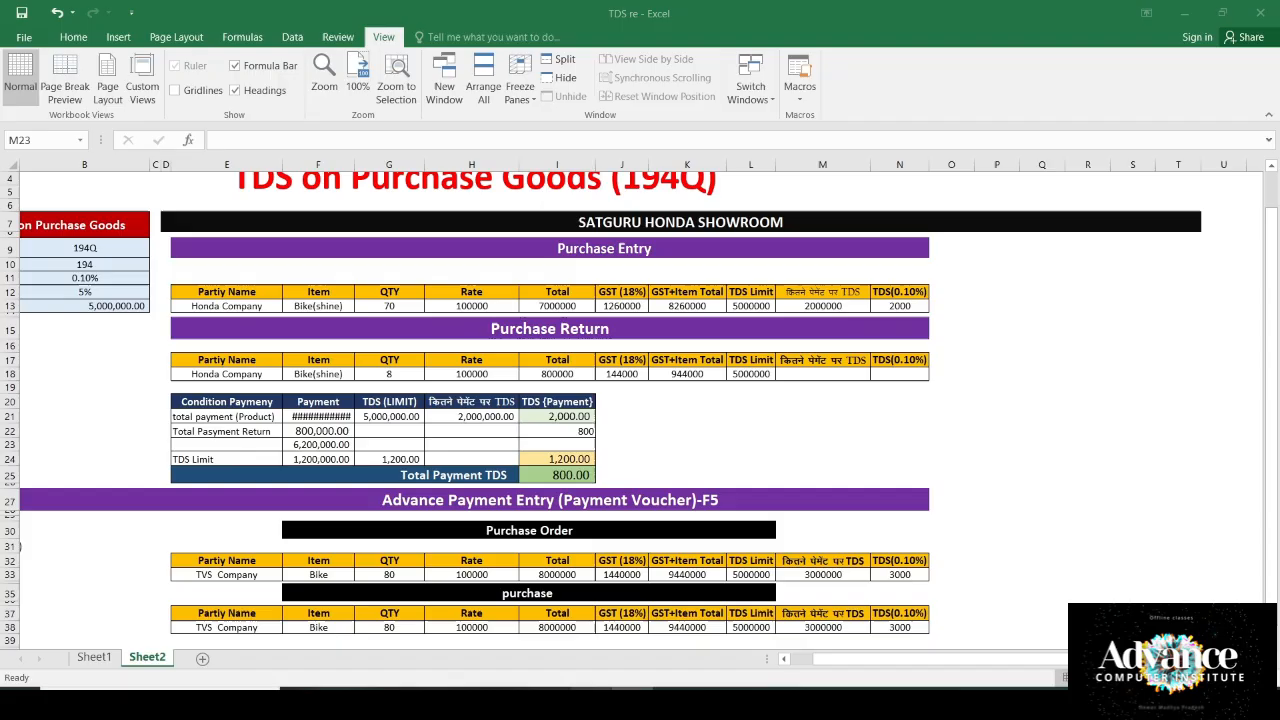
Step: Autofit column F to show the 7,000,000.00 total, then scroll back to the TDS reference table
scroll(466, 256, up, 1)
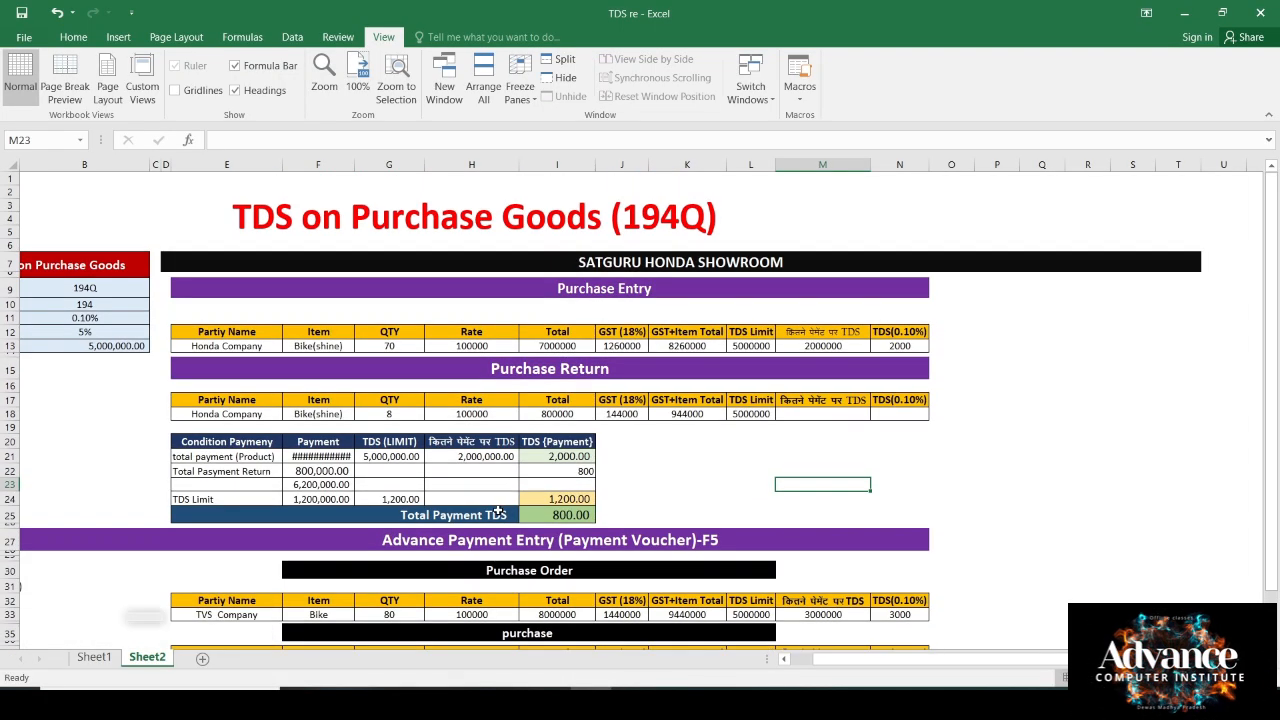
double_click(353, 164)
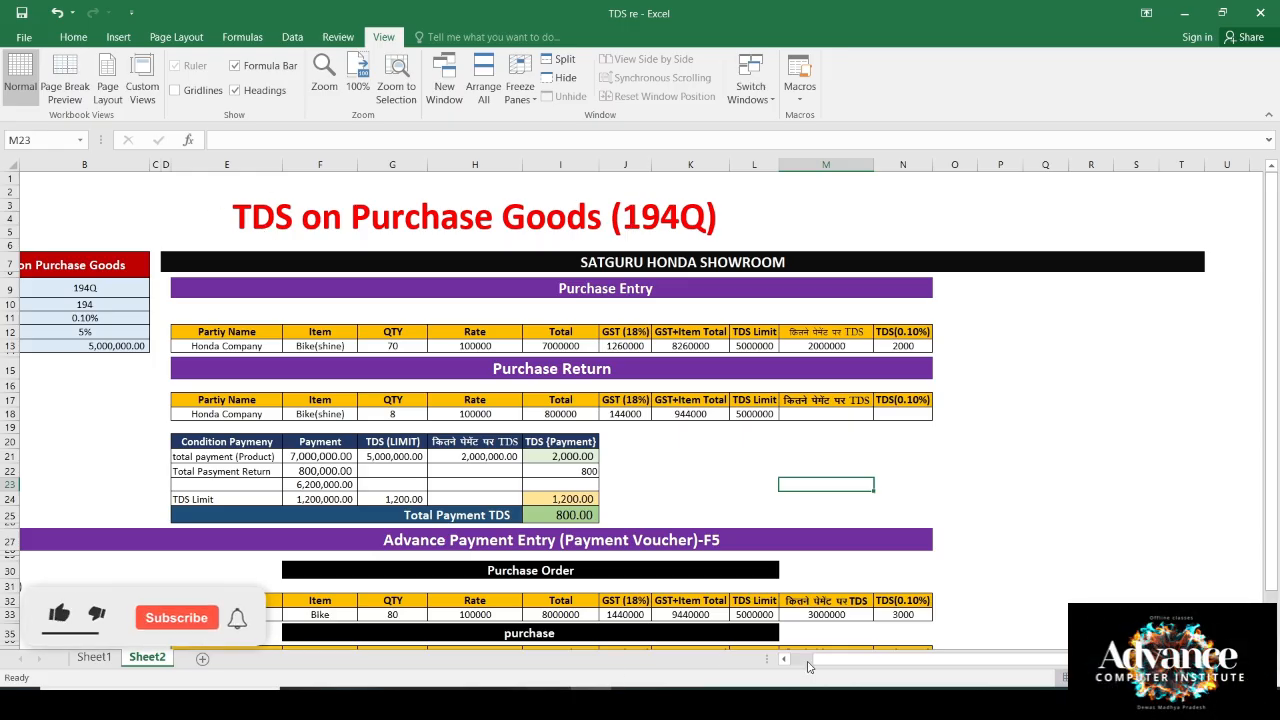
drag(857, 661, 814, 663)
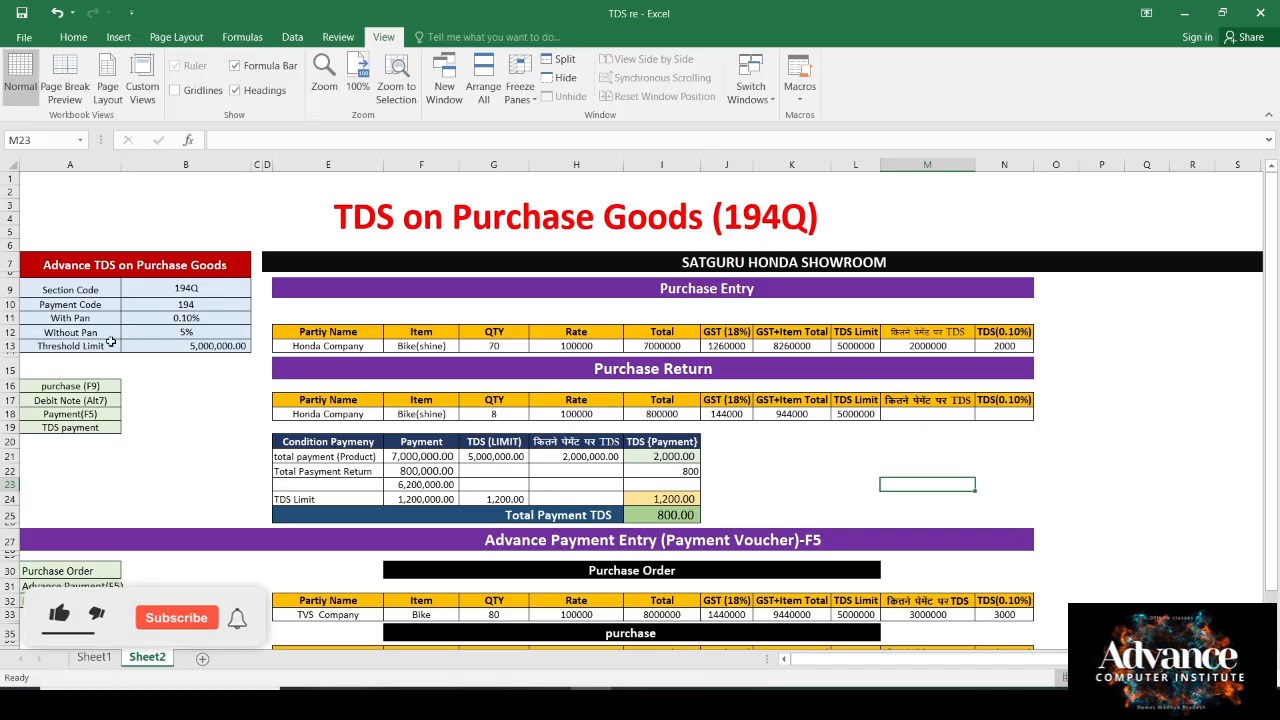
Step: Check the threshold limit, Honda Company party, Bike(shine) item, quantity 70 and 100000 rate
click(204, 344)
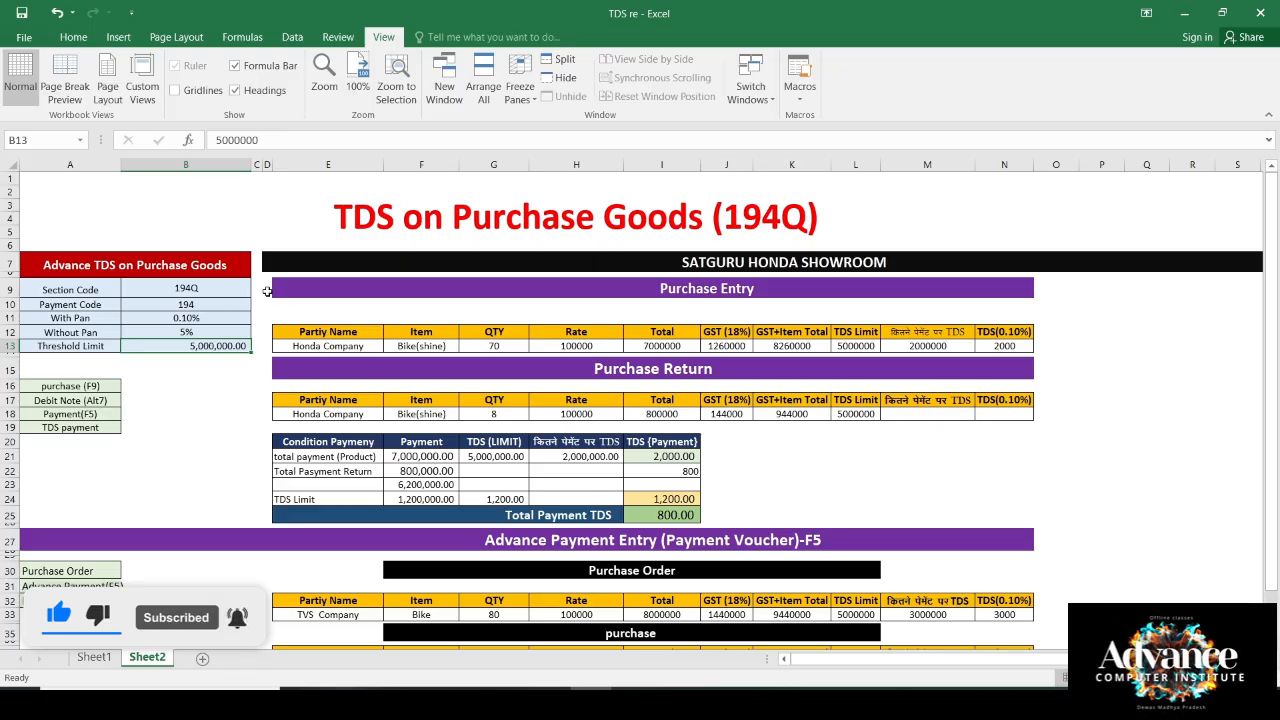
click(872, 262)
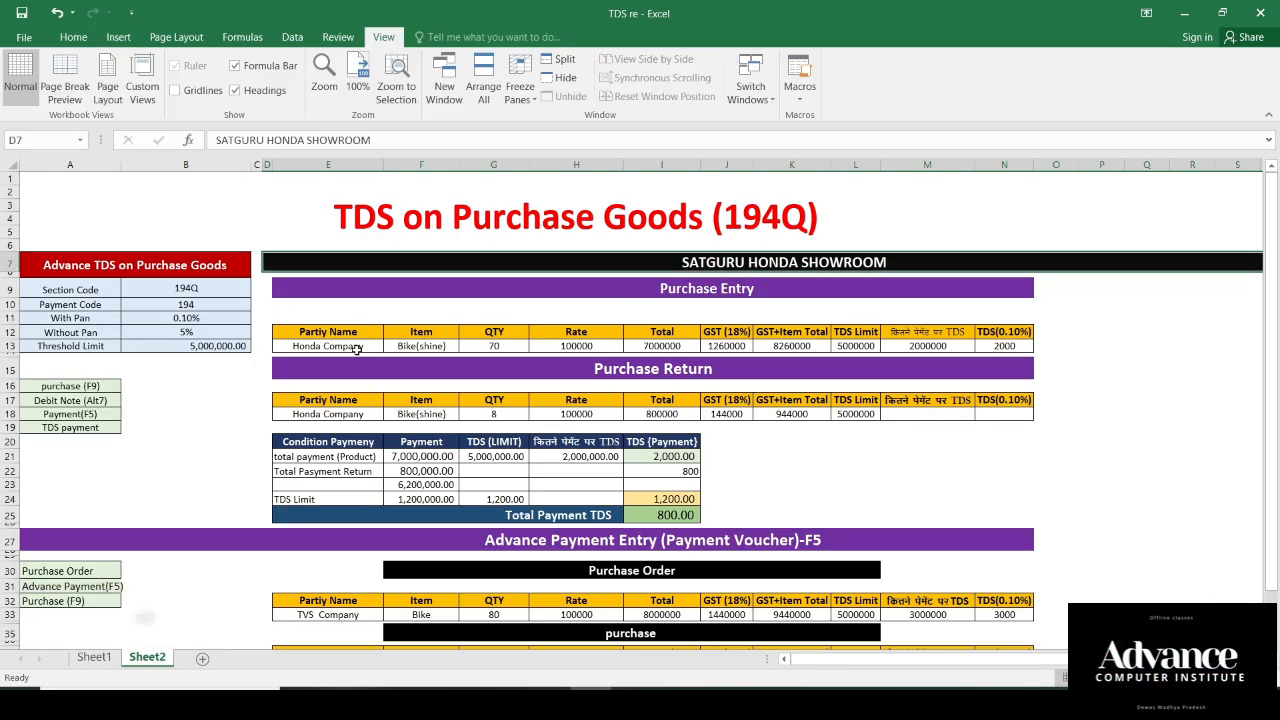
click(288, 346)
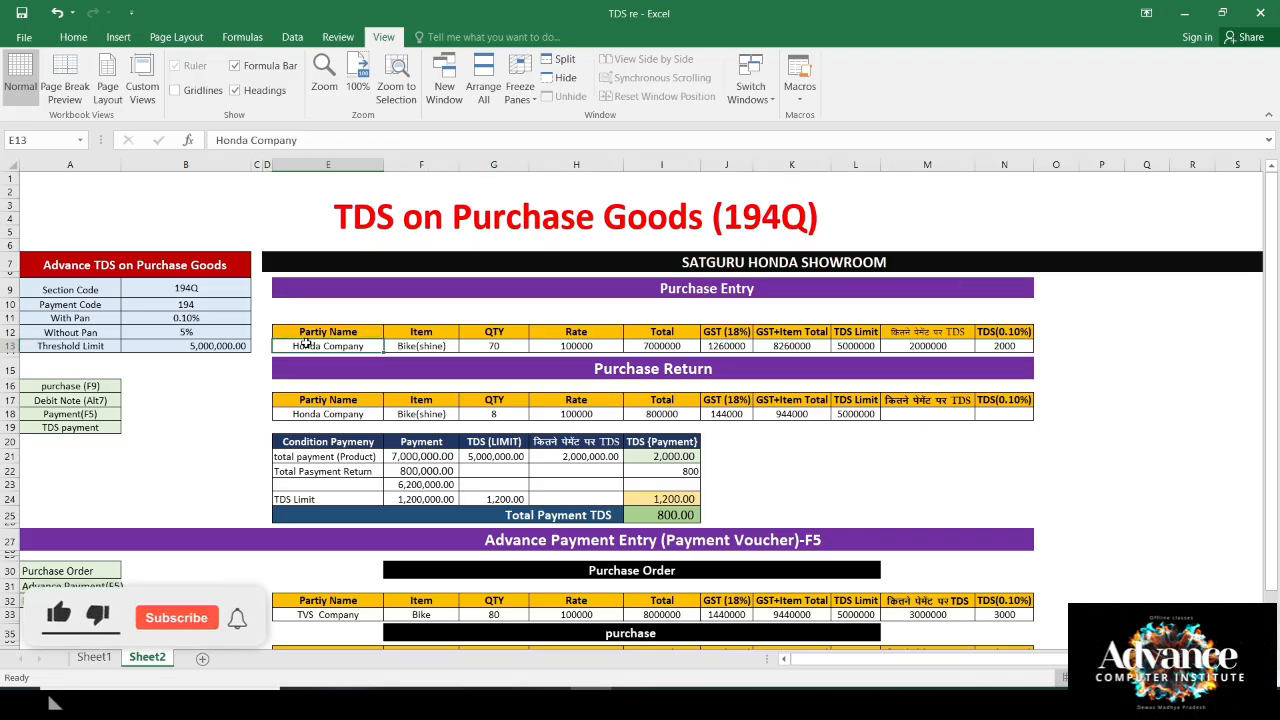
click(436, 347)
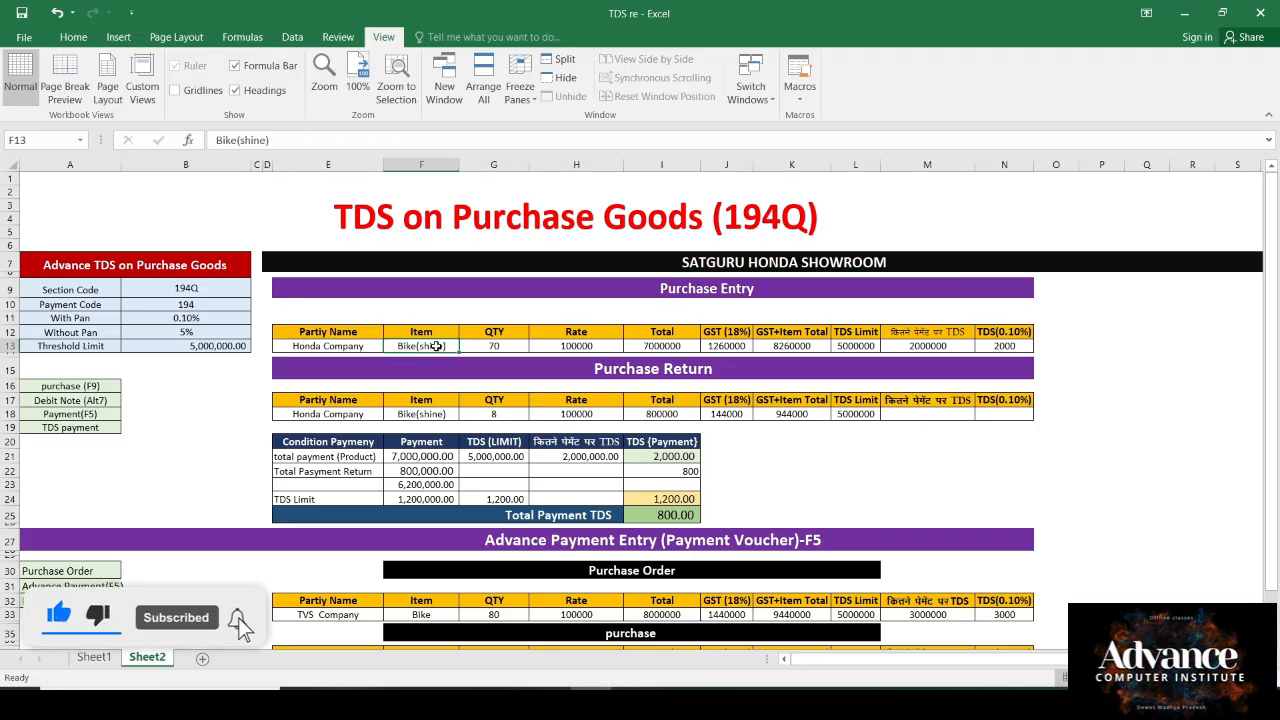
click(502, 345)
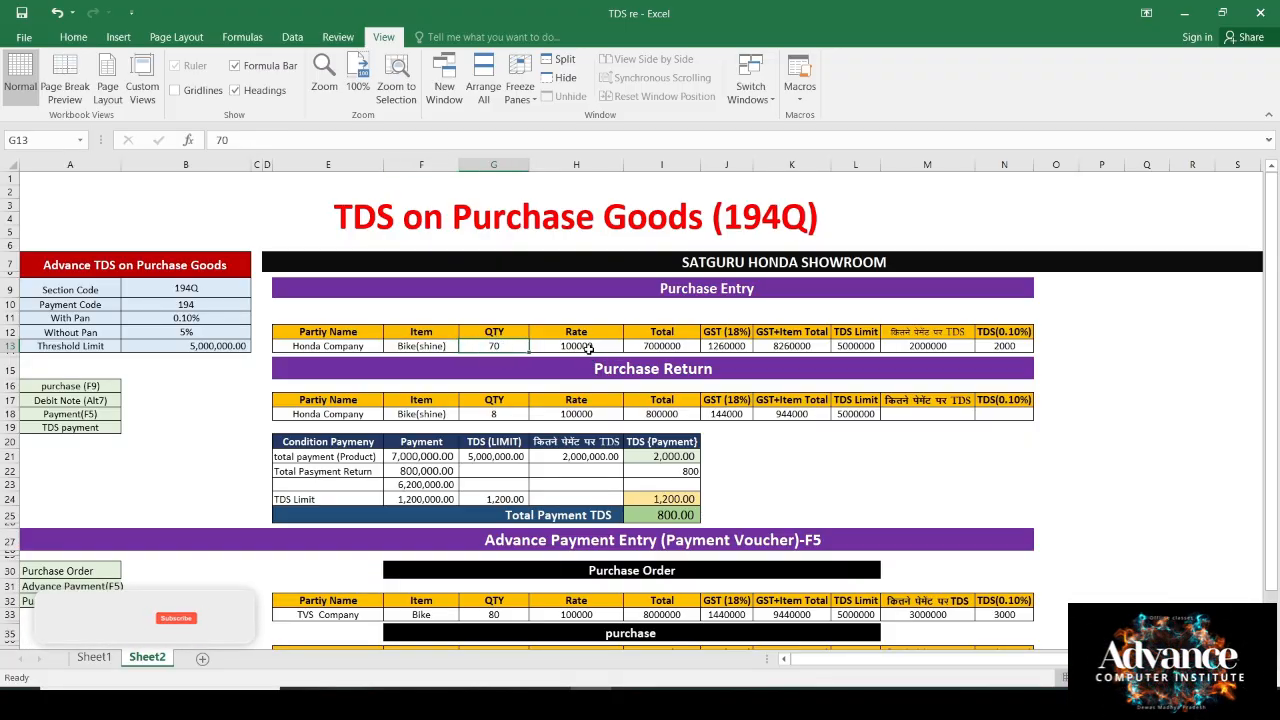
click(589, 347)
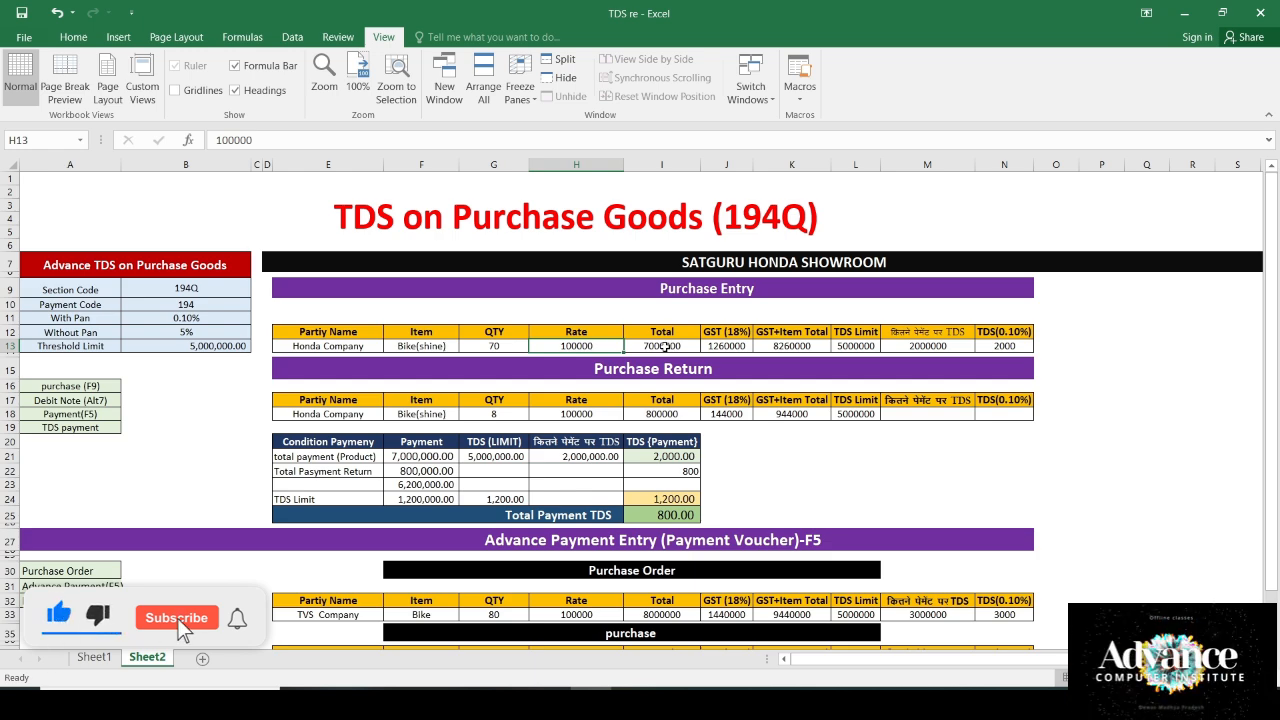
click(665, 347)
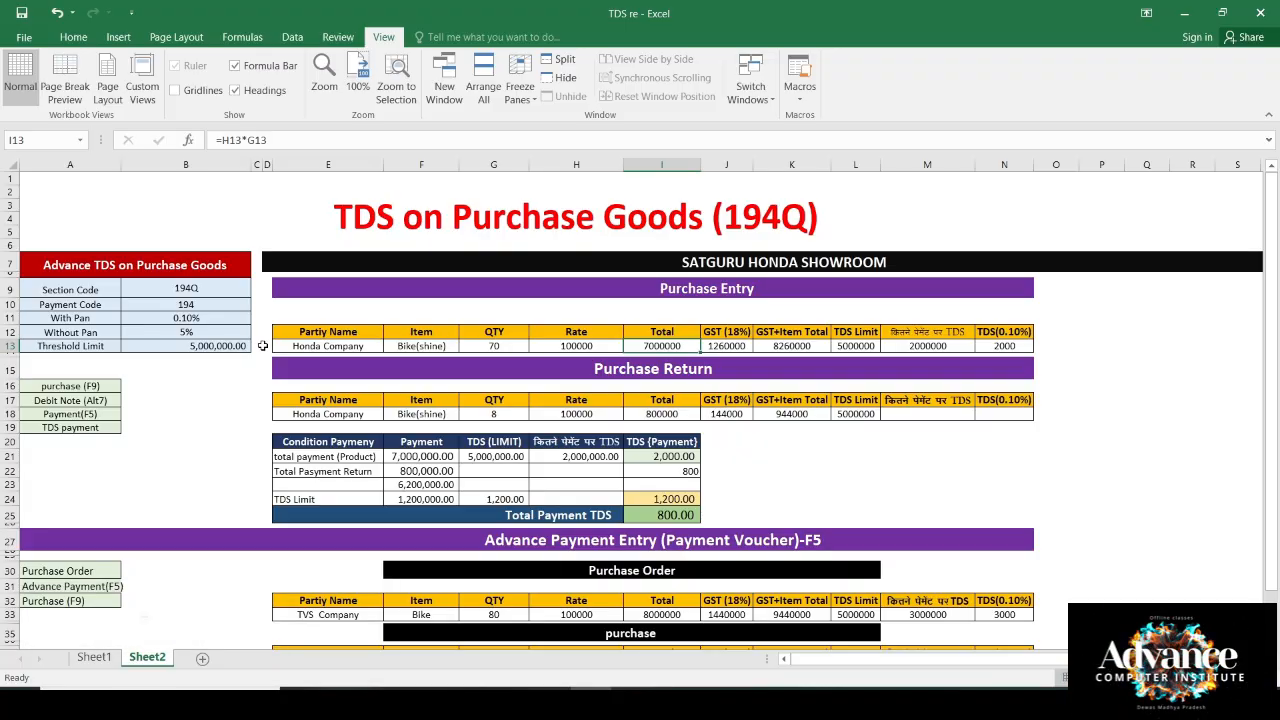
Step: Compare the purchase total to the threshold and check the over-limit and 0.1% TDS formulas
click(234, 346)
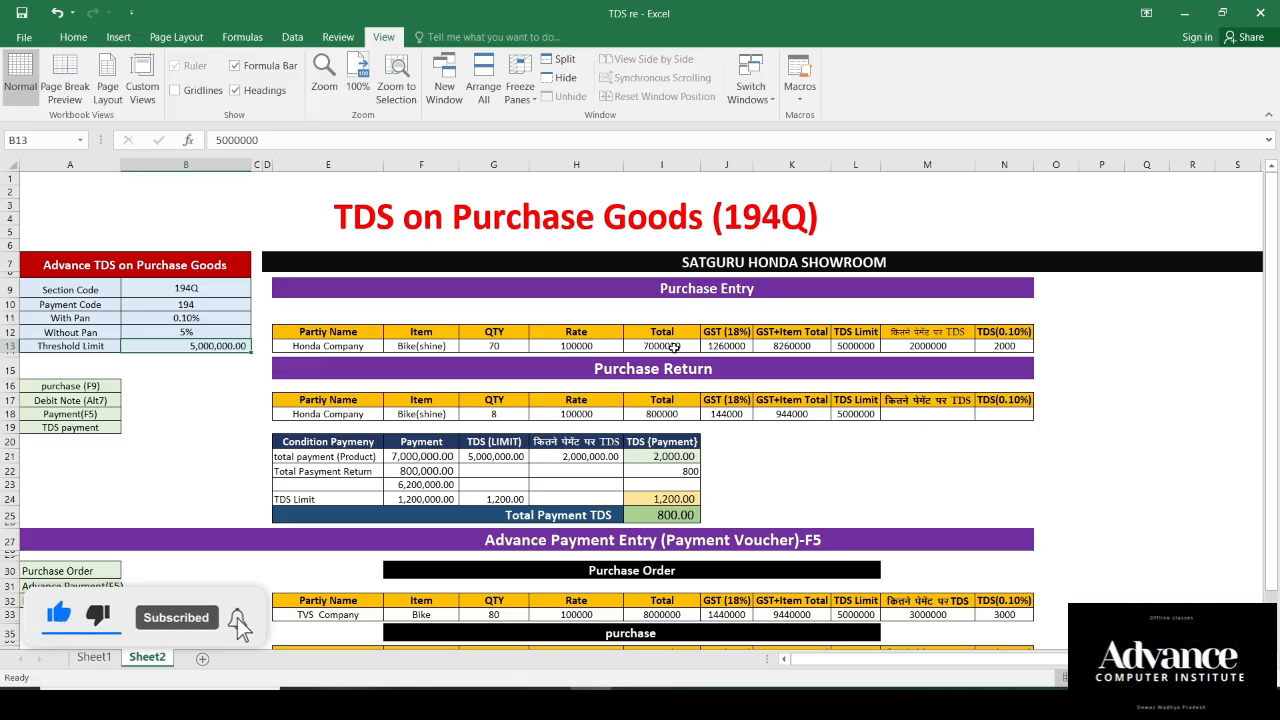
click(675, 346)
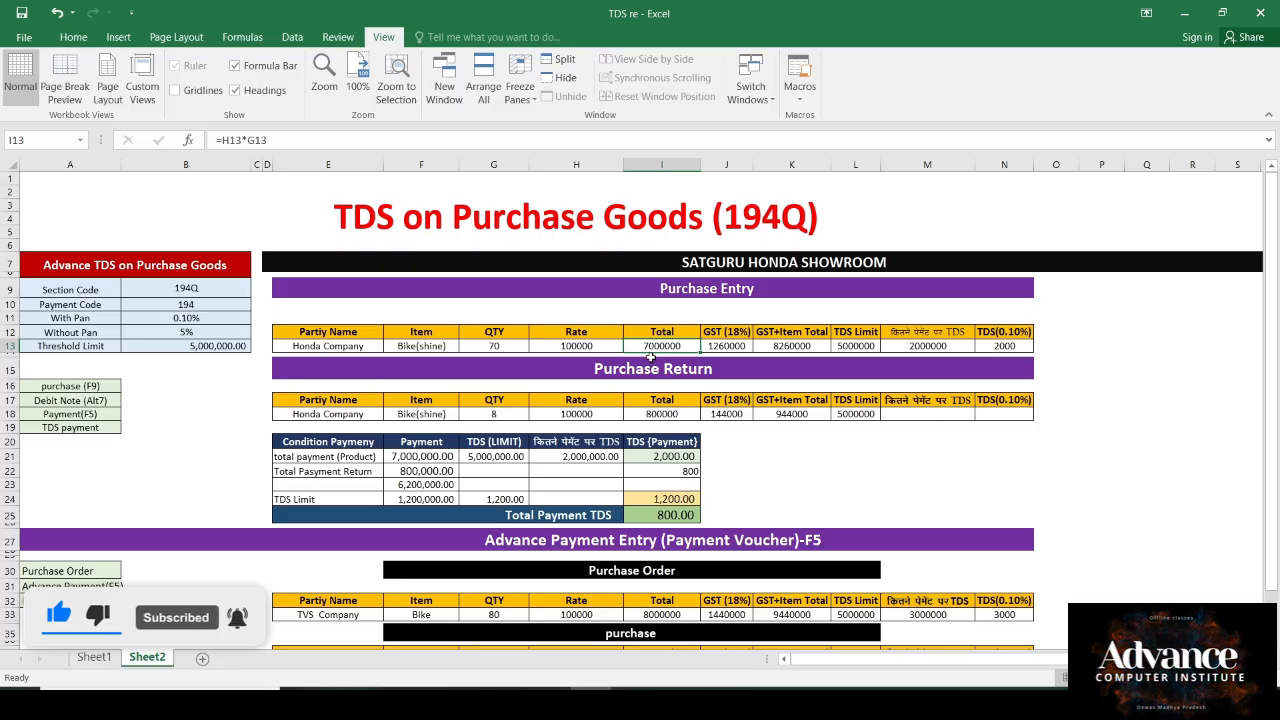
click(213, 347)
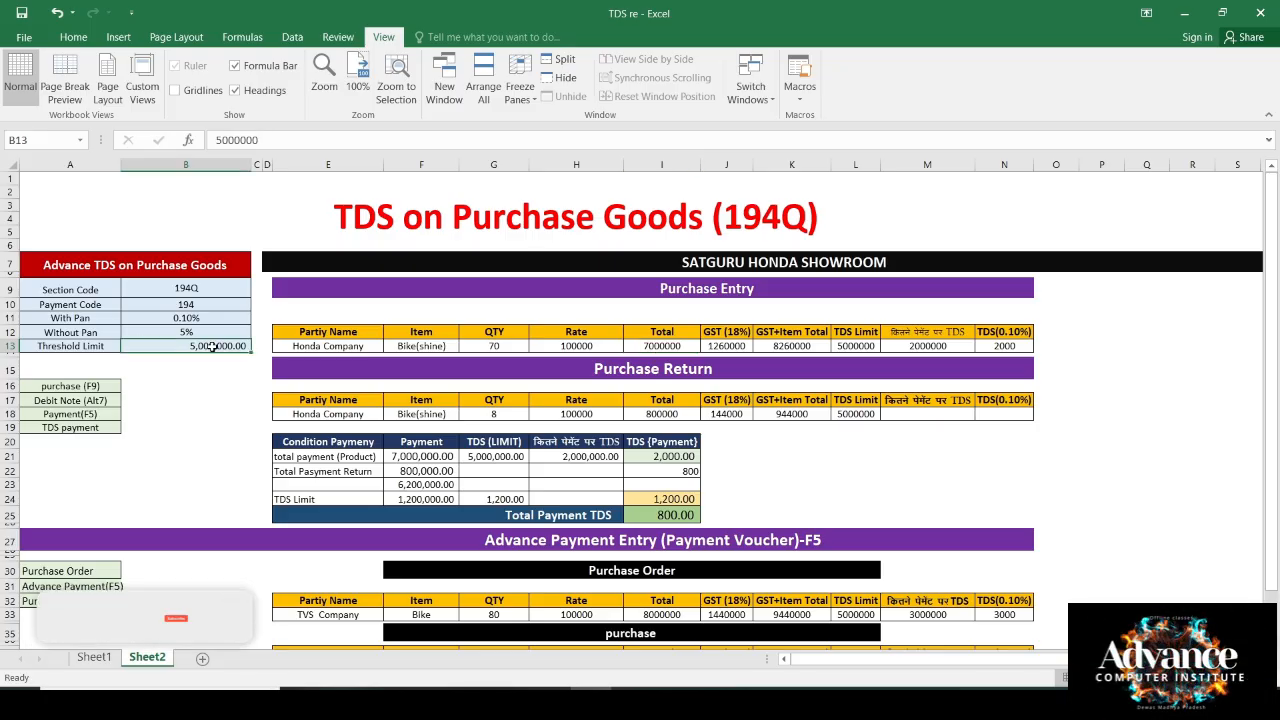
click(676, 347)
click(927, 346)
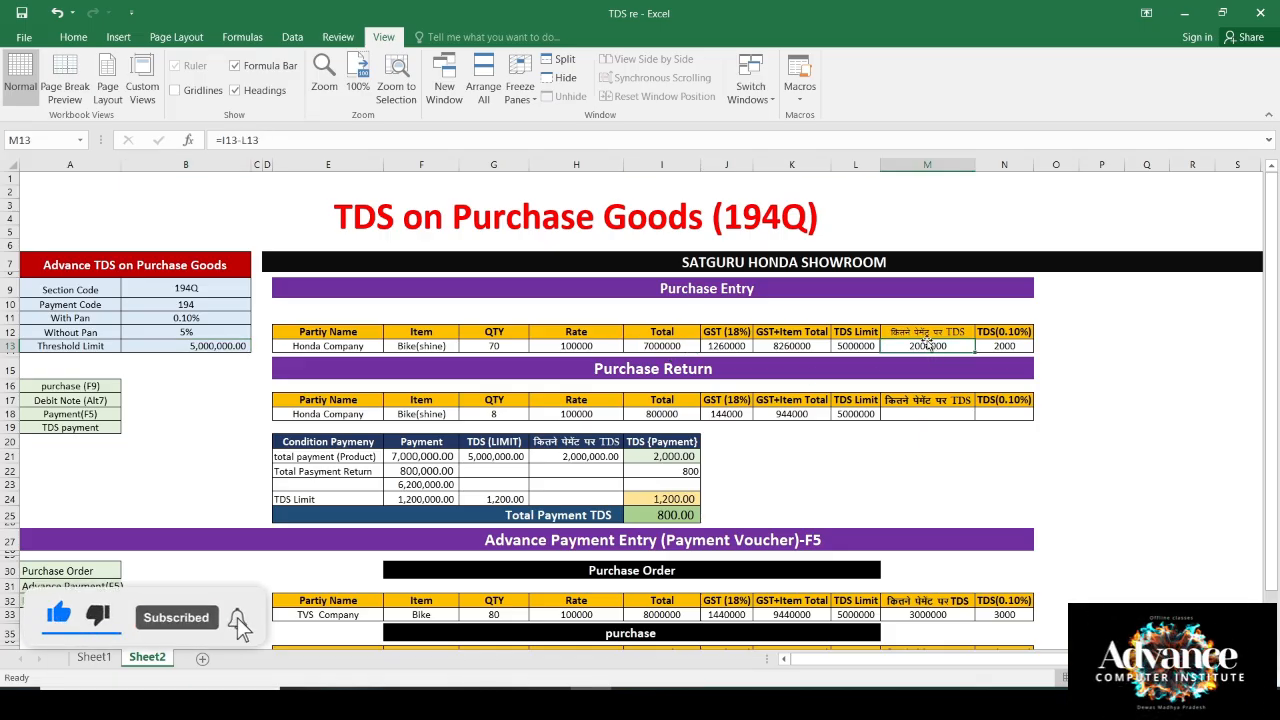
click(1008, 347)
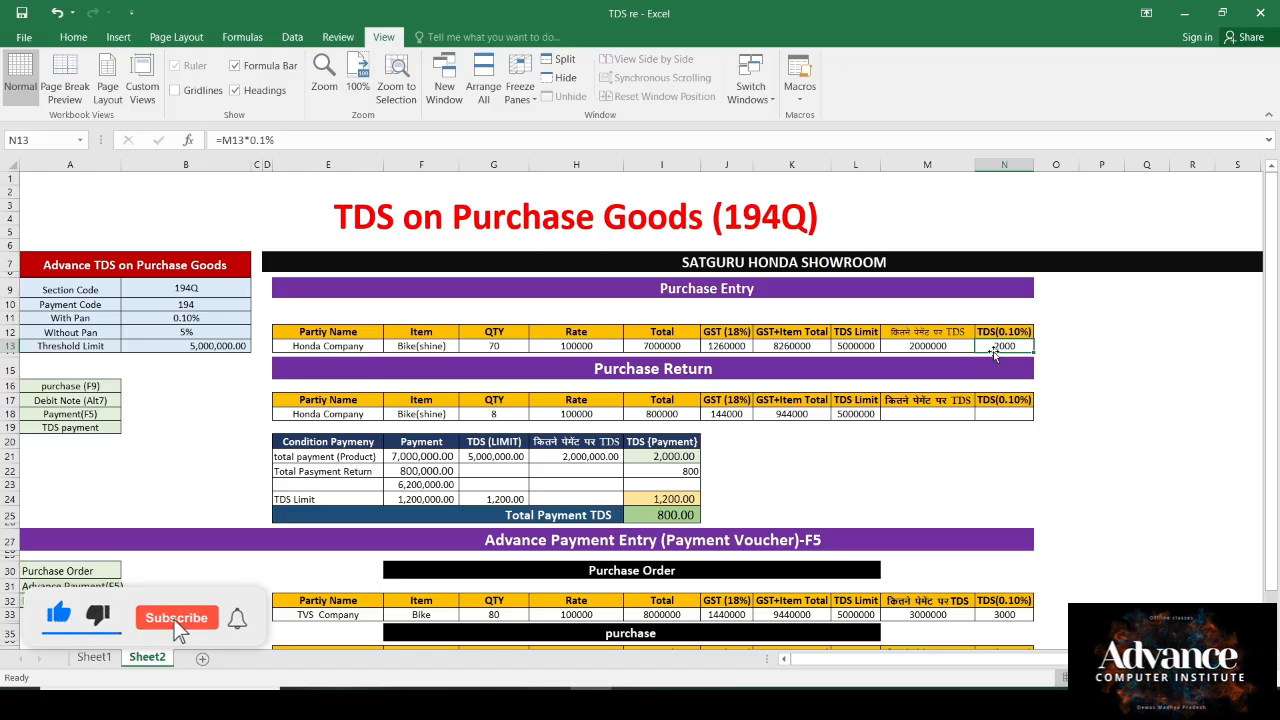
click(909, 345)
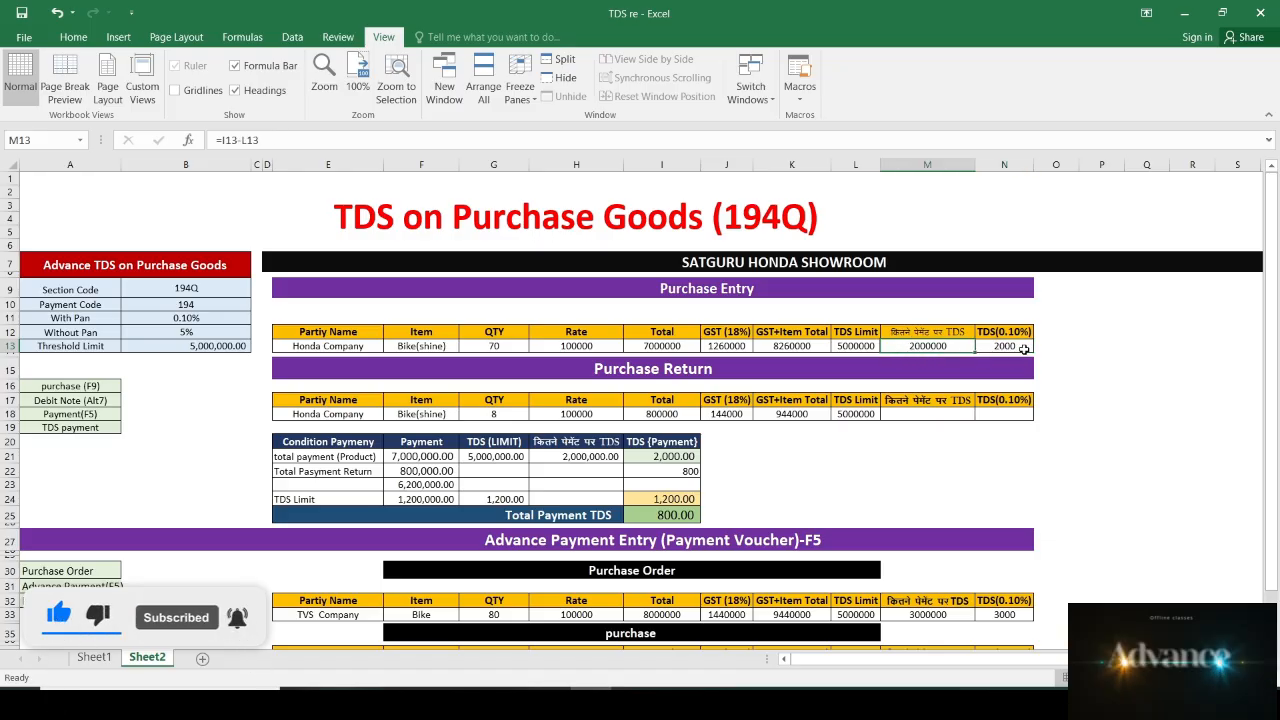
drag(303, 338, 1000, 348)
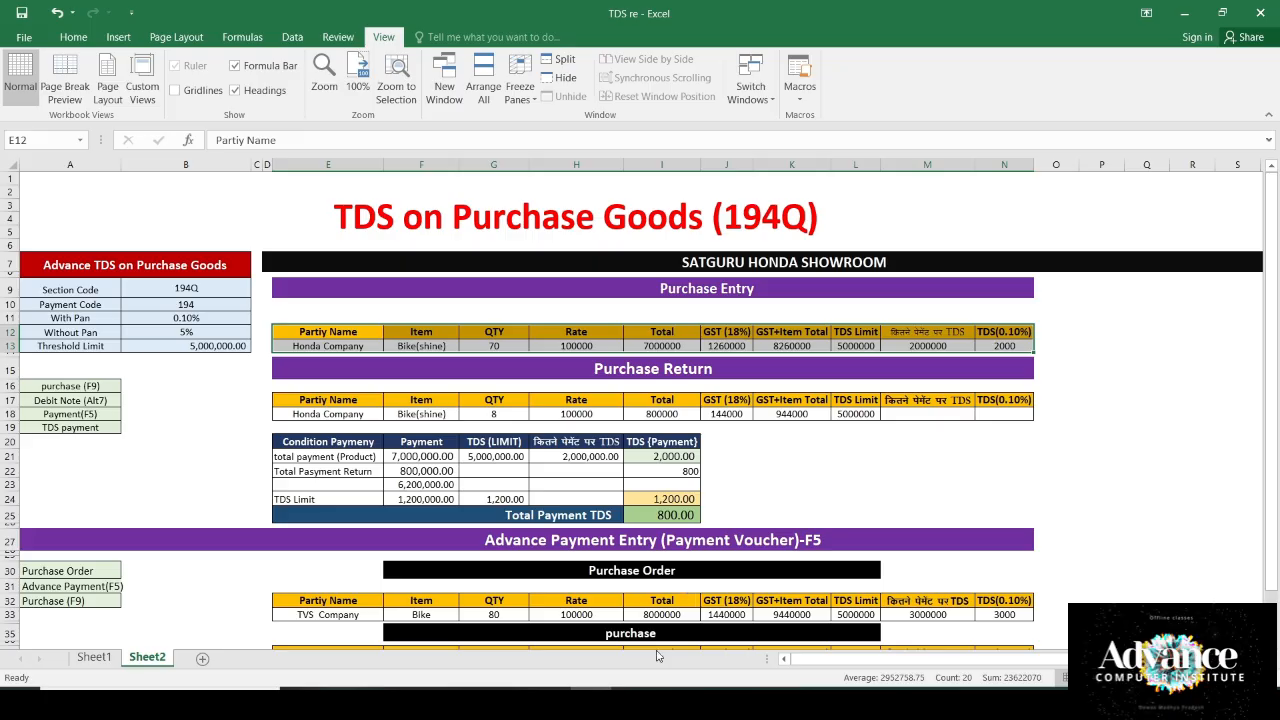
click(631, 688)
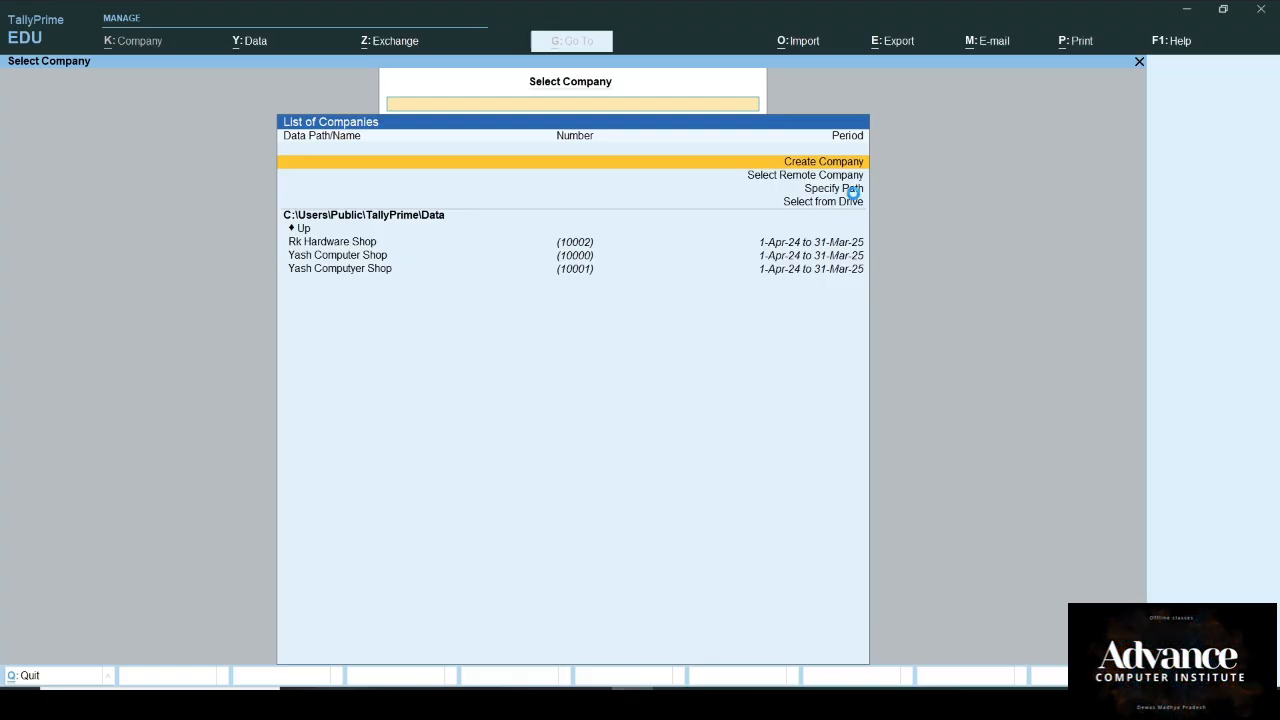
Step: Name the new company SATGURU HONDA SHOWROOM and enter its address, state Madhya Pradesh, pincode and telephone
key(Return)
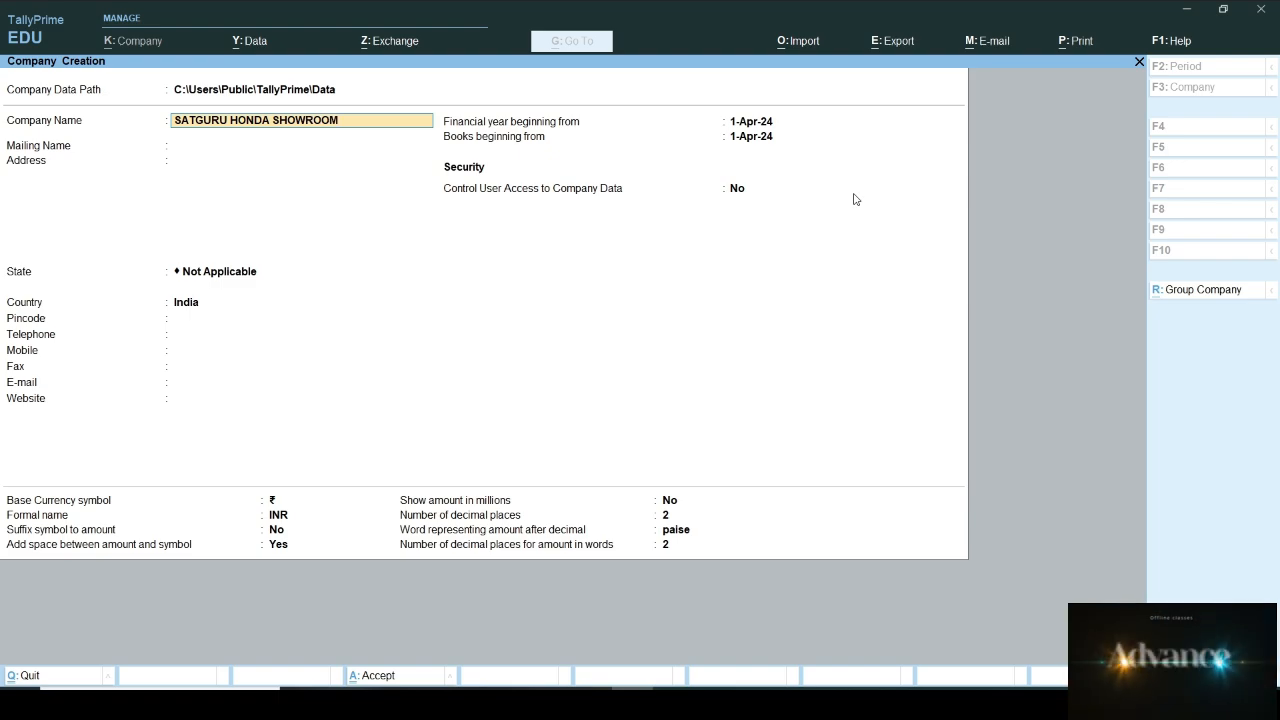
key(Return)
key(Return)
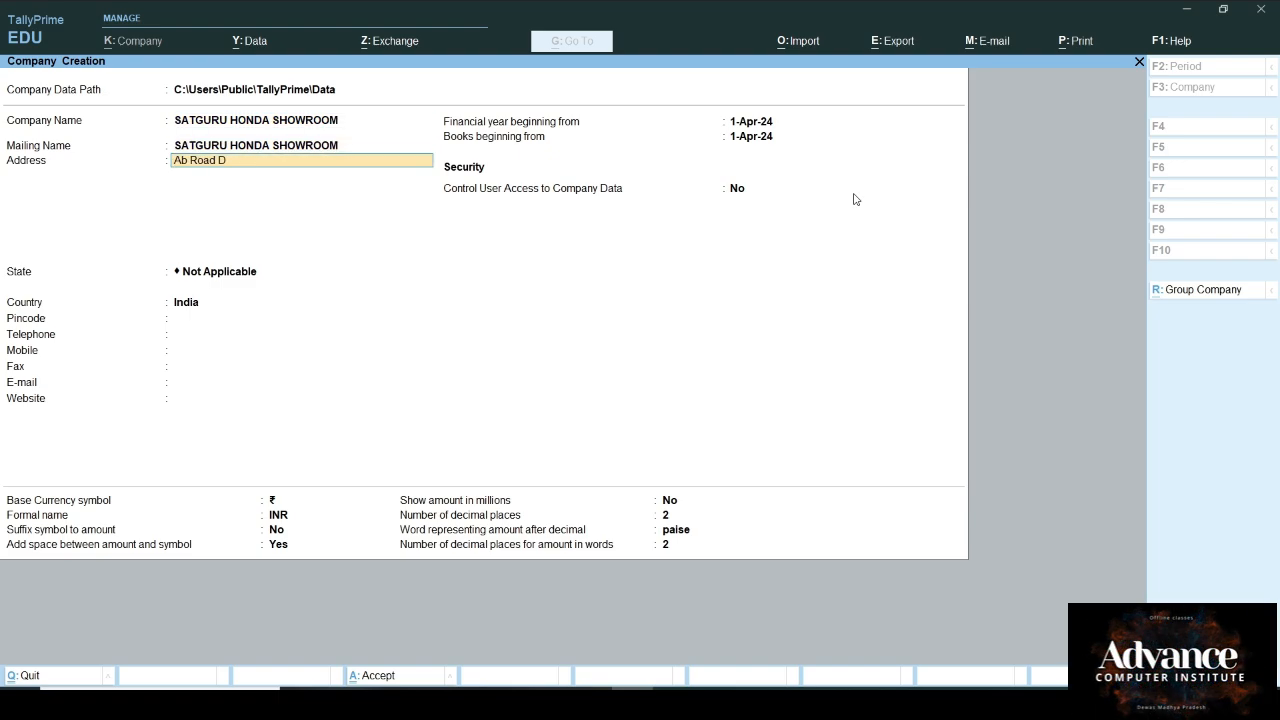
text(Ab Road Dewas)
key(Return)
key(Return)
text(Ma)
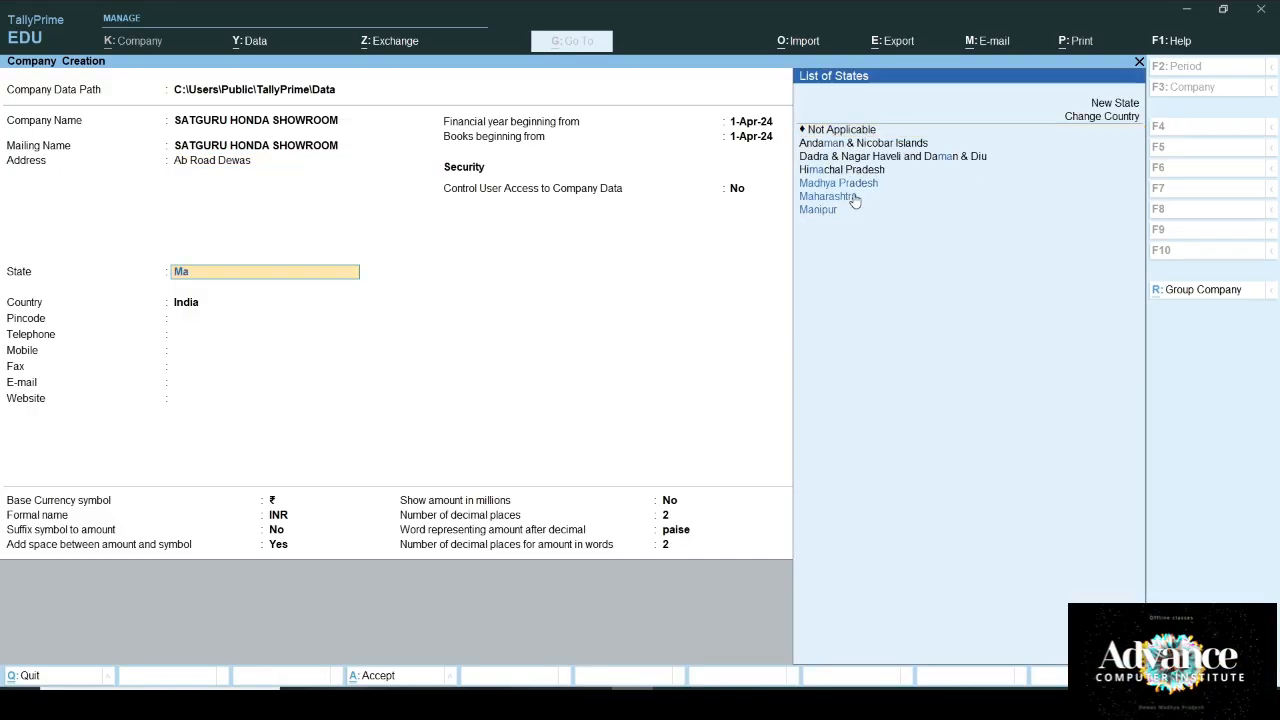
key(Return)
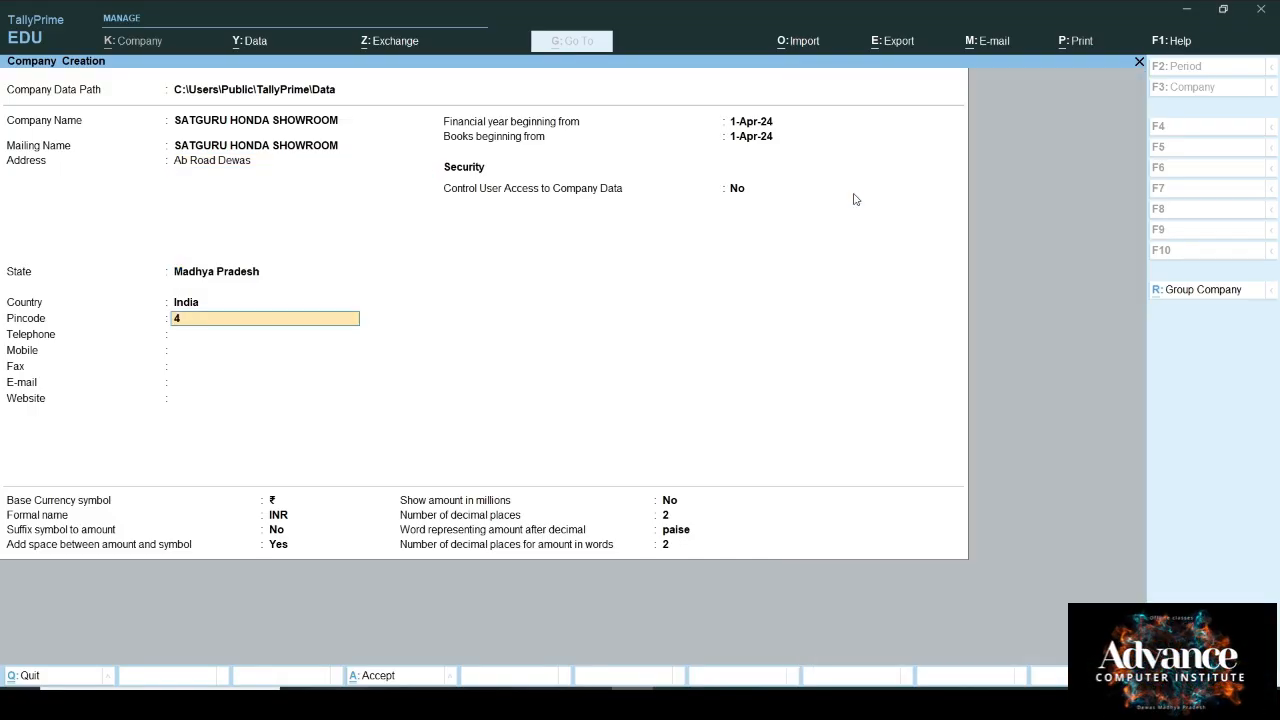
text(455001)
key(Return)
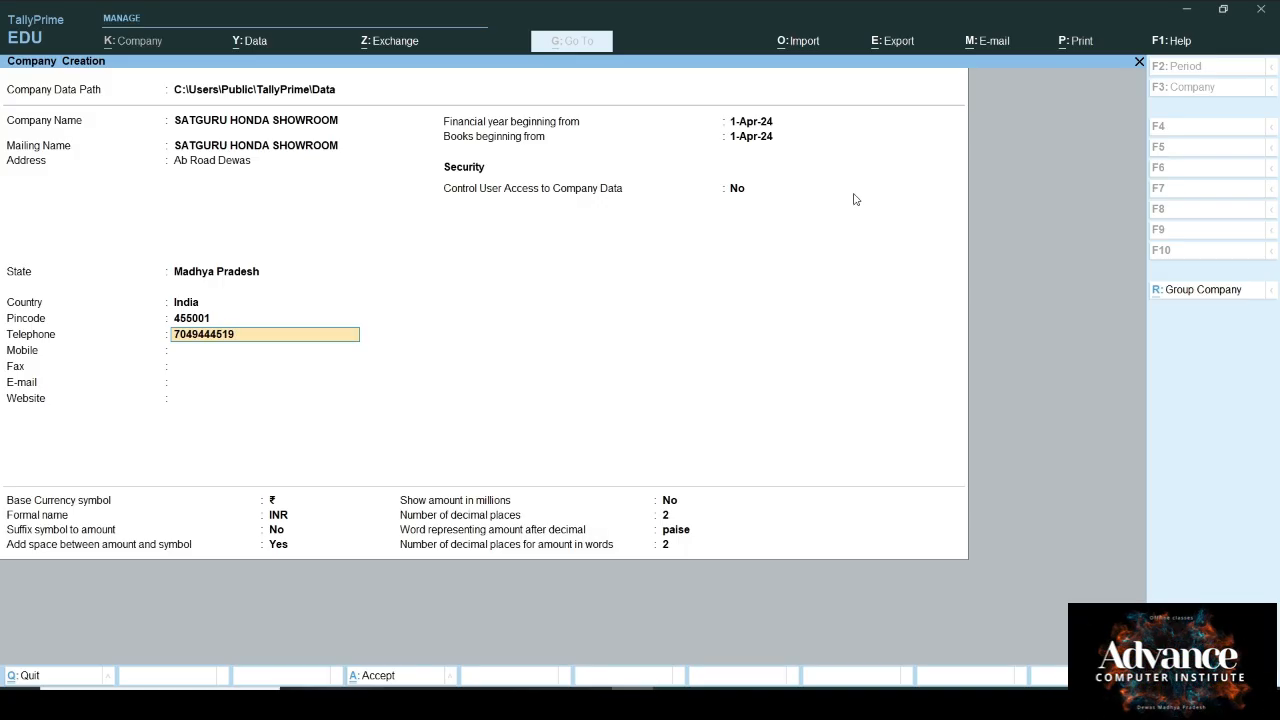
key(Return)
key(Return)
key(Return)
key(Return)
key(Return)
key(Return)
key(Return)
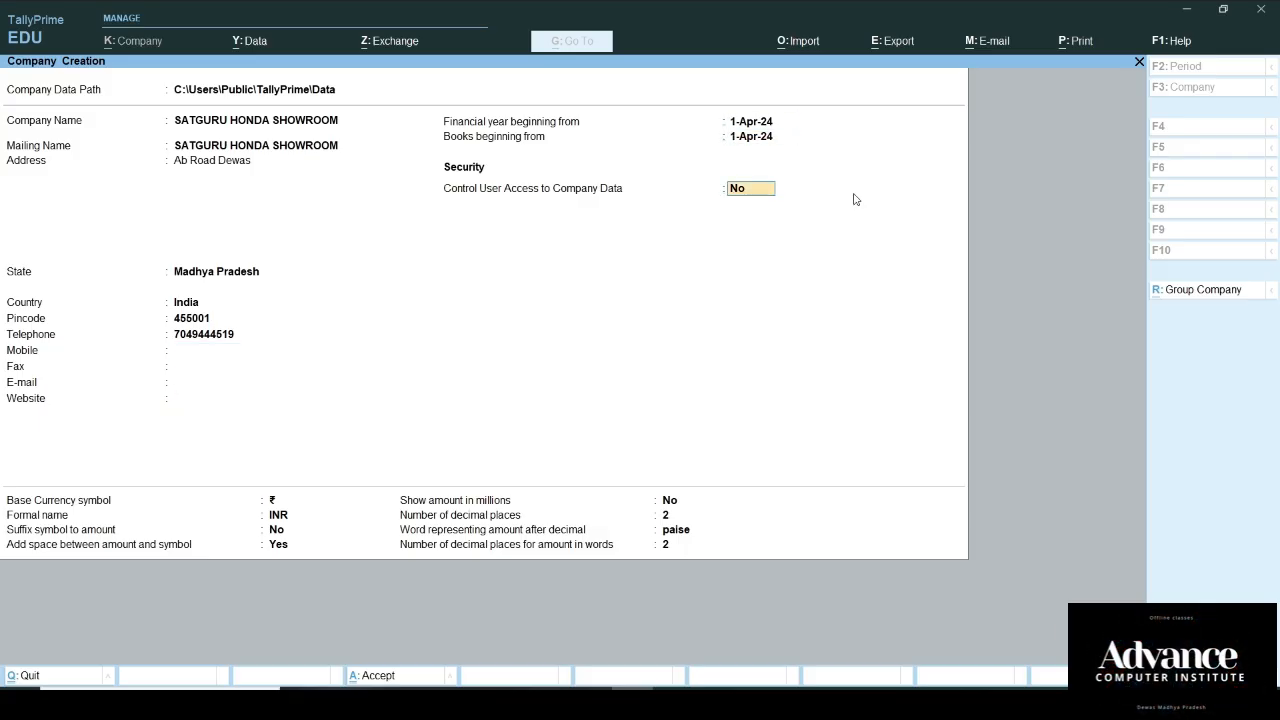
Step: Turn on user access control with an administrator username and repeated password, then accept the company
key(y)
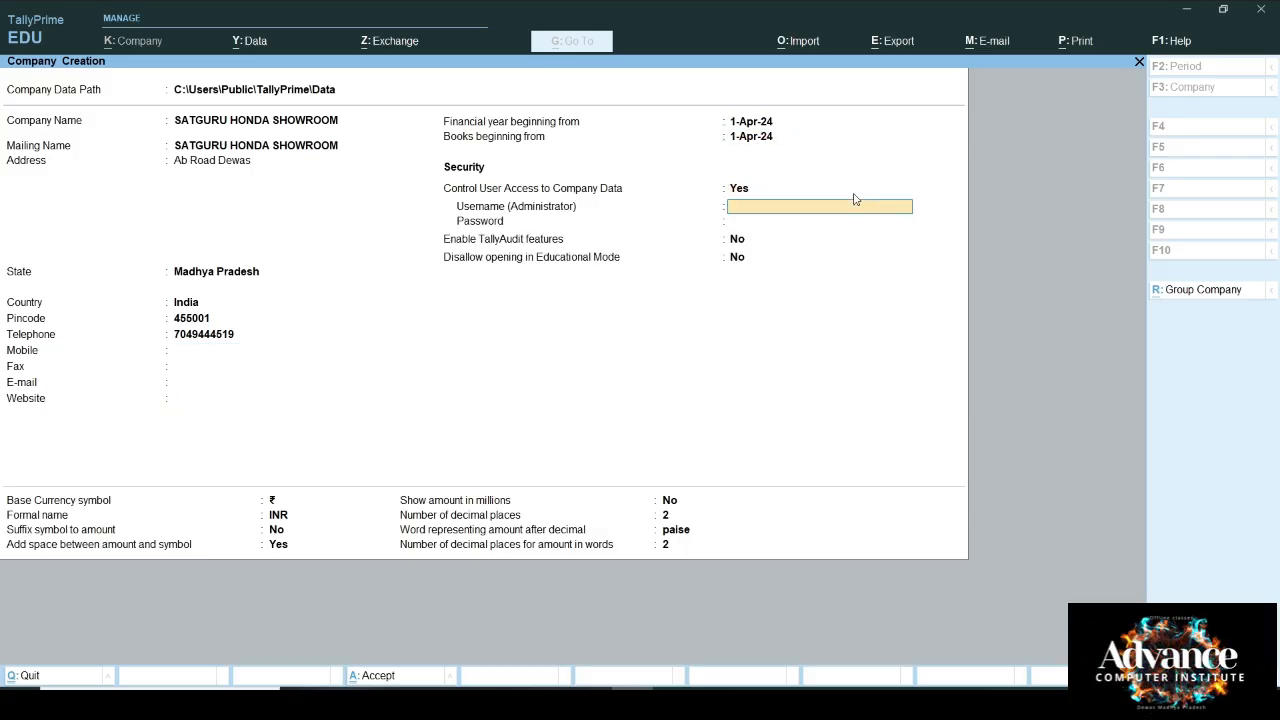
text(Arunkuma)
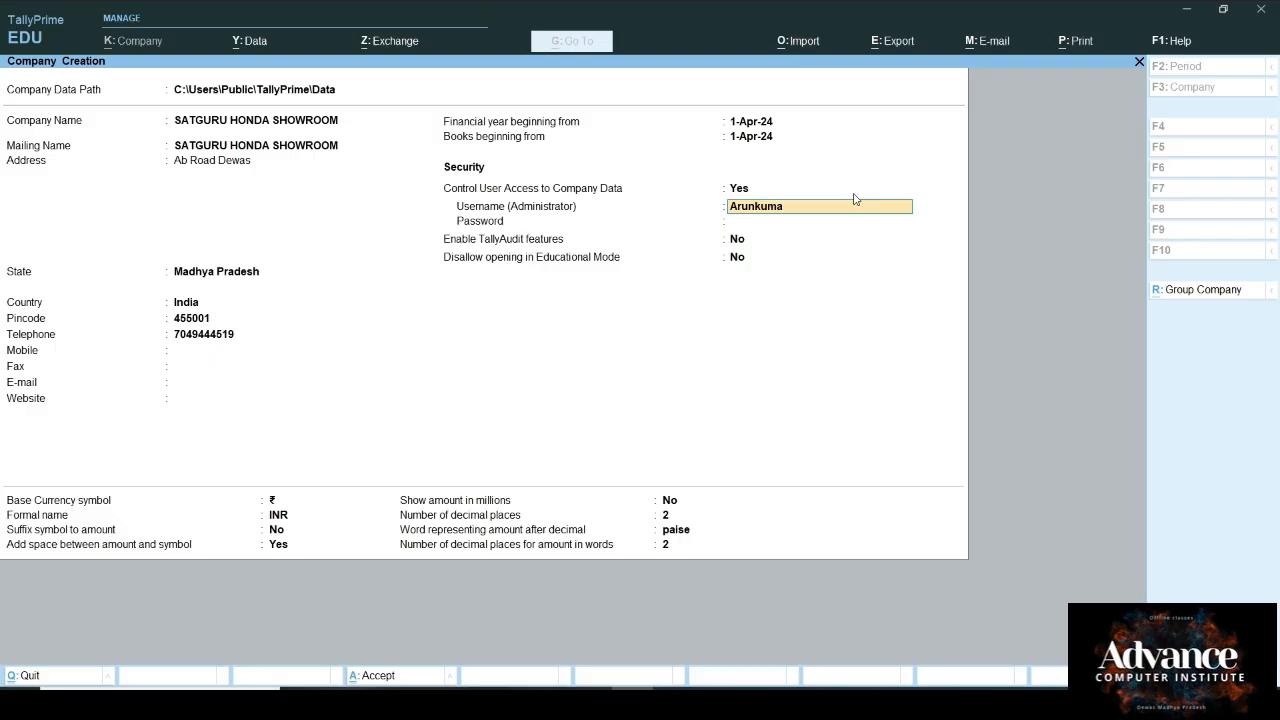
text(r)
key(Return)
text(*)
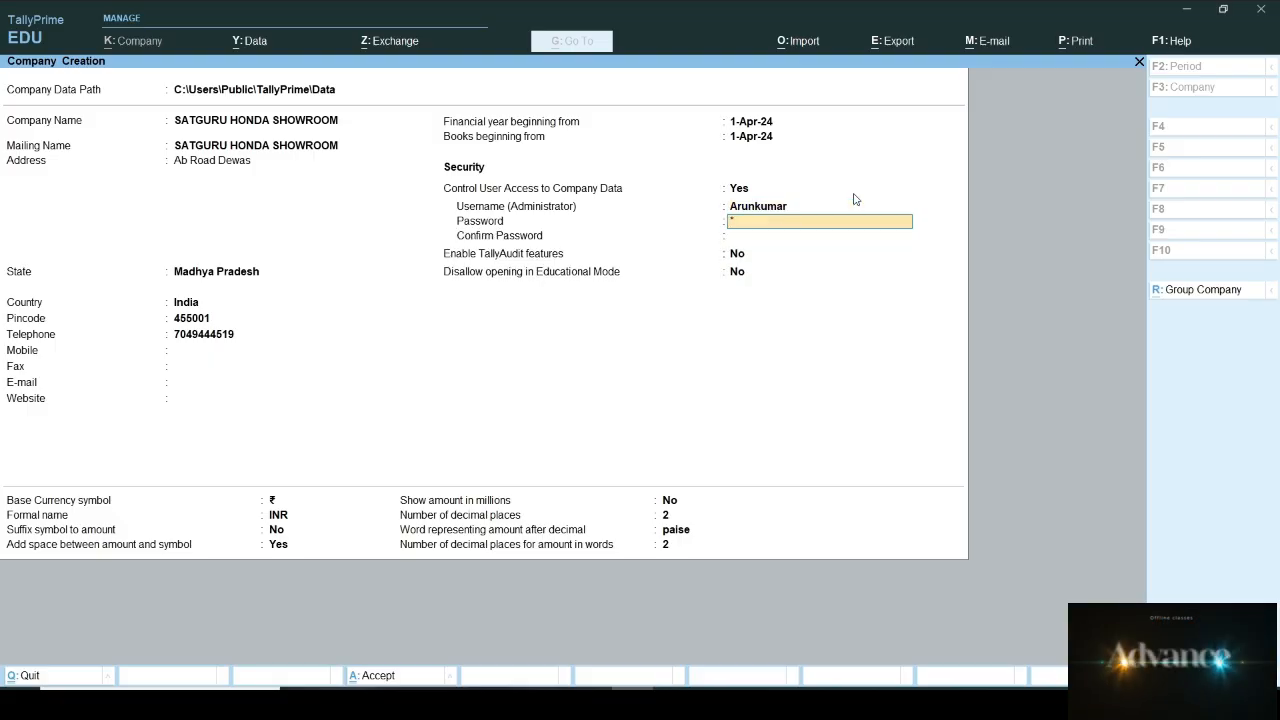
key(Return)
text(*)
key(Return)
key(Return)
key(Return)
key(Return)
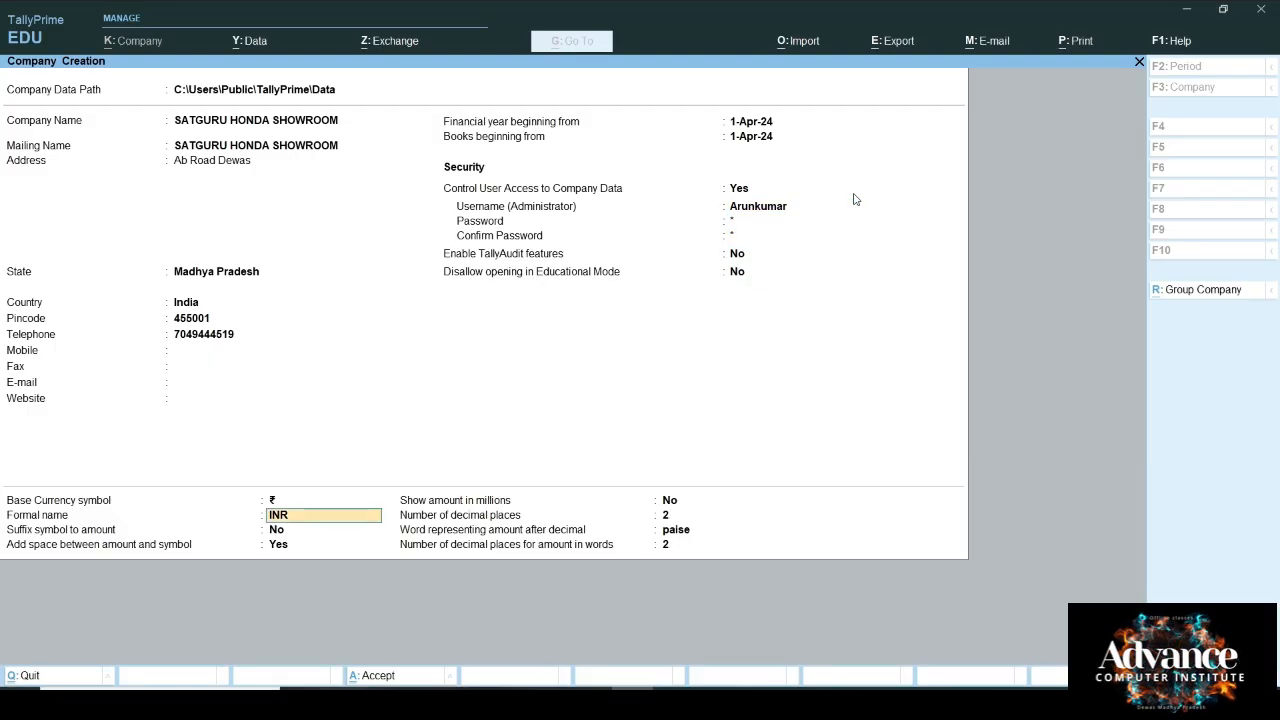
key(Return)
key(Return)
key(Return)
key(Return)
key(Return)
key(Return)
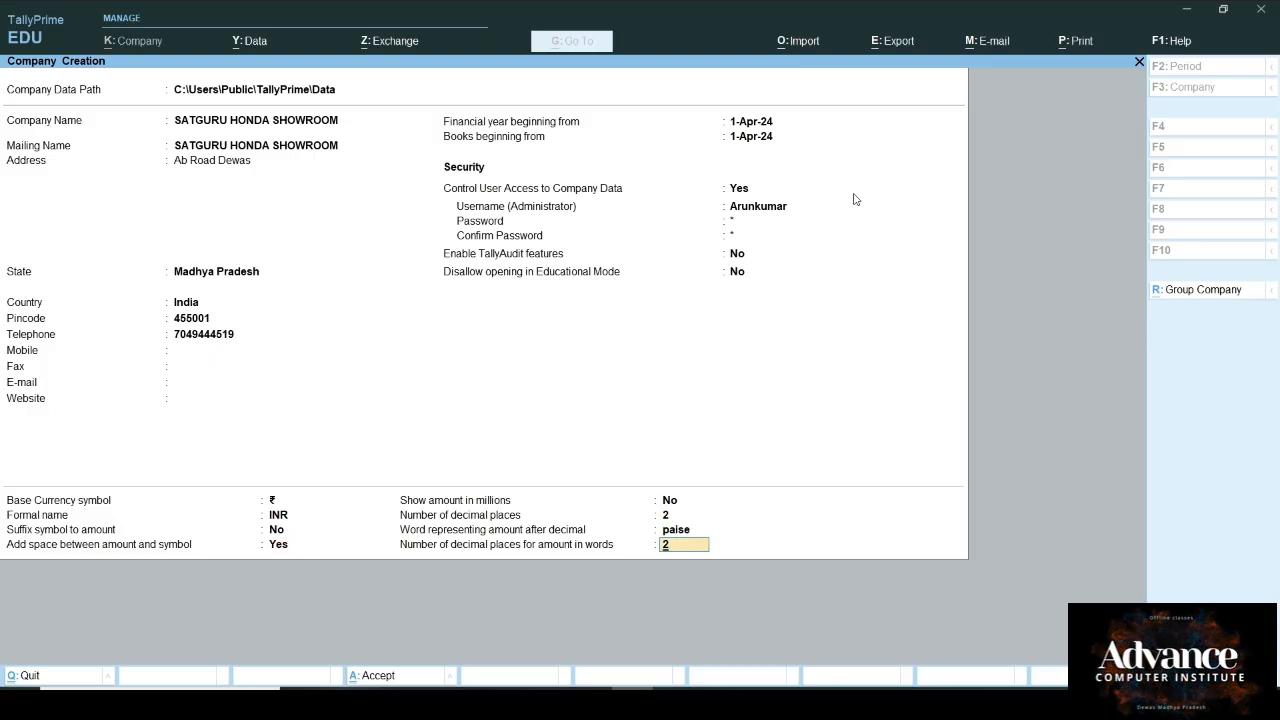
key(Return)
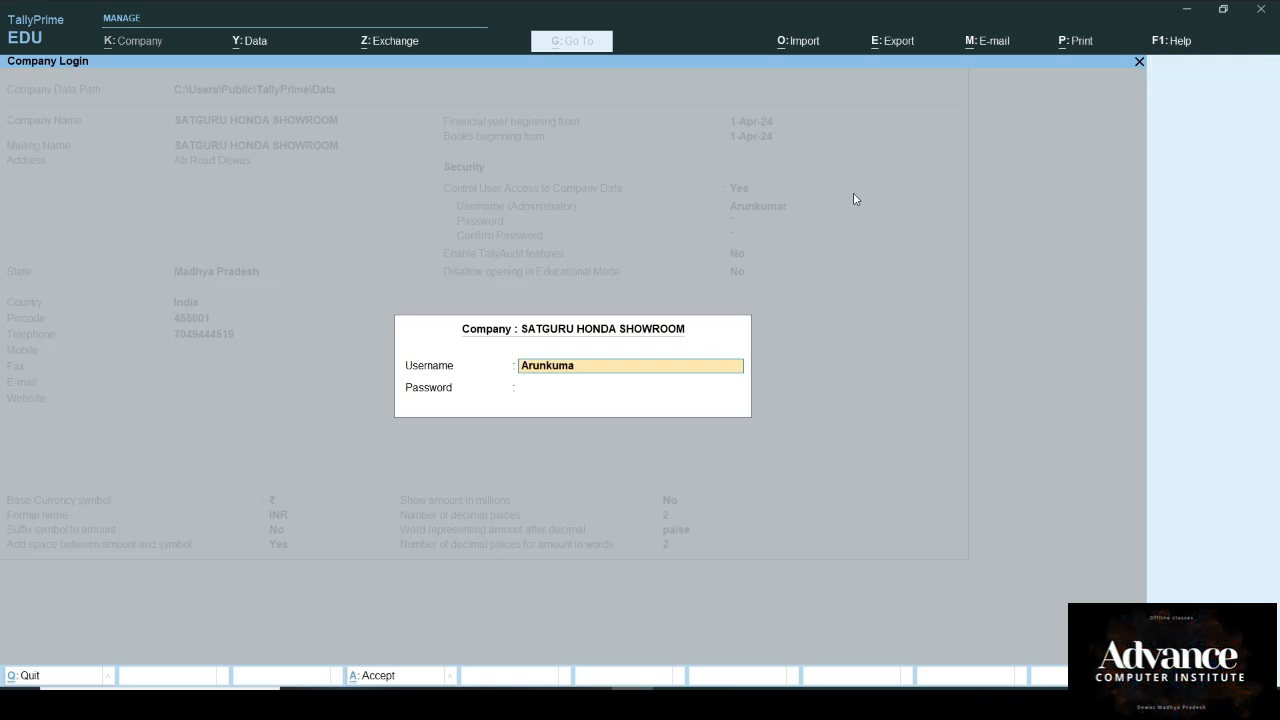
Step: Log in with the administrator username, close GST details, and enable TDS for the company
text(Arunkumar)
key(Return)
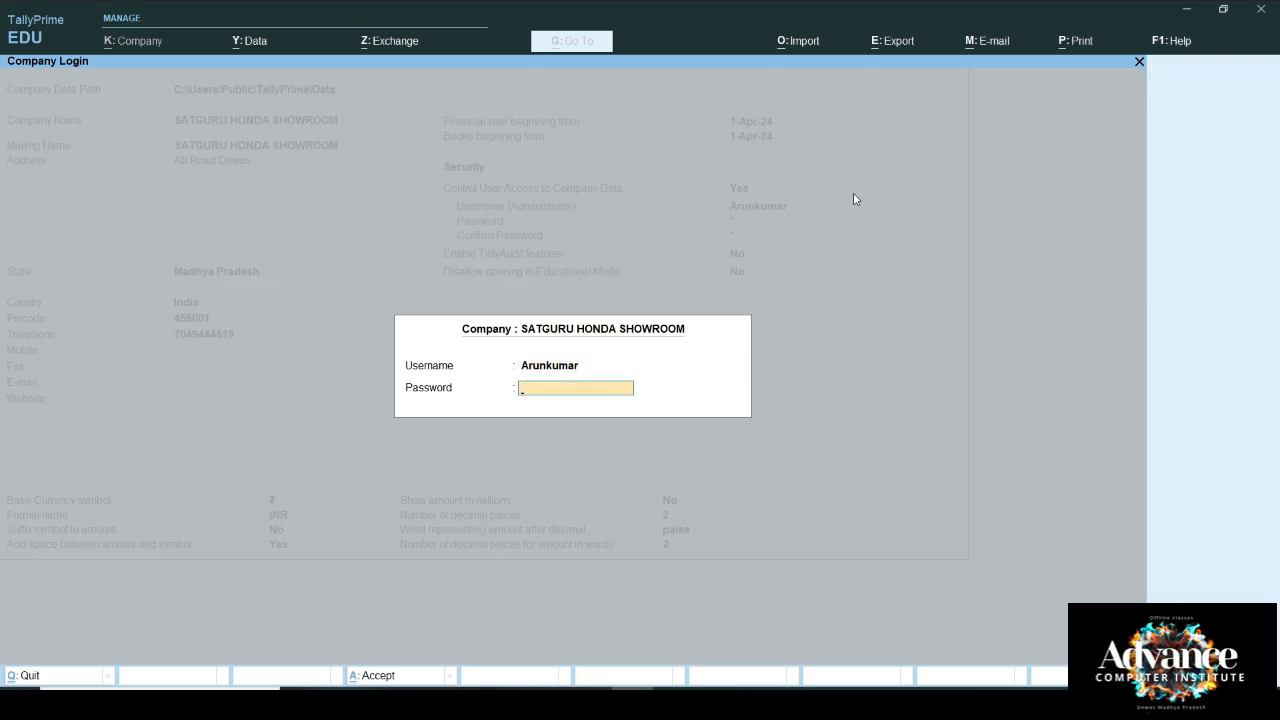
key(Return)
key(Return)
key(Return)
key(Return)
key(Return)
key(Return)
key(Return)
key(Return)
key(Return)
key(Return)
key(Return)
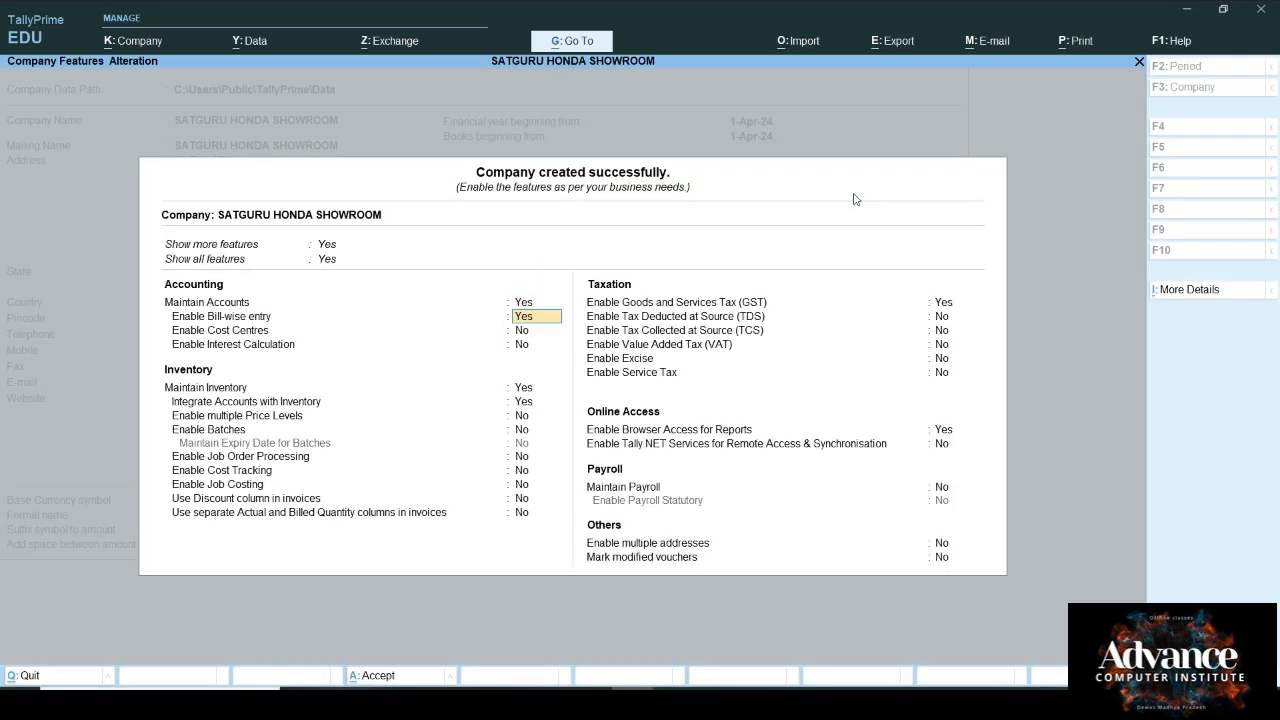
key(Return)
key(Return)
key(Return)
key(Return)
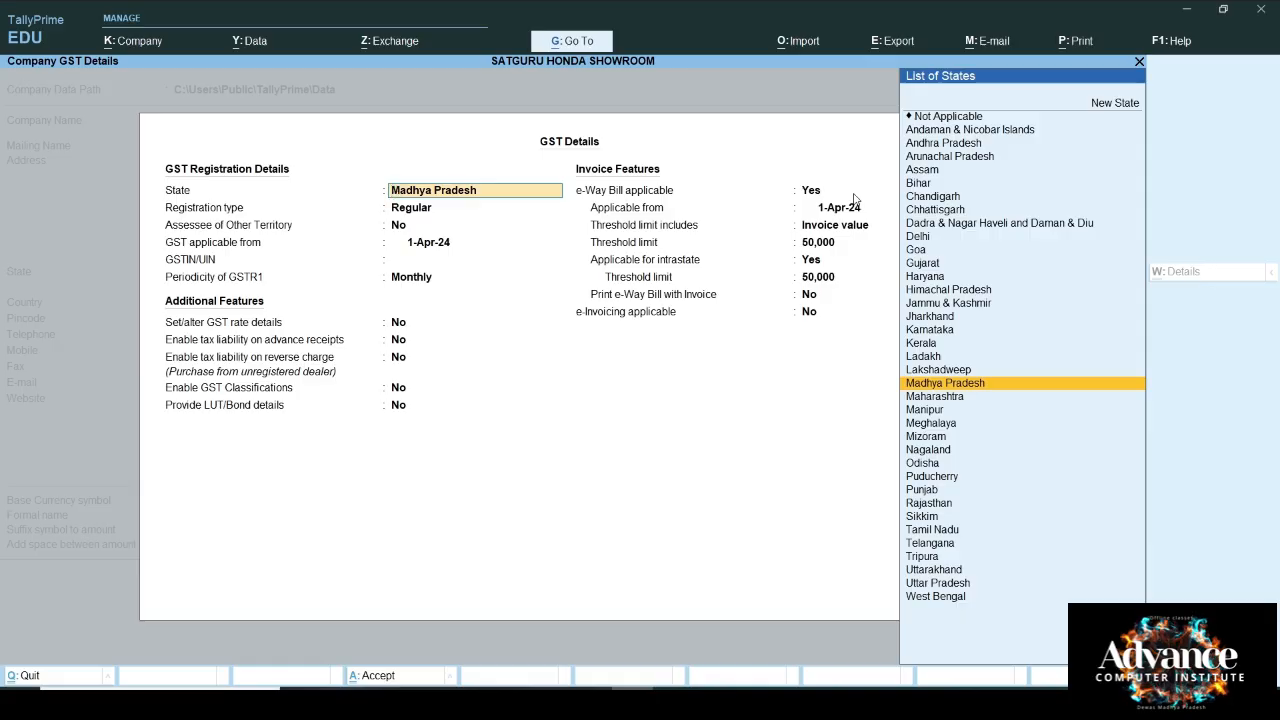
key(ctrl+a)
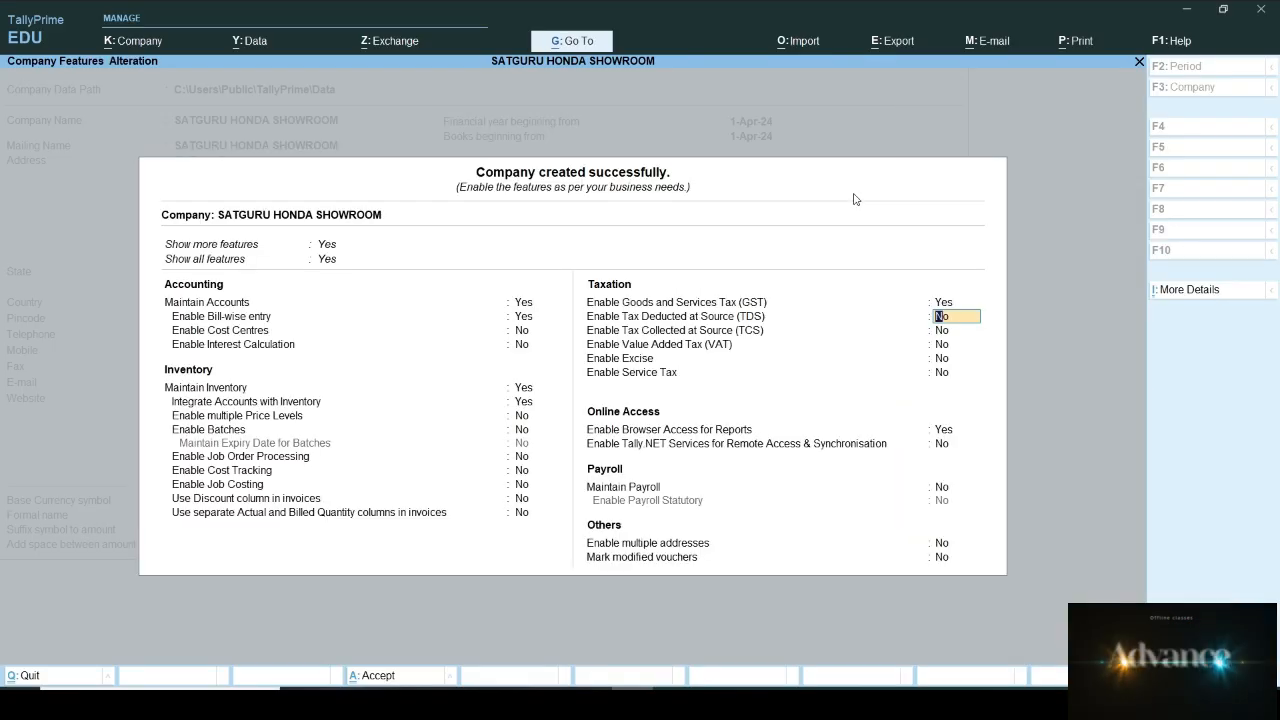
key(Return)
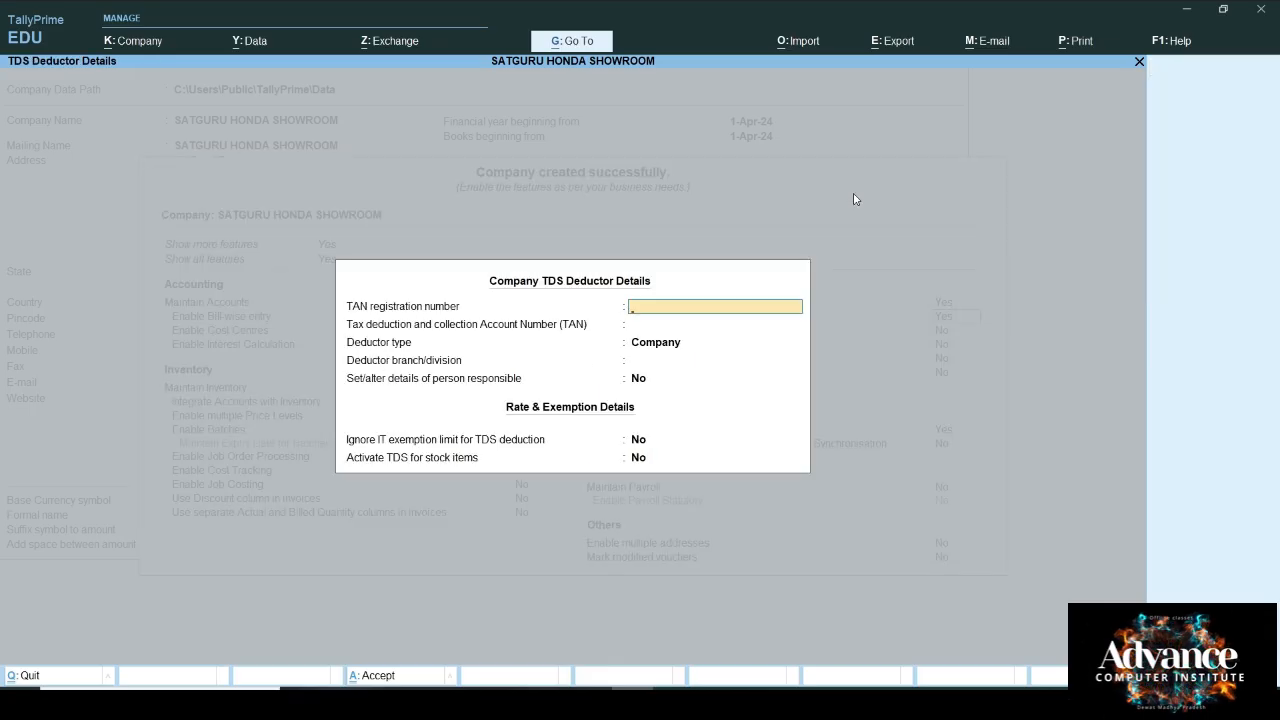
Step: Enter the TAN registration number and TAN, keep deductor type Company, and set branch Dewas
text(FS)
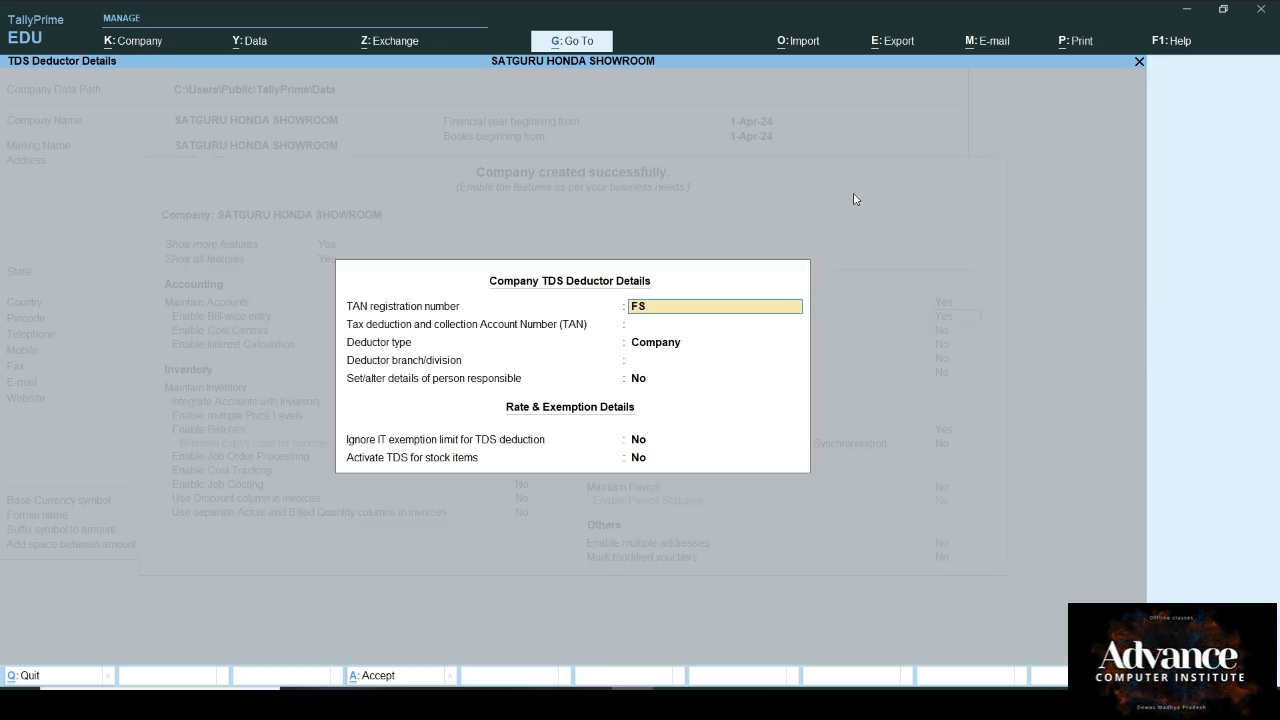
text(DF54S)
key(Return)
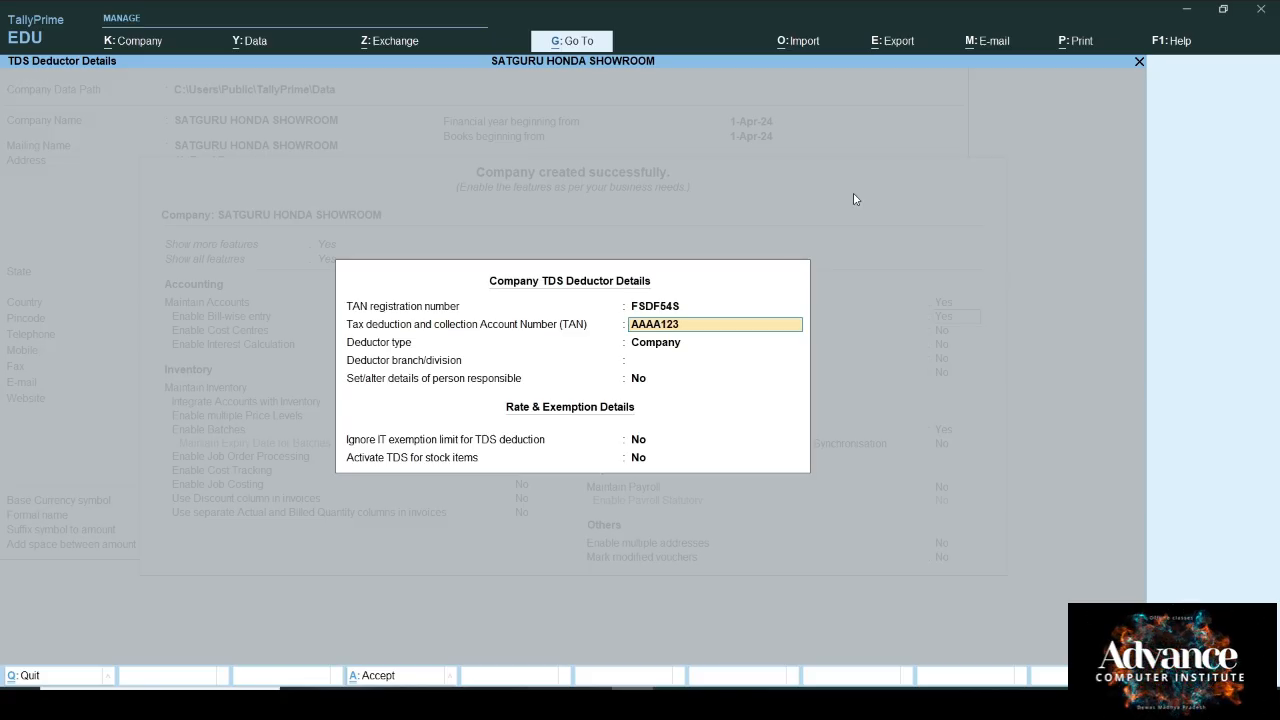
key(Return)
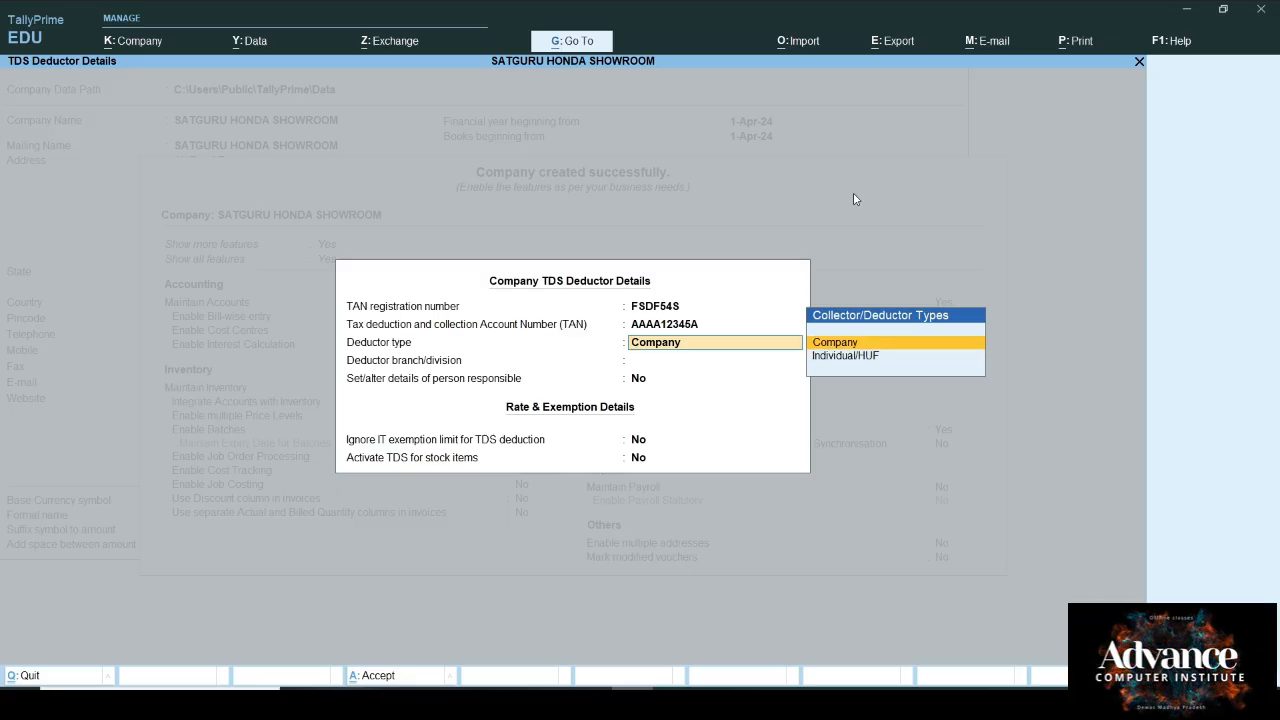
key(Return)
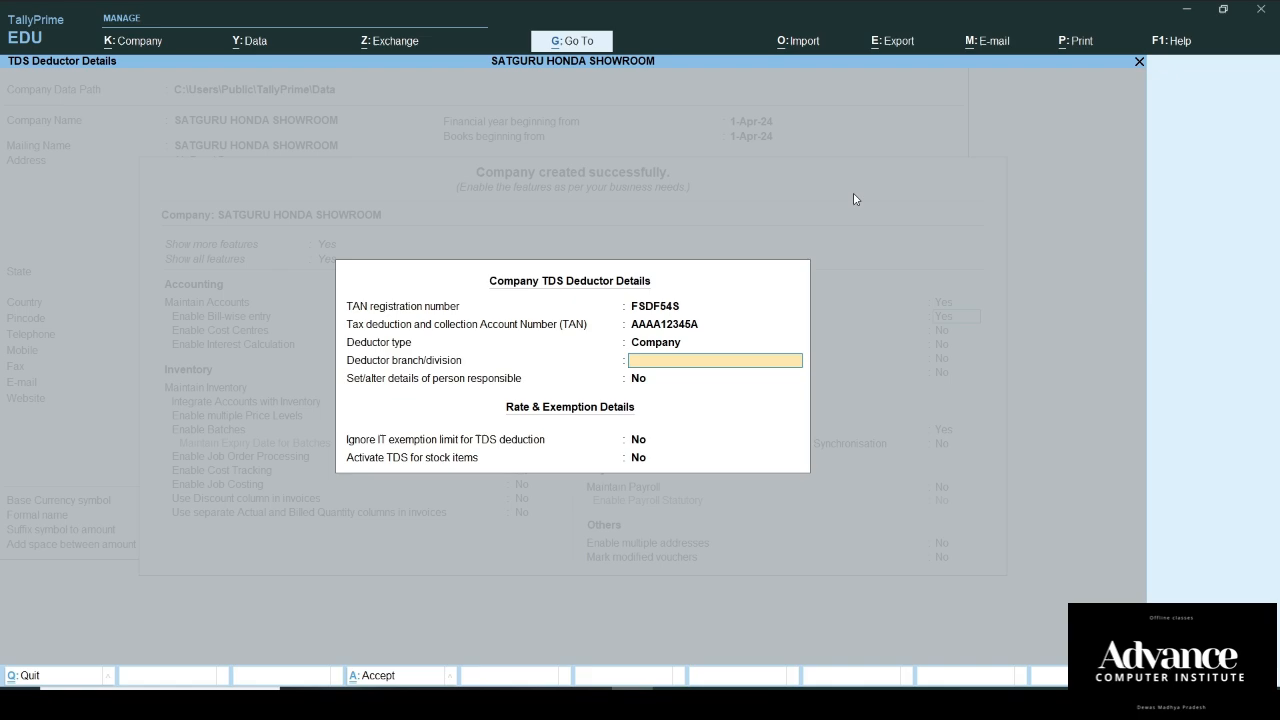
text(Dewas)
key(Return)
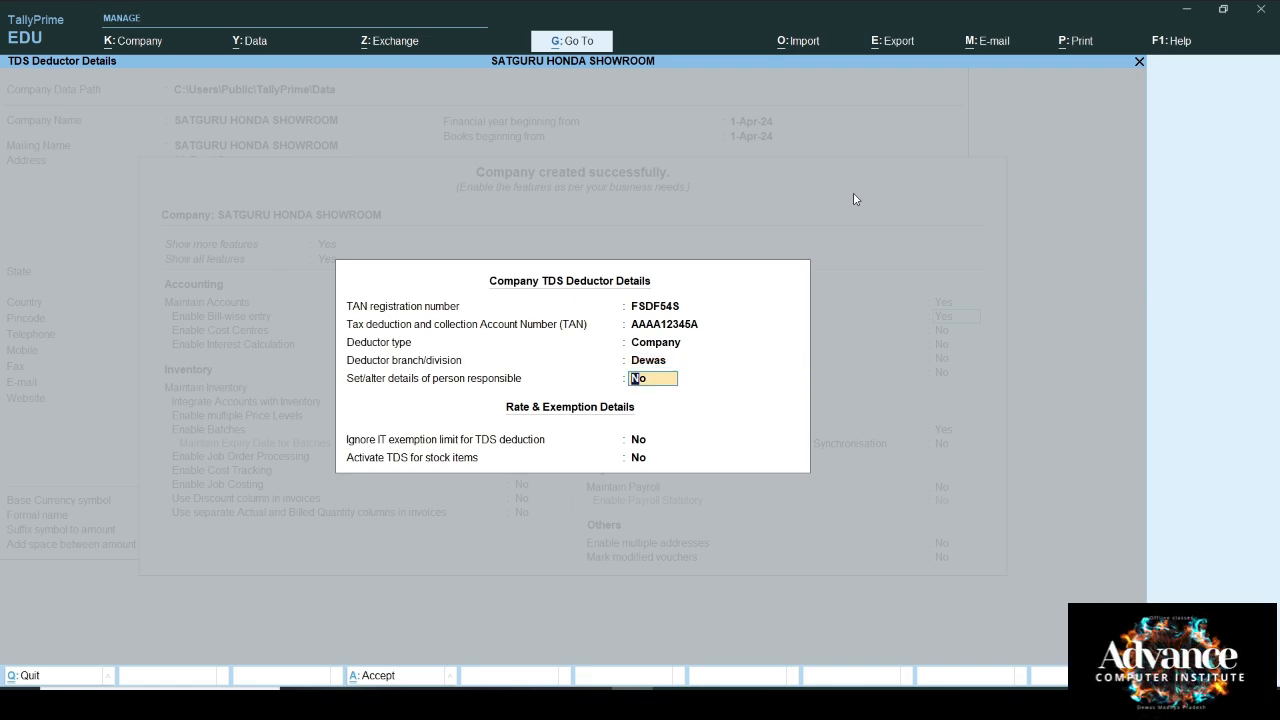
text(y)
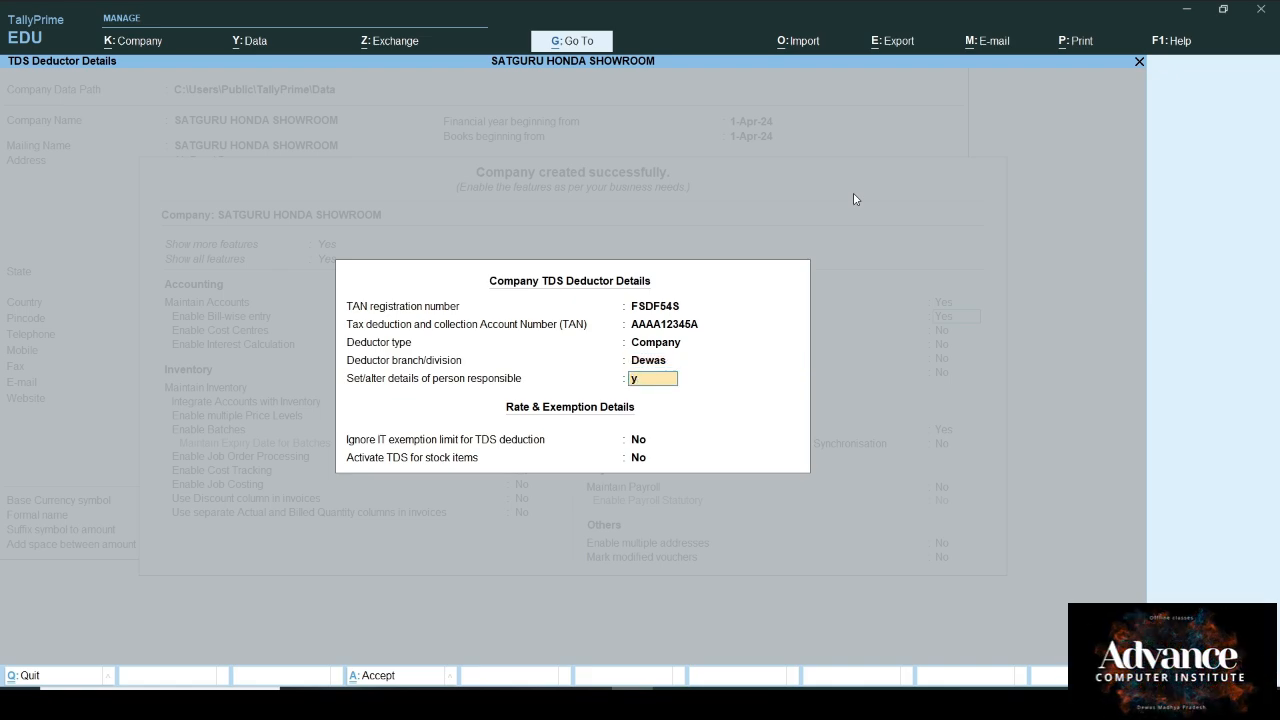
key(Return)
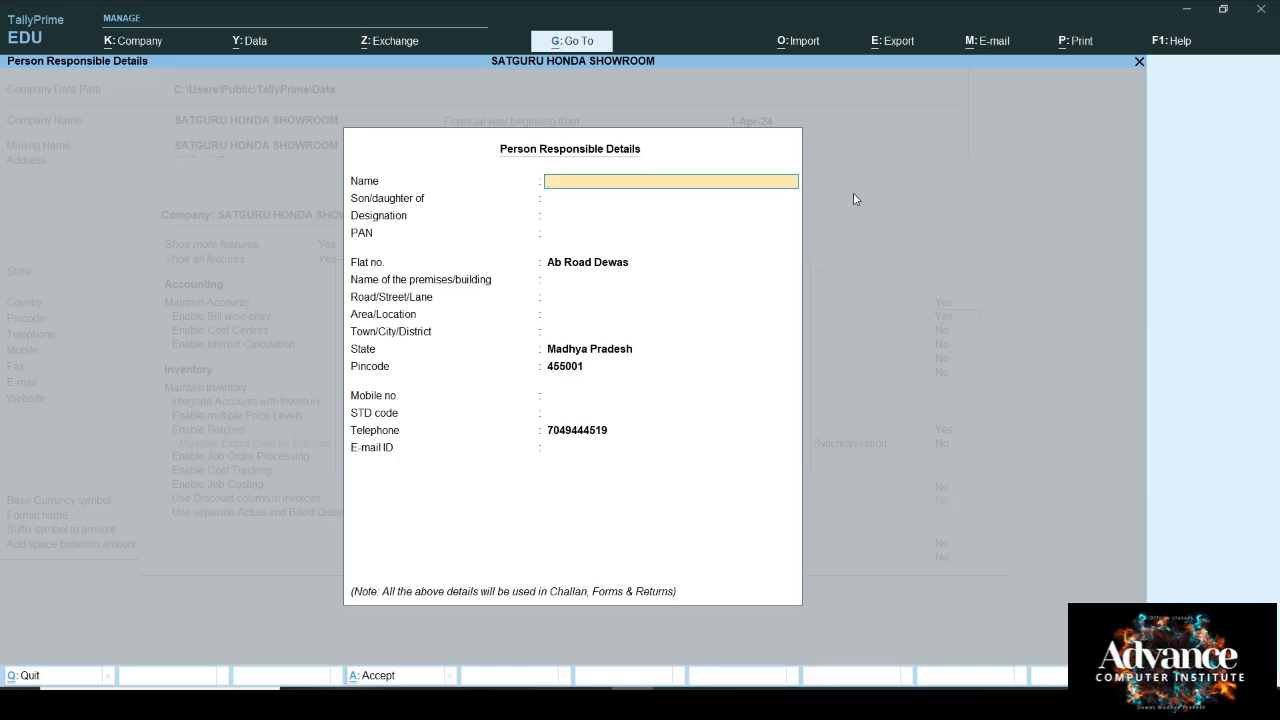
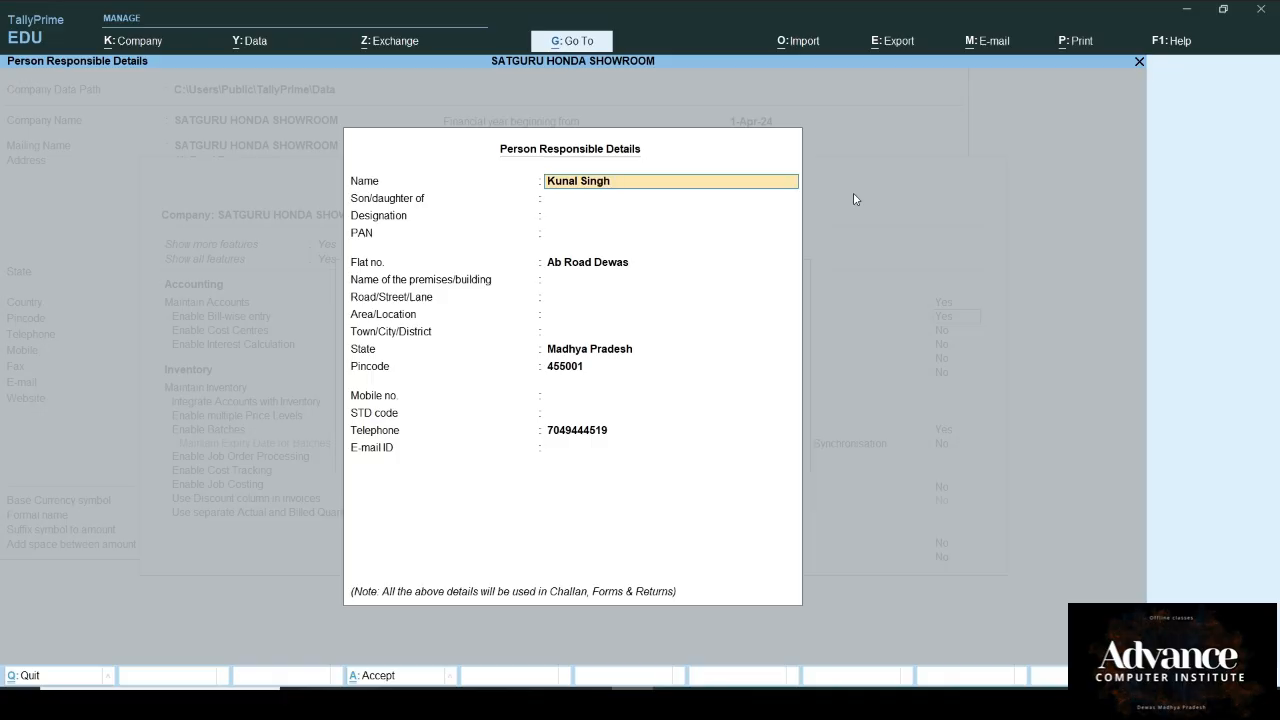
Step: Enter the responsible person's name, parent's name, designation CA and PAN, then accept the company features
key(Return)
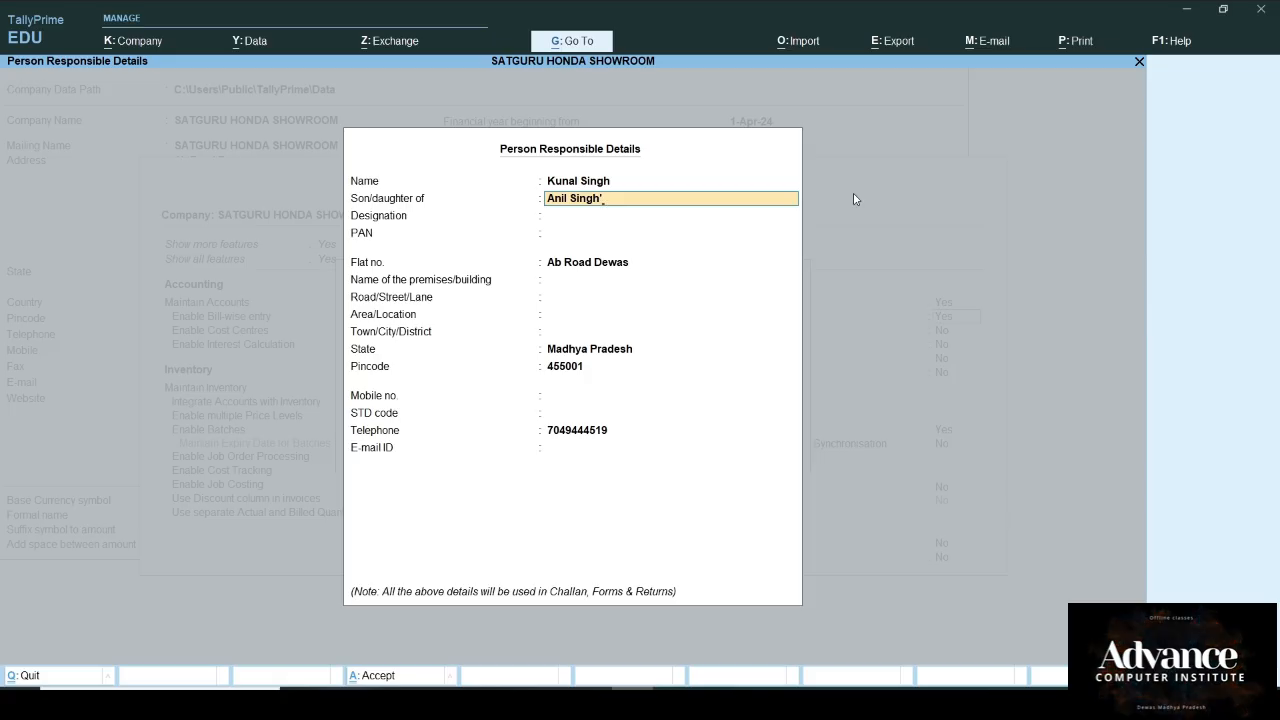
key(Return)
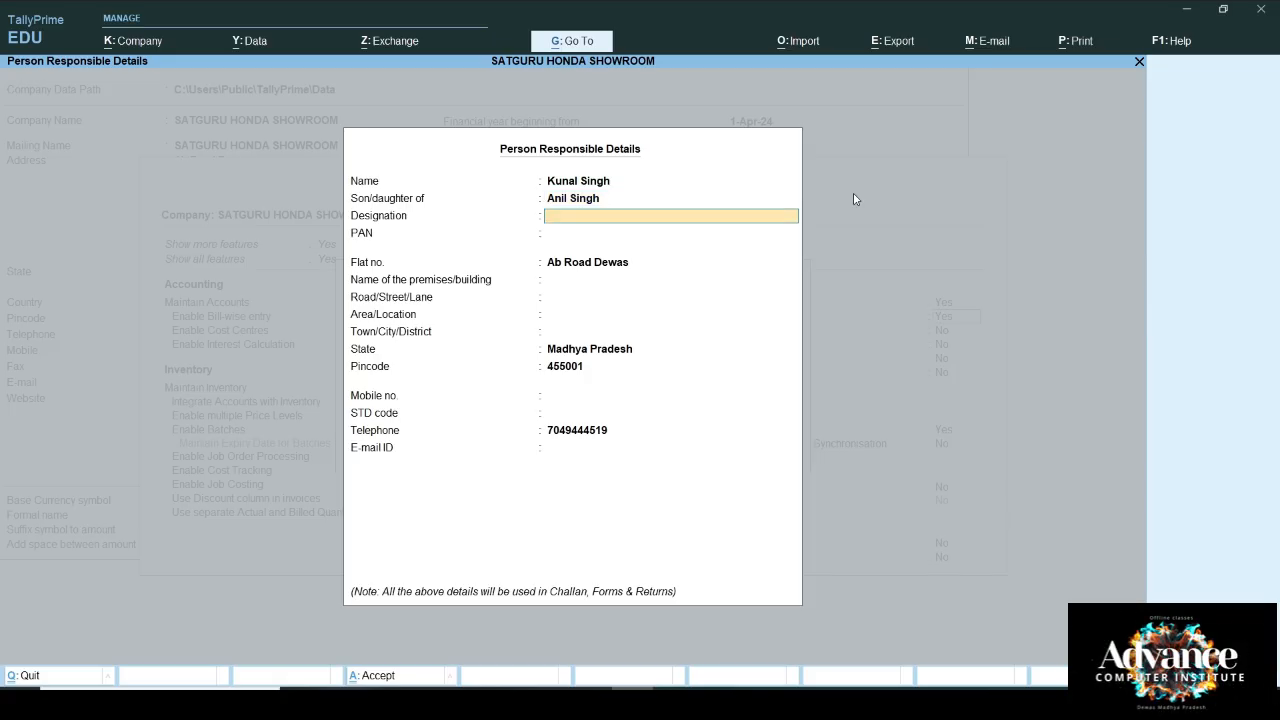
key(Return)
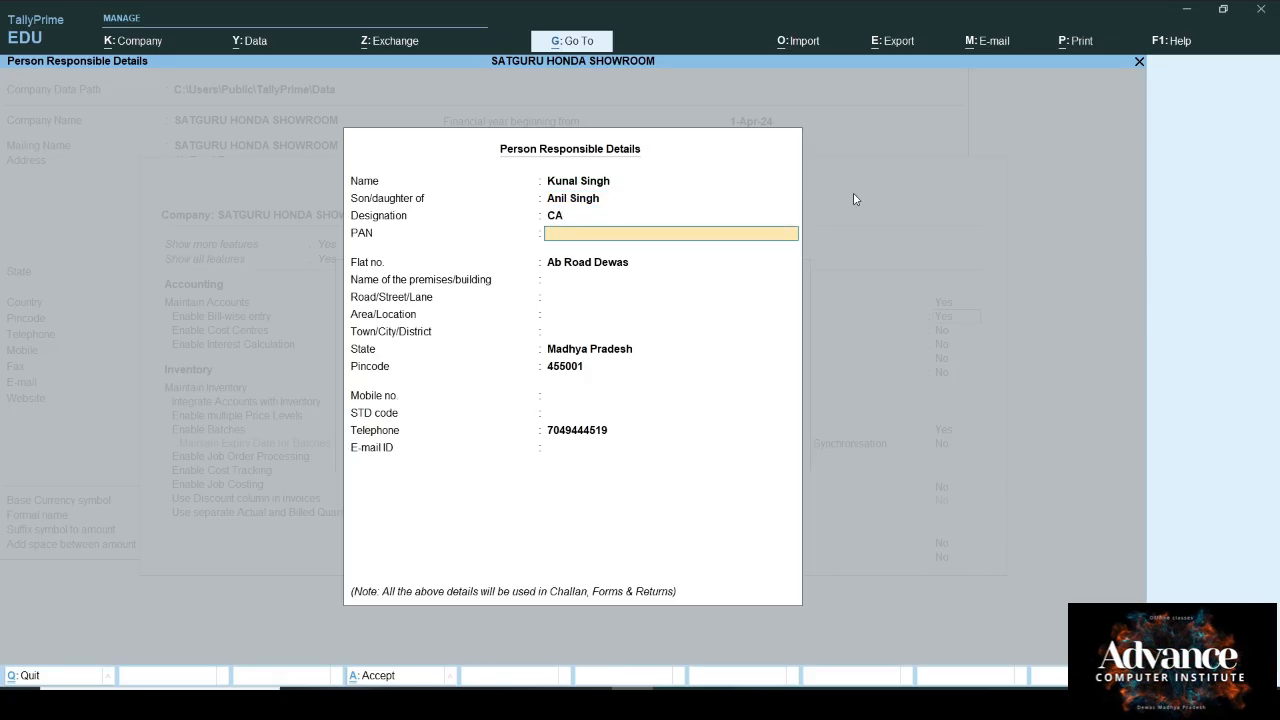
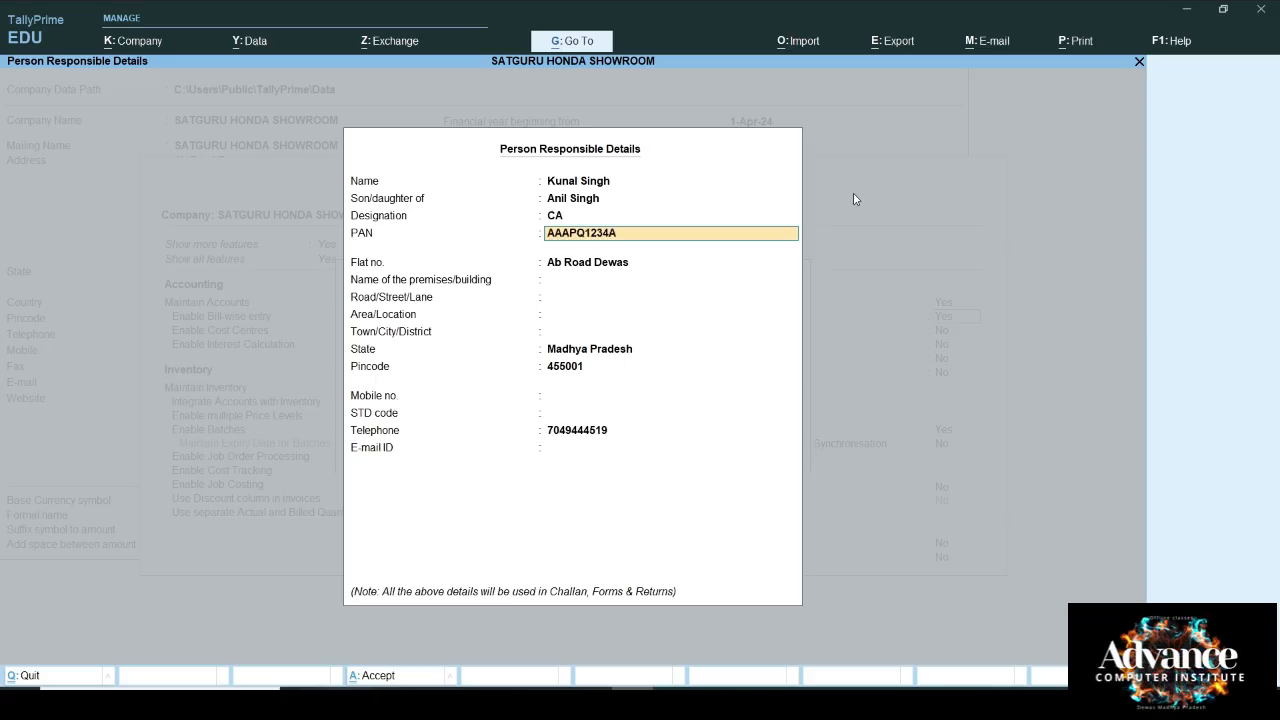
key(Return)
key(Return)
key(Return)
key(Return)
key(Return)
key(Return)
key(Return)
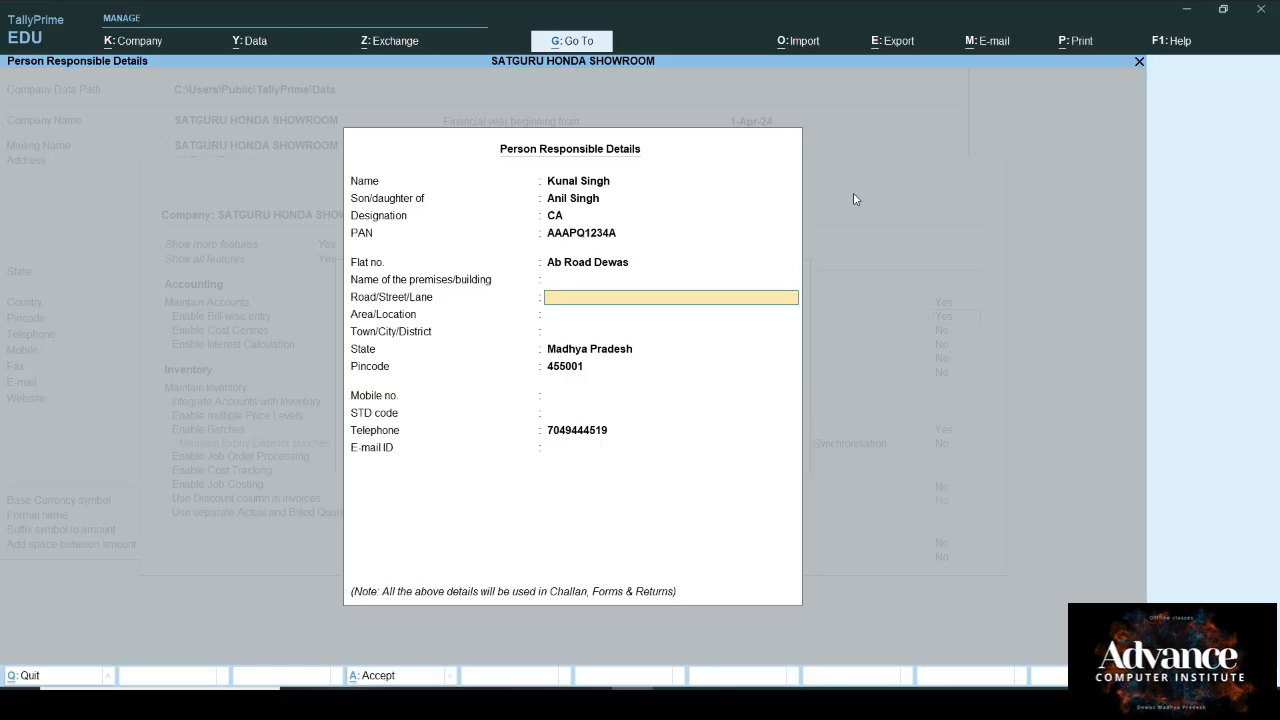
key(Return)
key(Return)
key(Return)
key(Return)
key(Return)
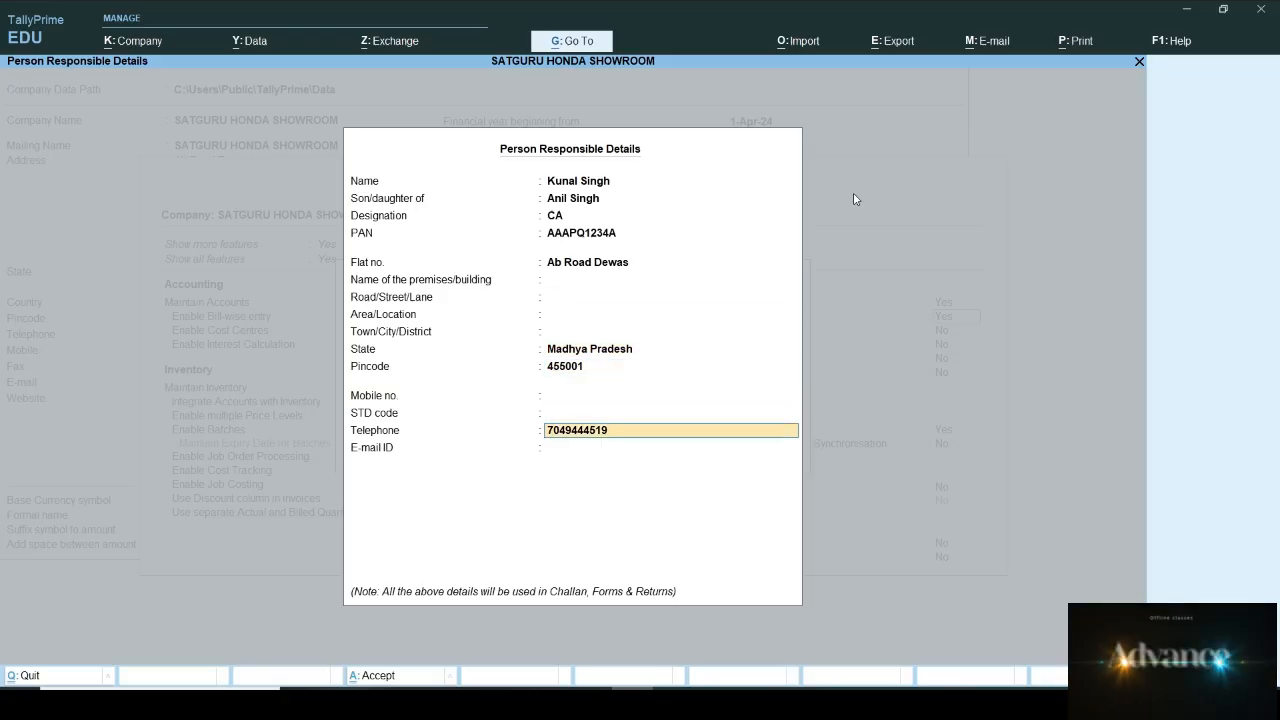
key(Return)
key(Return)
key(Return)
key(Return)
key(Return)
key(Return)
key(Return)
key(Return)
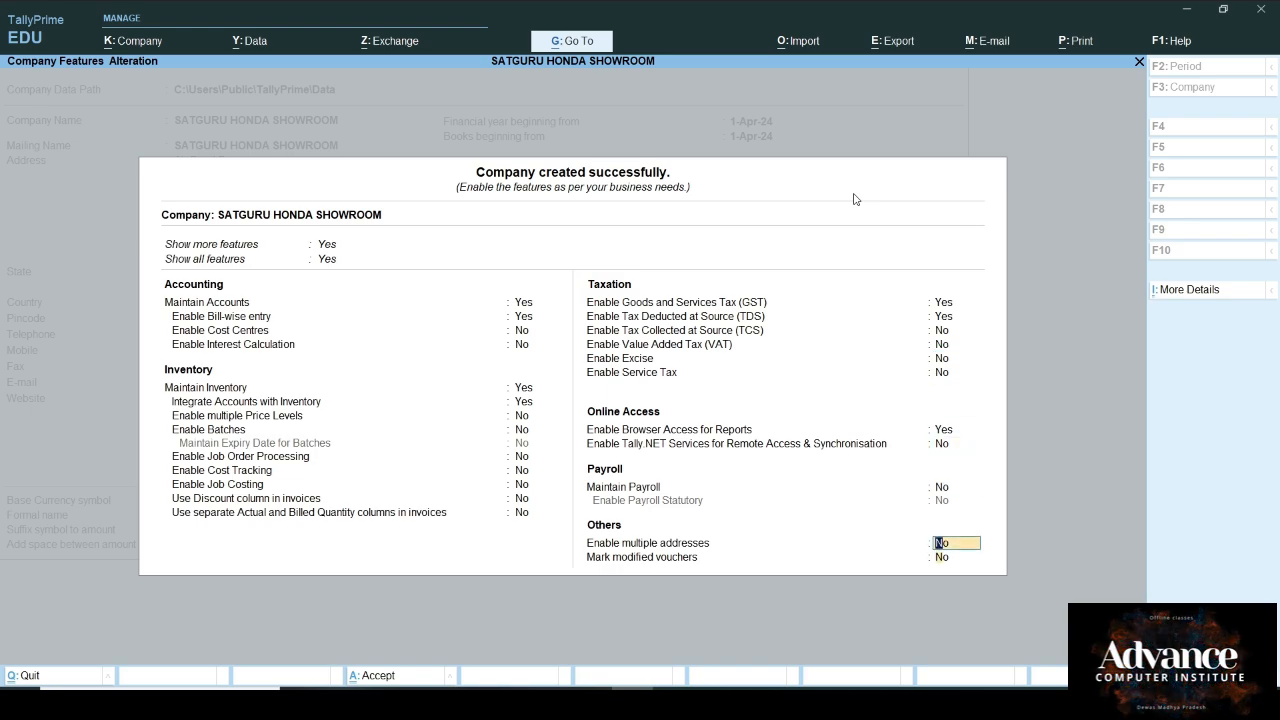
key(Return)
key(Return)
key(Return)
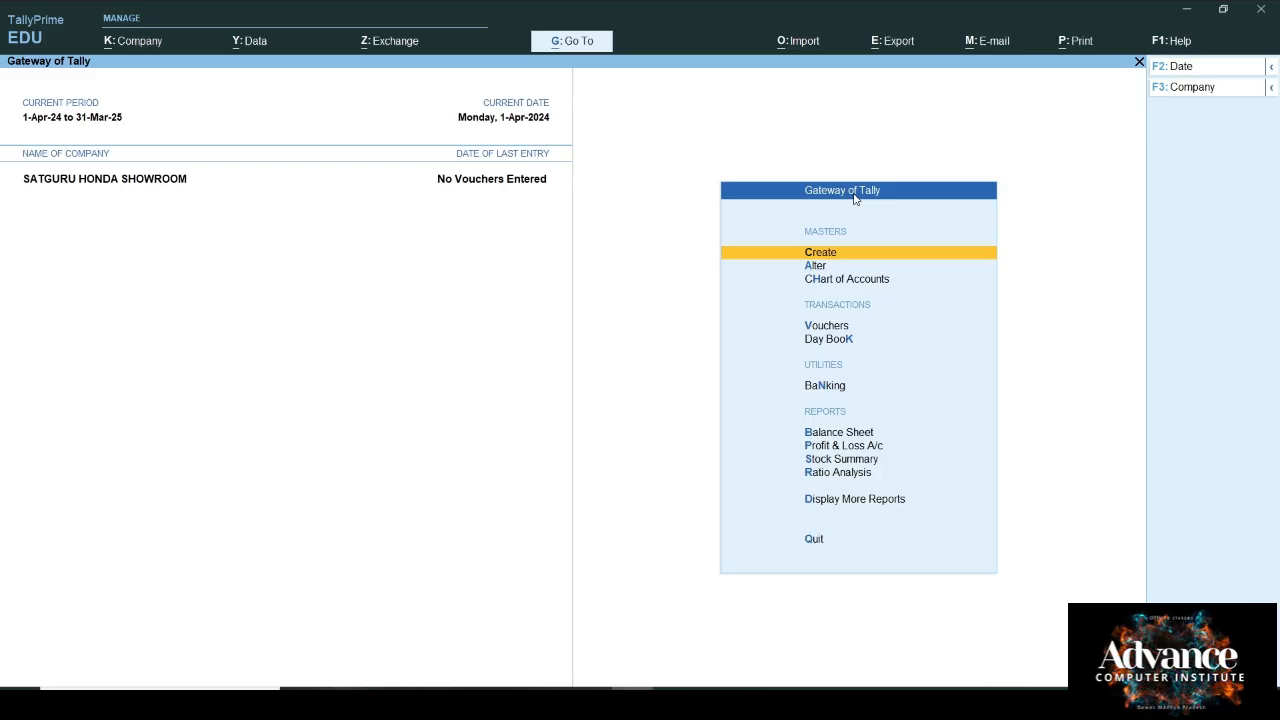
key(Return)
Step: Create TDS nature 'TDS On Purchase Goods (194Q)' with section 194Q, payment code 194, 0.10% PAN rate
key(Down)
key(Down)
key(Down)
key(Down)
key(Down)
key(Down)
key(Down)
key(Down)
key(Down)
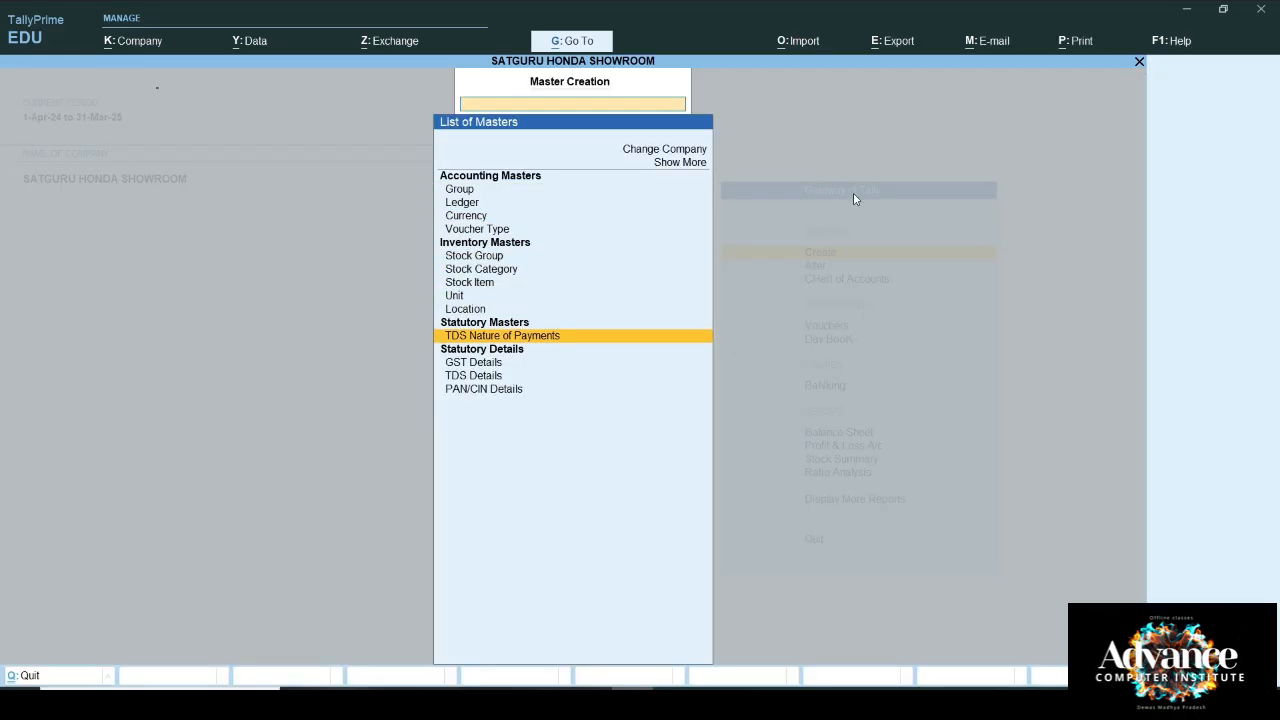
key(Return)
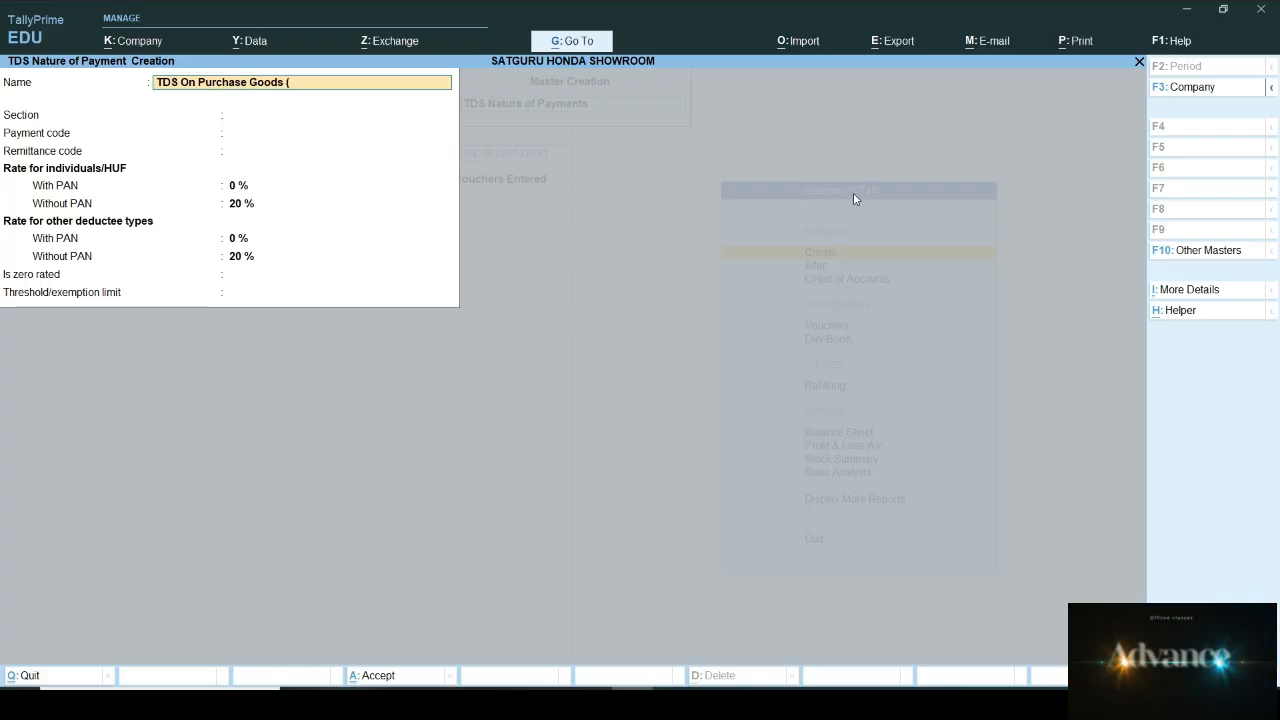
text(194Q)
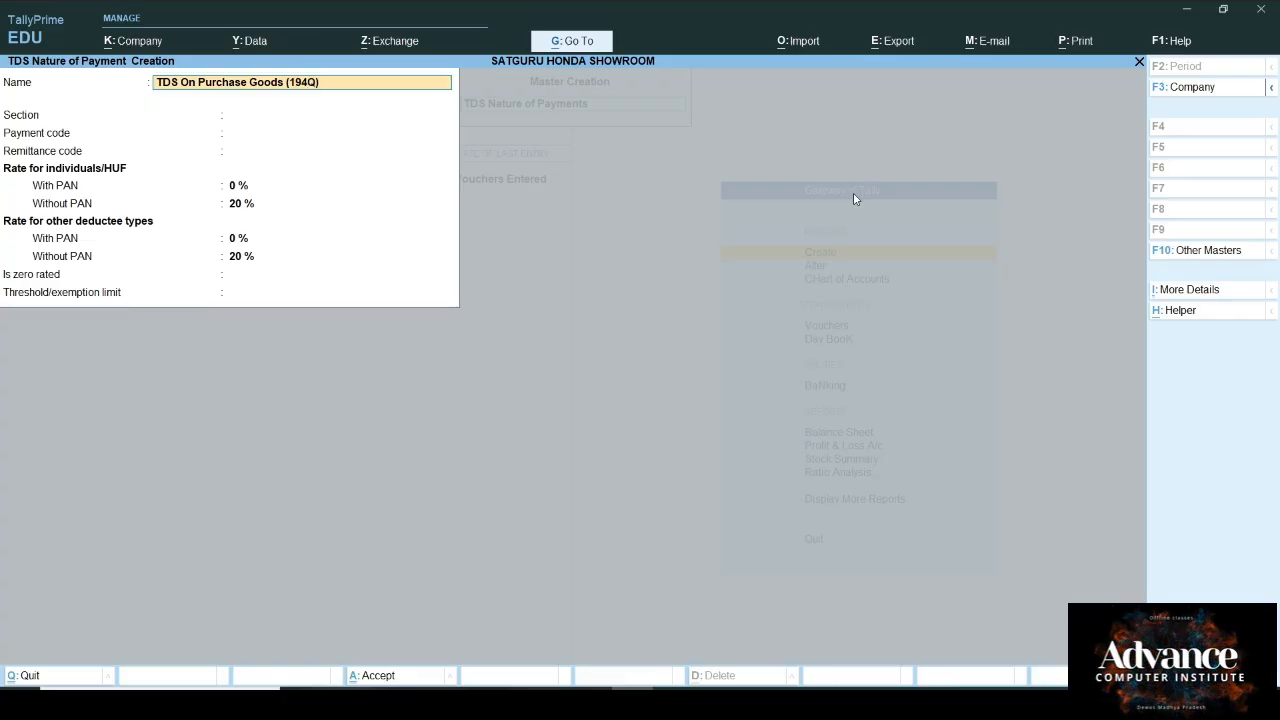
key(Return)
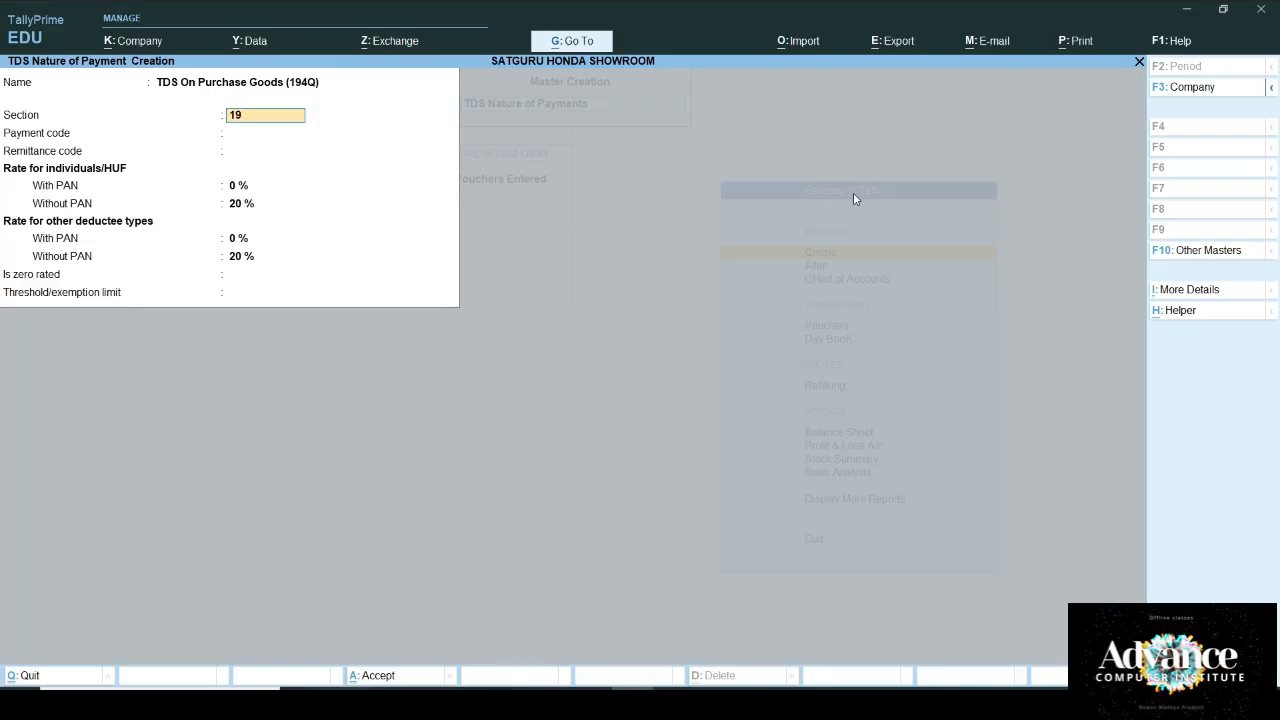
key(Return)
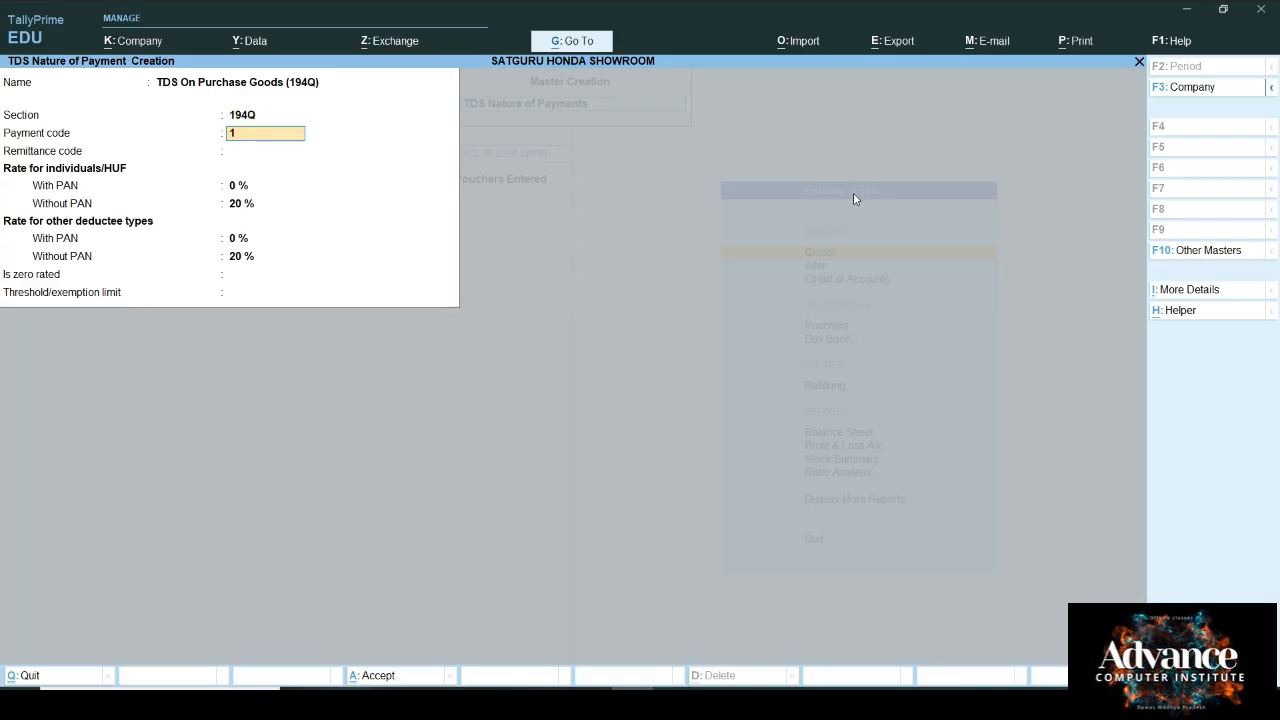
text(194)
key(Return)
key(Return)
text(0)
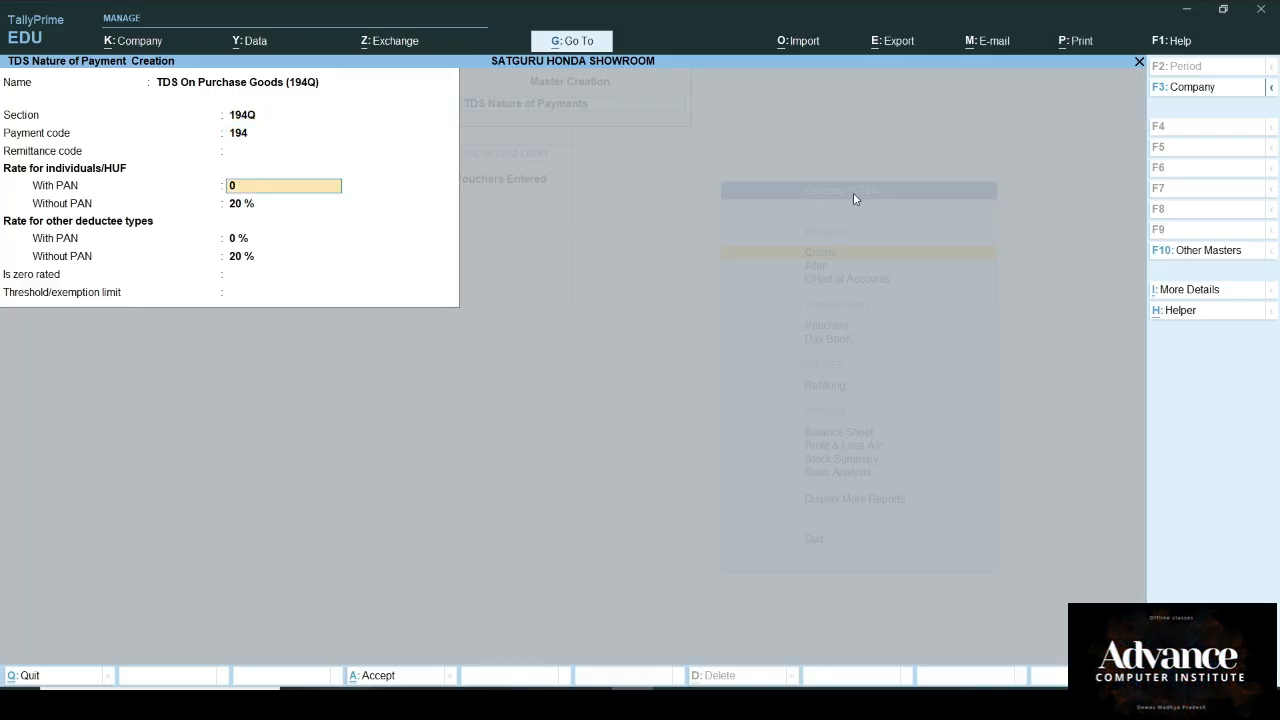
text(.1)
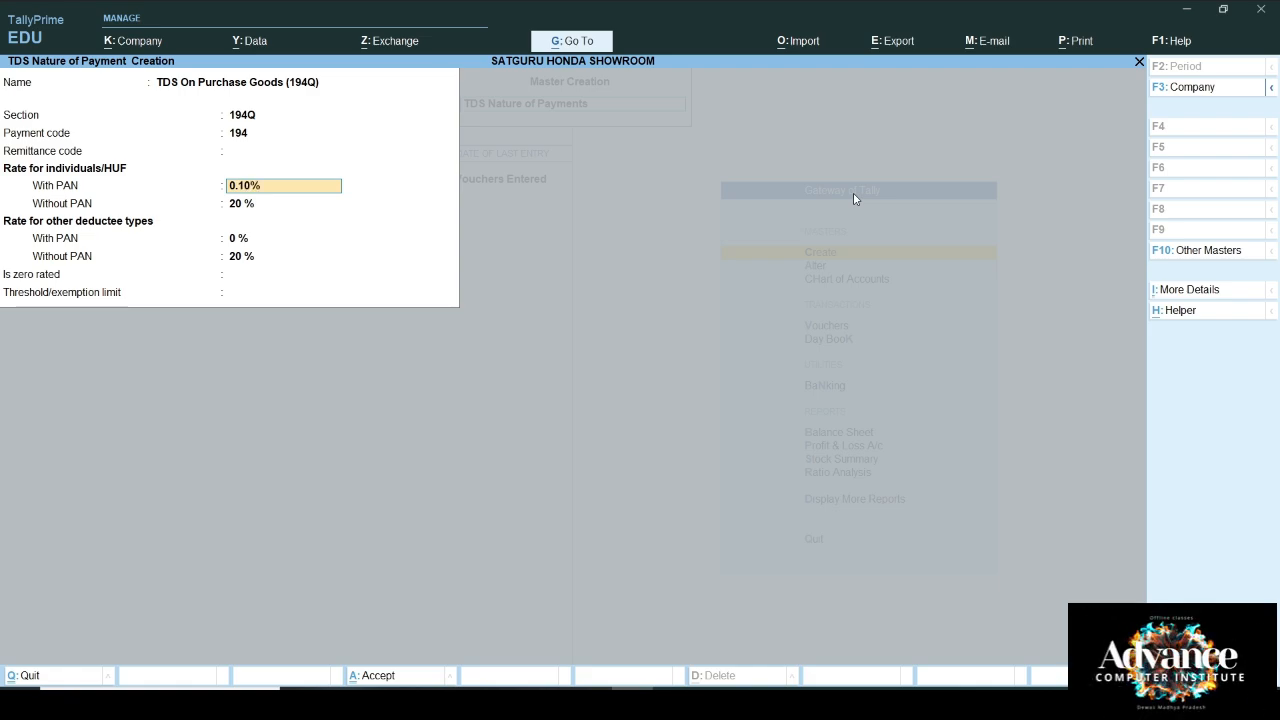
text(0 %)
key(Return)
Step: Set the 5% without-PAN rates and a 50,00,000 threshold, then save the nature of payment
text(5)
key(Return)
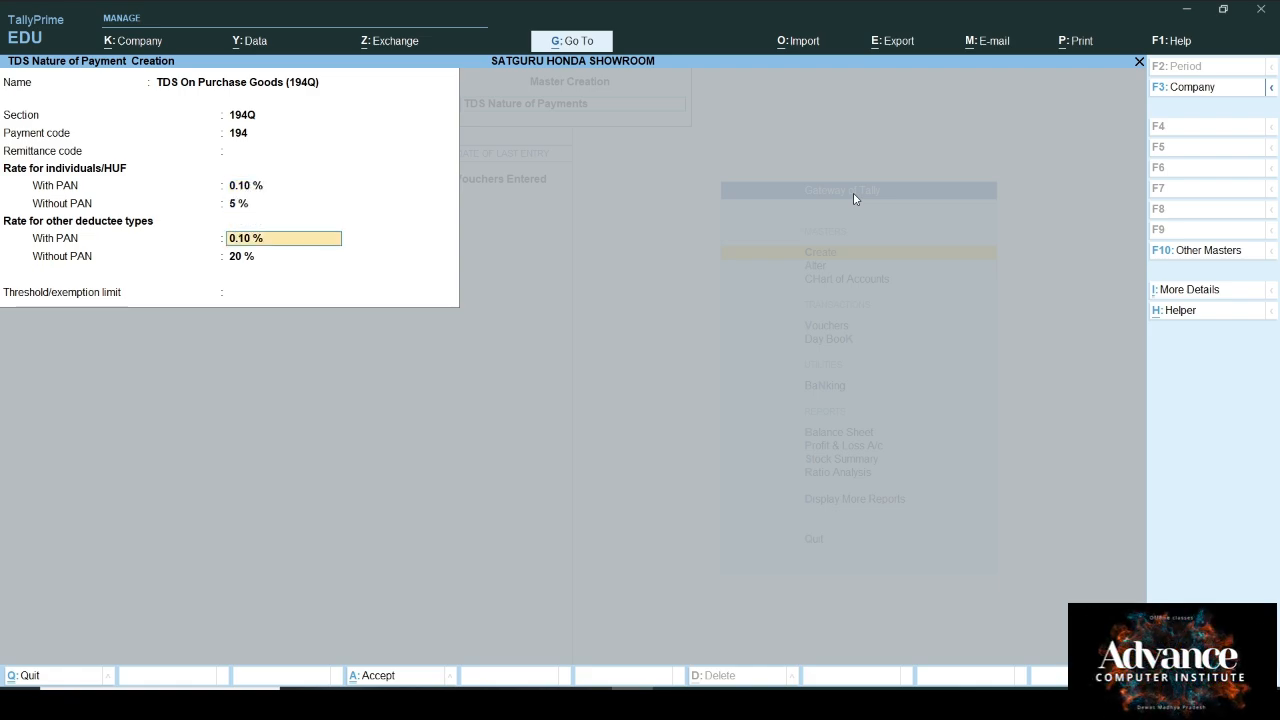
key(Return)
text(5)
key(Return)
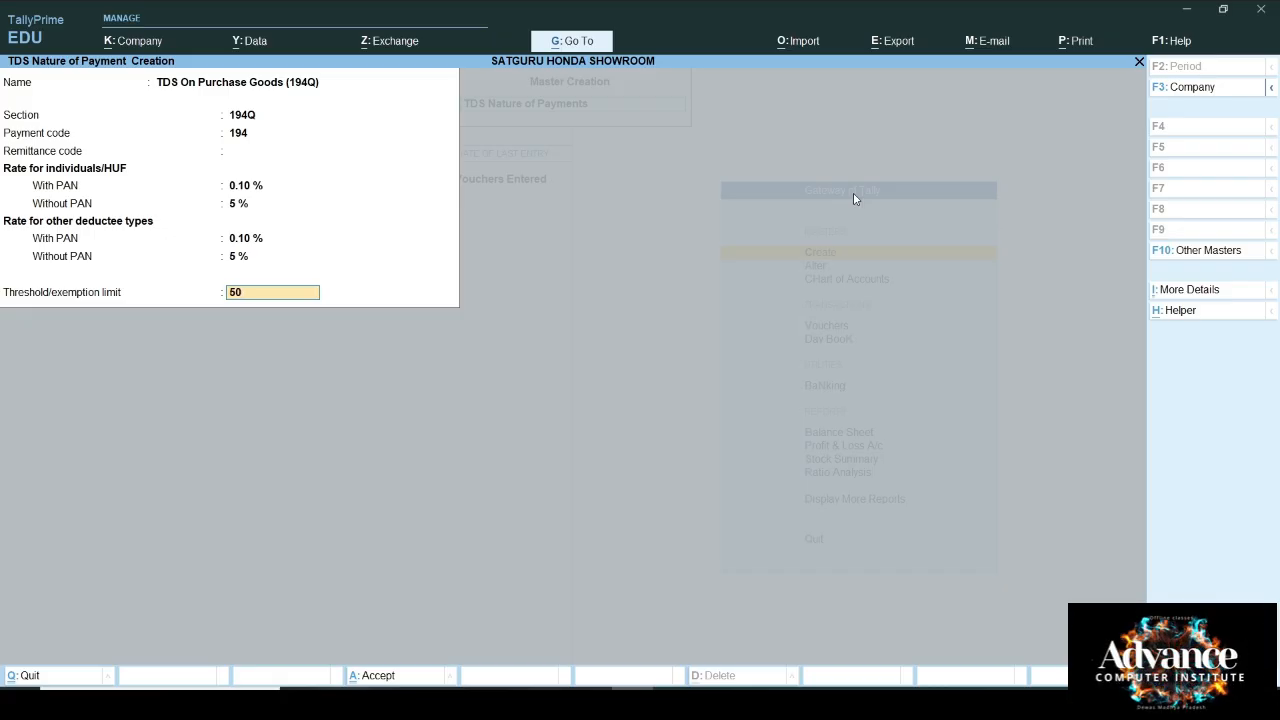
text(50,0)
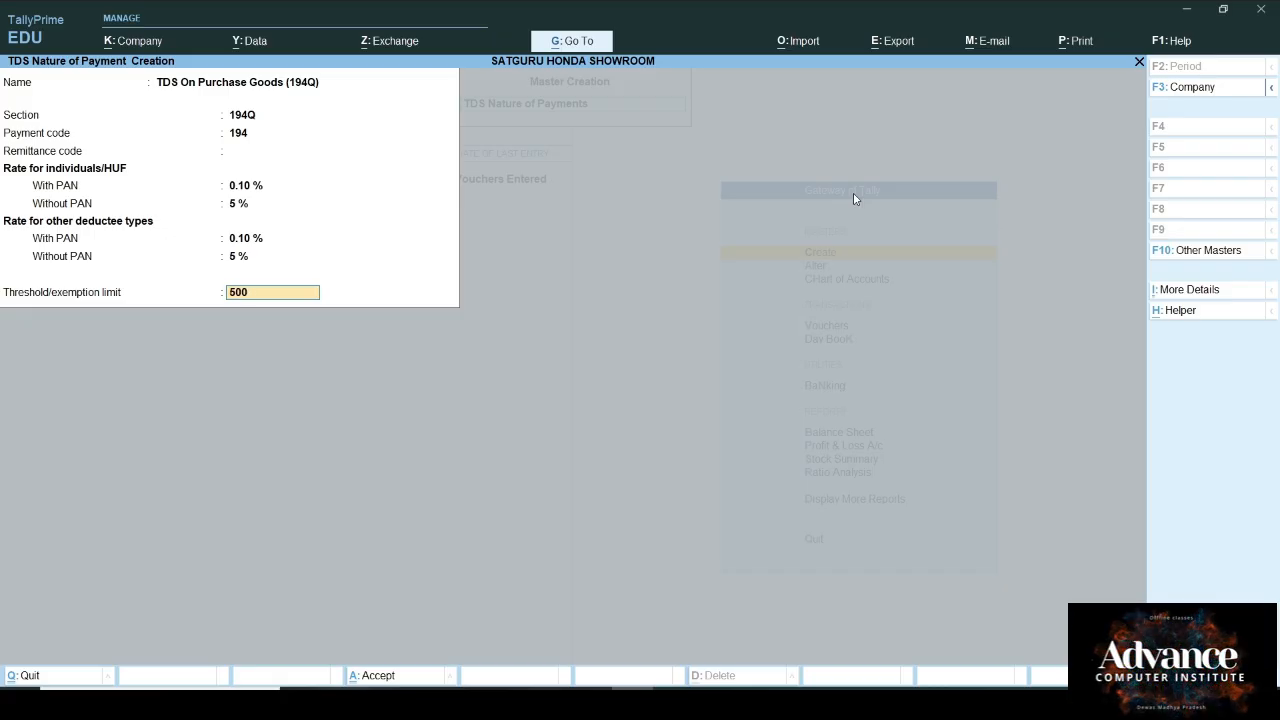
text(0,000)
key(Return)
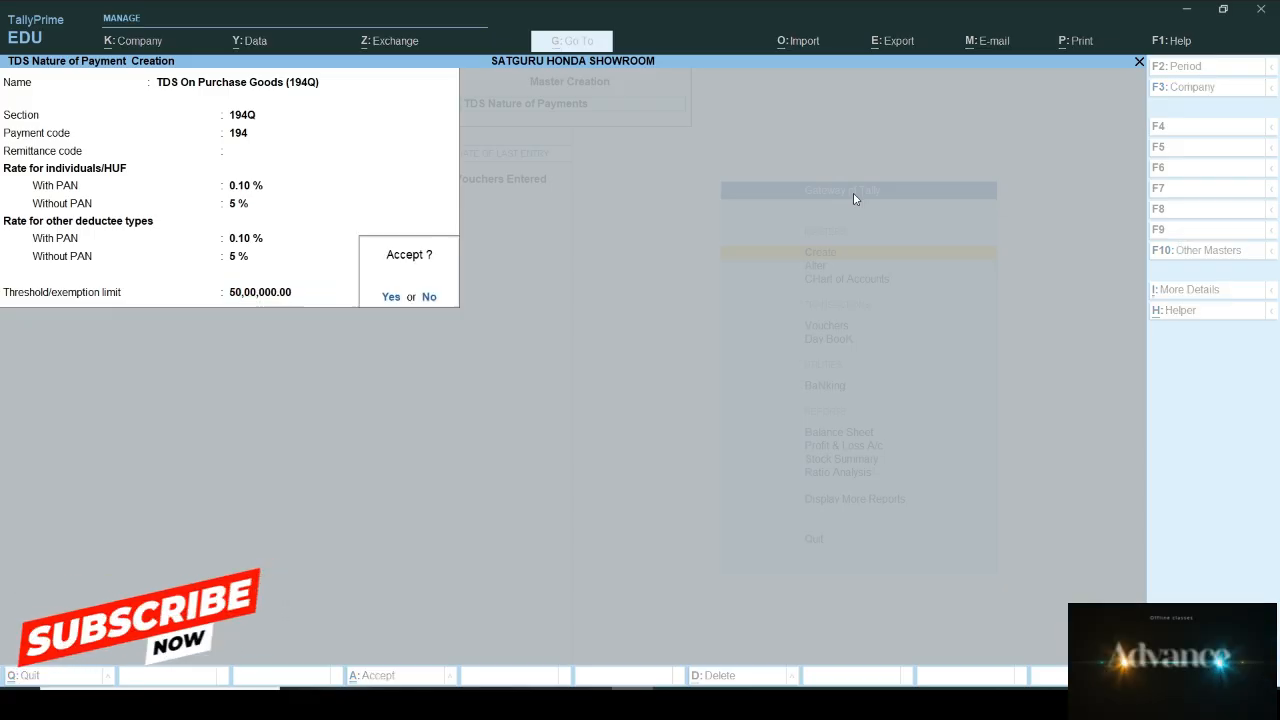
key(Return)
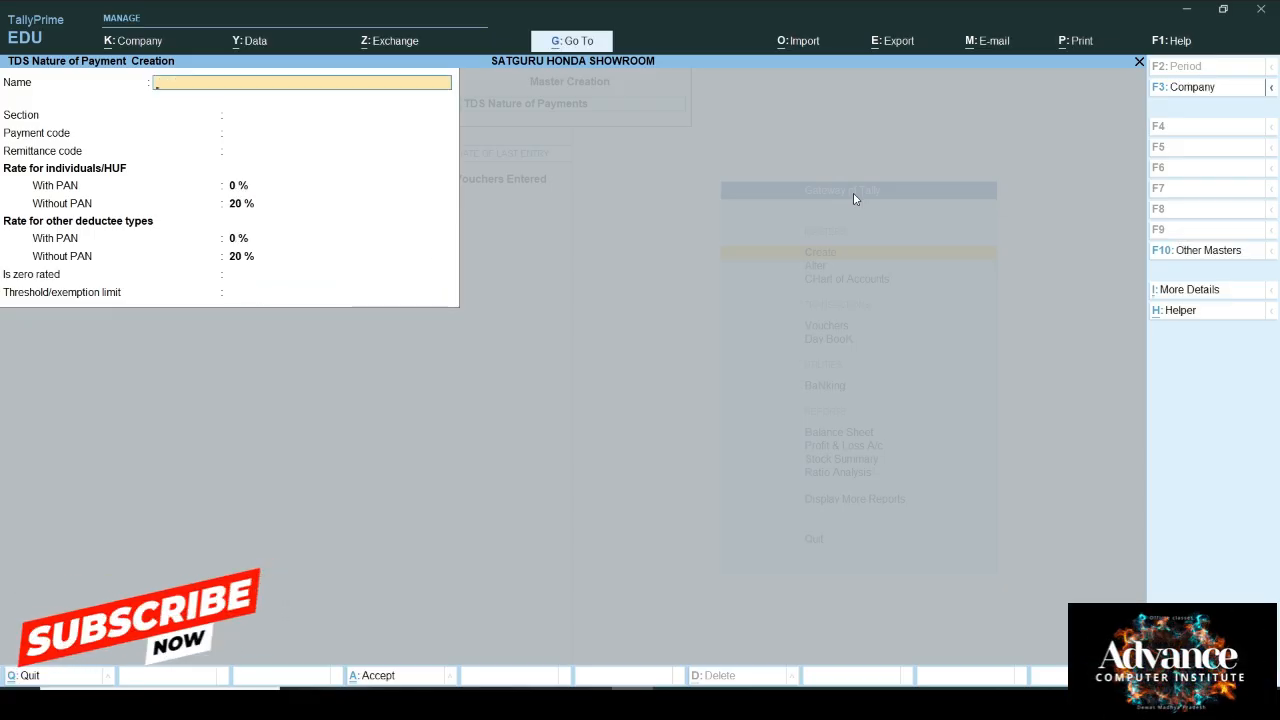
key(Escape)
Step: Create a Purchase A/c ledger under the Purchase Accounts group
key(Return)
key(Up)
key(Up)
key(Up)
key(Up)
key(Up)
key(Up)
key(Up)
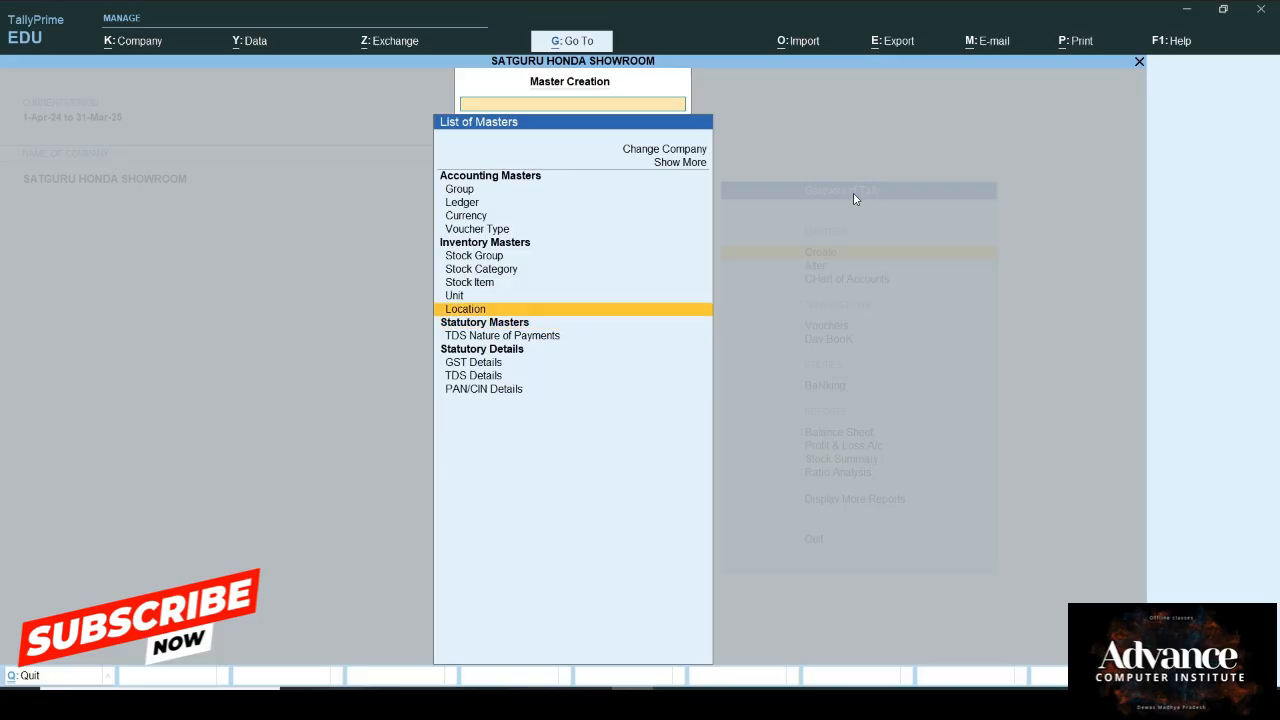
key(Up)
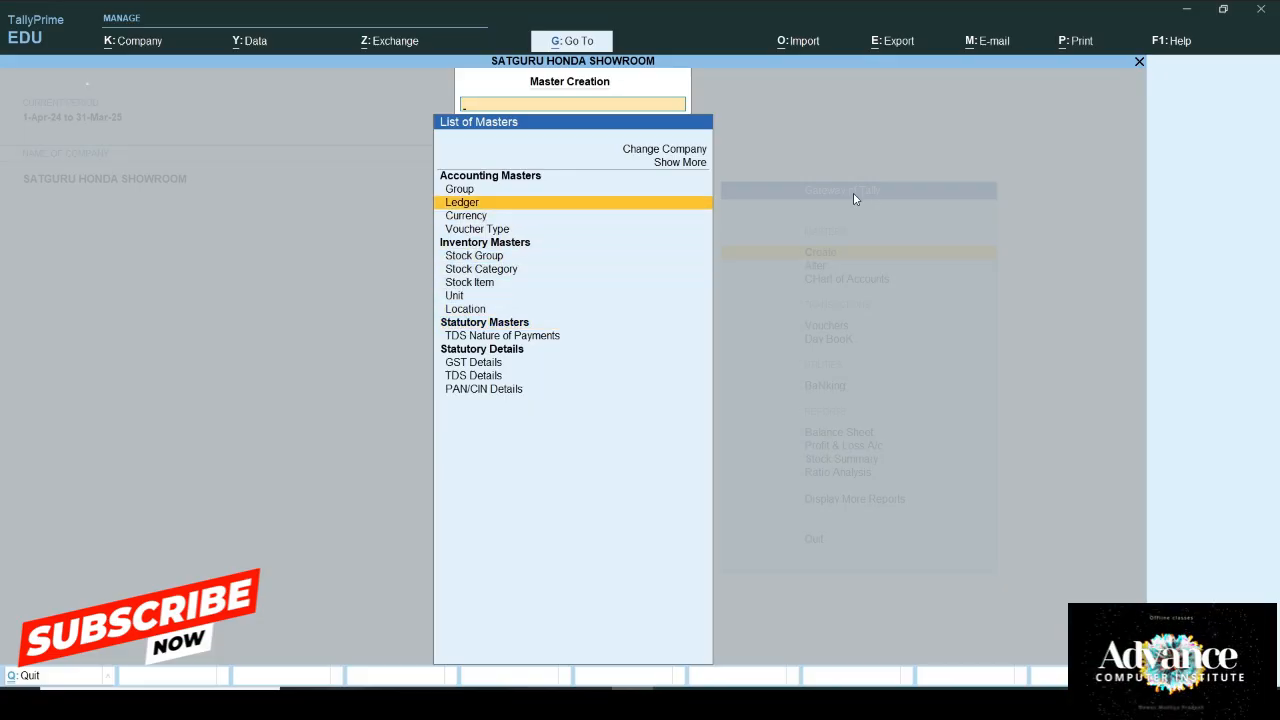
key(Return)
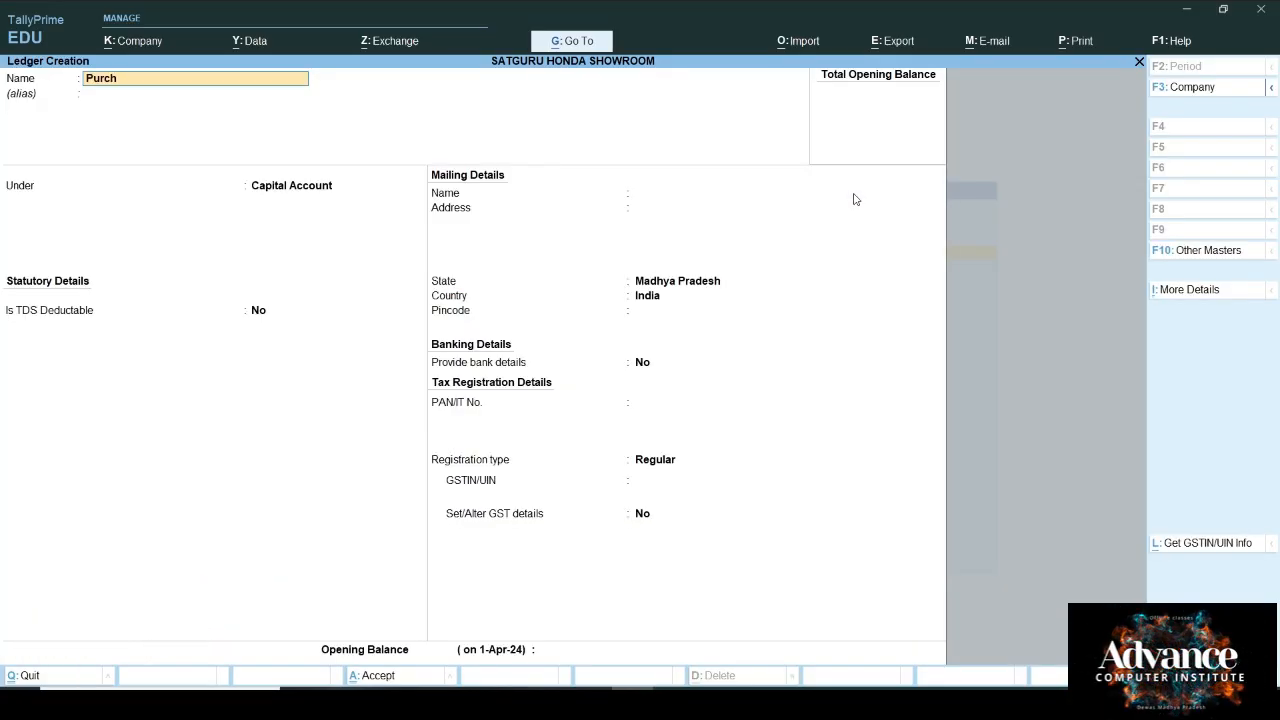
key(Return)
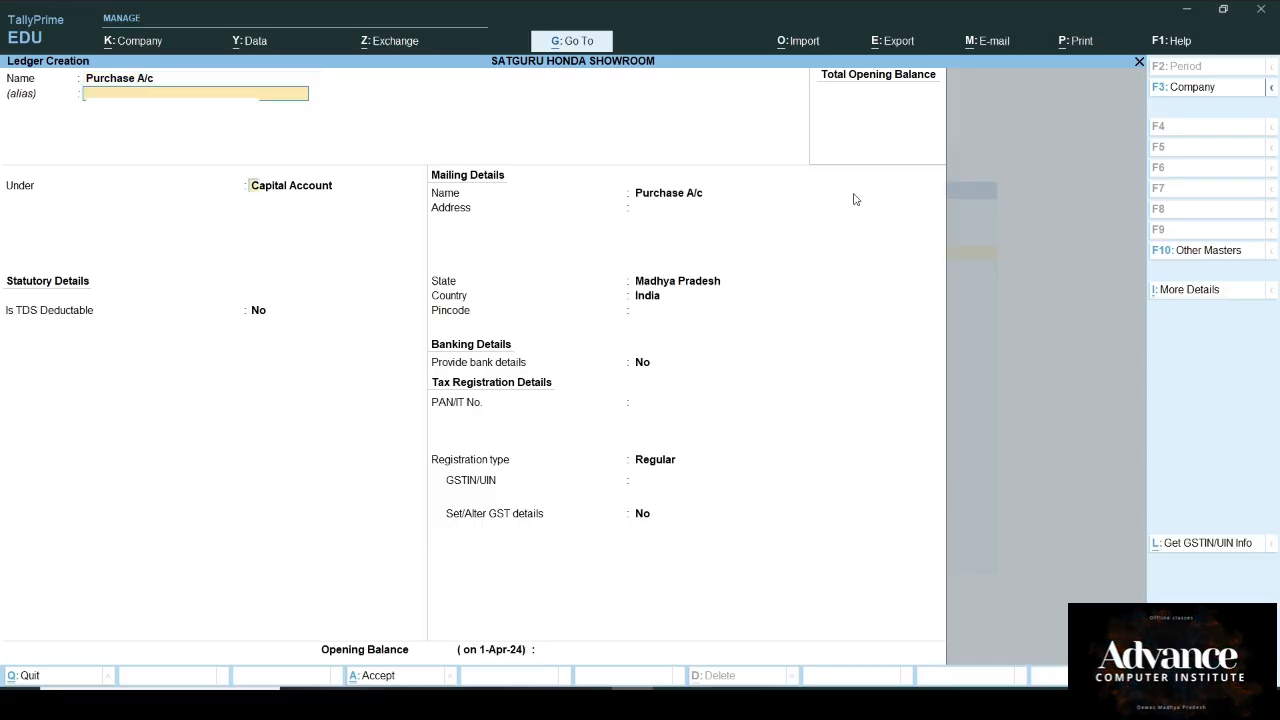
key(Return)
text(Pu)
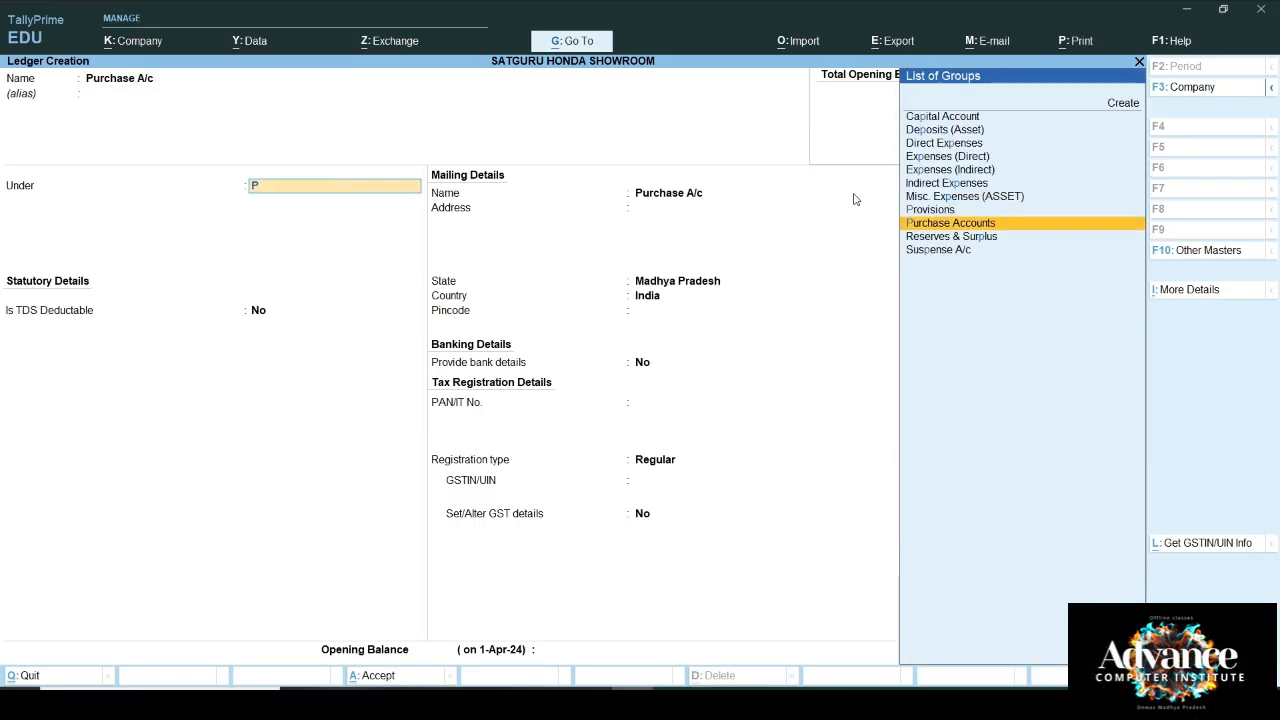
key(Return)
Step: Make the ledger GST applicable on services with TDS On Purchase Goods (194Q), then save it
key(Return)
key(Return)
key(Return)
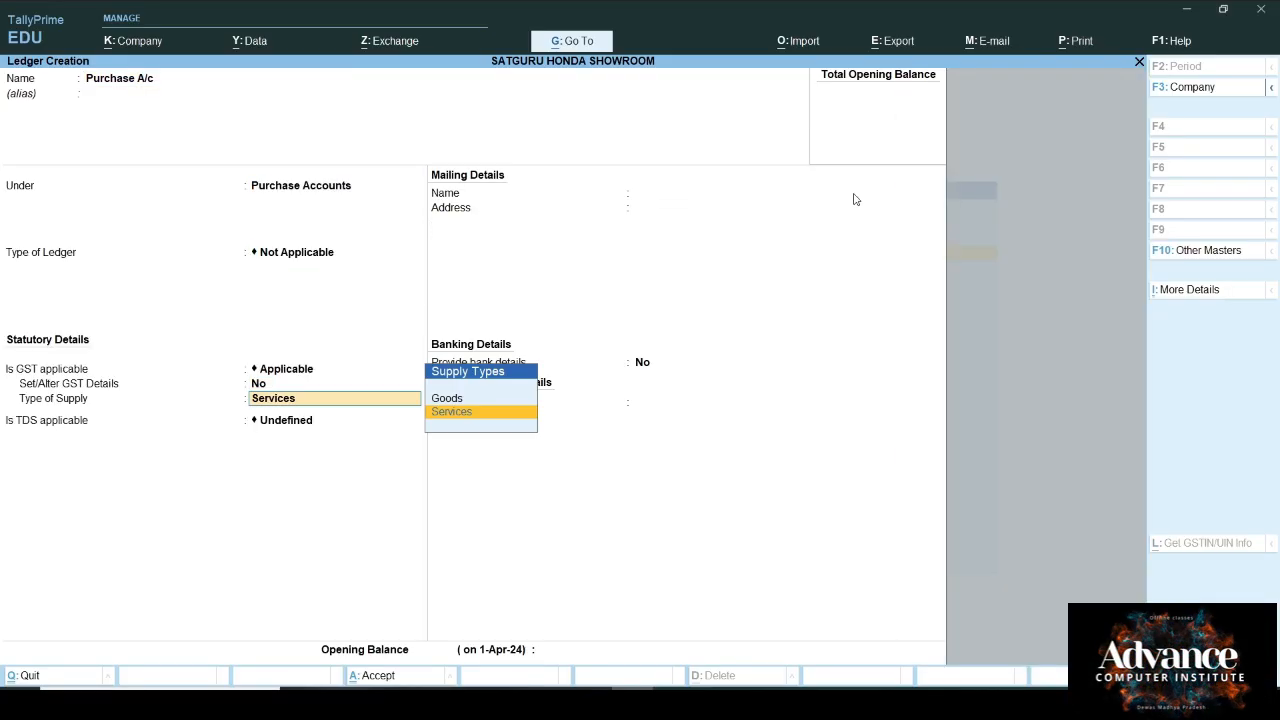
key(Return)
text(A)
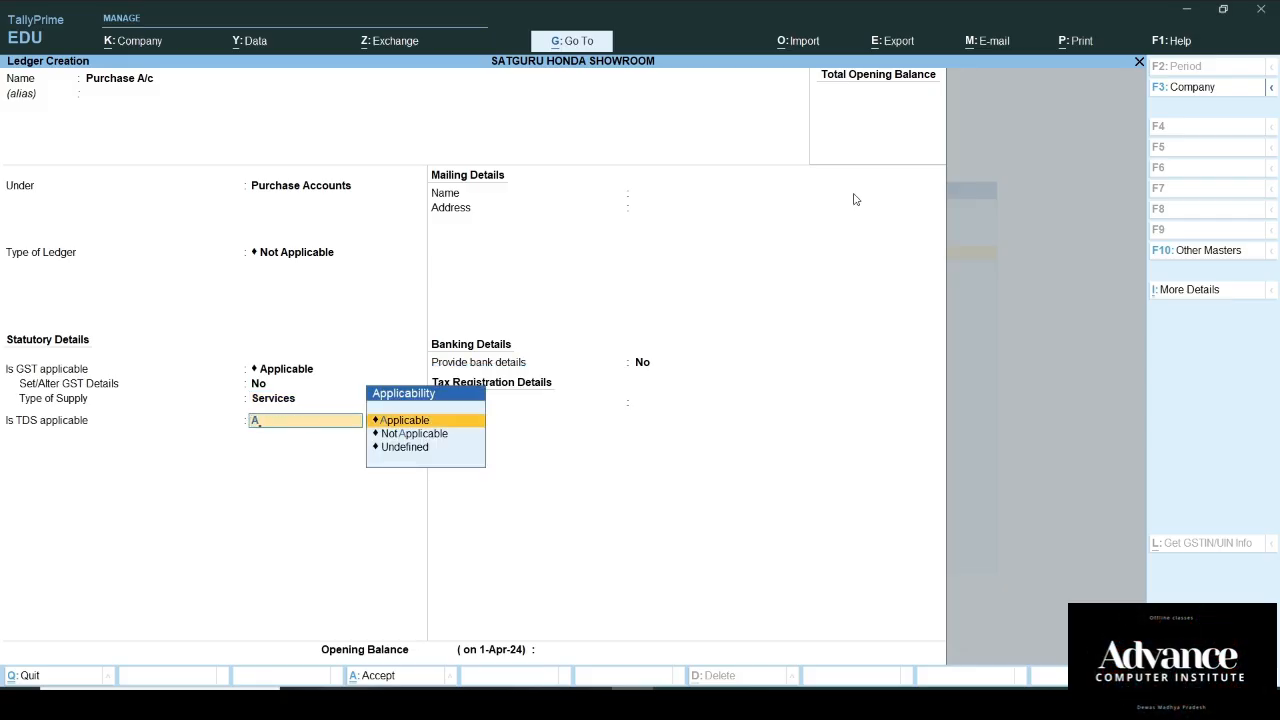
key(Return)
key(Down)
key(Return)
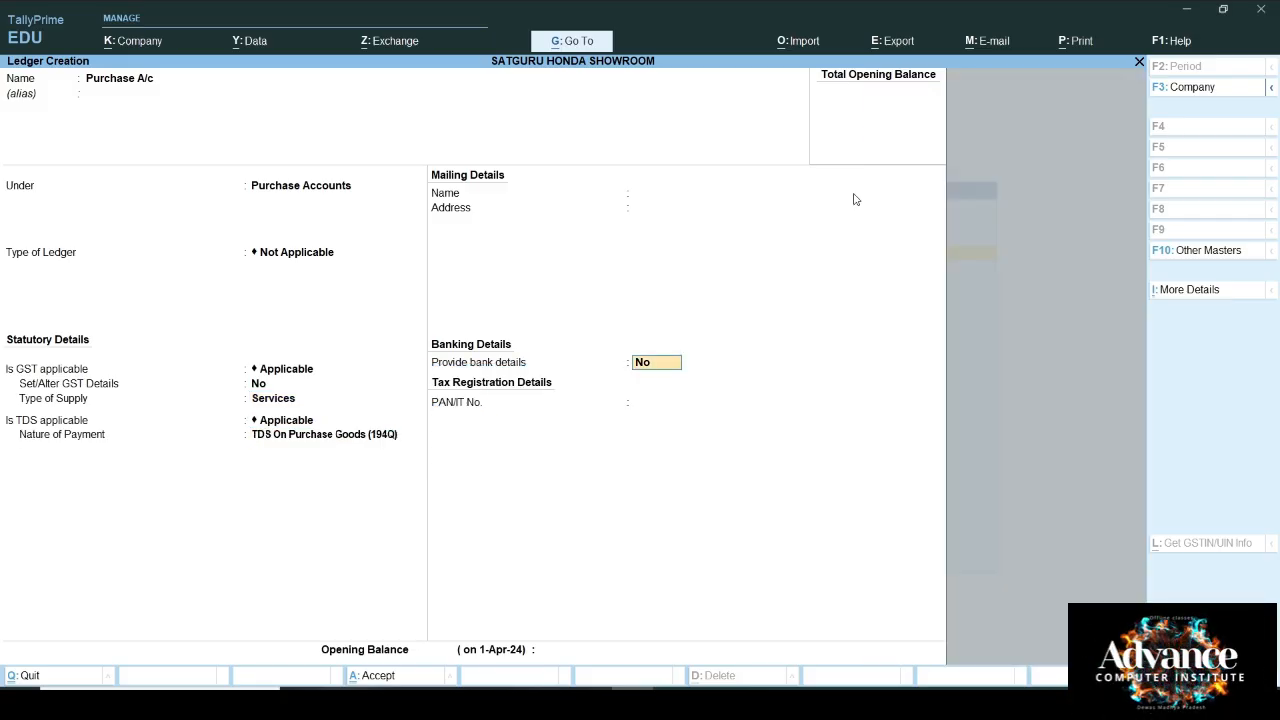
key(Return)
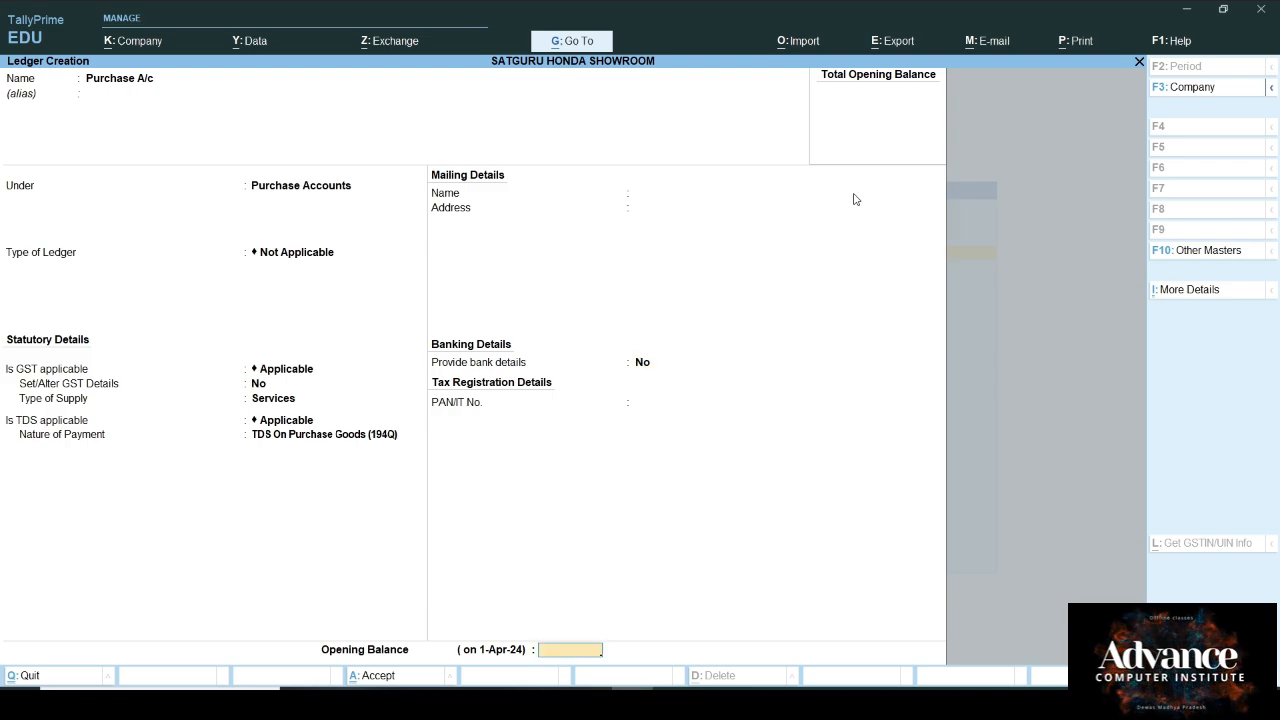
key(Return)
key(Return)
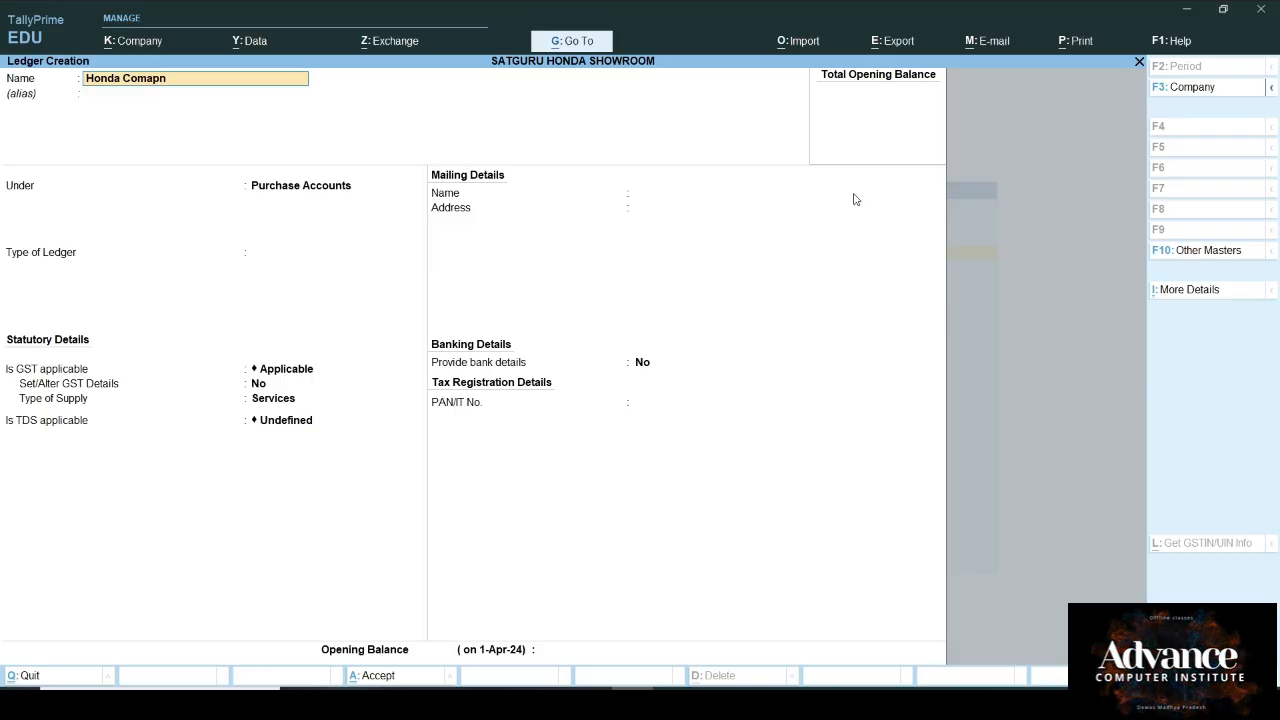
Step: Put ledger Honda Comapny under Sundry Creditors, mark it TDS deductable, deductee type Company - Resident
key(Return)
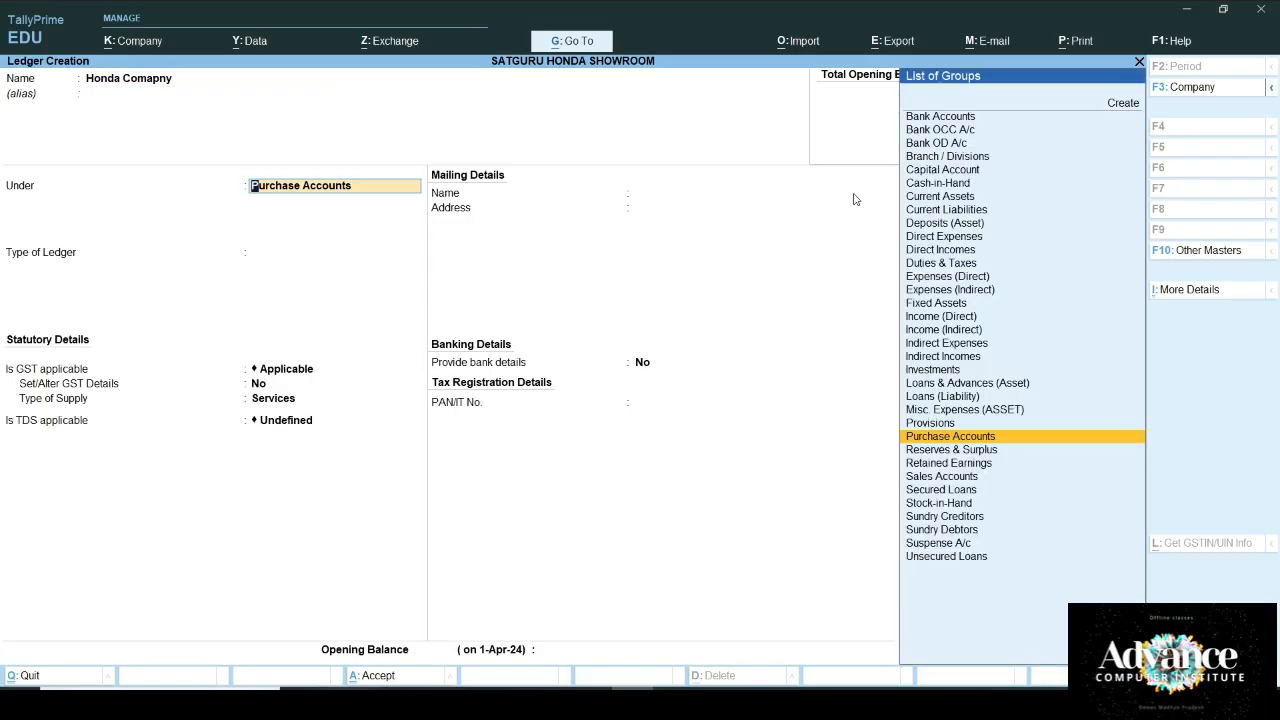
text(Cr)
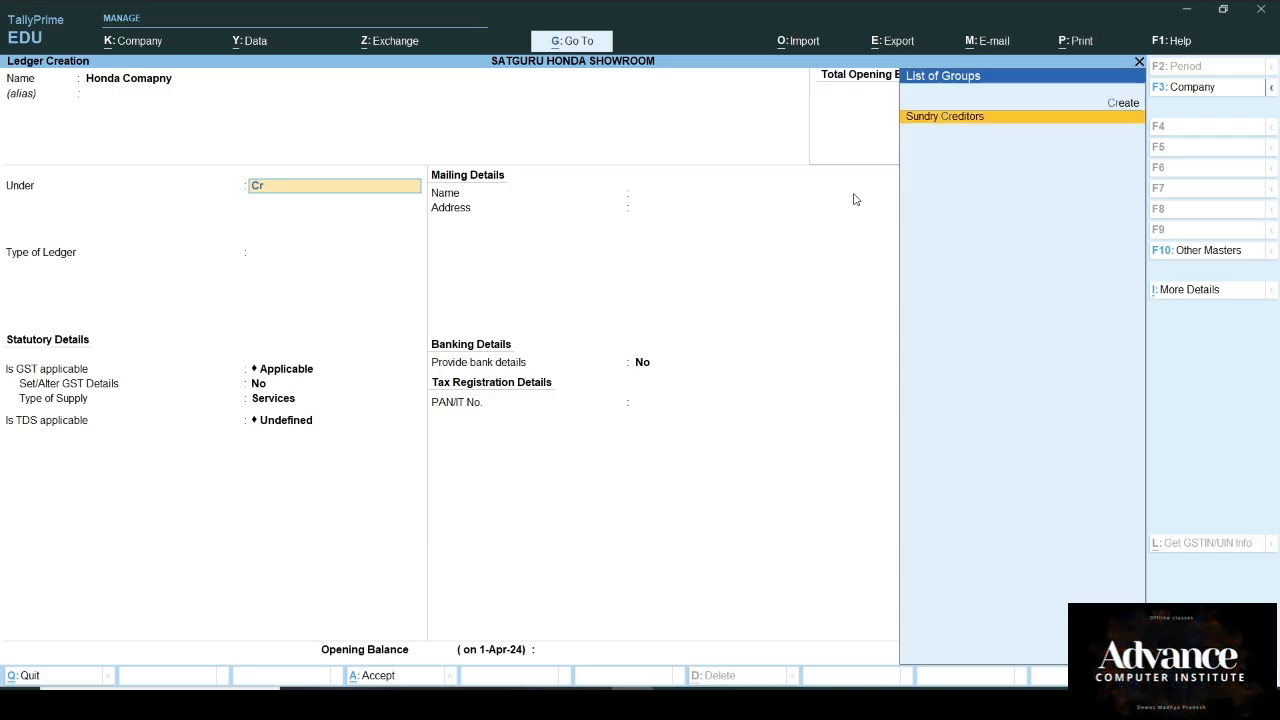
key(Return)
key(Return)
key(Return)
key(Return)
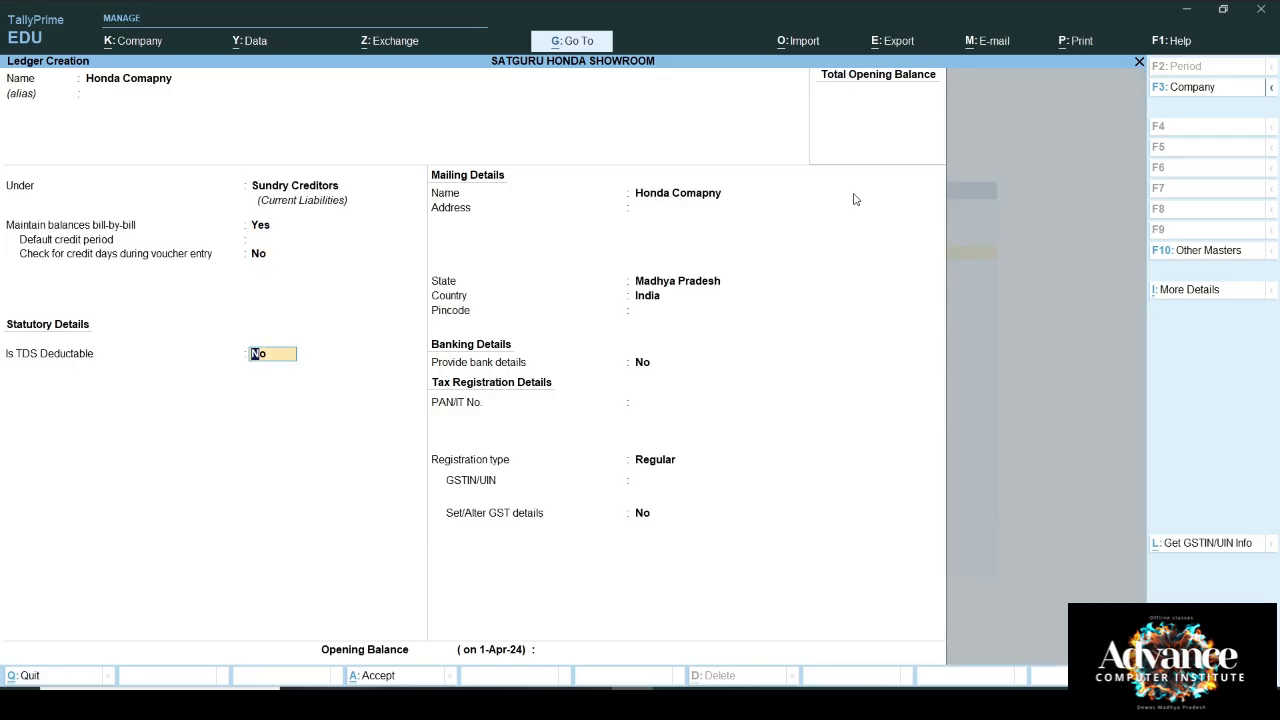
text(y)
key(Return)
key(Down)
key(Down)
key(Down)
key(Down)
key(Down)
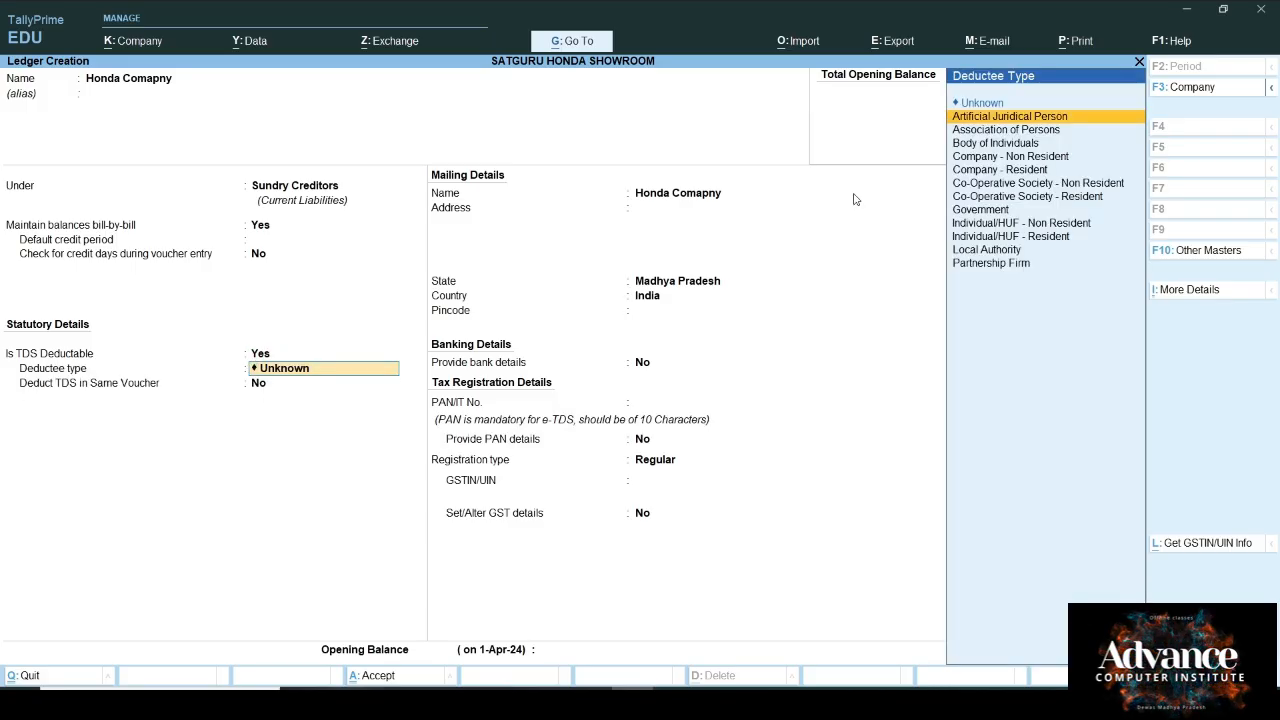
key(Return)
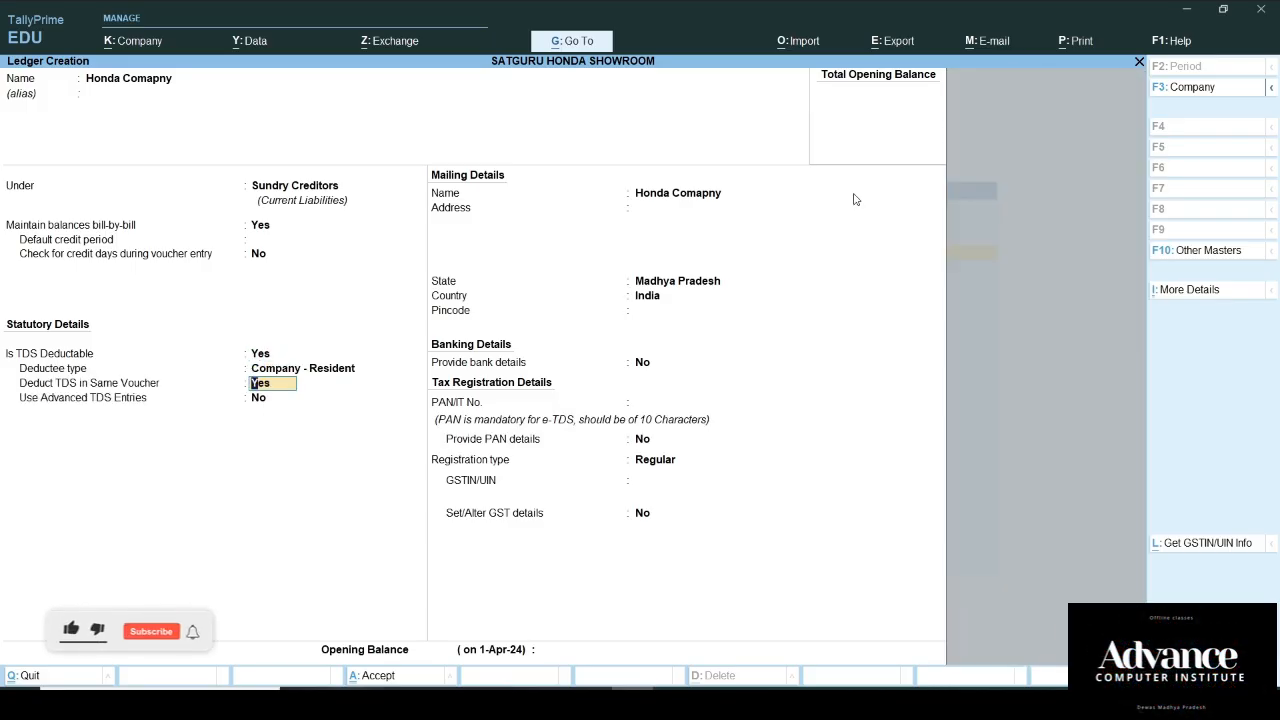
Step: Enable Provide TDS details and Allow advanced entries in TDS master in the ledger configuration
key(F12)
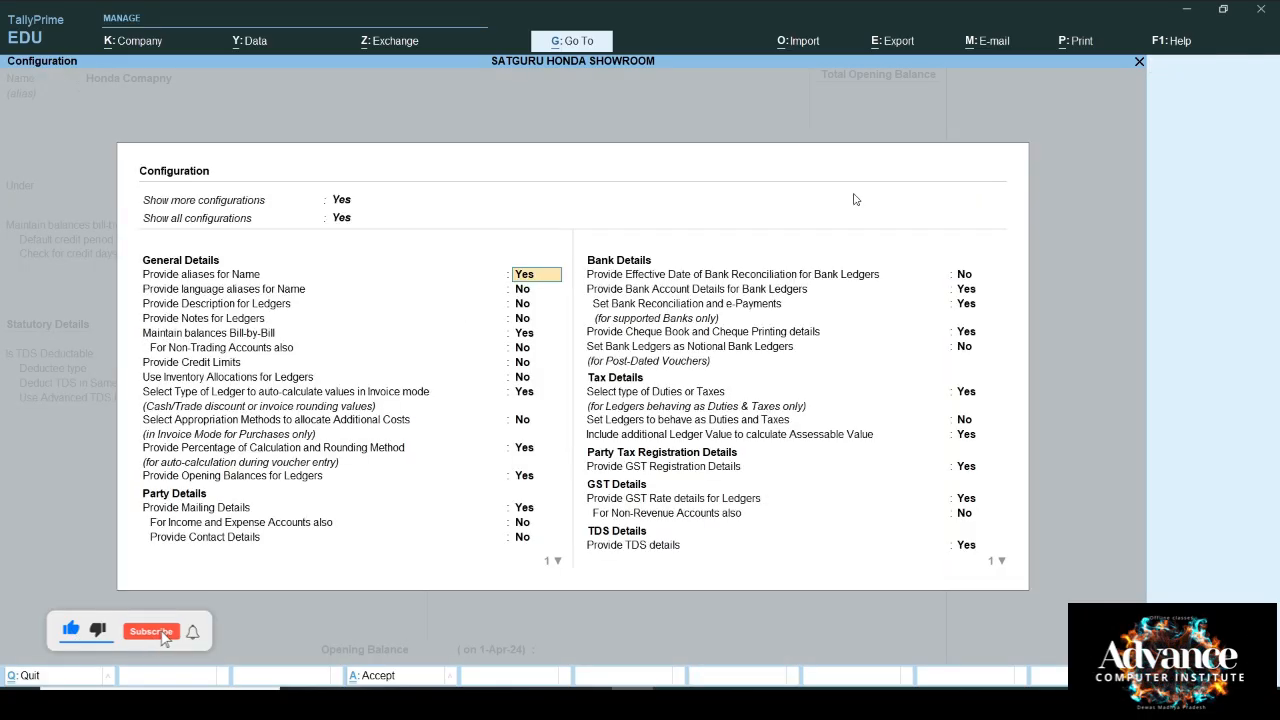
key(Down)
key(Down)
key(Down)
key(Down)
key(Down)
key(Down)
key(Down)
key(Down)
key(Down)
key(Down)
key(Down)
key(Down)
key(Down)
key(Down)
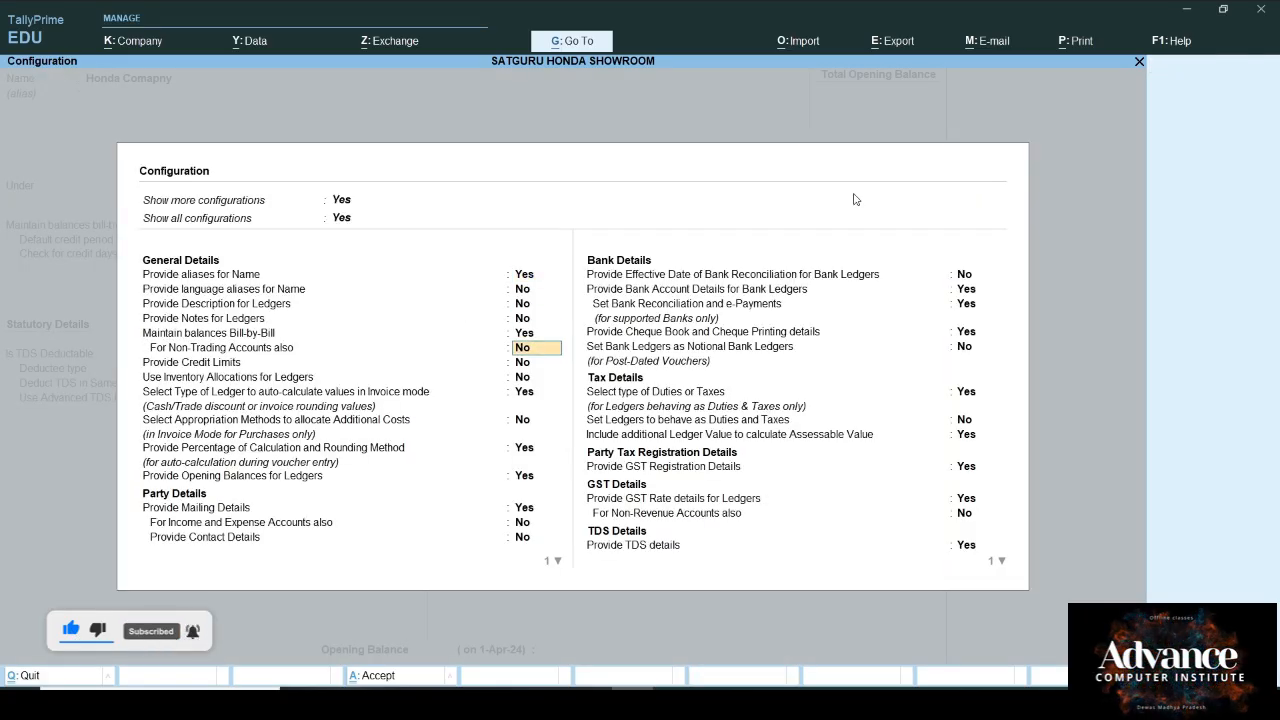
key(Down)
key(Down)
key(Down)
key(Down)
key(Down)
key(Down)
key(Down)
key(Down)
key(Down)
key(Down)
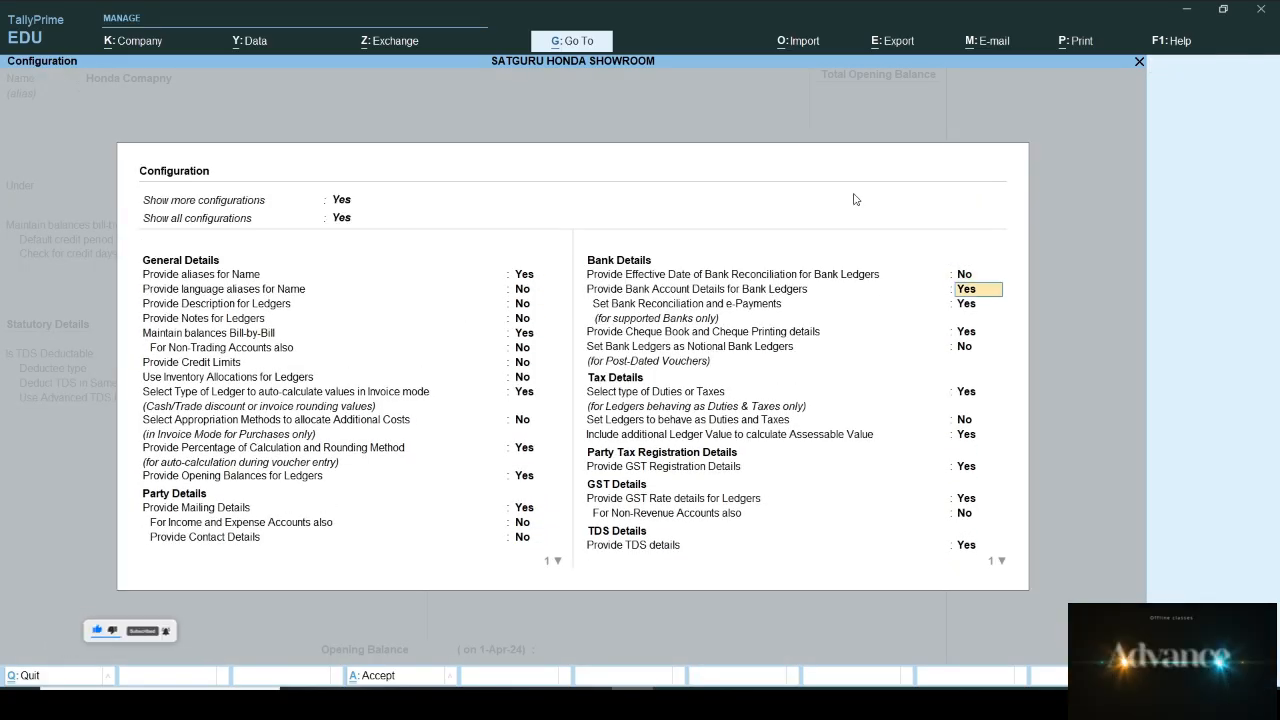
key(Down)
key(Down)
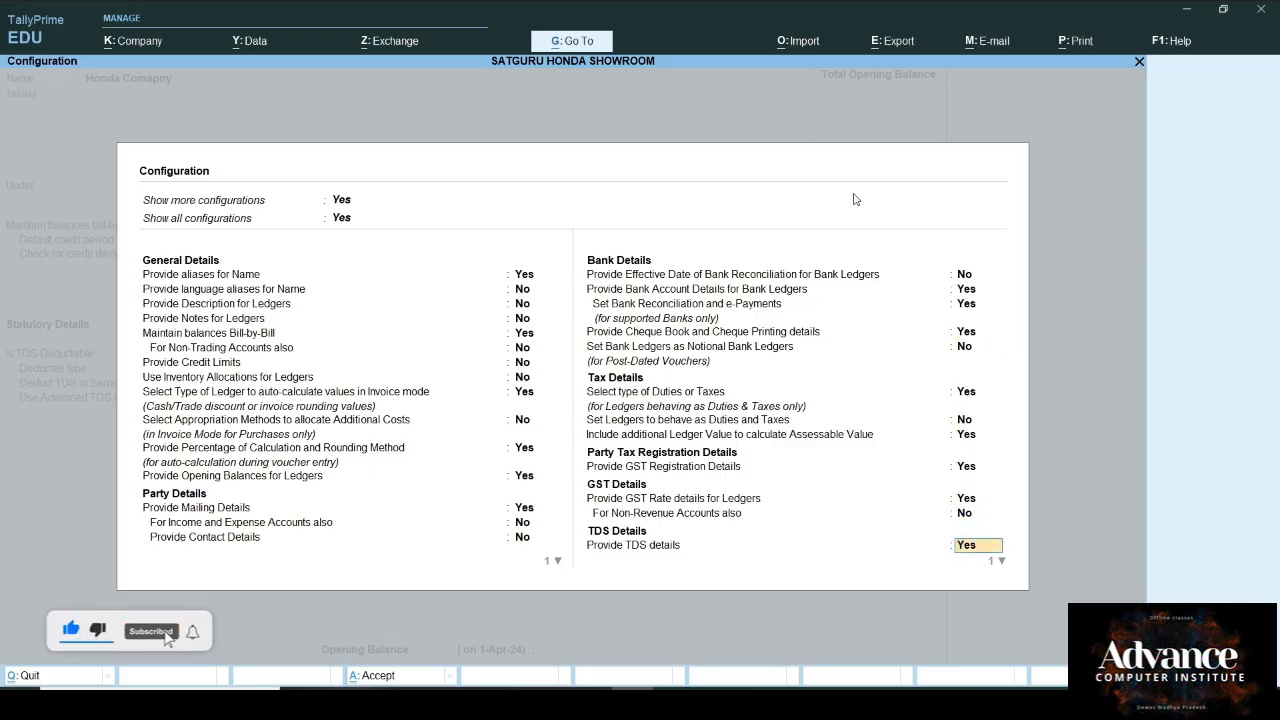
key(Return)
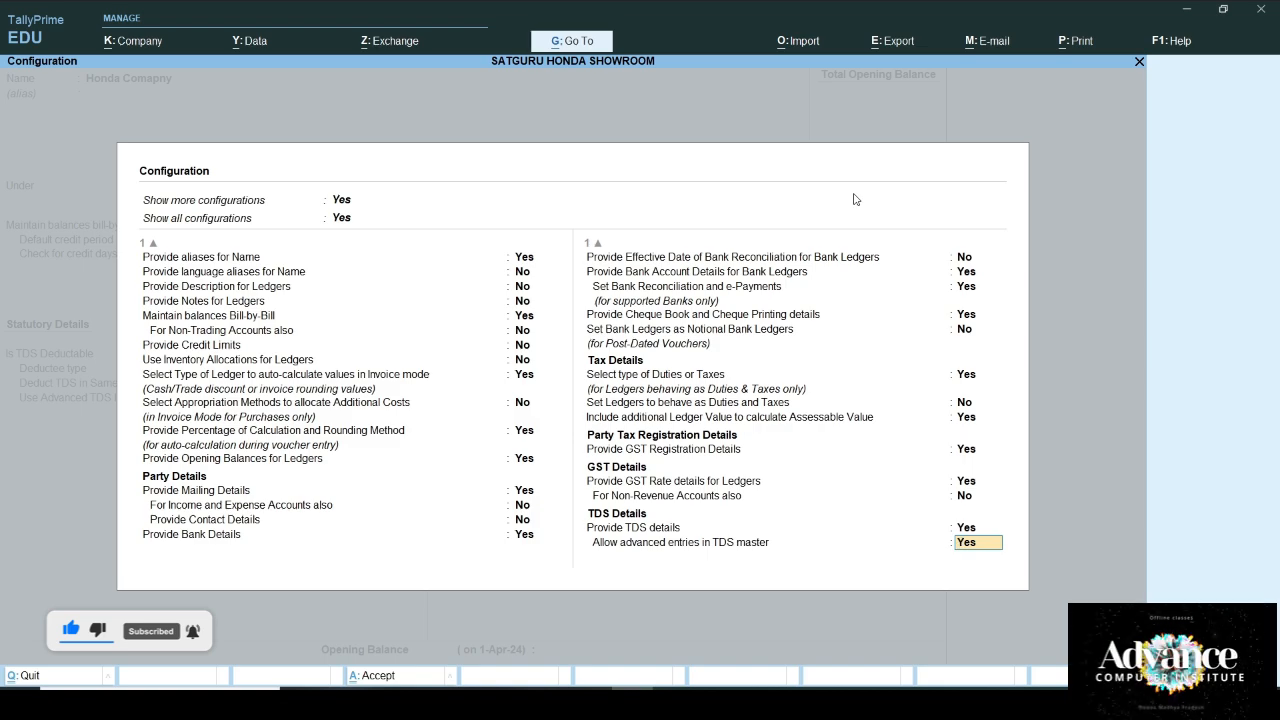
key(Up)
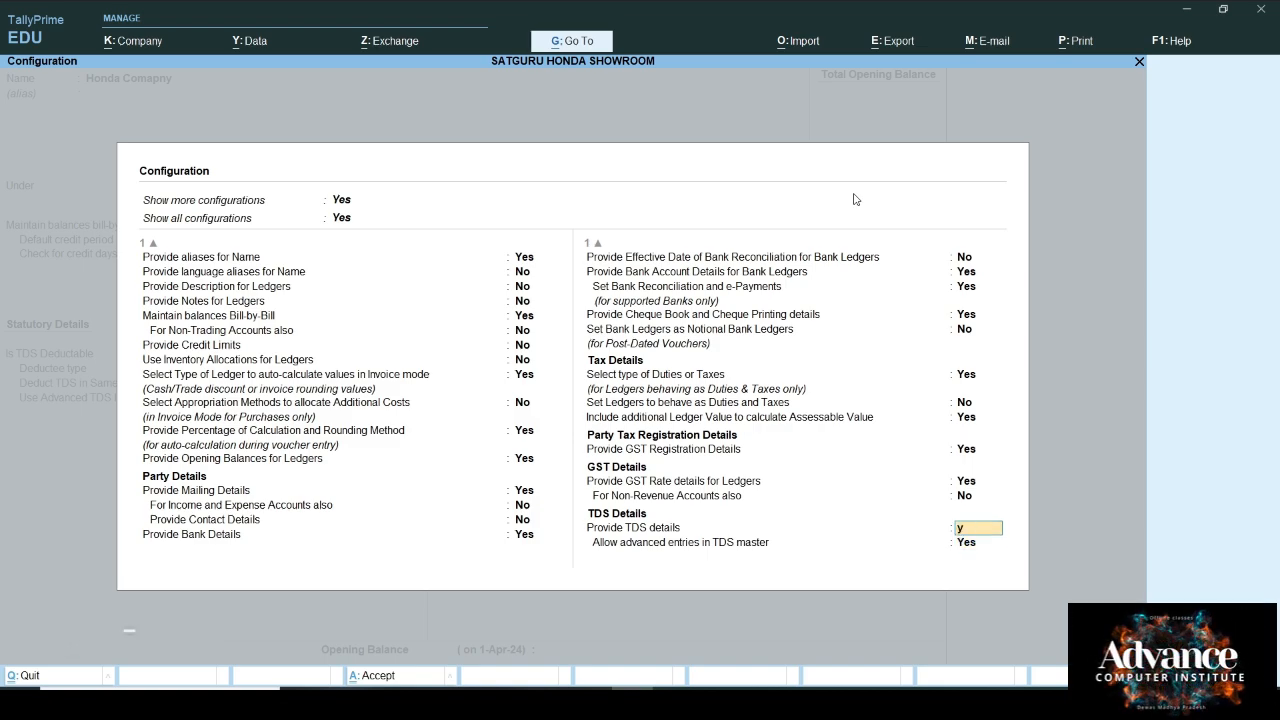
key(Down)
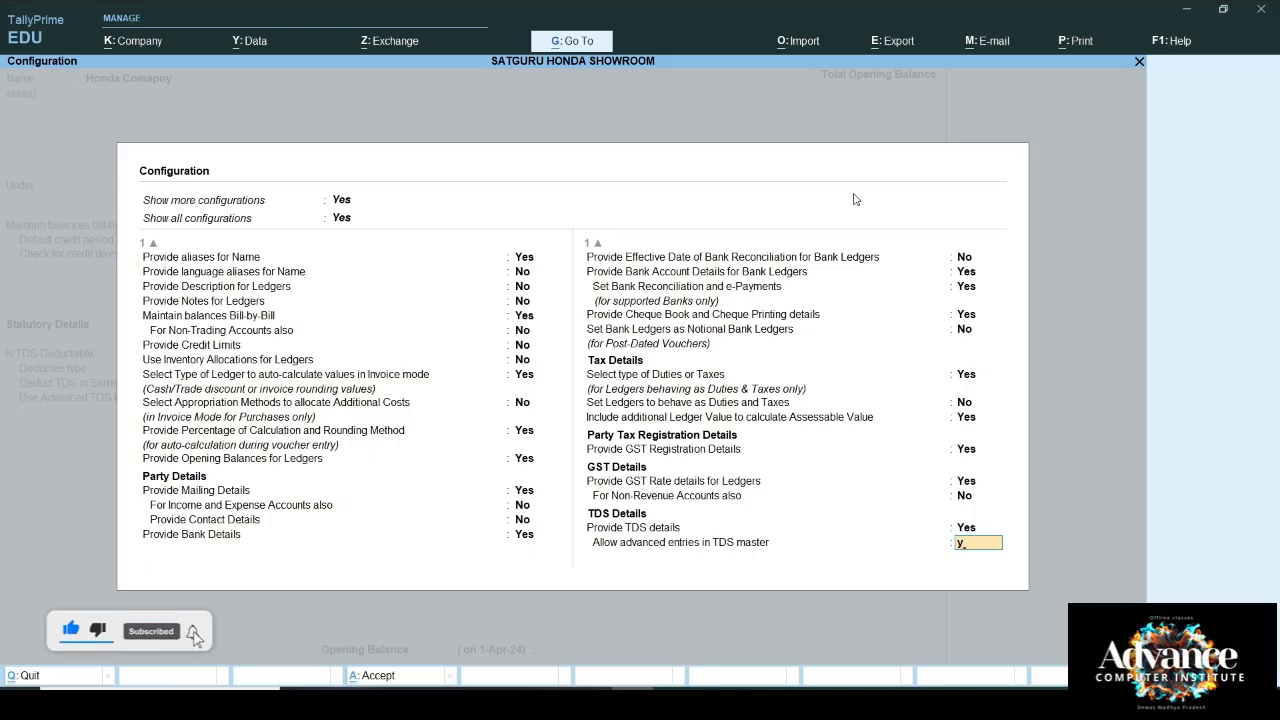
key(Return)
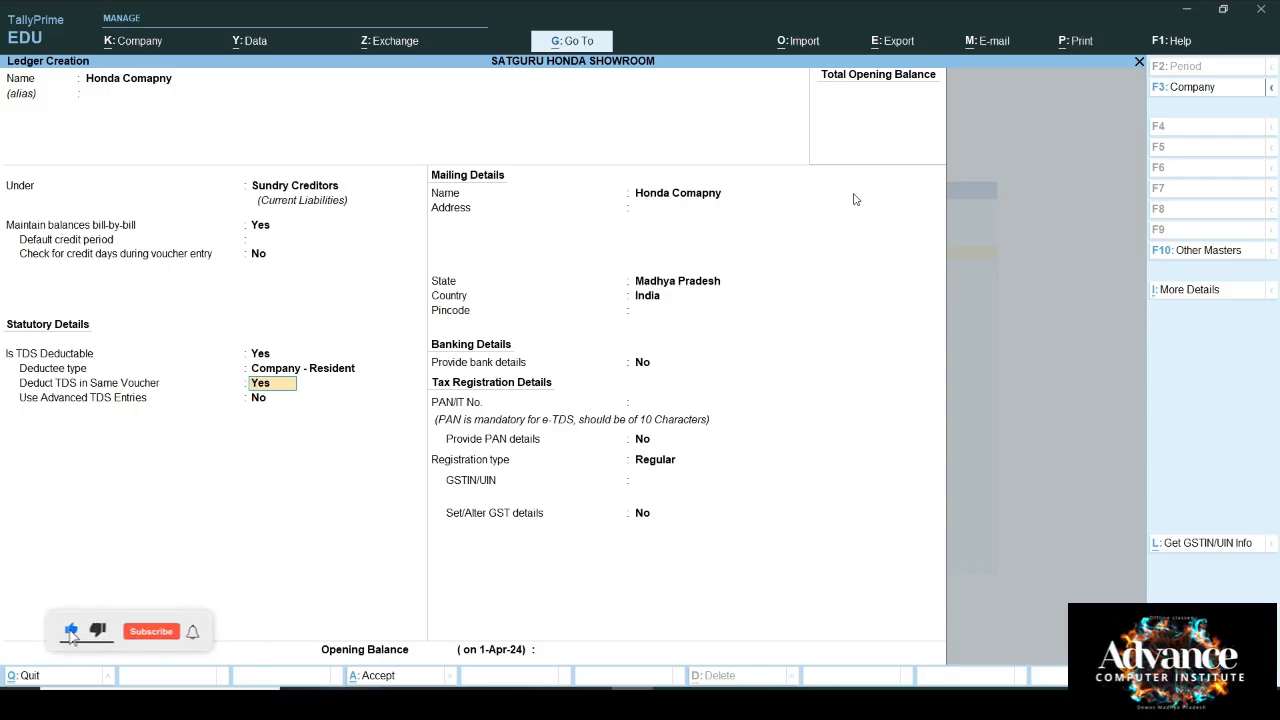
Step: Set Deduct TDS in Same Voucher to Yes with 194Q and enable advanced TDS entries
text(y)
key(Return)
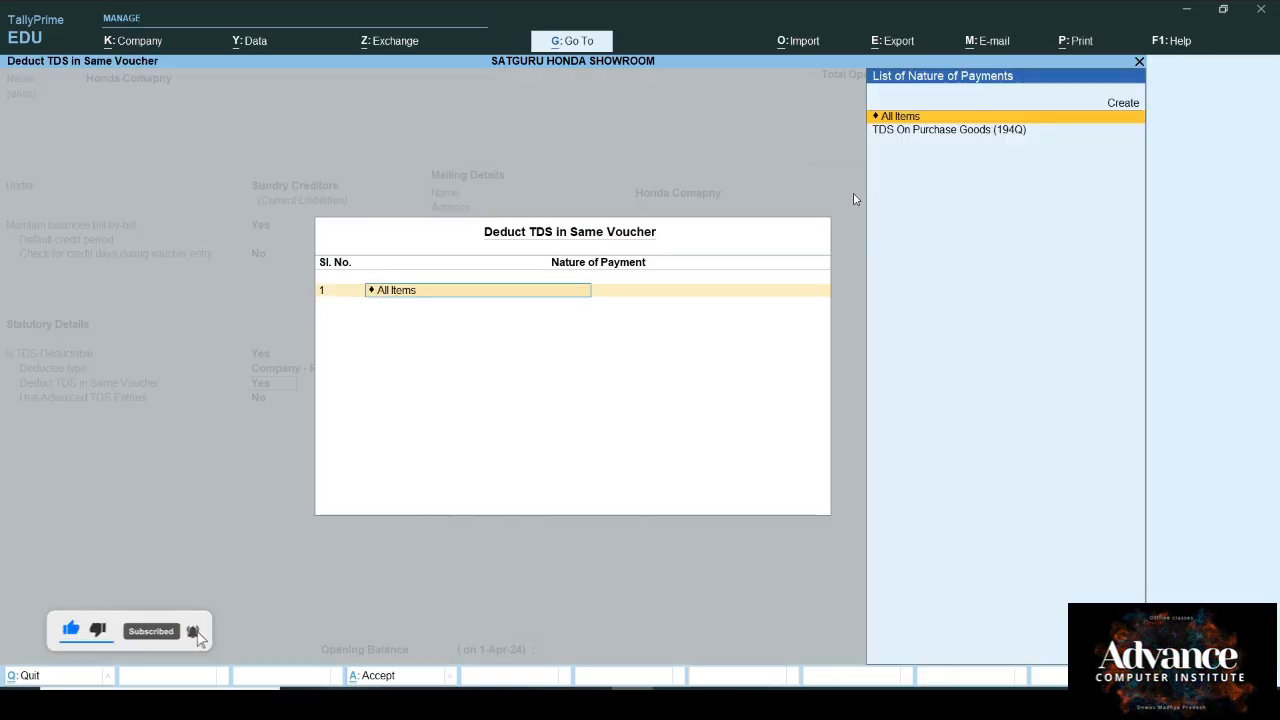
key(Down)
key(Return)
key(Return)
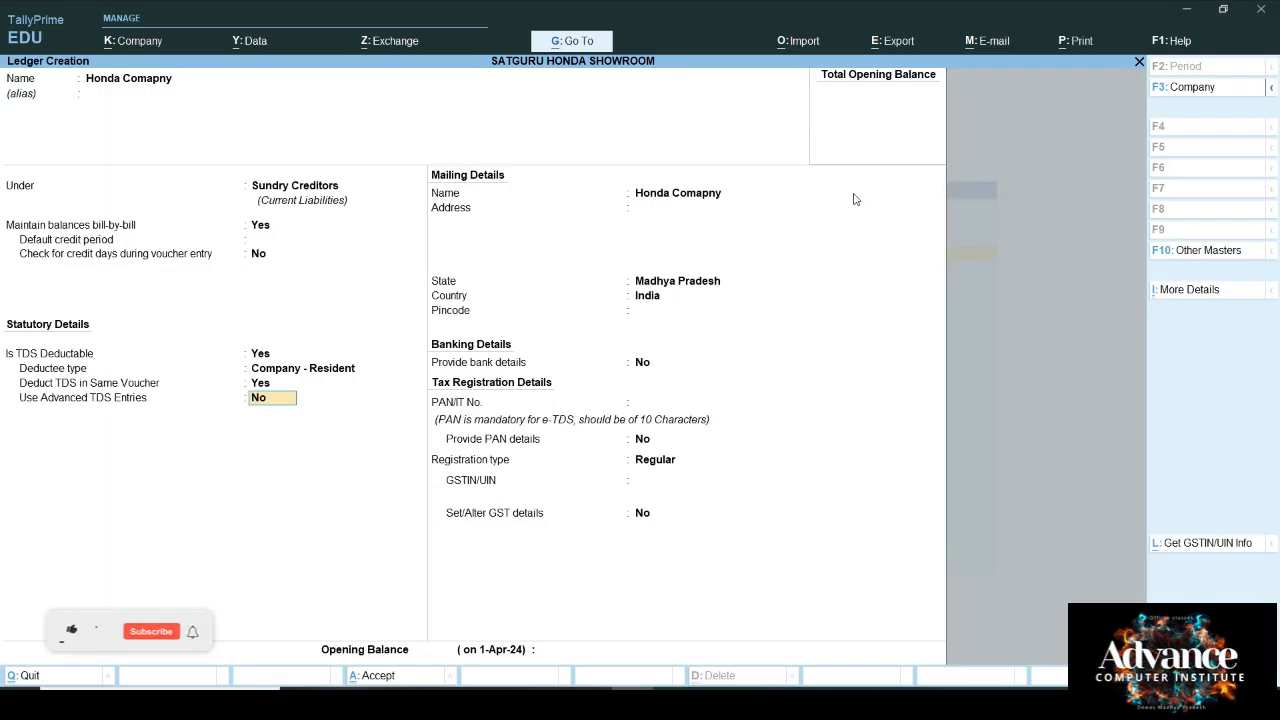
text(y)
key(Return)
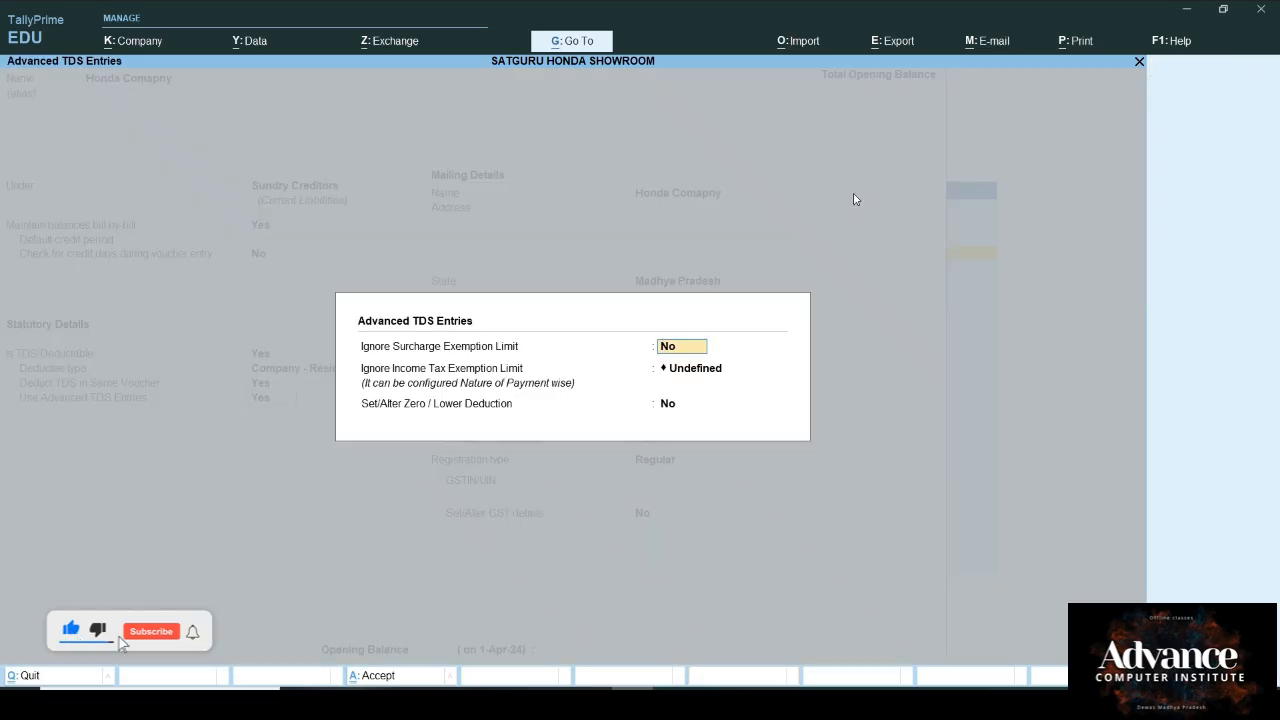
key(Return)
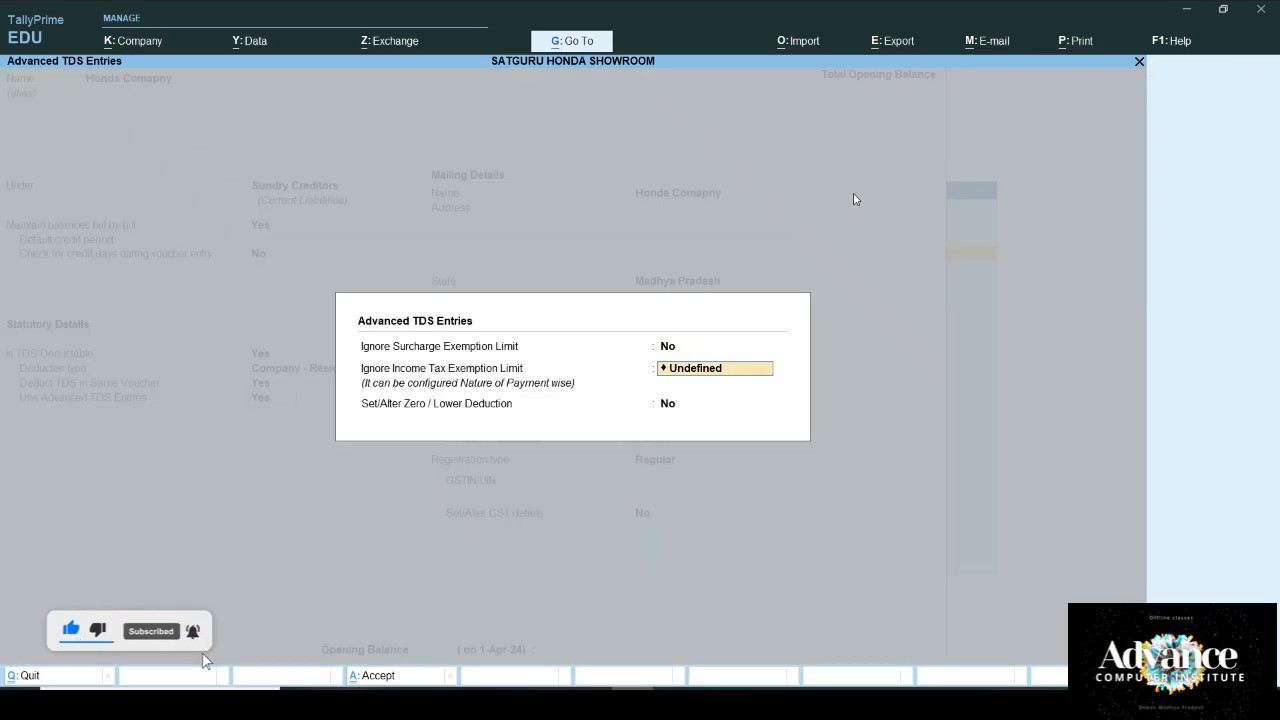
text(A)
key(Return)
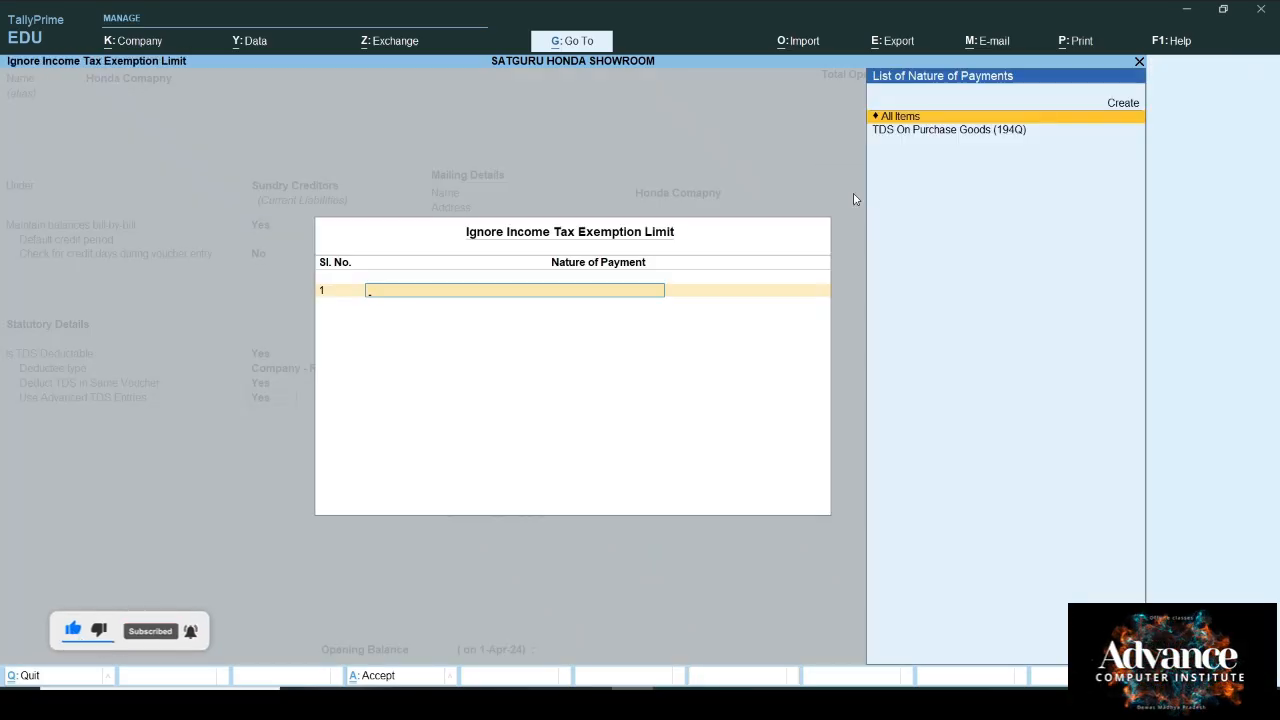
key(Escape)
key(Return)
key(Return)
key(Return)
key(Return)
key(Return)
key(Return)
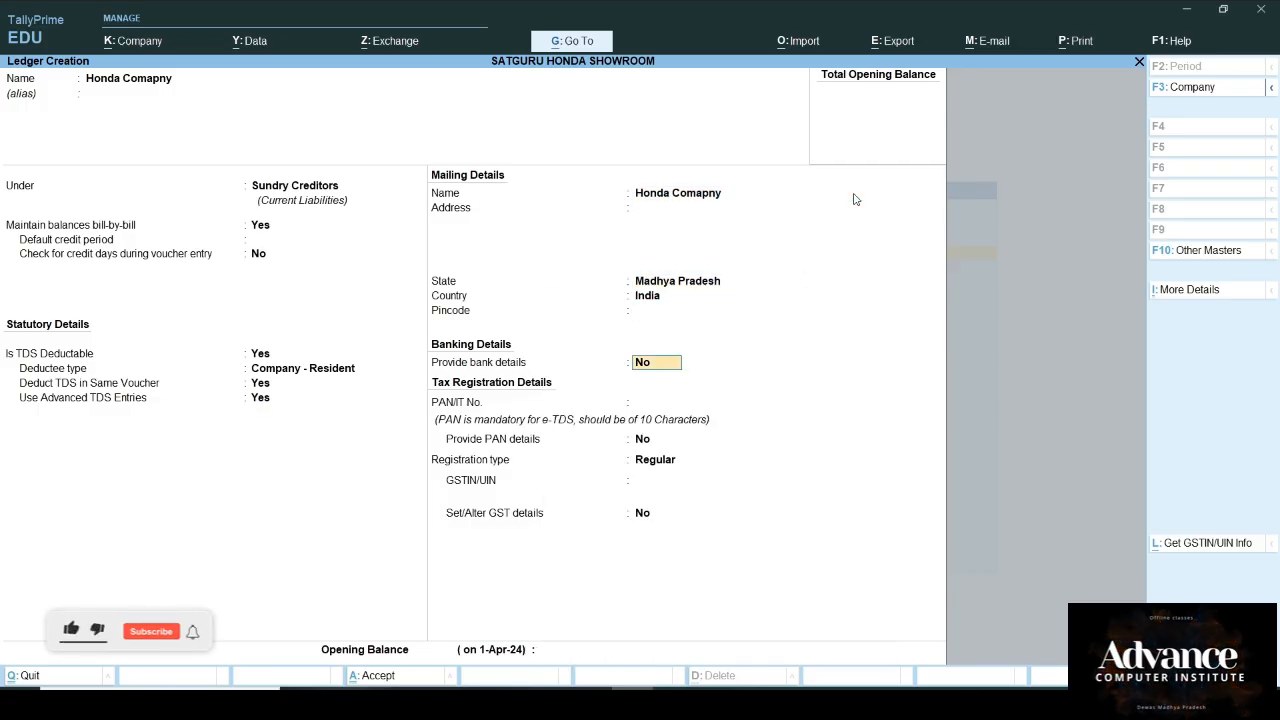
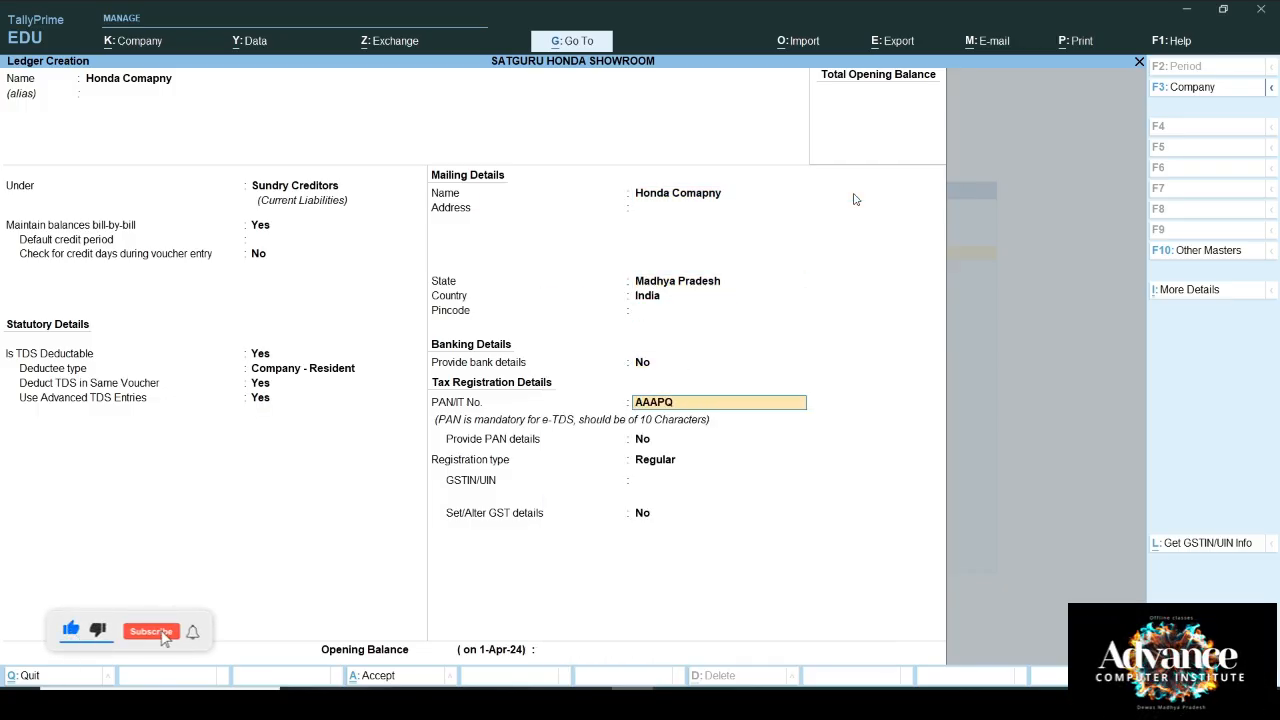
Step: Enter the company's PAN, keep Regular registration, and save the Honda Comapny ledger
key(Return)
key(Return)
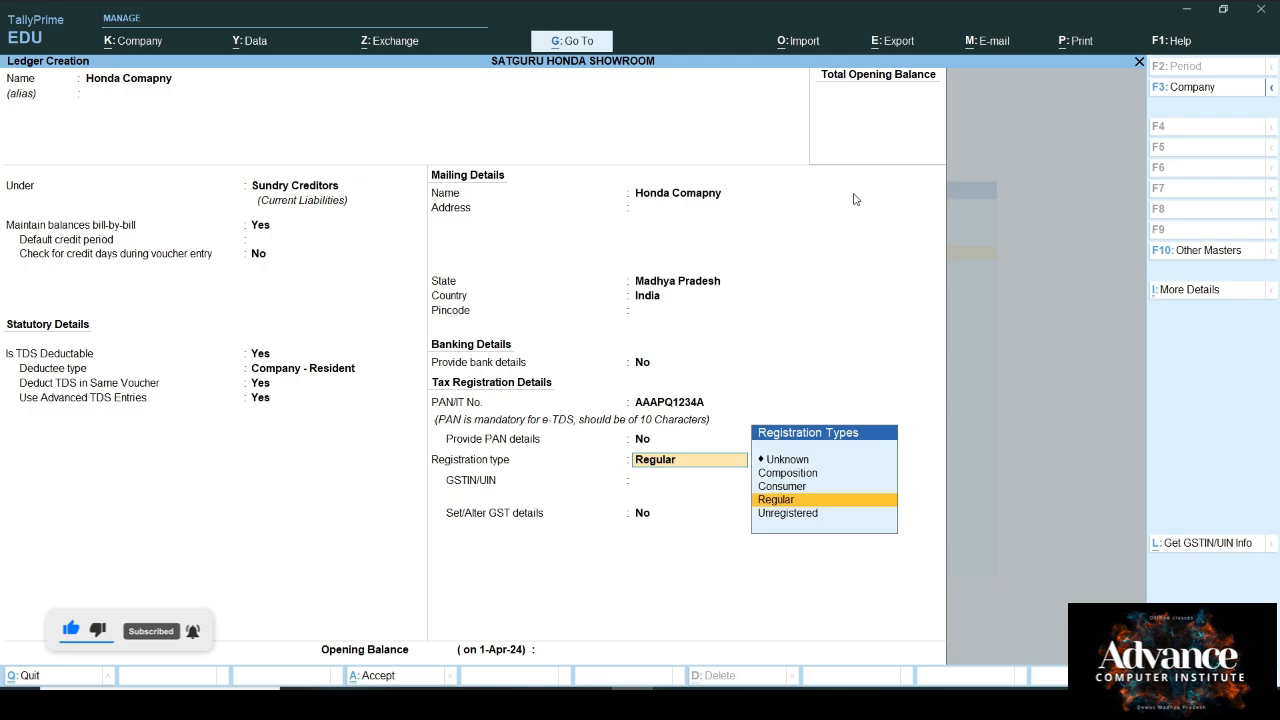
key(Return)
key(Return)
key(Return)
key(Return)
key(Return)
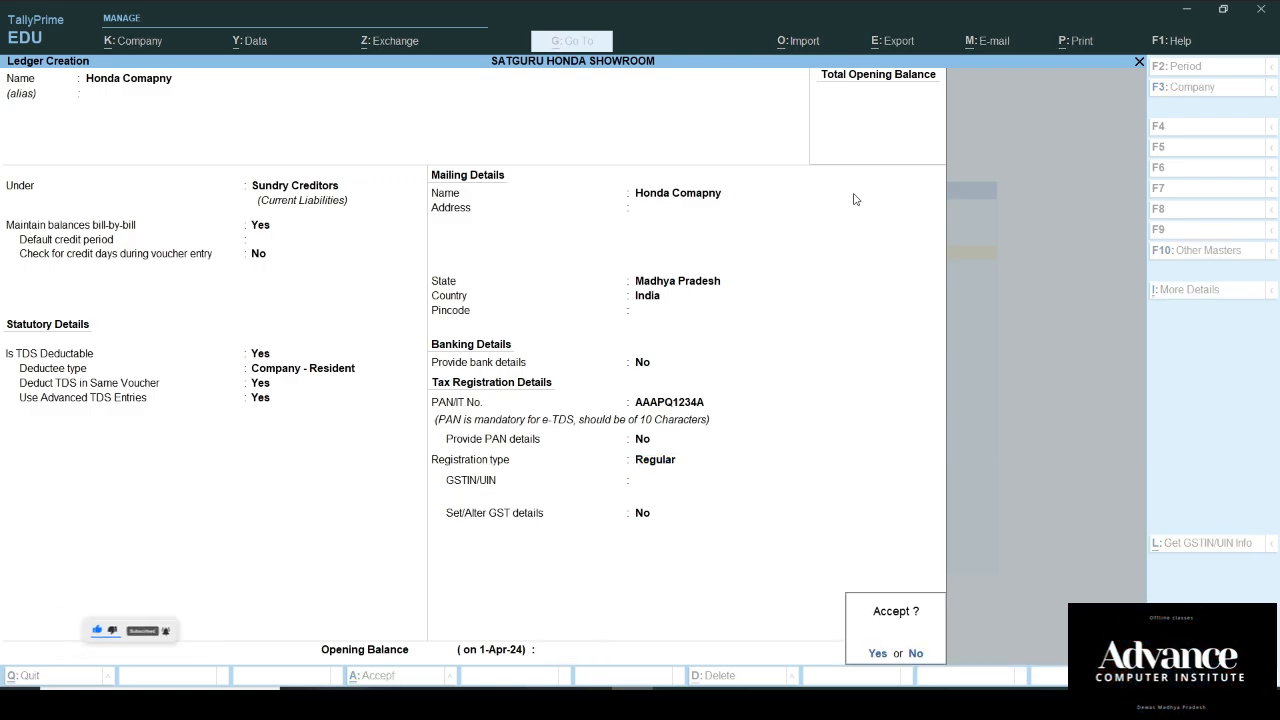
key(Return)
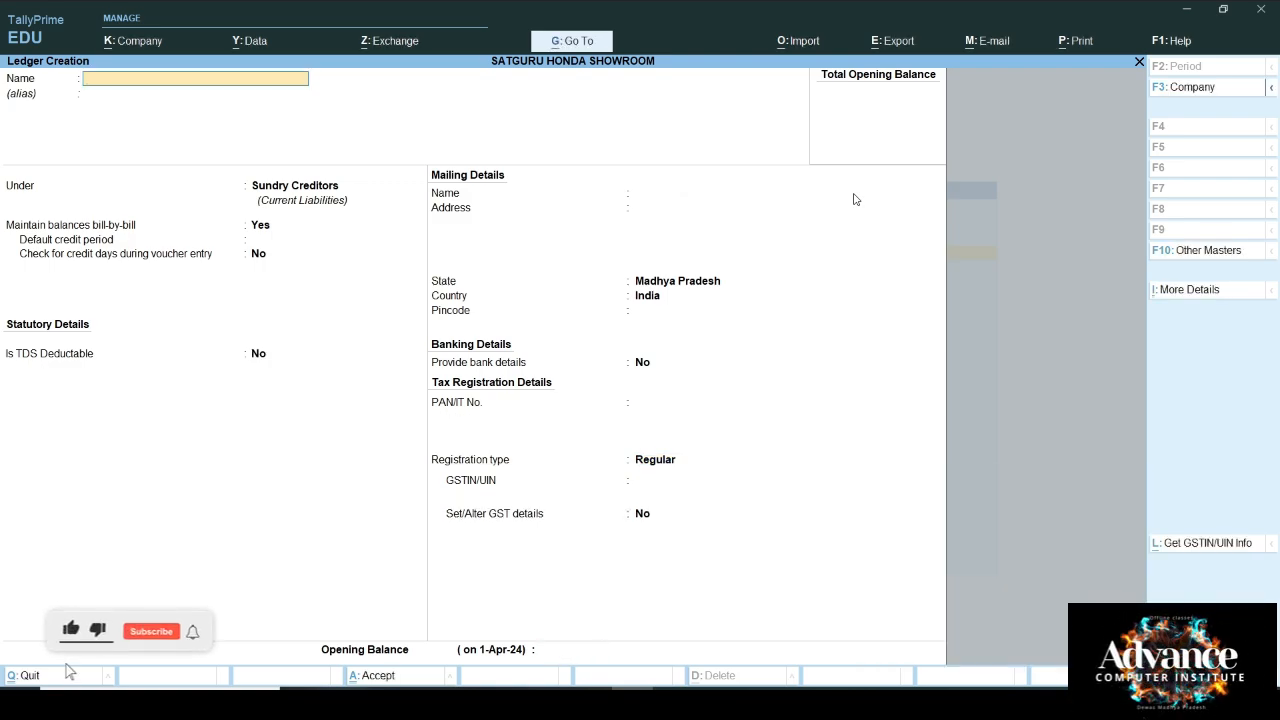
Step: Create the CGST@9% ledger under Duties & Taxes as GST Central Tax, TDS not applicable
text(CST)
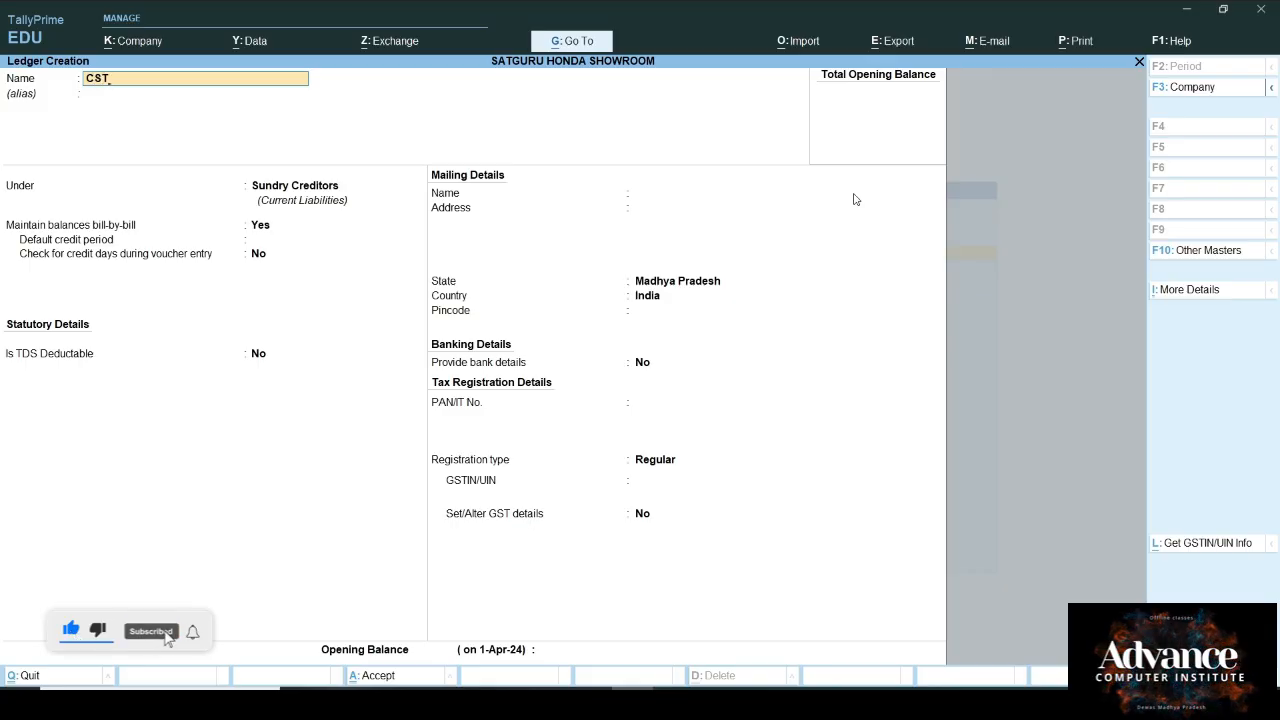
key(BackSpace)
key(BackSpace)
key(BackSpace)
text(CGS)
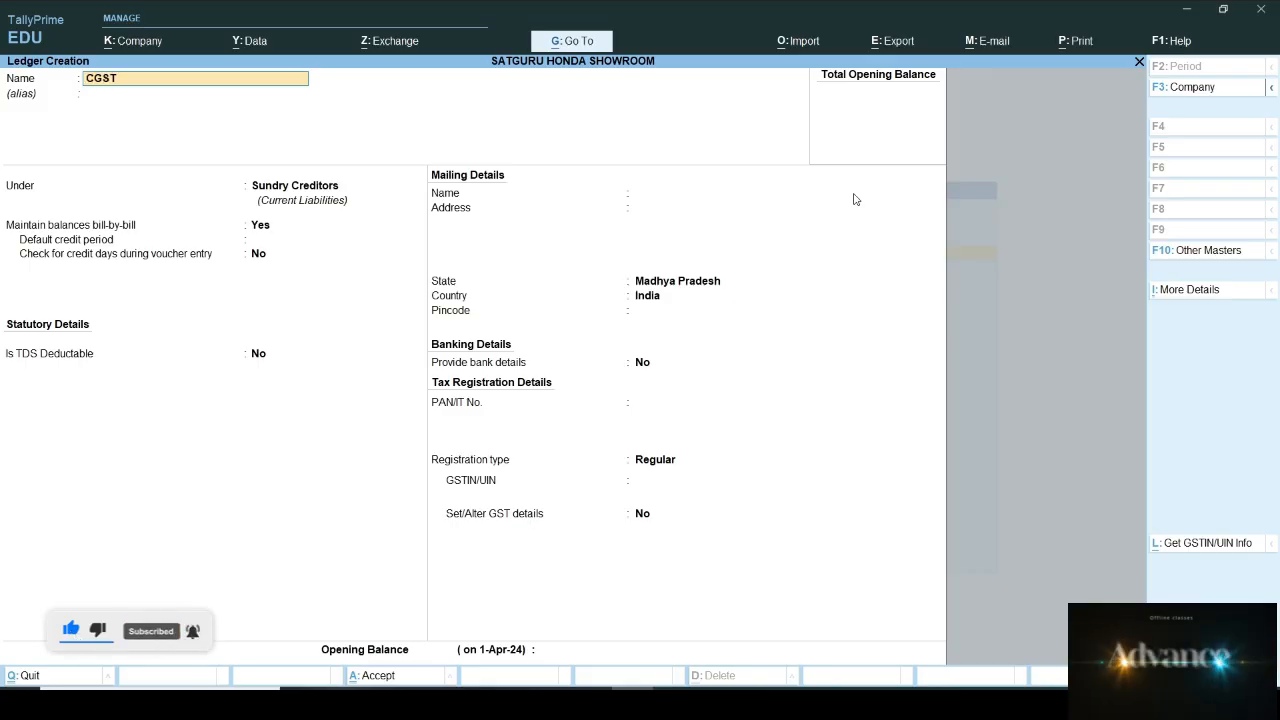
text(T@9%)
key(Return)
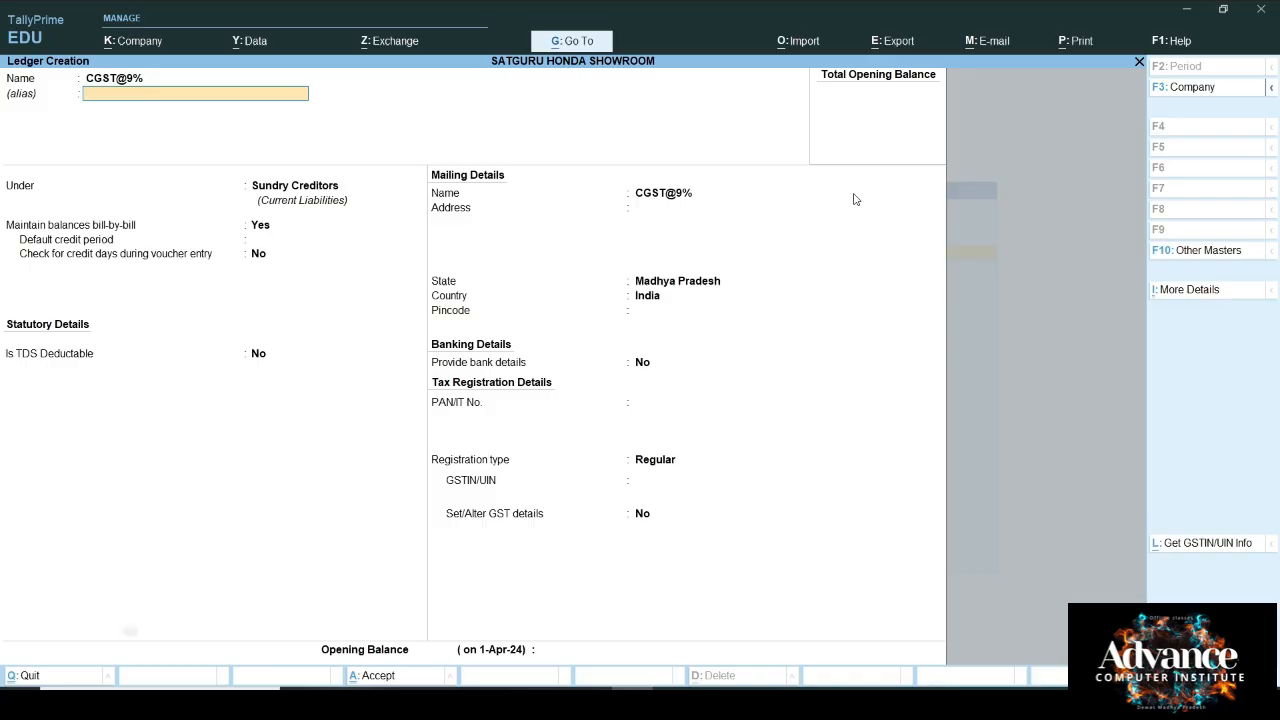
text(D)
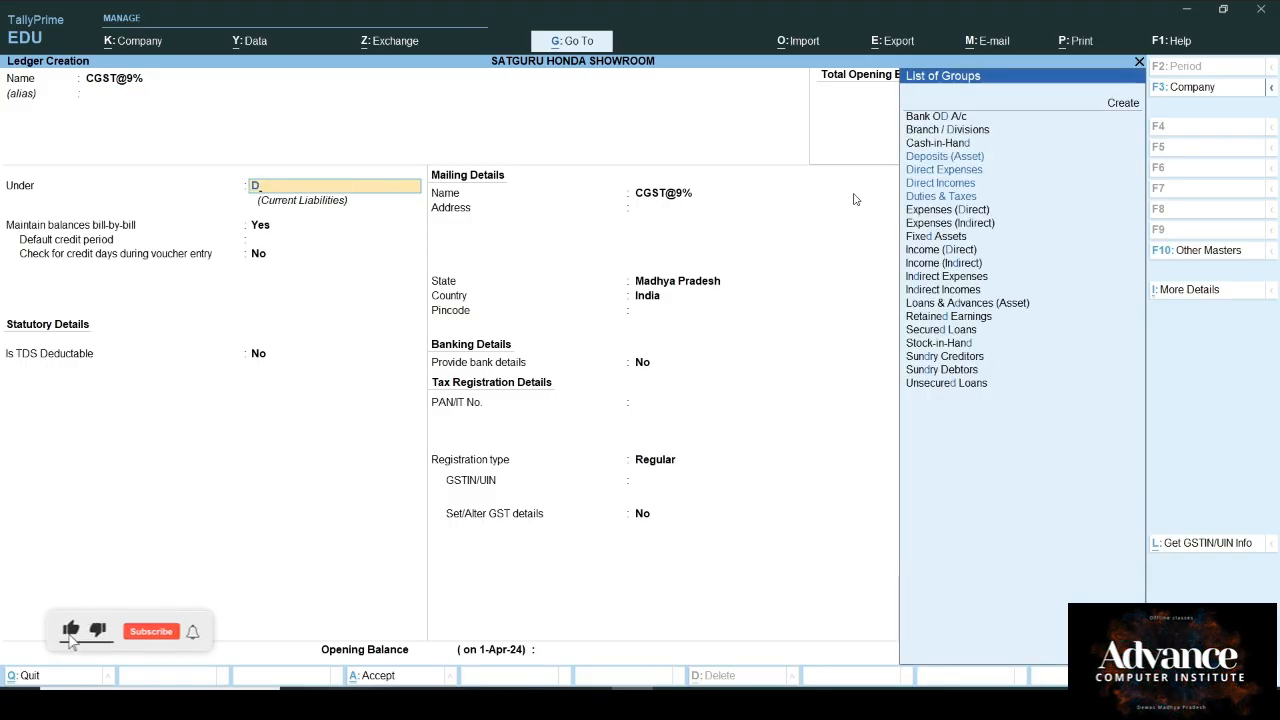
key(Down)
key(Down)
key(Down)
key(Return)
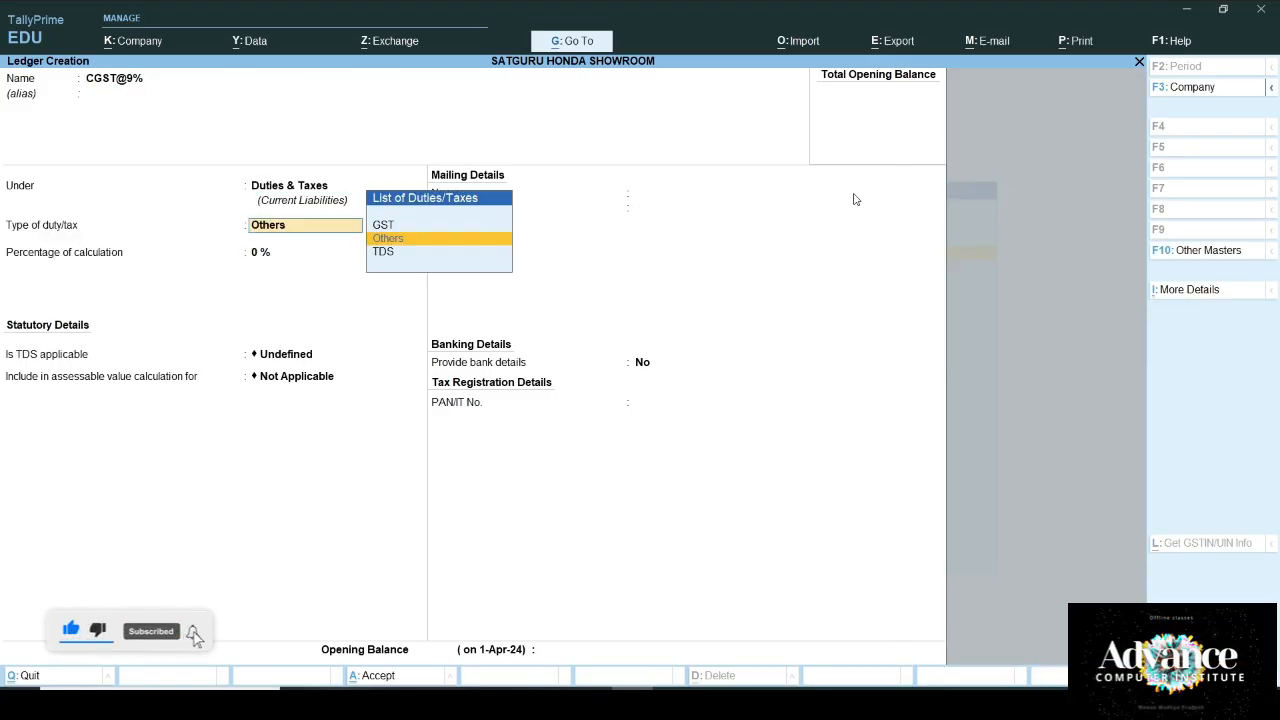
key(Up)
key(Return)
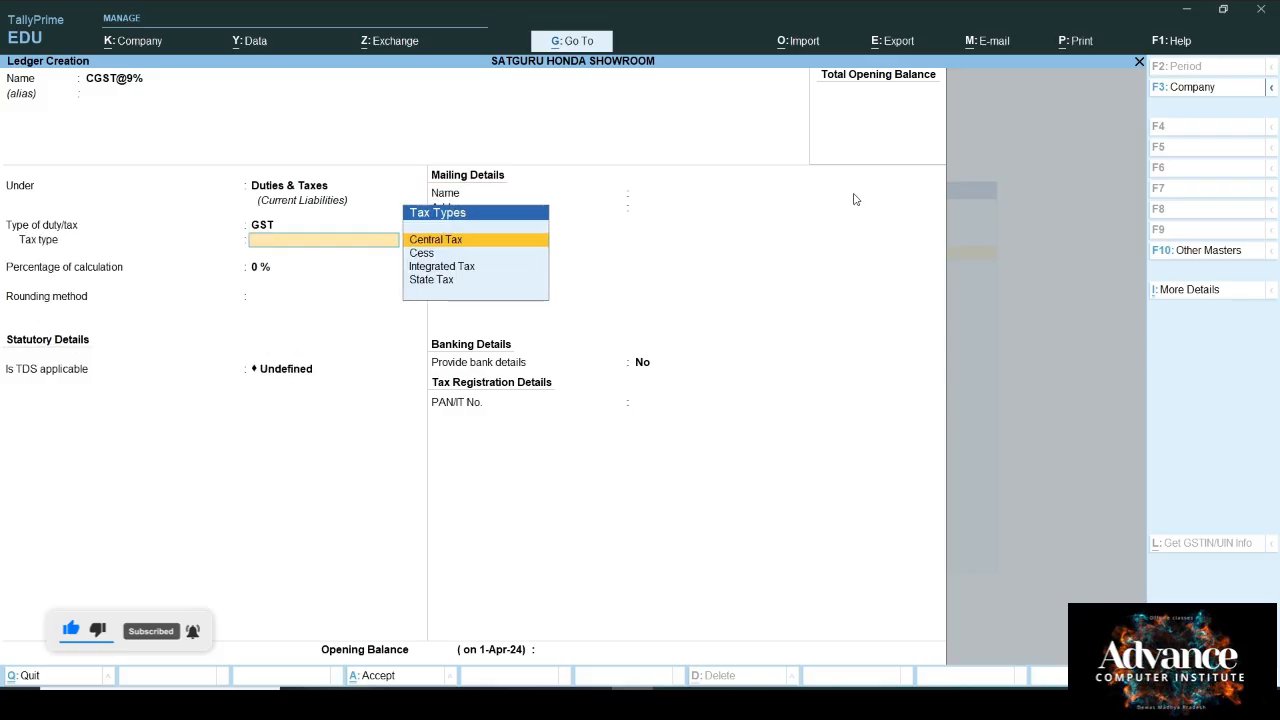
key(Return)
key(Return)
key(Return)
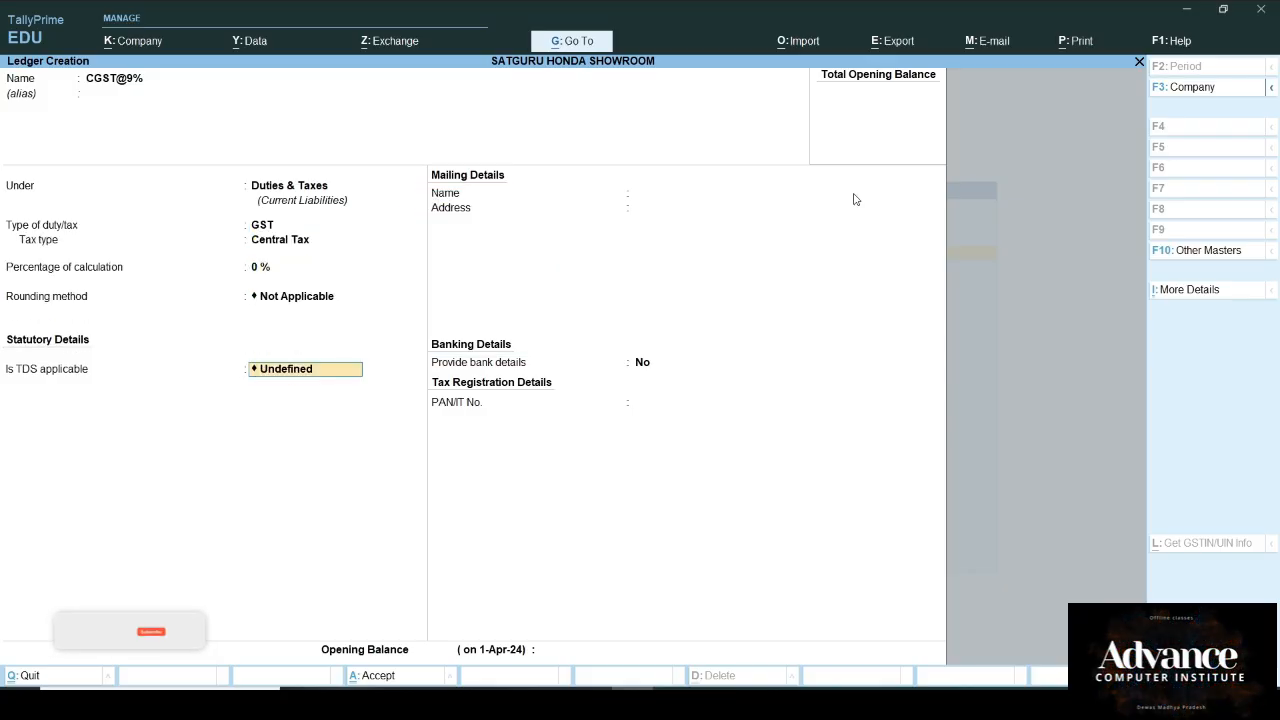
key(Up)
key(Up)
key(Down)
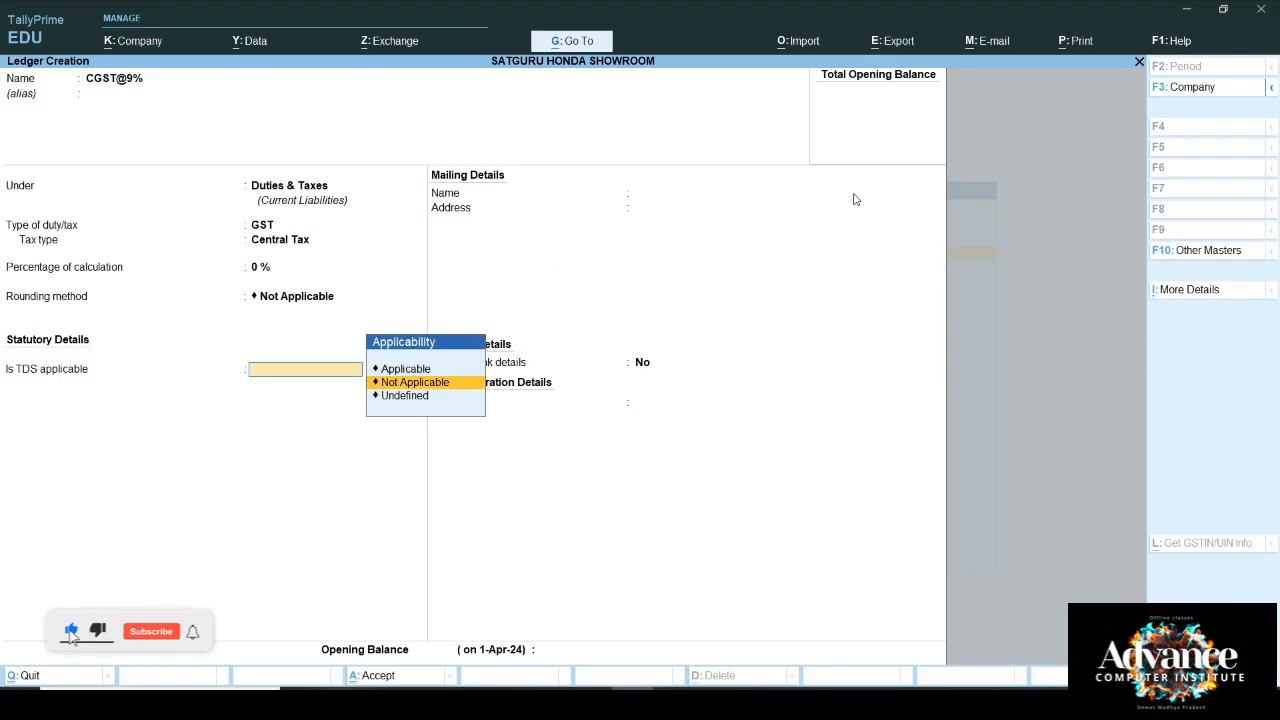
key(Return)
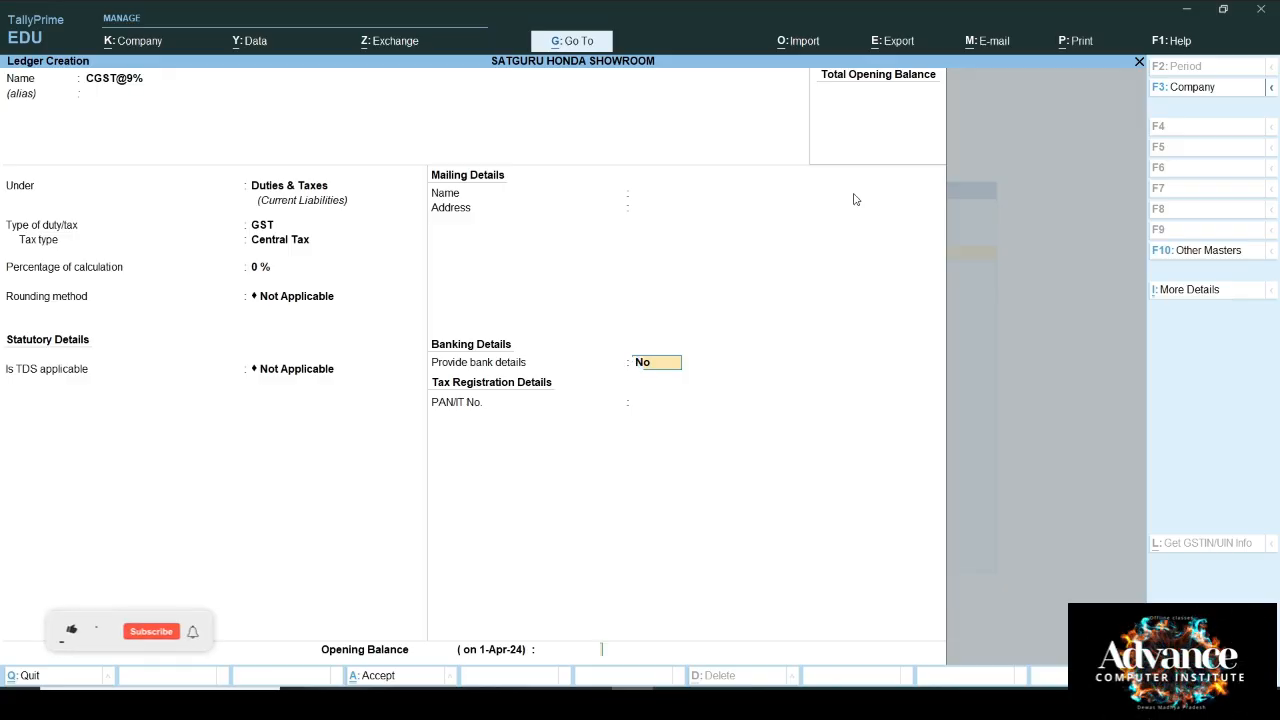
key(Return)
key(Return)
text(SG)
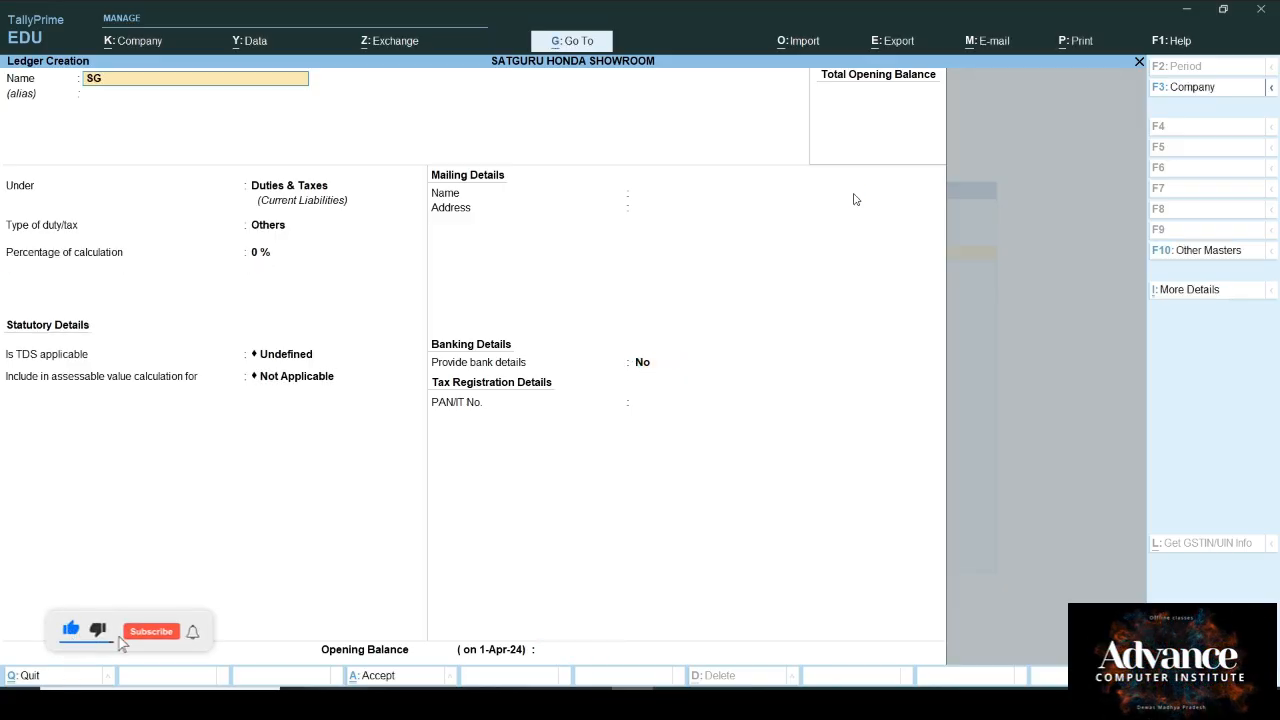
text(ST)
Step: Create the SGST ledger under Duties & Taxes as GST State Tax, TDS not applicable
key(Return)
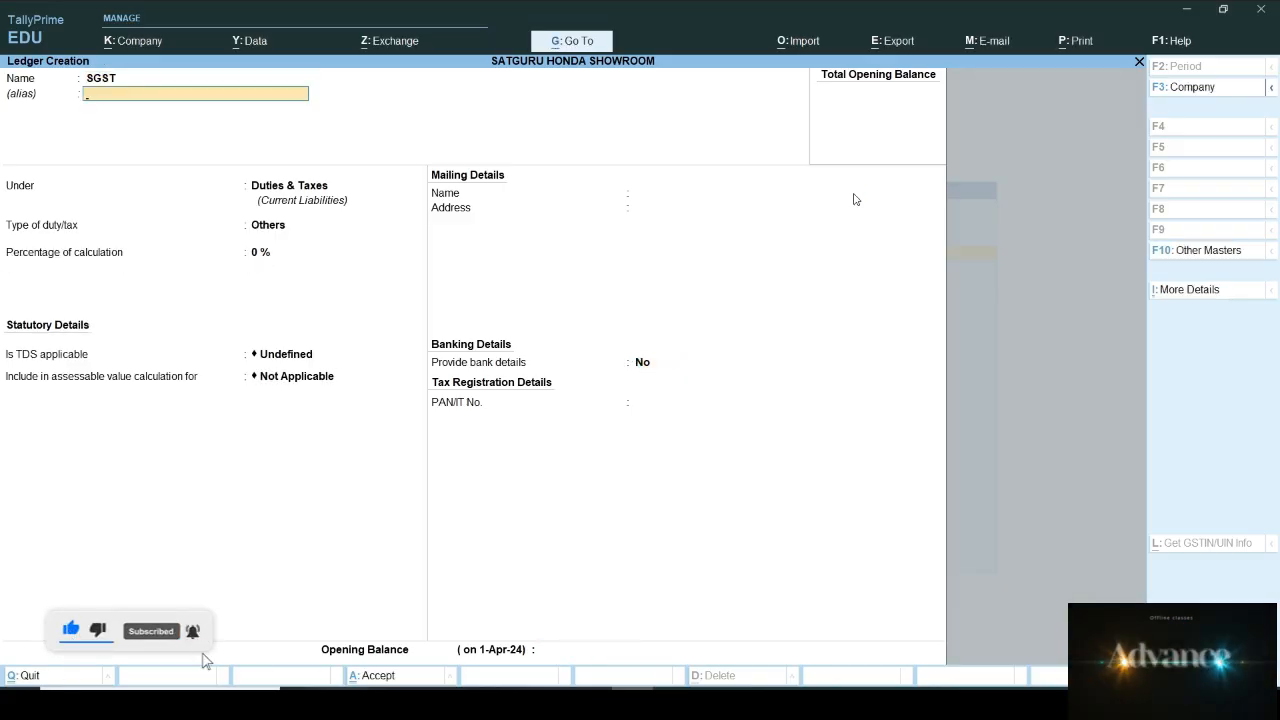
key(BackSpace)
key(Return)
key(Return)
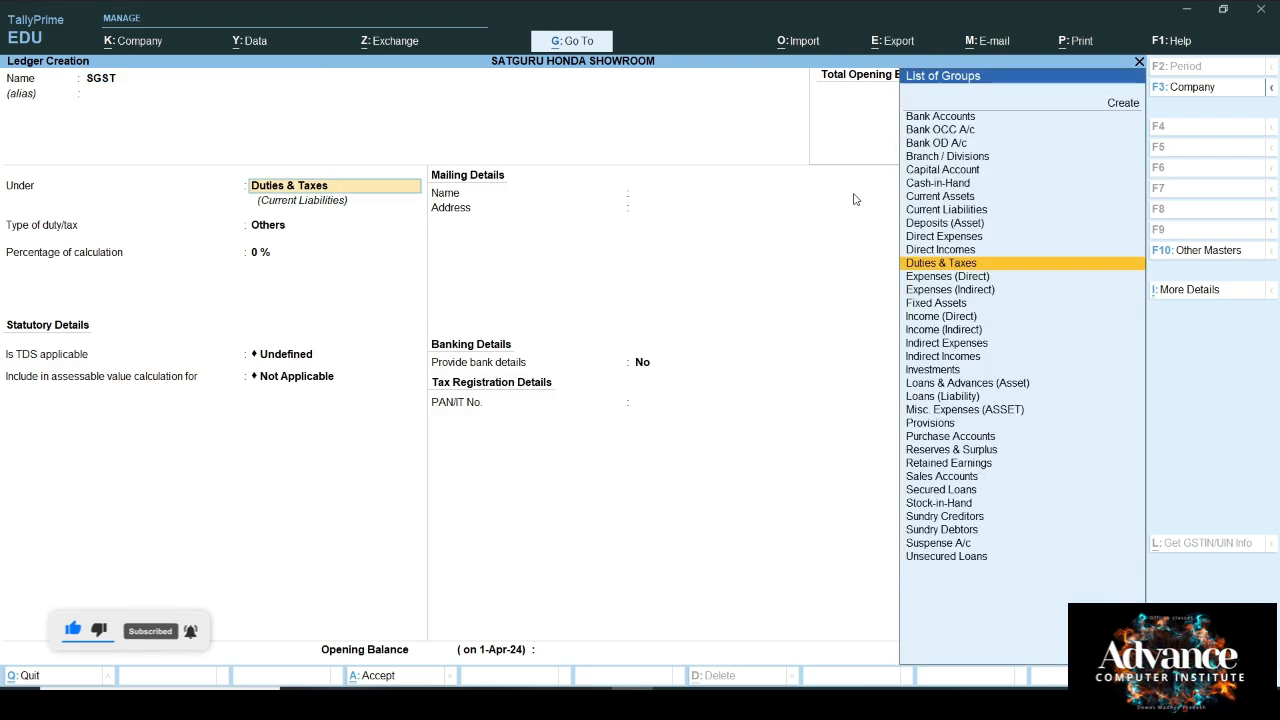
key(Return)
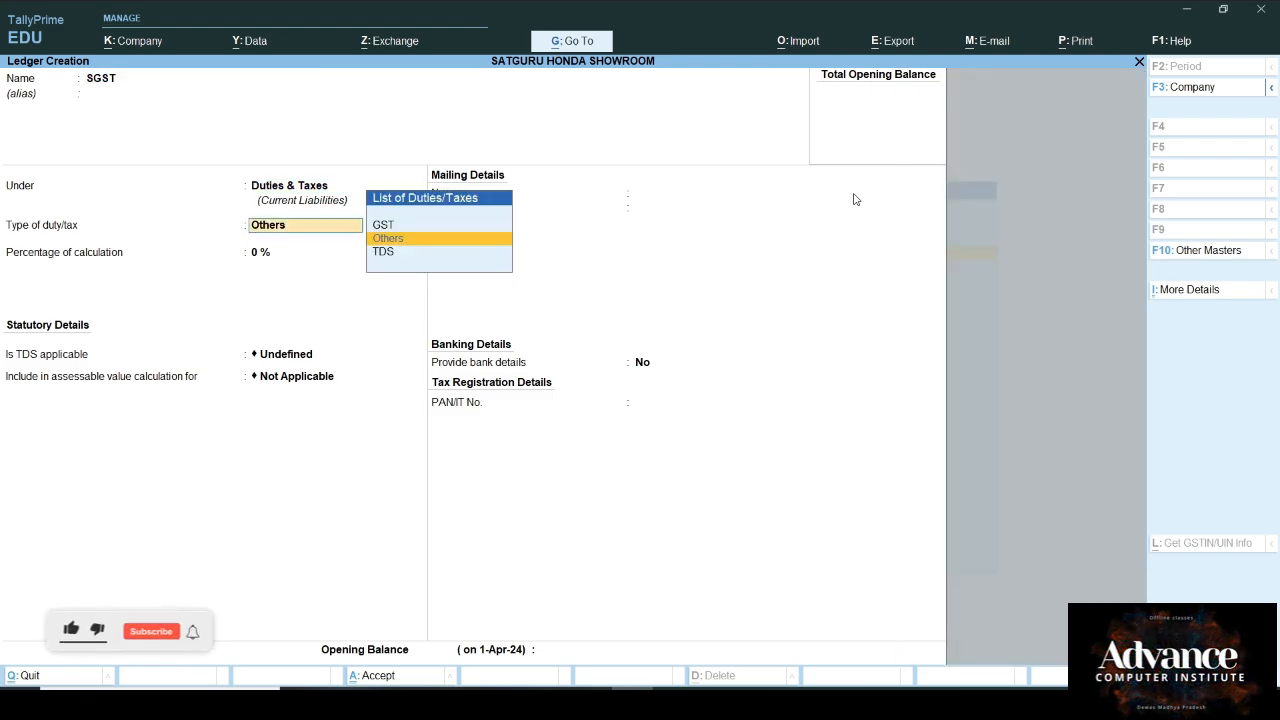
key(Up)
key(Return)
key(Down)
key(Down)
key(Down)
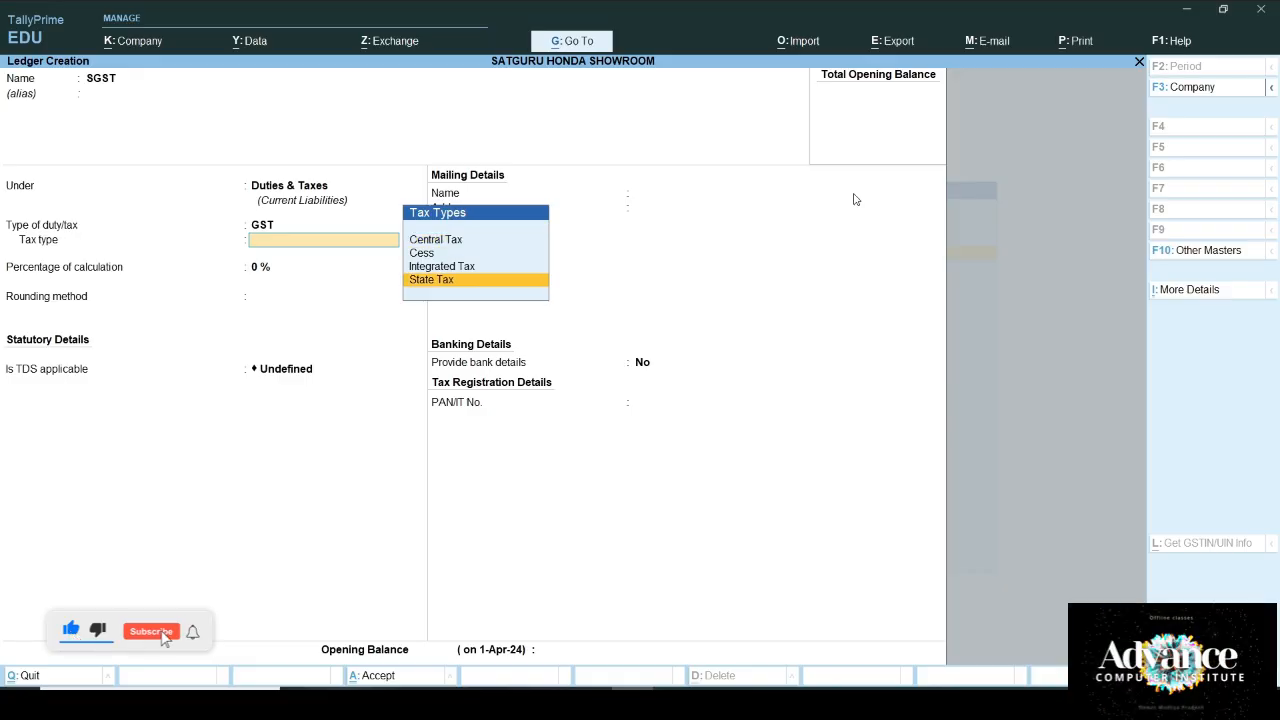
key(Return)
key(Return)
key(Return)
key(Return)
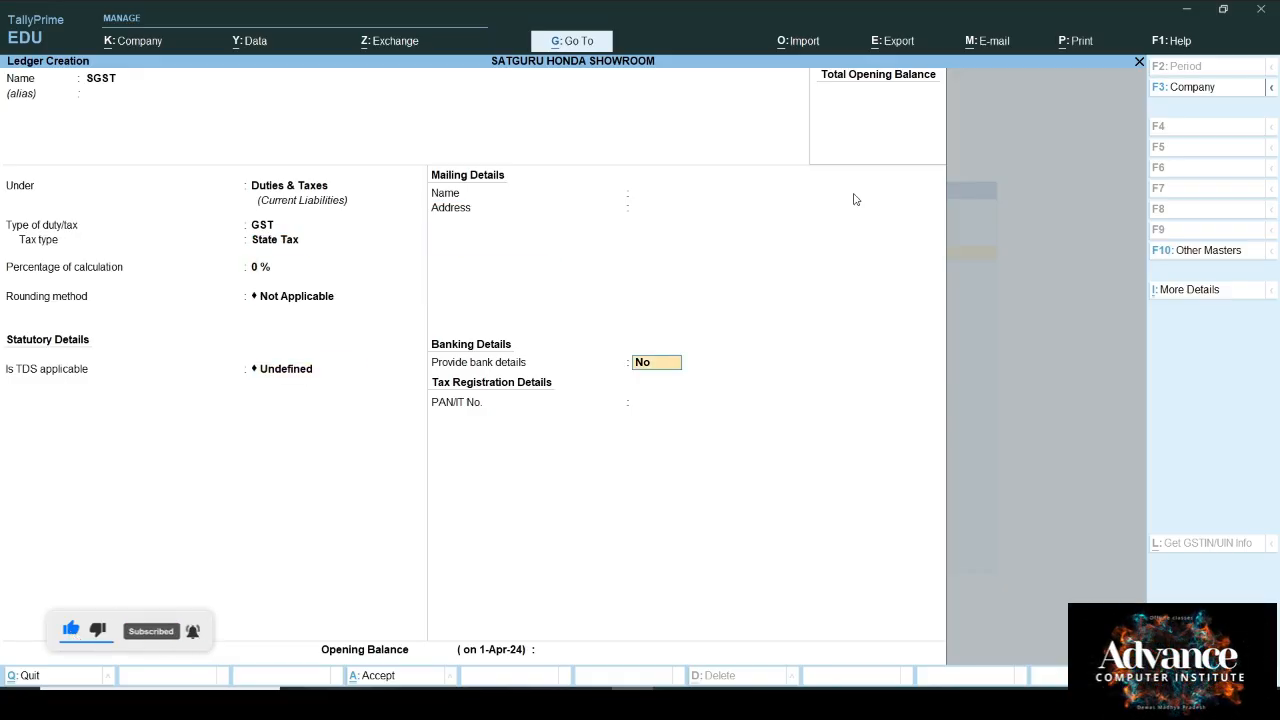
key(BackSpace)
key(Down)
key(Down)
key(Return)
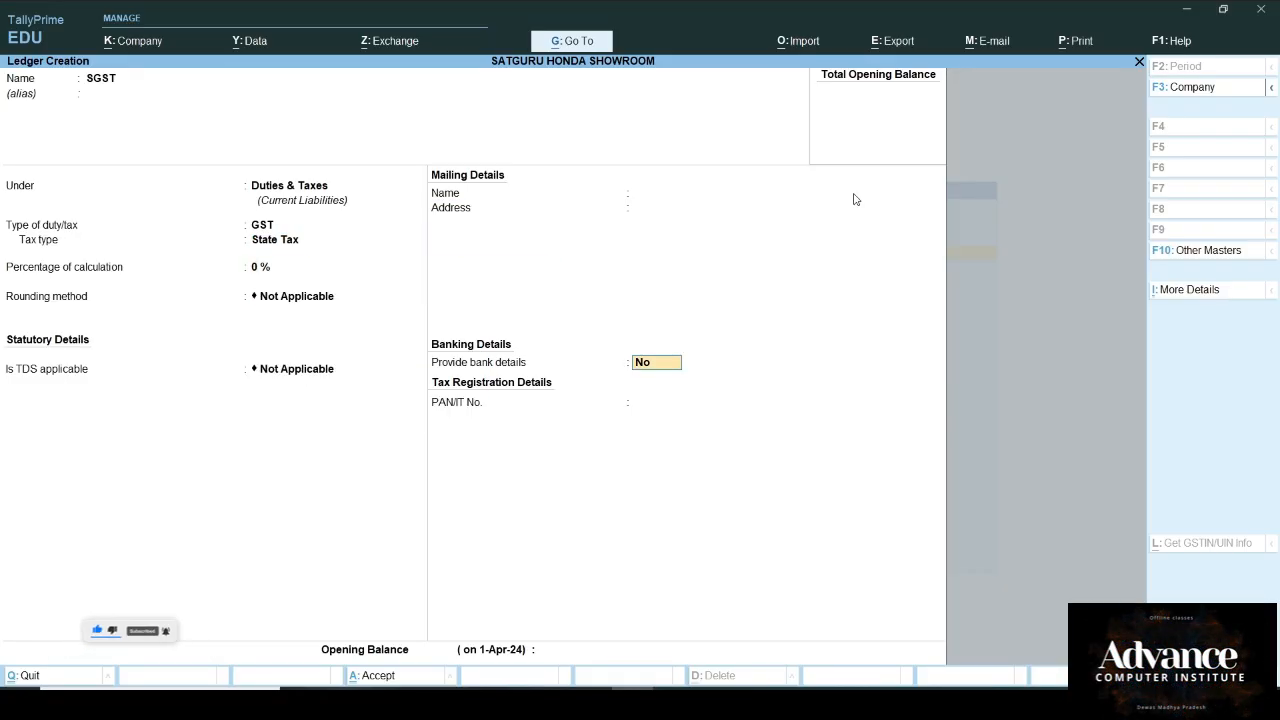
key(Return)
key(Return)
key(Return)
key(Return)
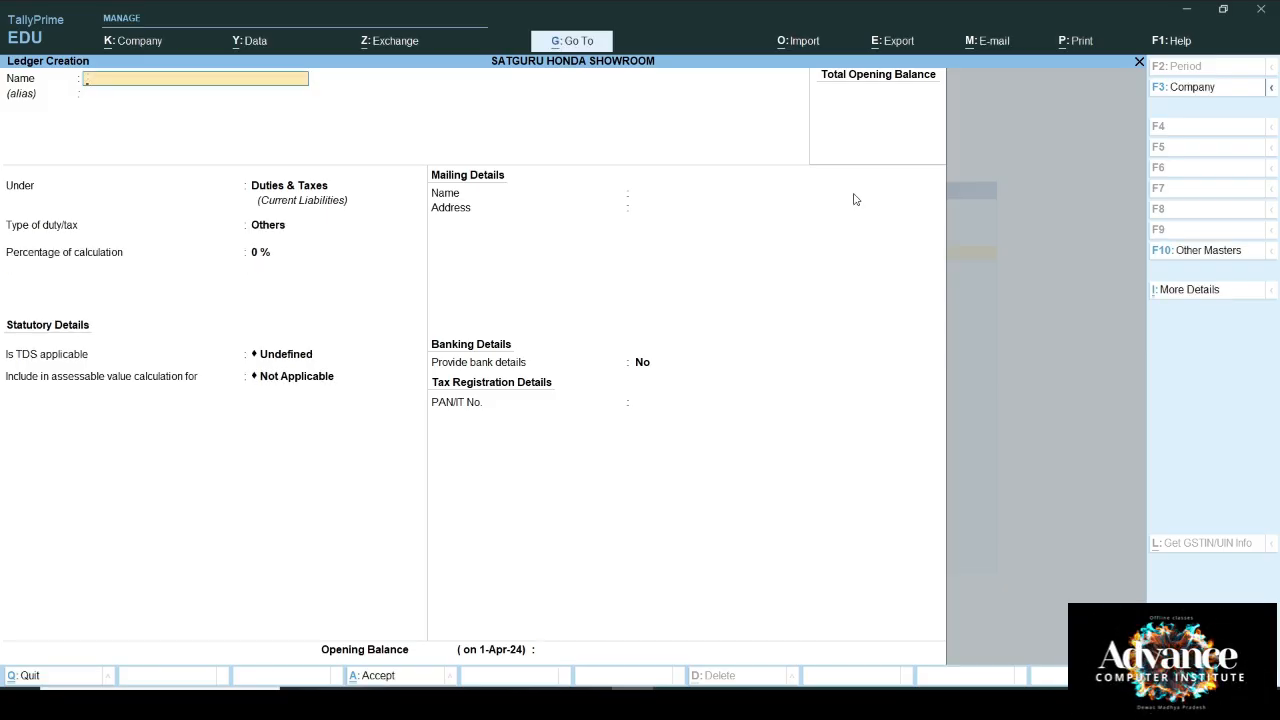
Step: Save a TDS-type ledger named TDS under Duties & Taxes with nature TDS On Purchase Goods (194Q)
key(Return)
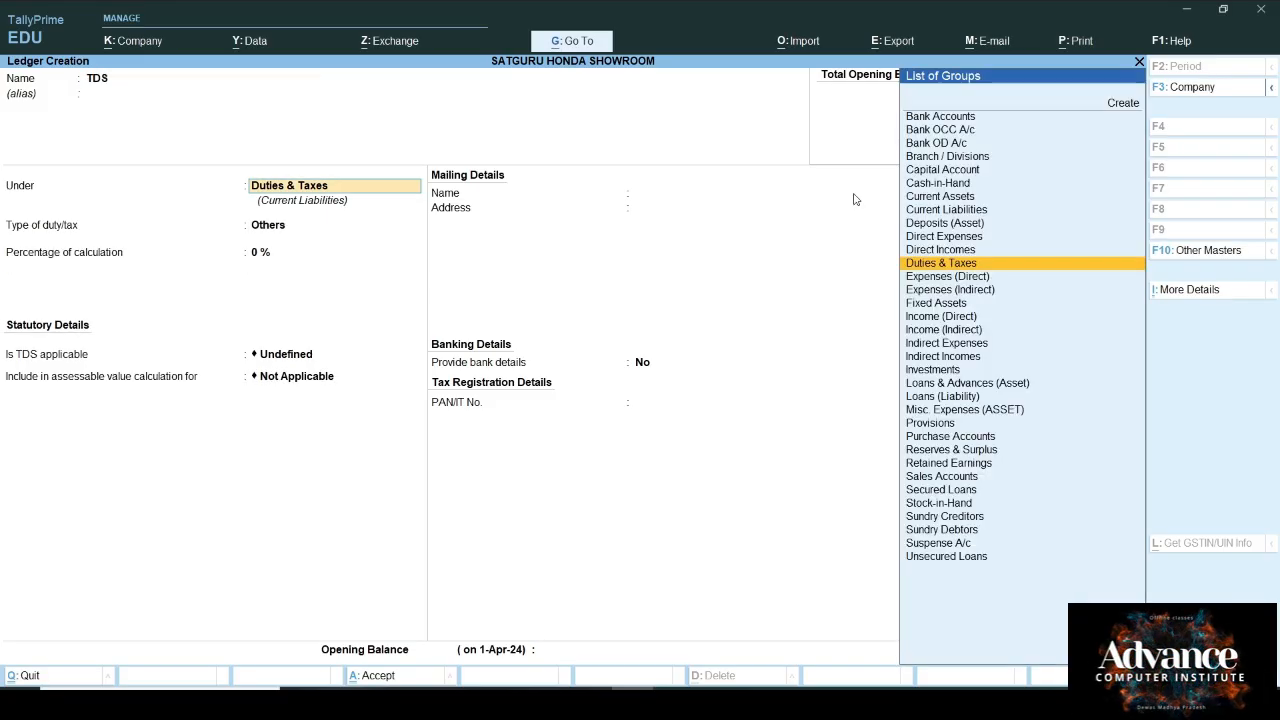
key(Return)
key(Down)
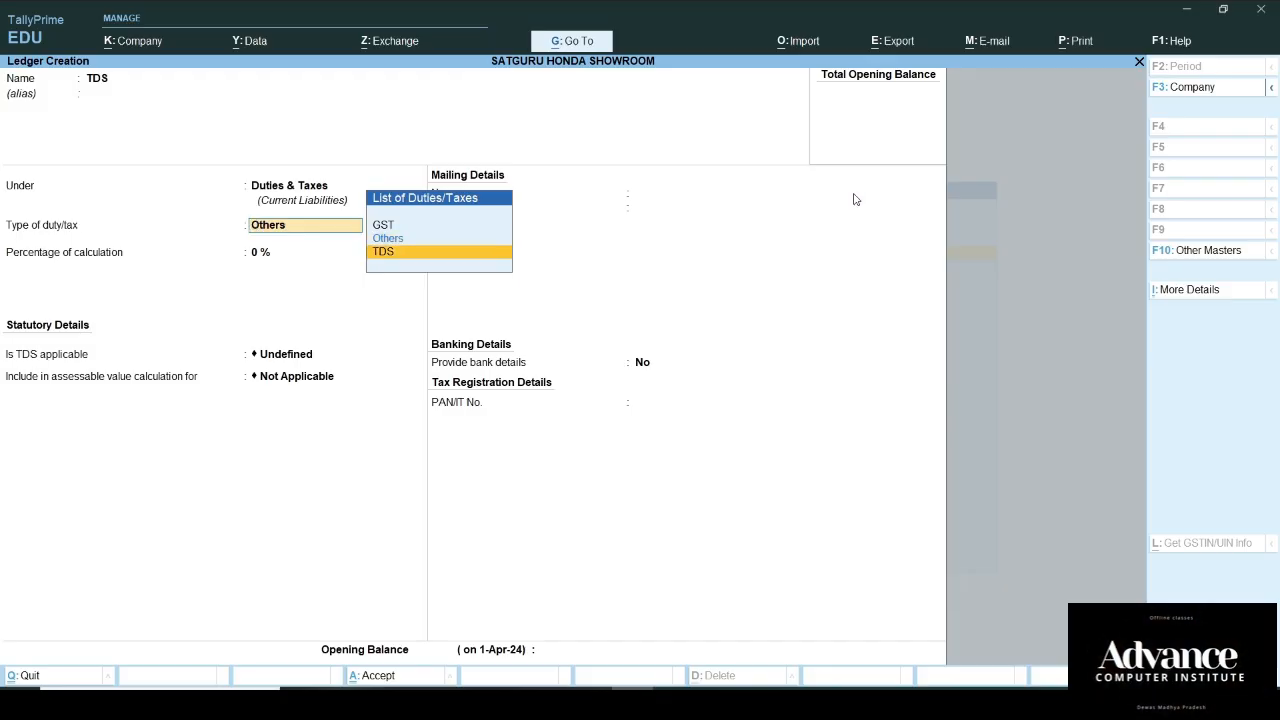
key(Return)
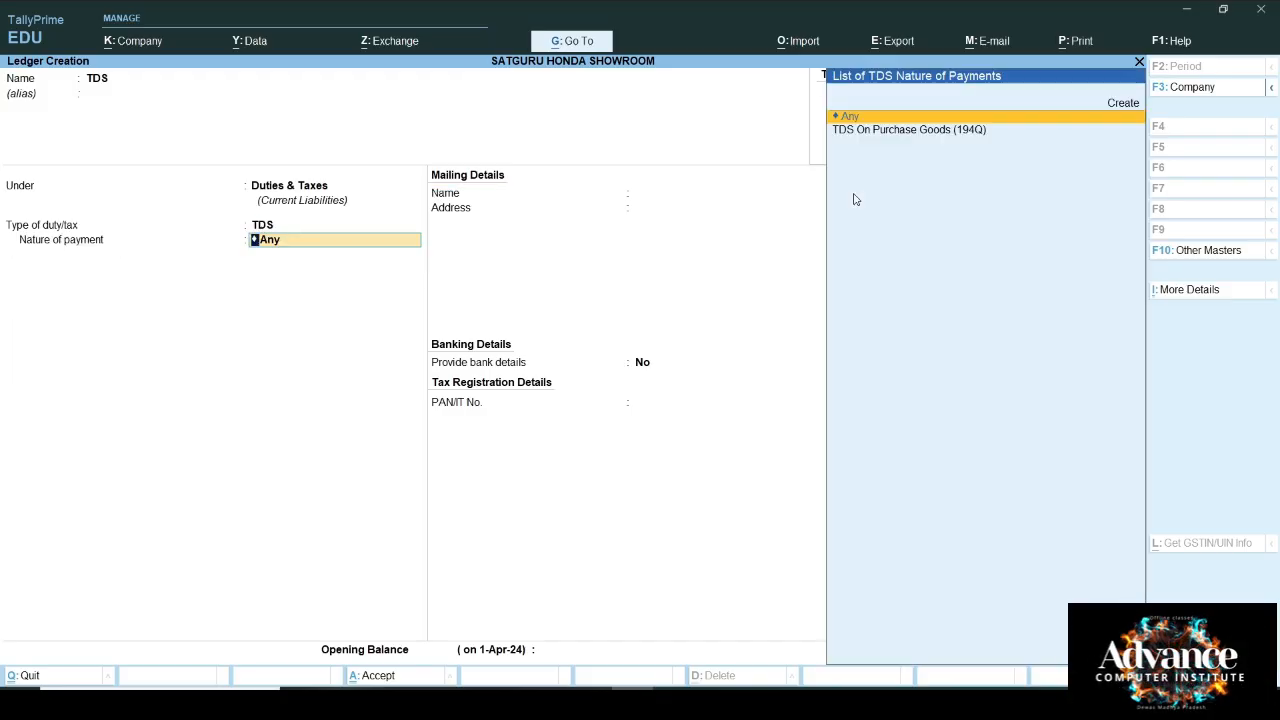
key(Down)
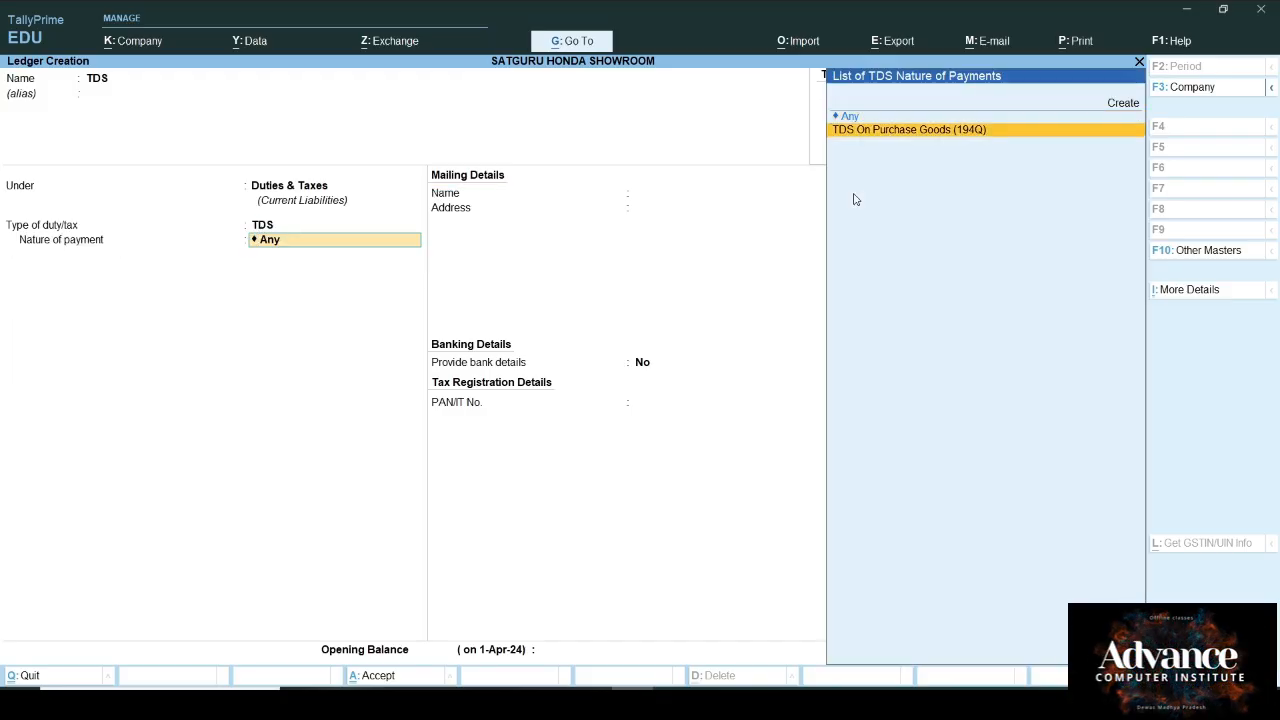
key(Return)
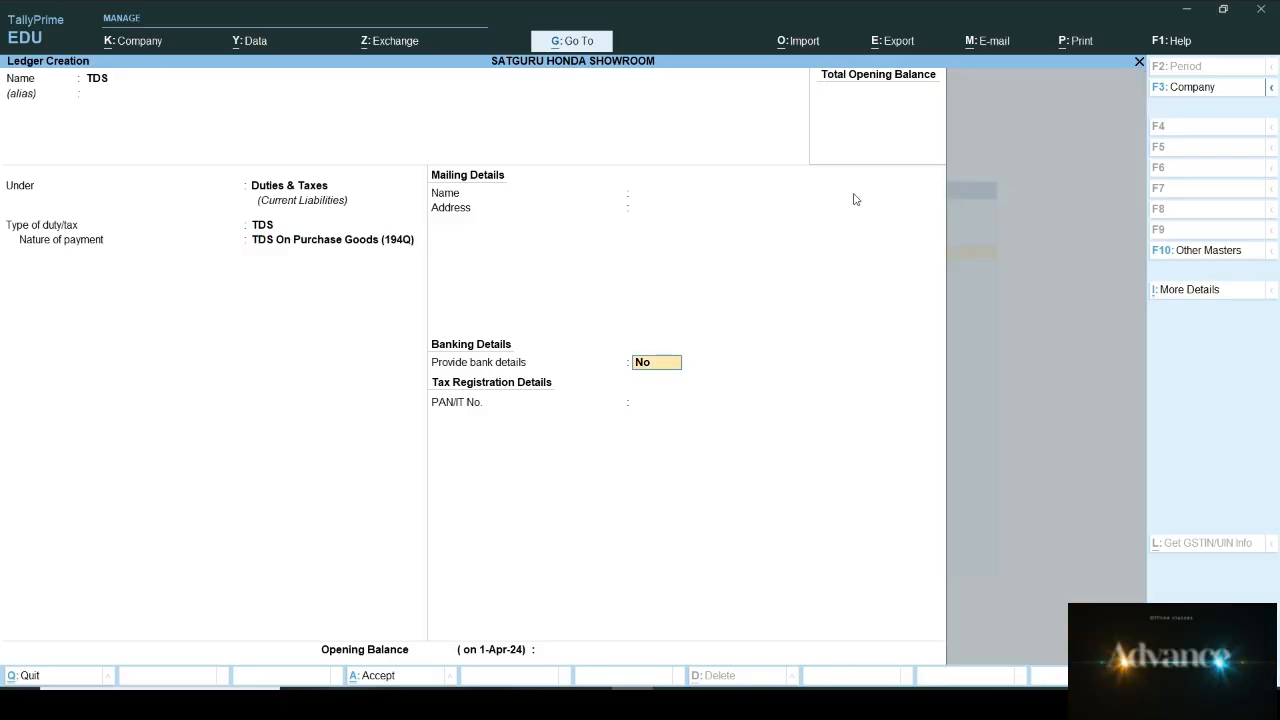
key(Return)
key(Return)
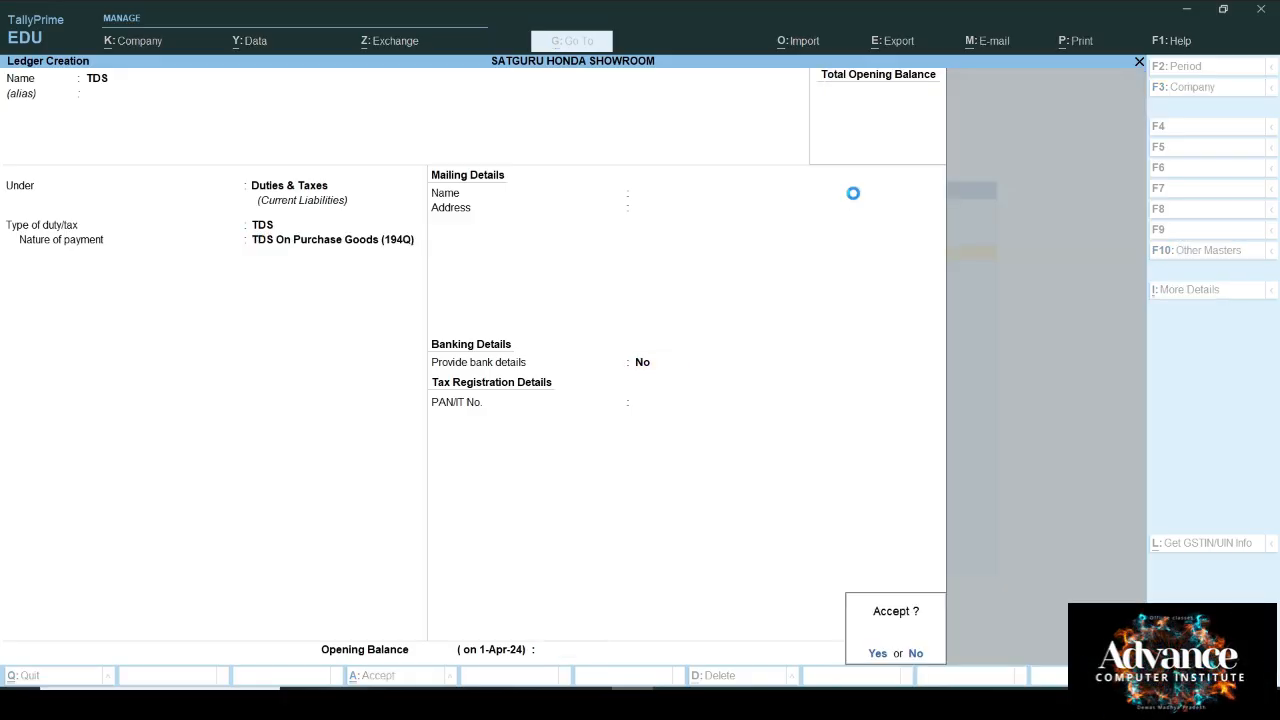
key(Escape)
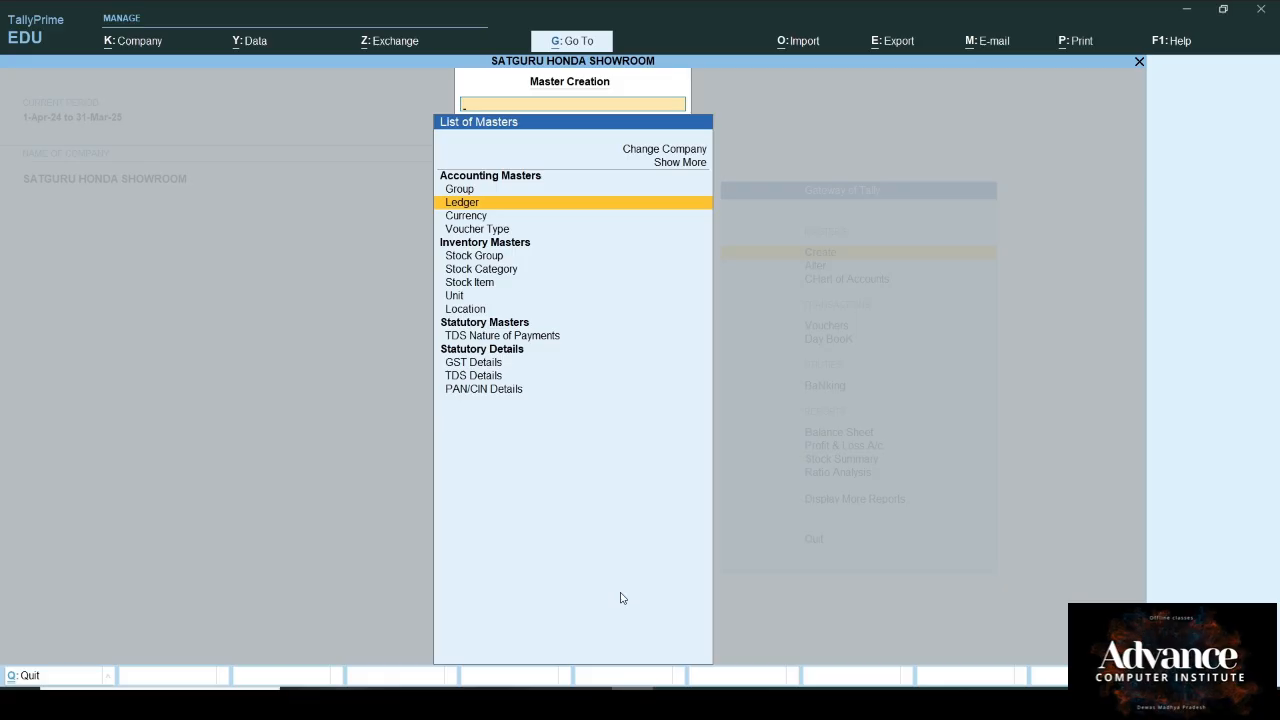
Step: Start the Bike (Shine) stock item, creating the Honda stock group and nos unit
key(Down)
key(Down)
key(Down)
key(Down)
key(Down)
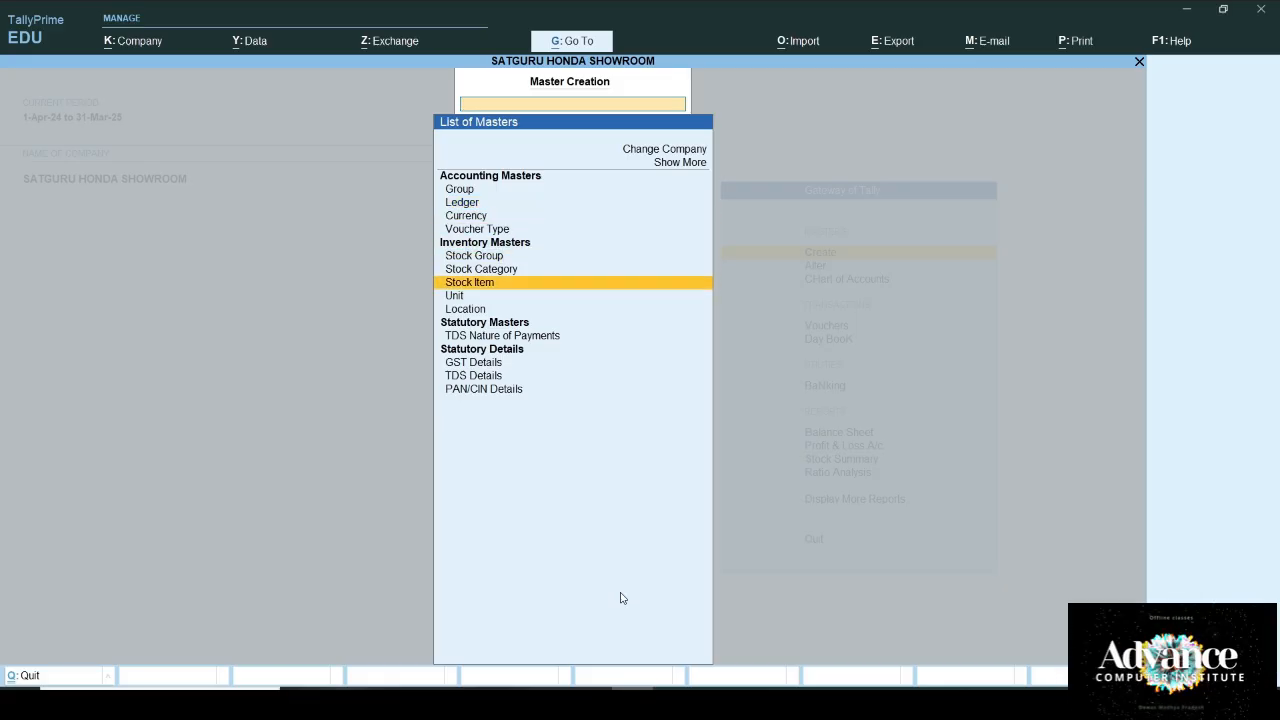
key(Return)
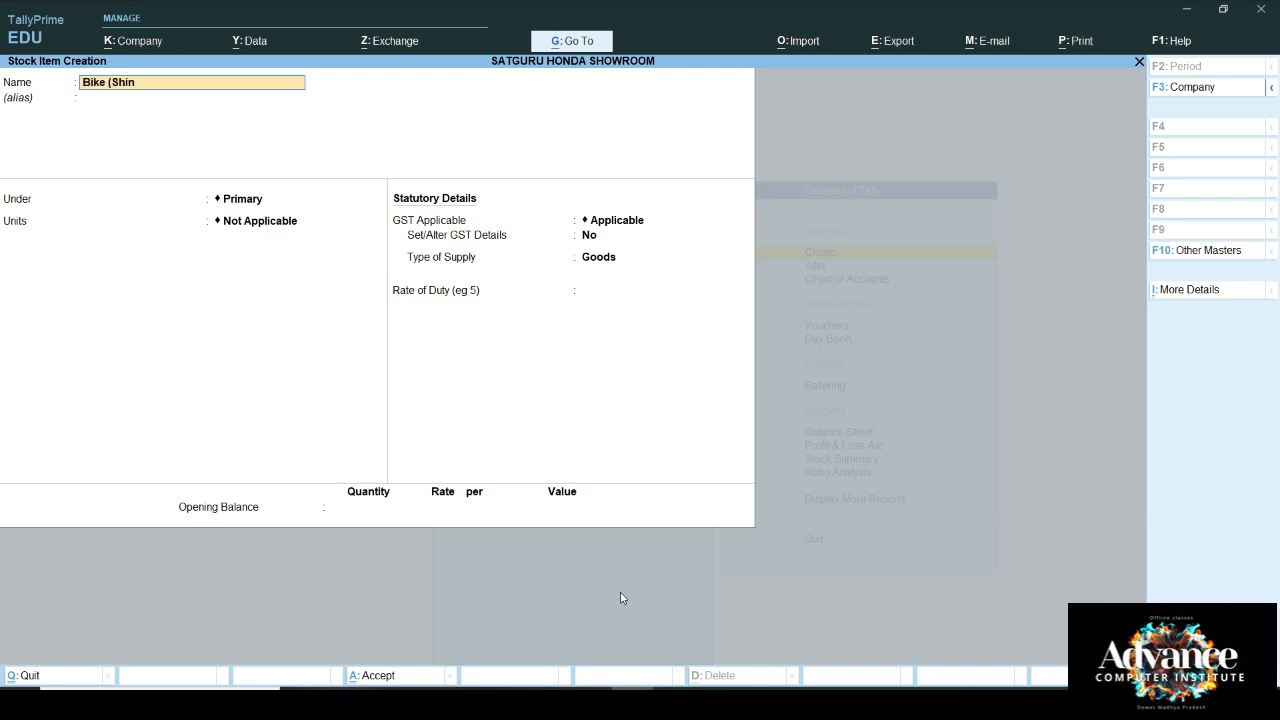
key(Return)
key(Return)
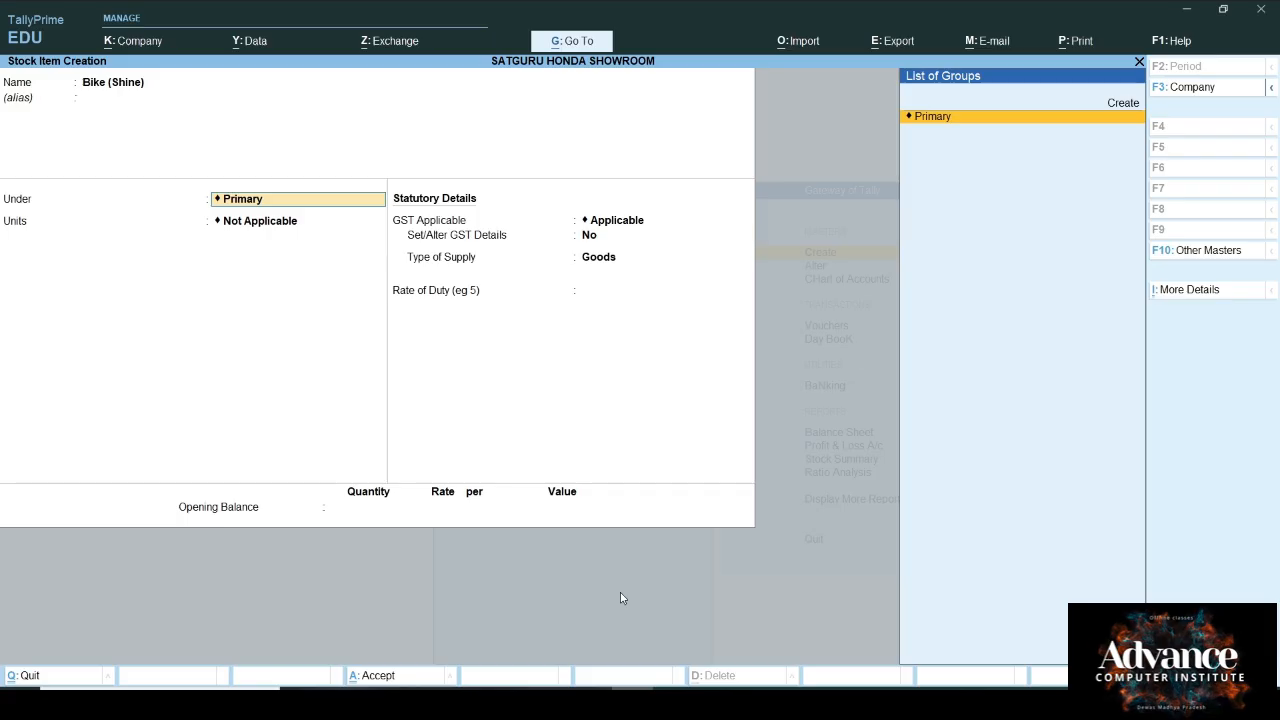
key(Up)
key(Return)
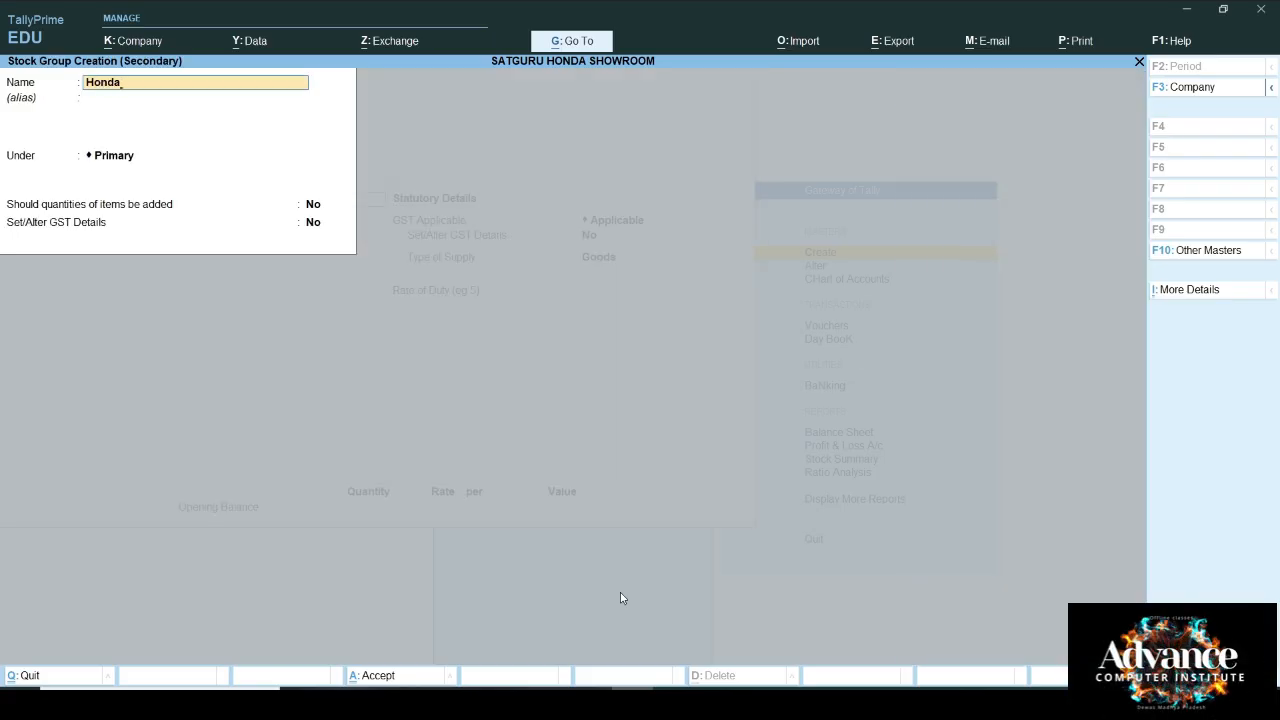
key(Return)
key(Return)
key(Return)
key(Return)
key(Return)
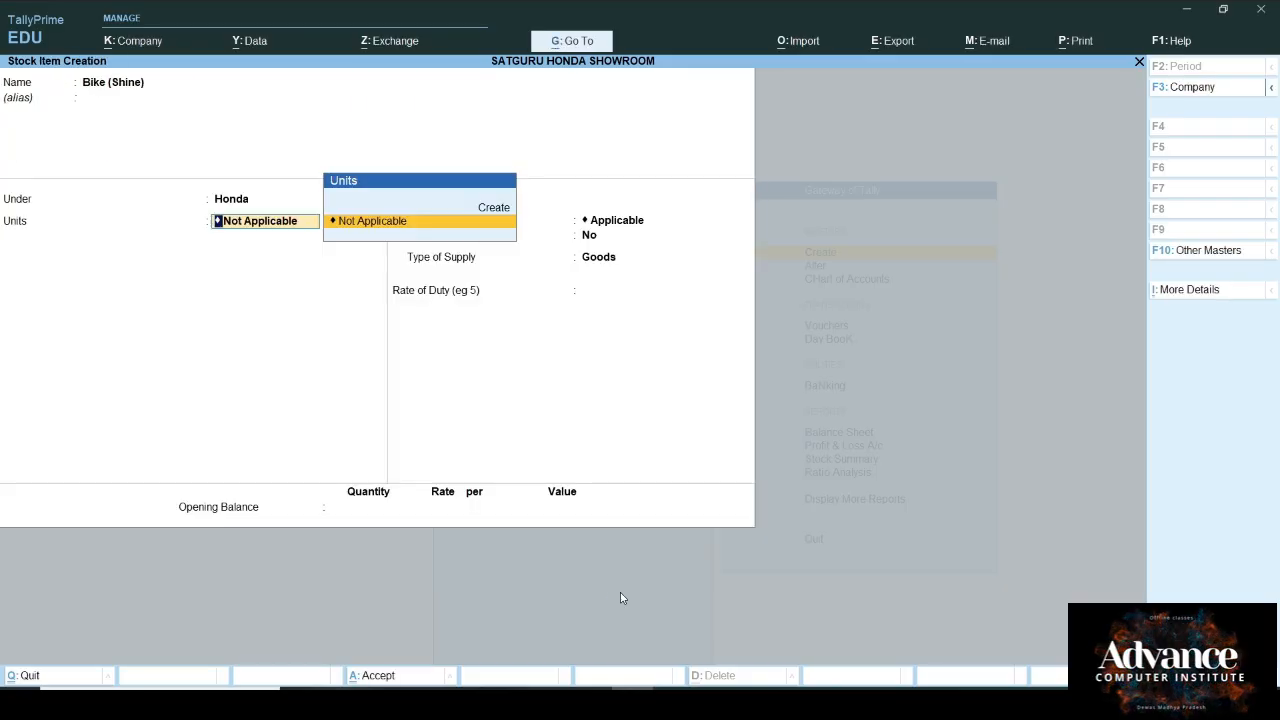
key(Up)
key(Return)
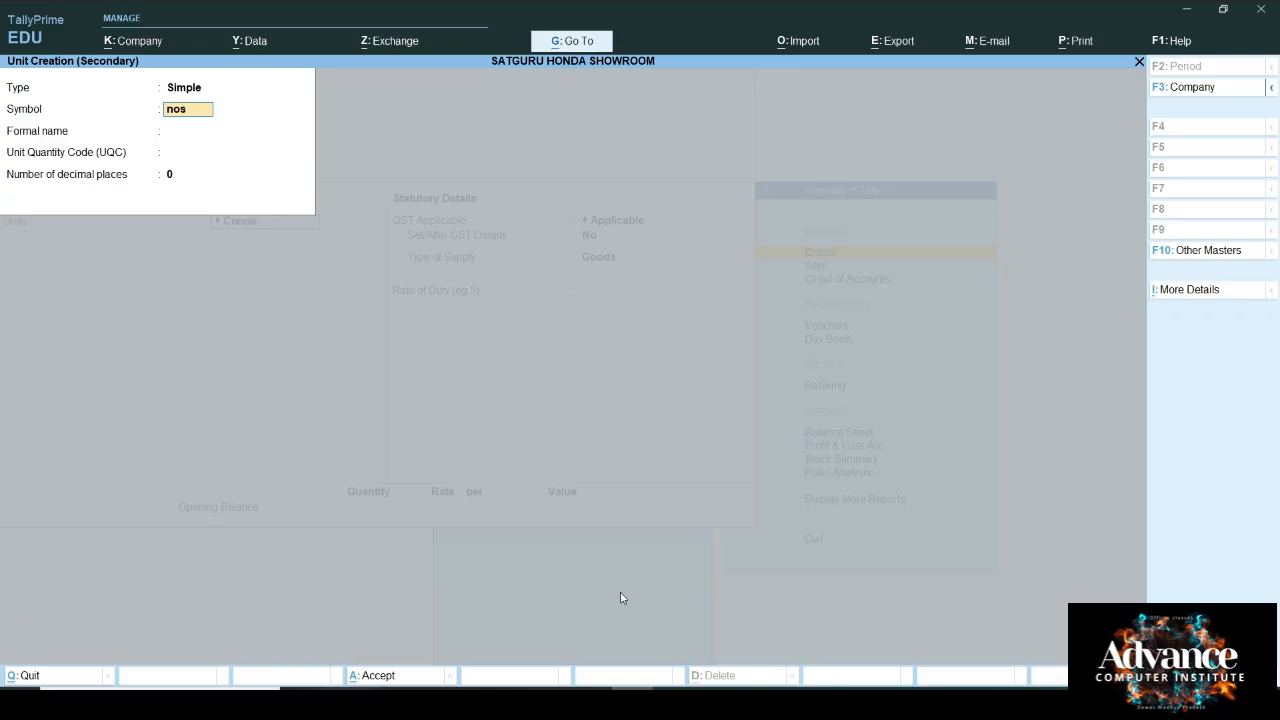
key(Return)
key(Return)
text(nos)
key(Return)
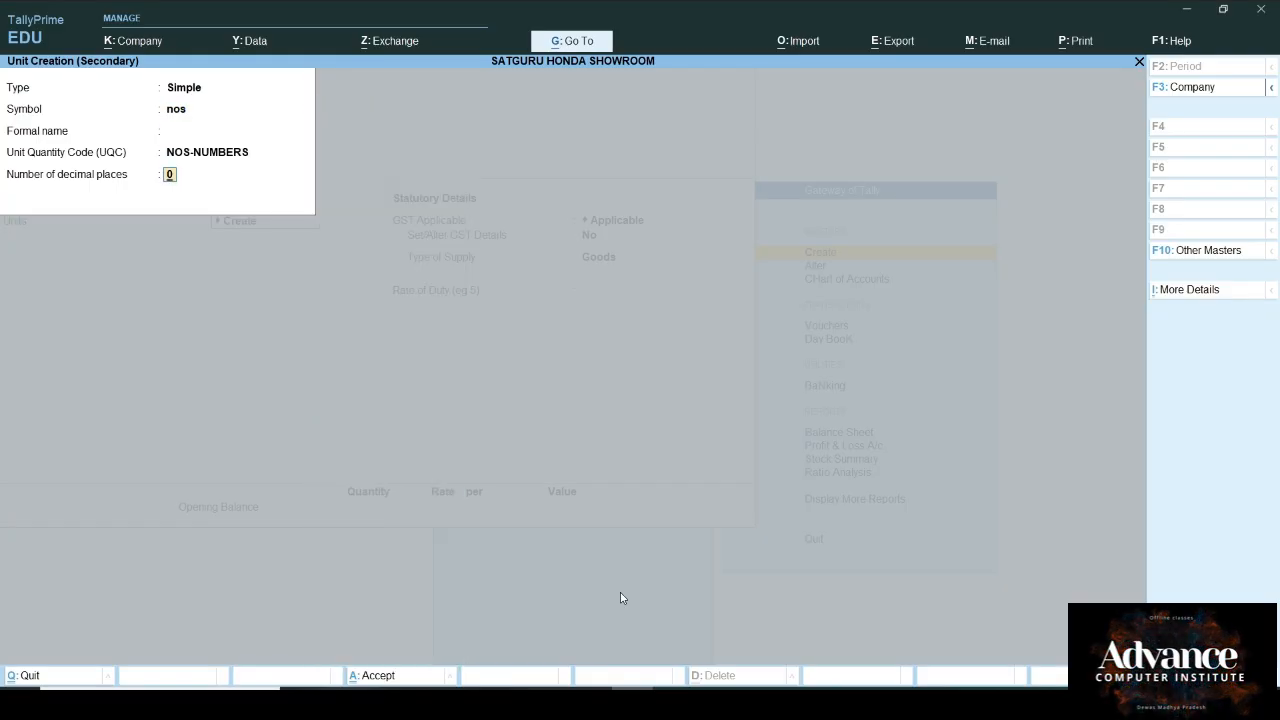
key(Return)
key(Return)
key(Return)
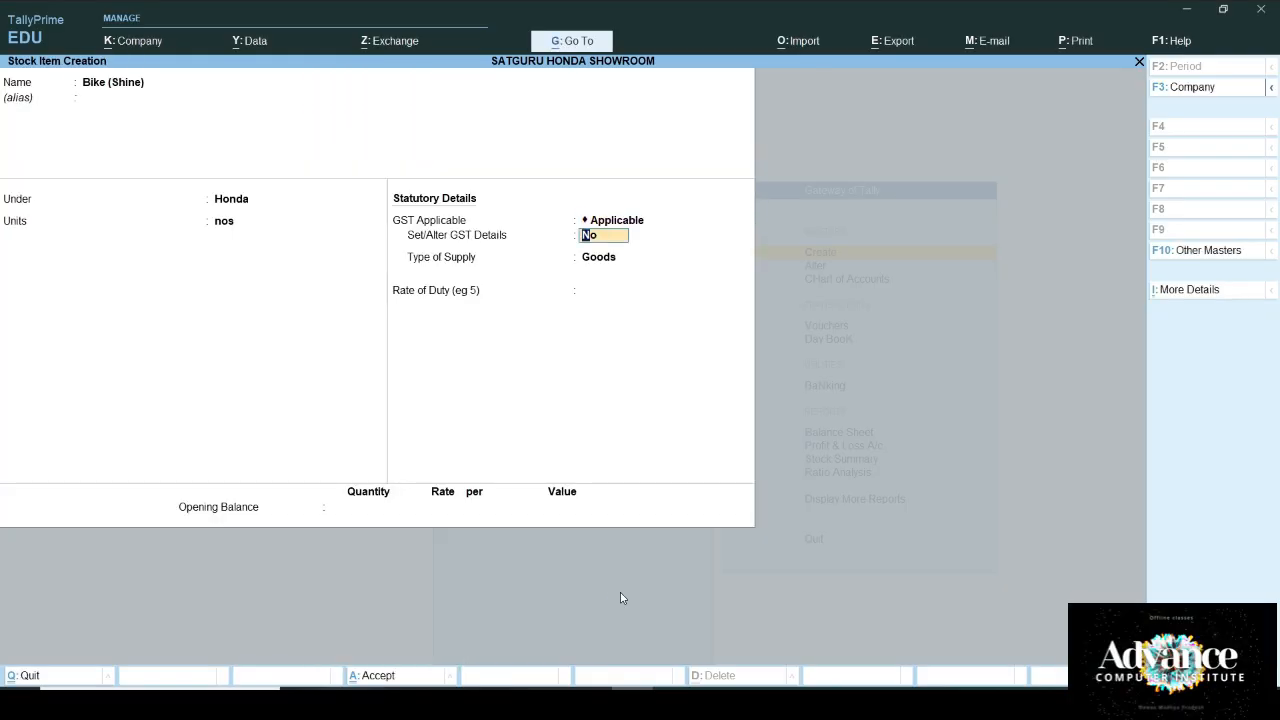
text(y)
Step: Give Bike (Shine) taxable On Value GST at 18%, save it, and return to Gateway of Tally
key(Return)
key(Return)
key(Return)
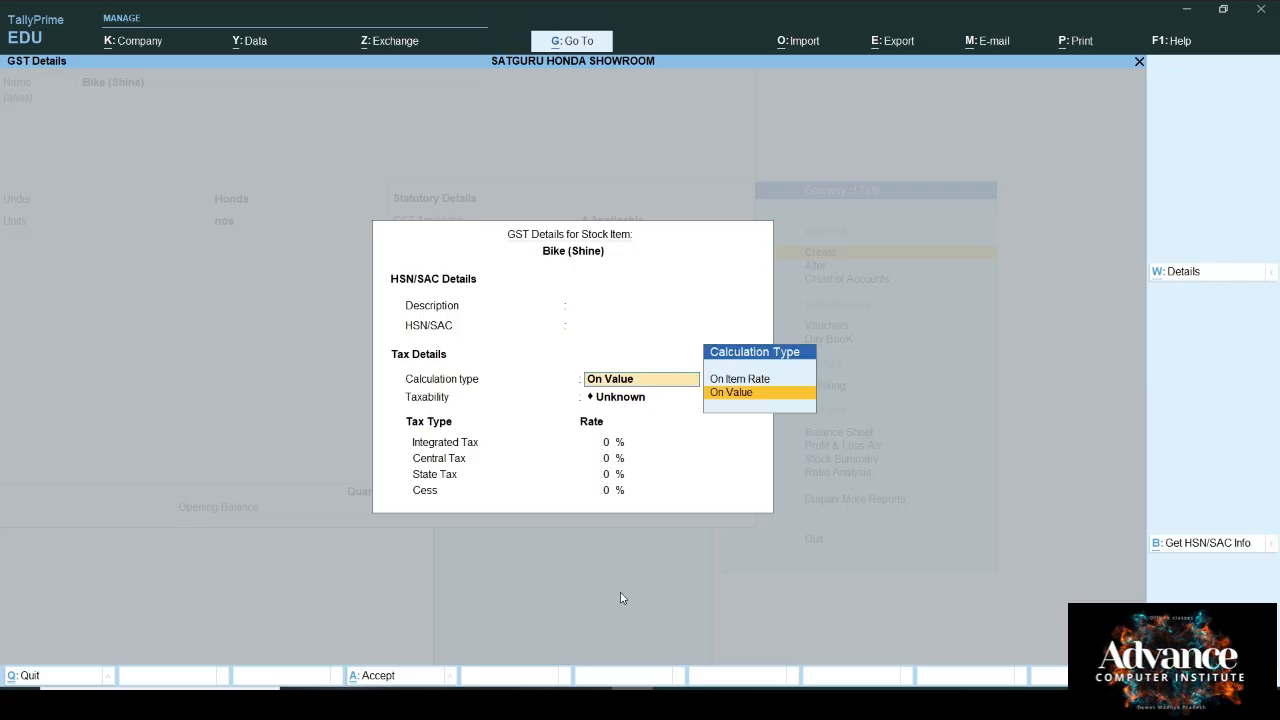
key(Return)
key(Down)
key(Down)
key(Down)
key(Return)
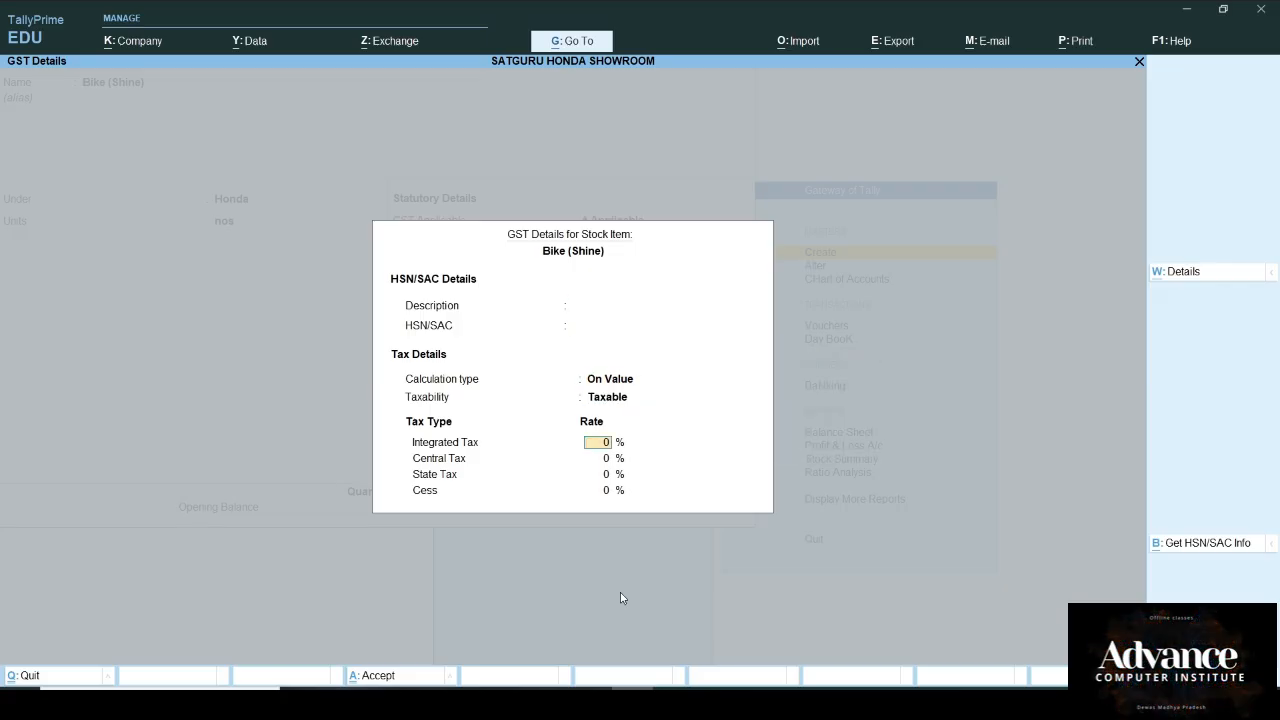
text(18)
key(Return)
key(Return)
key(Return)
key(Return)
key(Return)
key(Return)
key(Return)
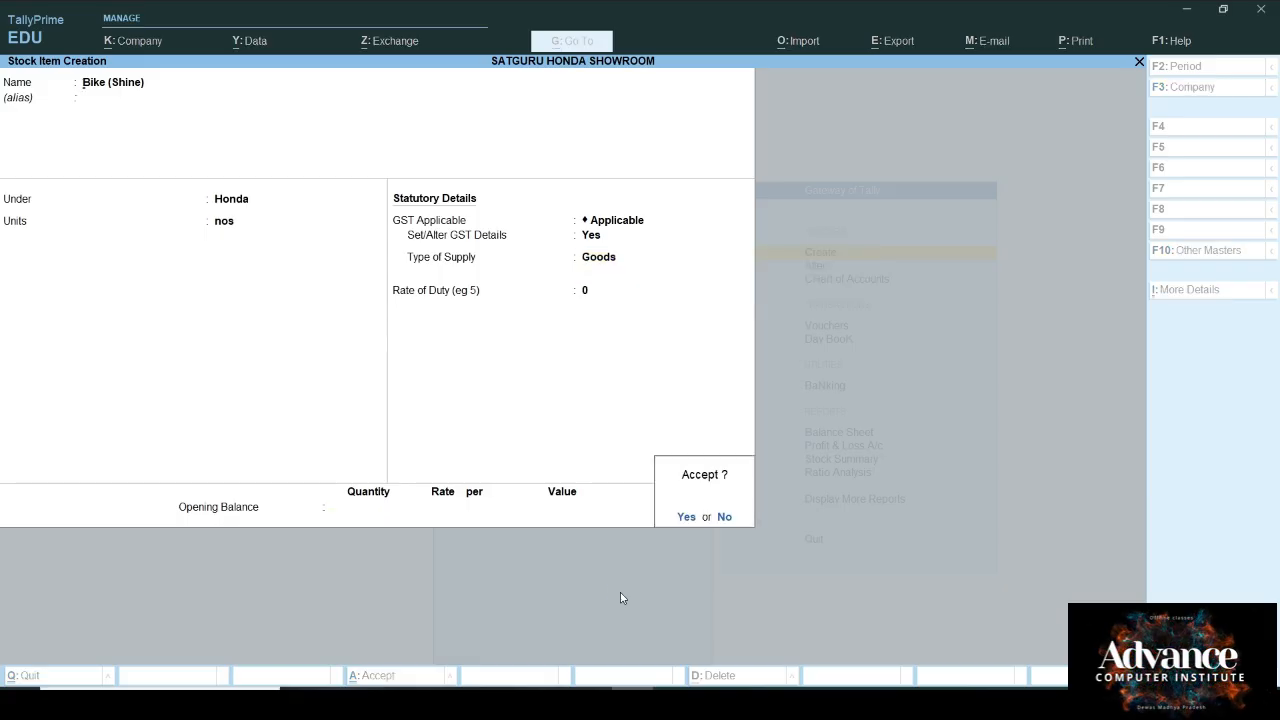
key(Return)
key(Escape)
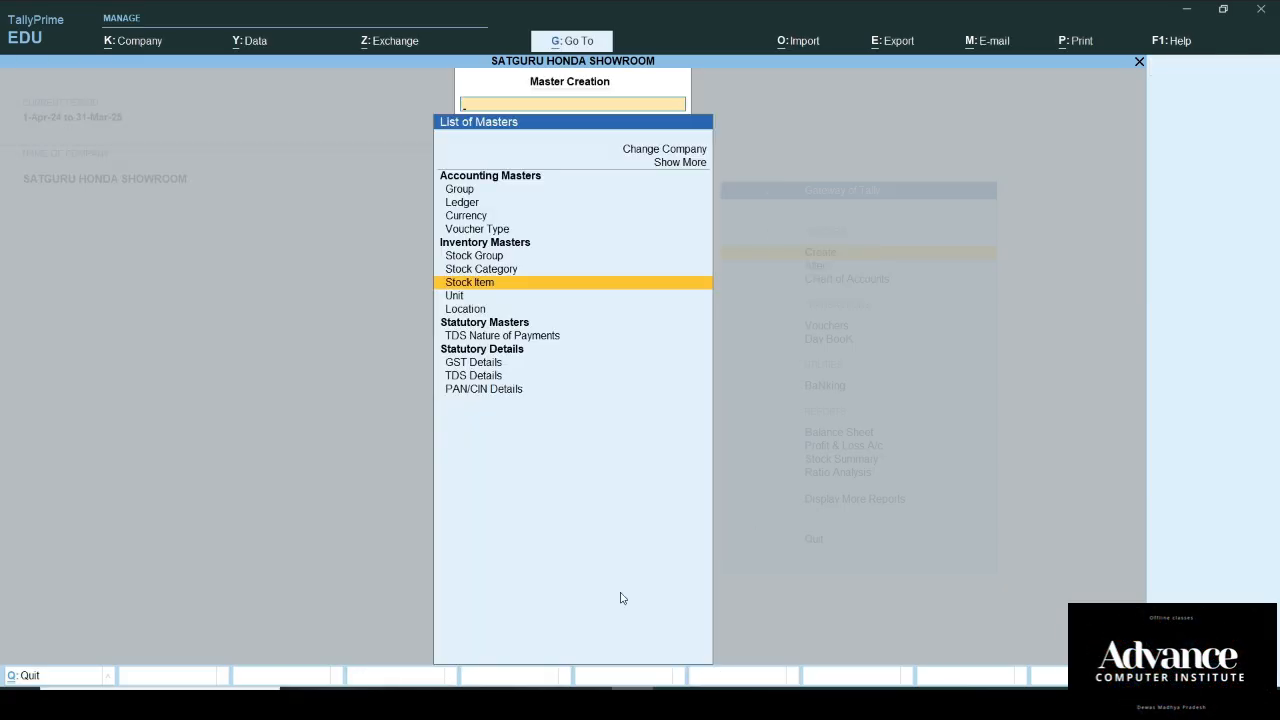
key(Escape)
key(Down)
key(Down)
key(Down)
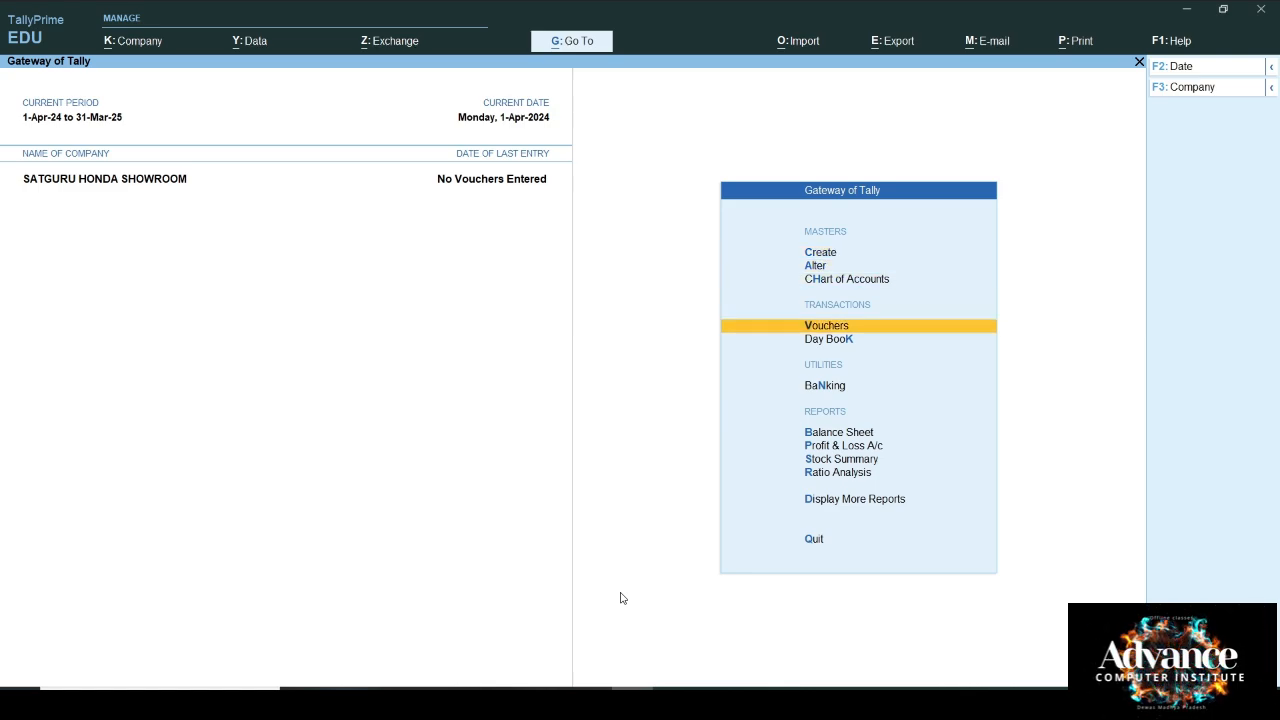
Step: Open a Purchase voucher and switch it to Item Invoice mode
key(Return)
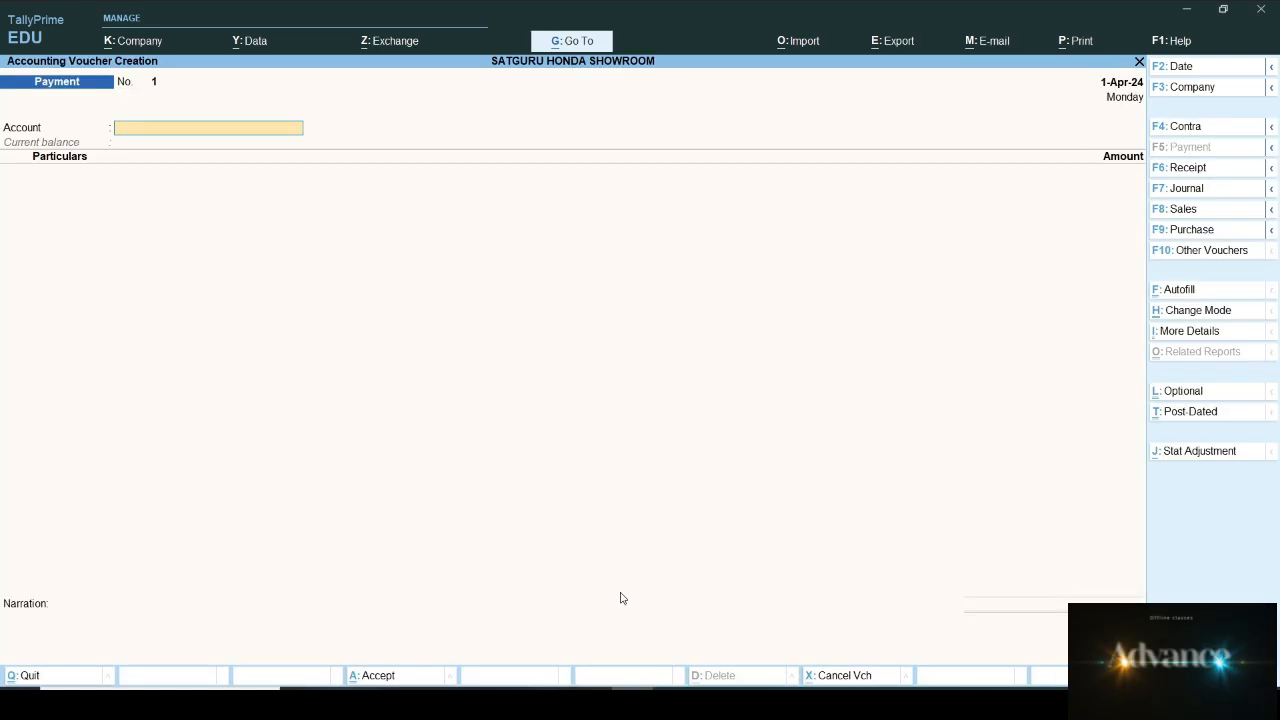
key(F9)
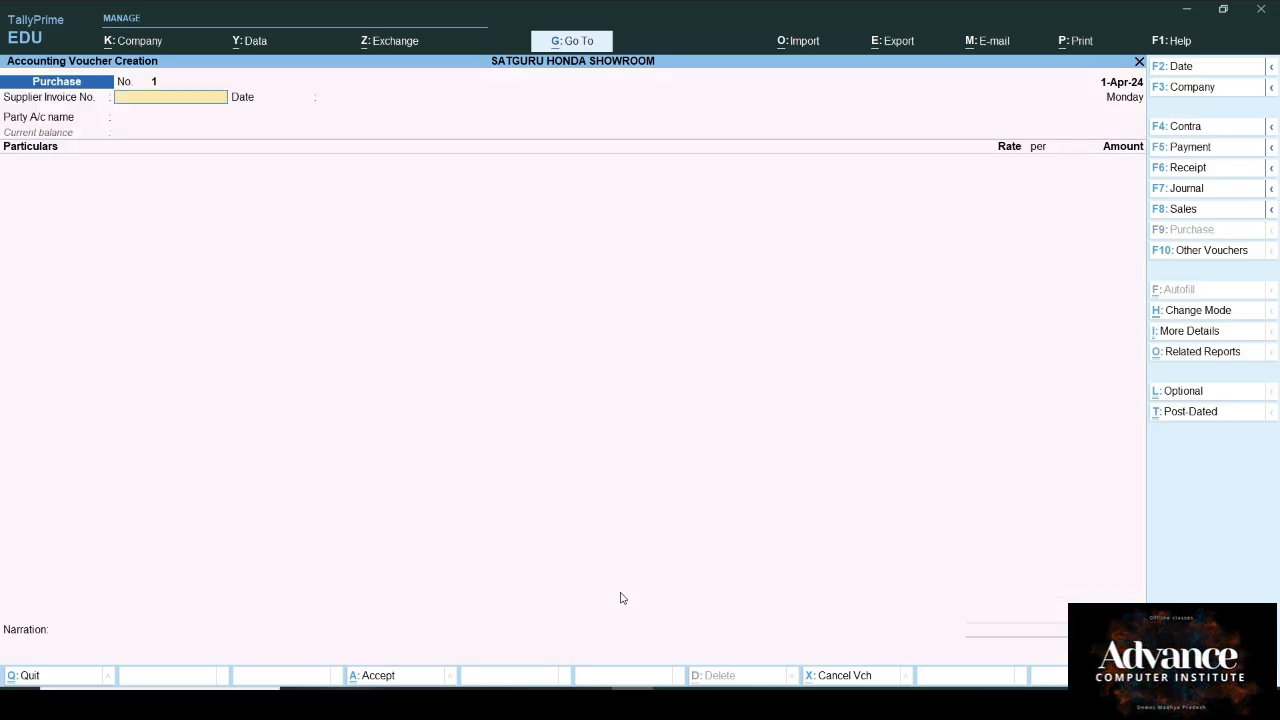
key(ctrl)
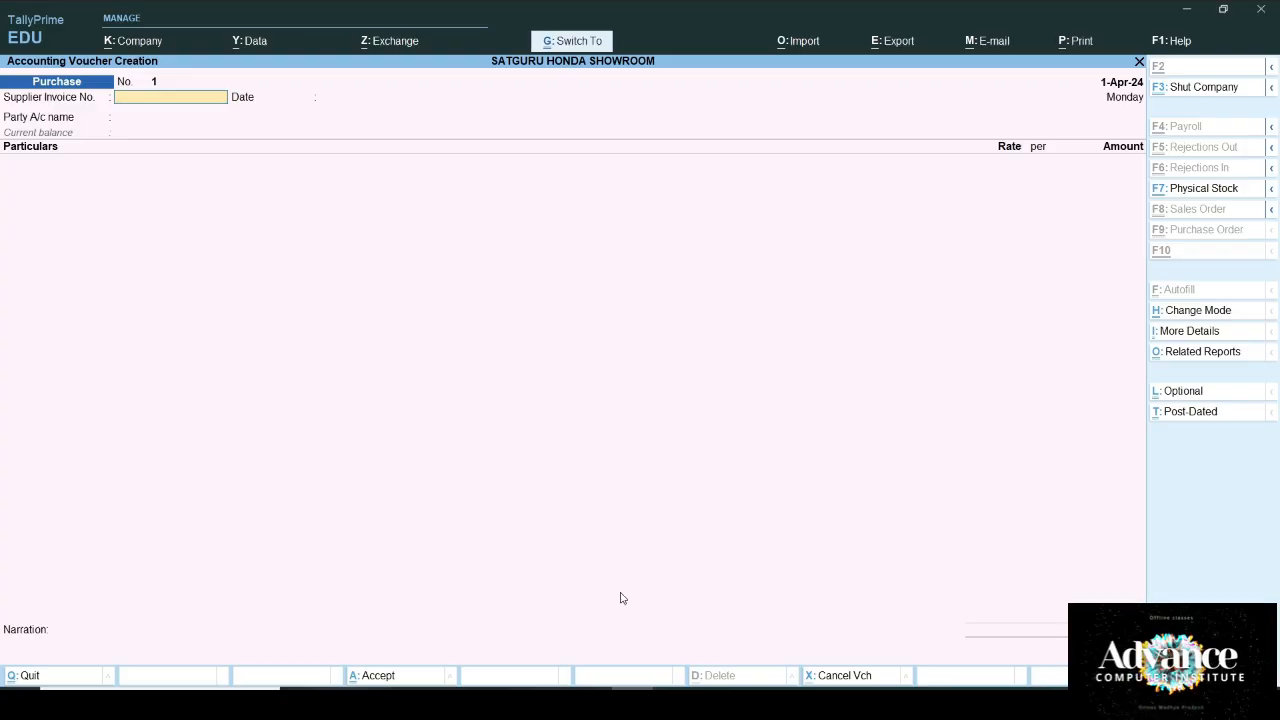
key(ctrl+h)
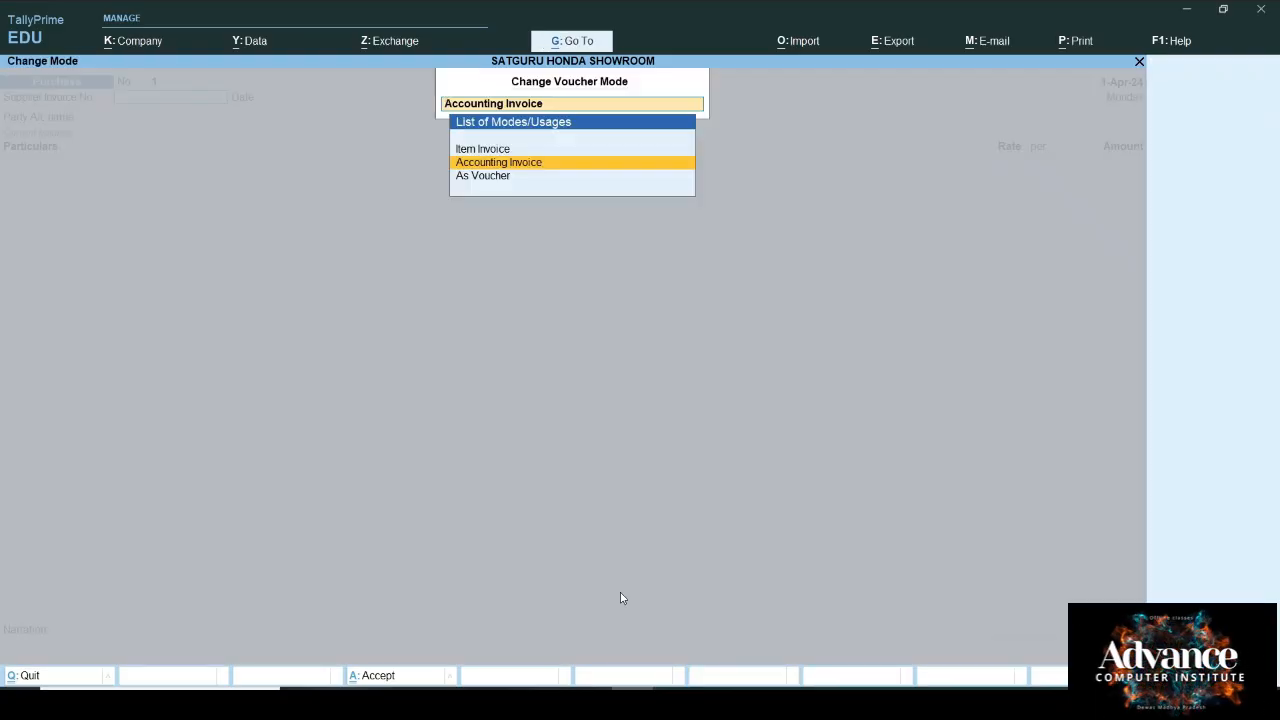
key(Up)
key(Return)
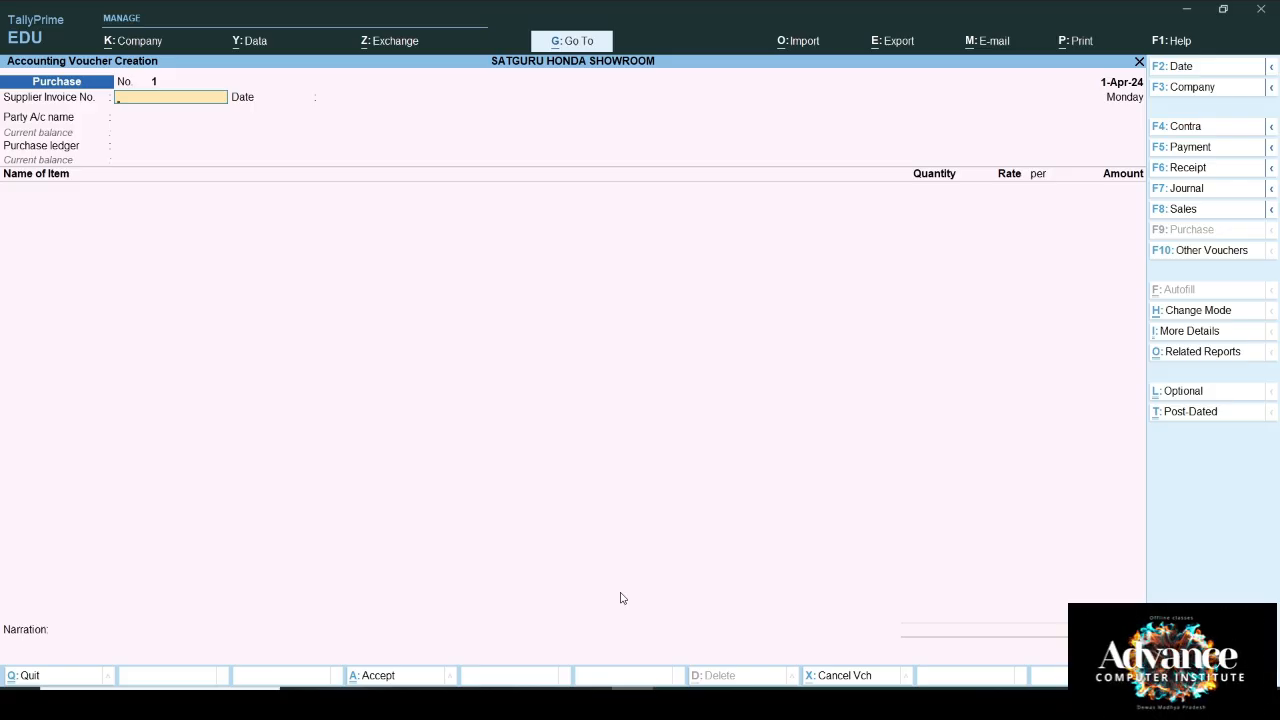
Step: Set common ledger allocation to No and Modify Tax details for TDS to Yes
key(F12)
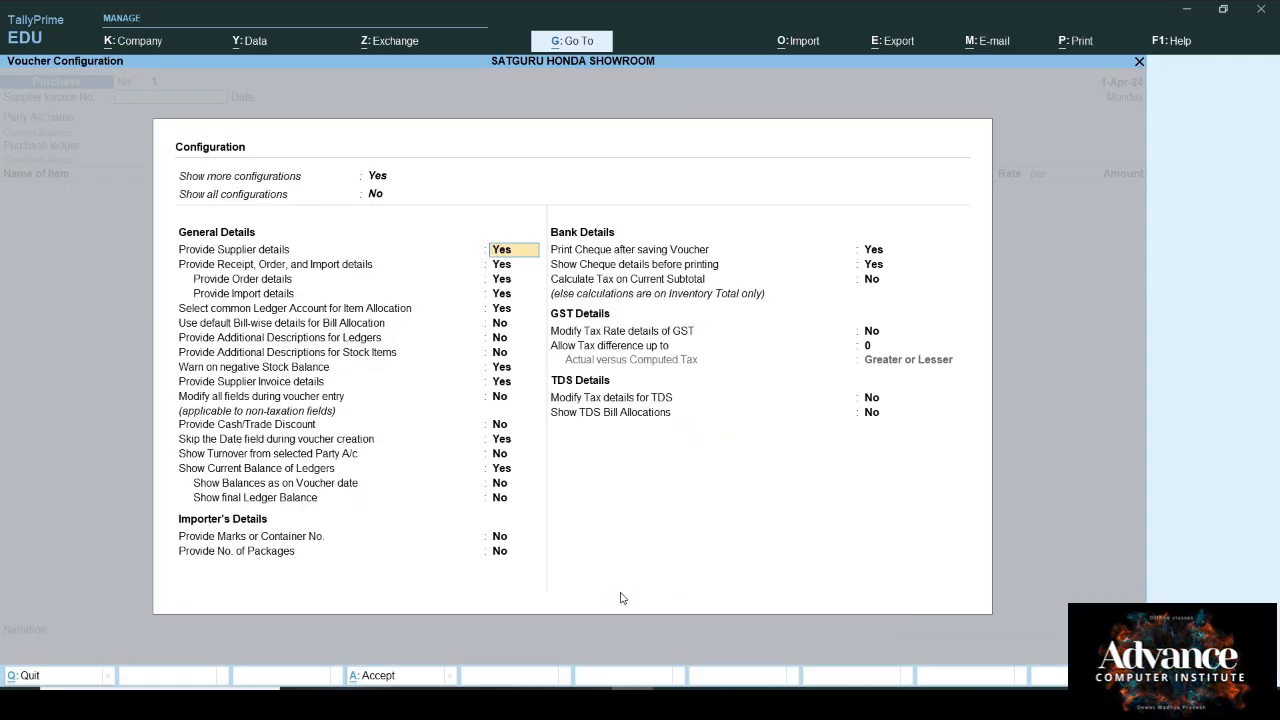
key(Down)
key(Down)
key(Down)
key(Down)
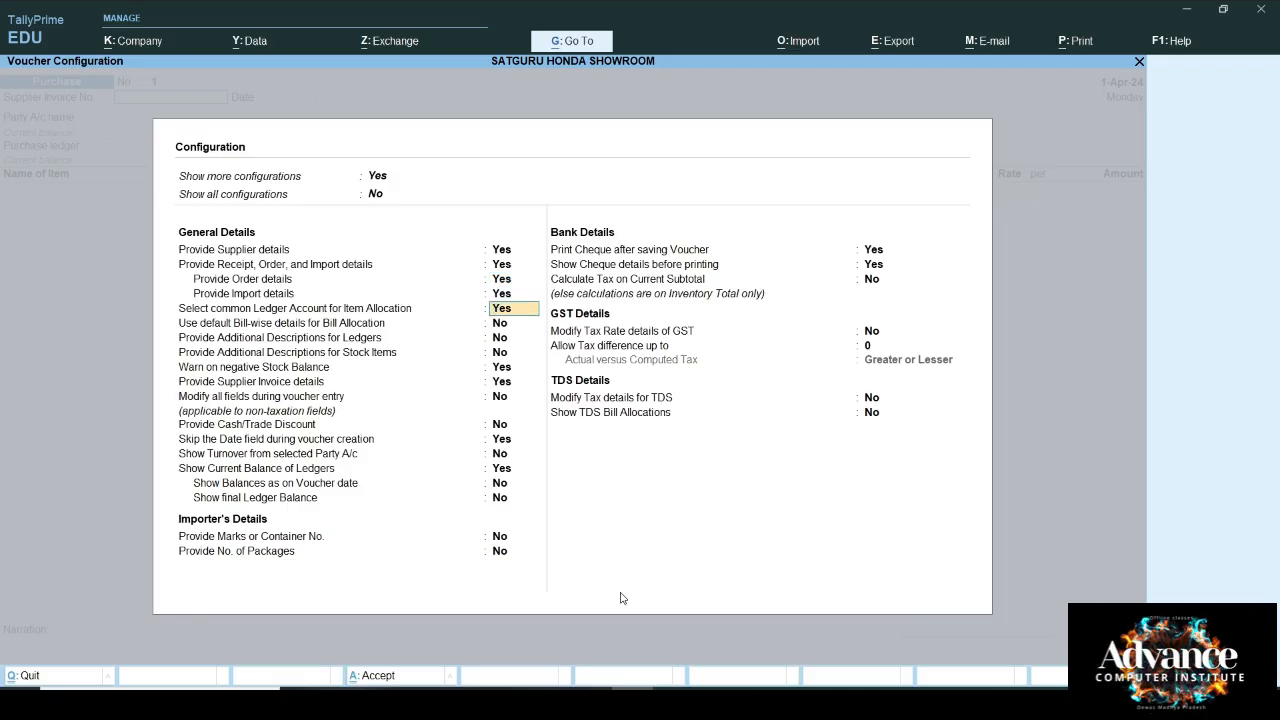
text(n)
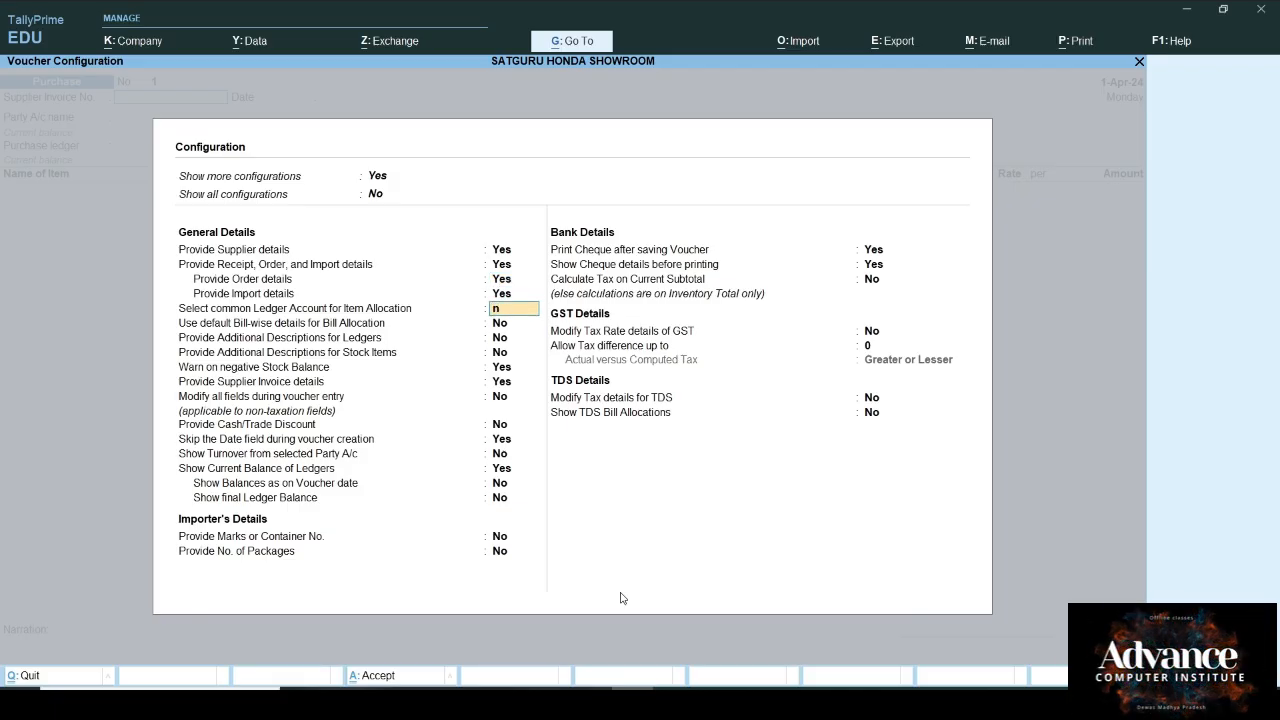
key(Return)
key(Down)
key(Down)
key(Down)
key(Down)
key(Down)
key(Down)
key(Down)
key(Down)
key(Down)
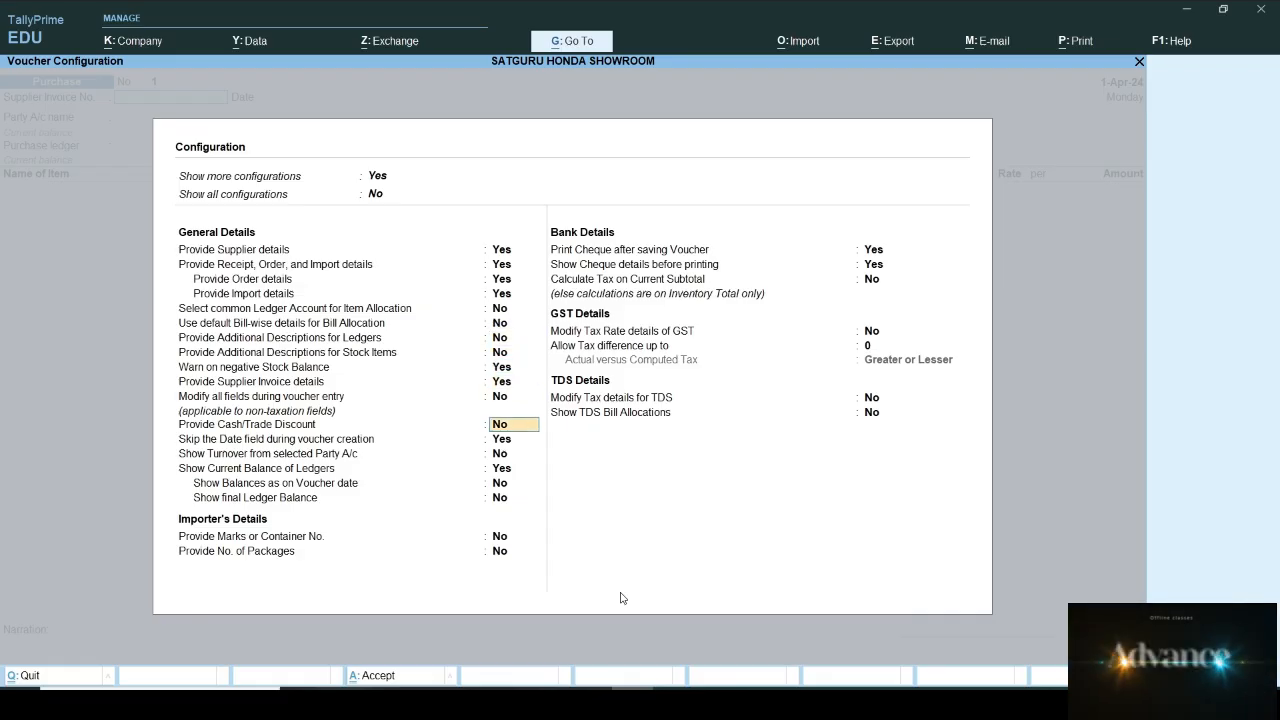
key(Down)
key(Down)
key(Down)
key(Down)
key(Down)
key(Down)
key(Down)
key(Down)
key(Down)
key(Down)
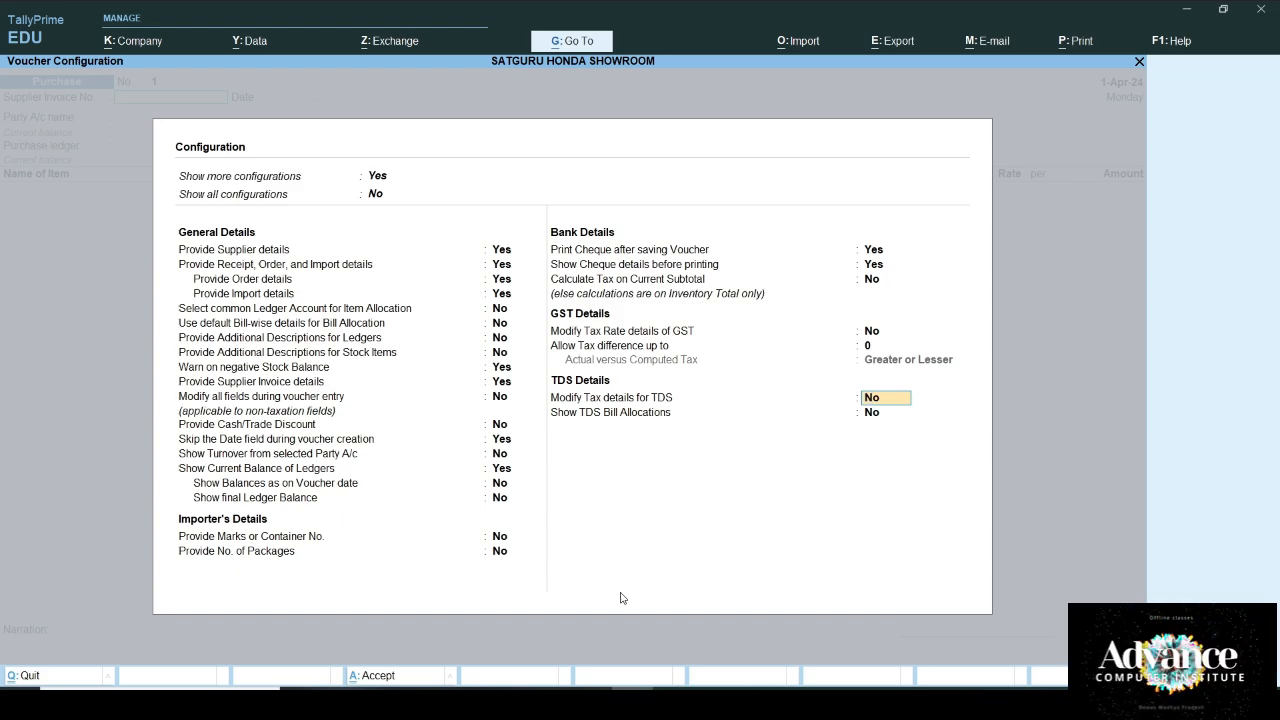
text(y)
key(Return)
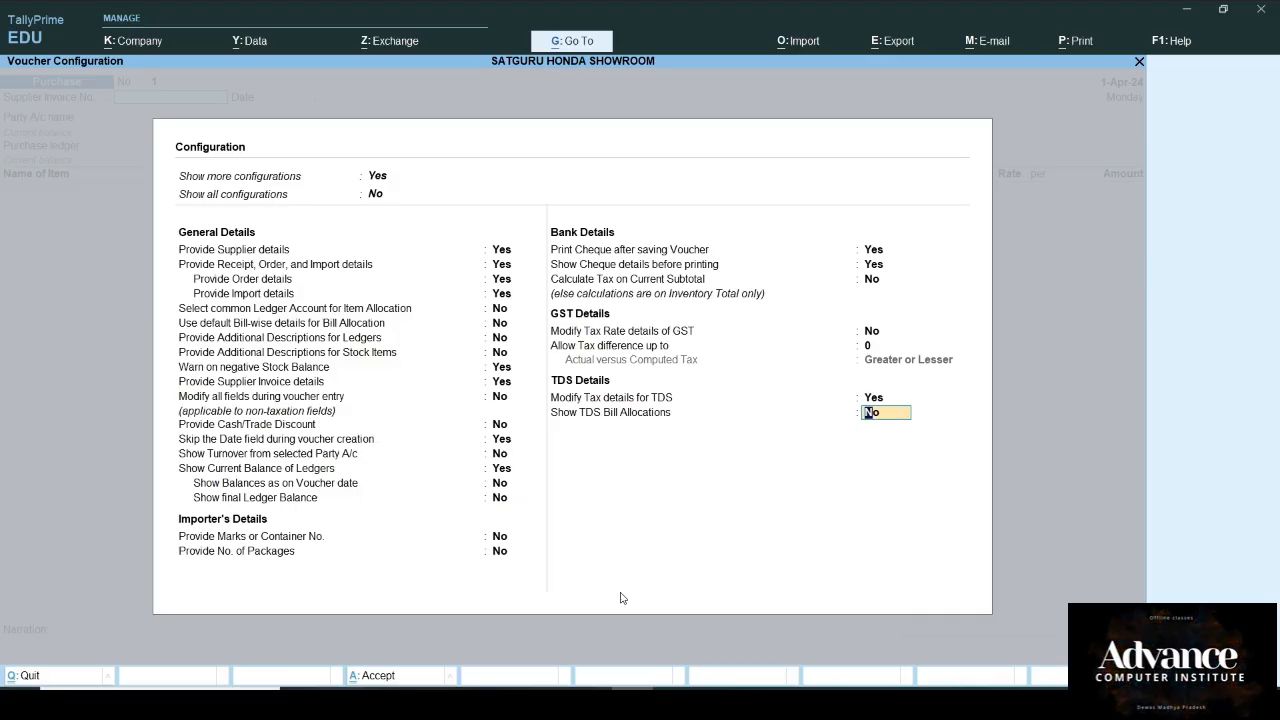
text(y)
key(Return)
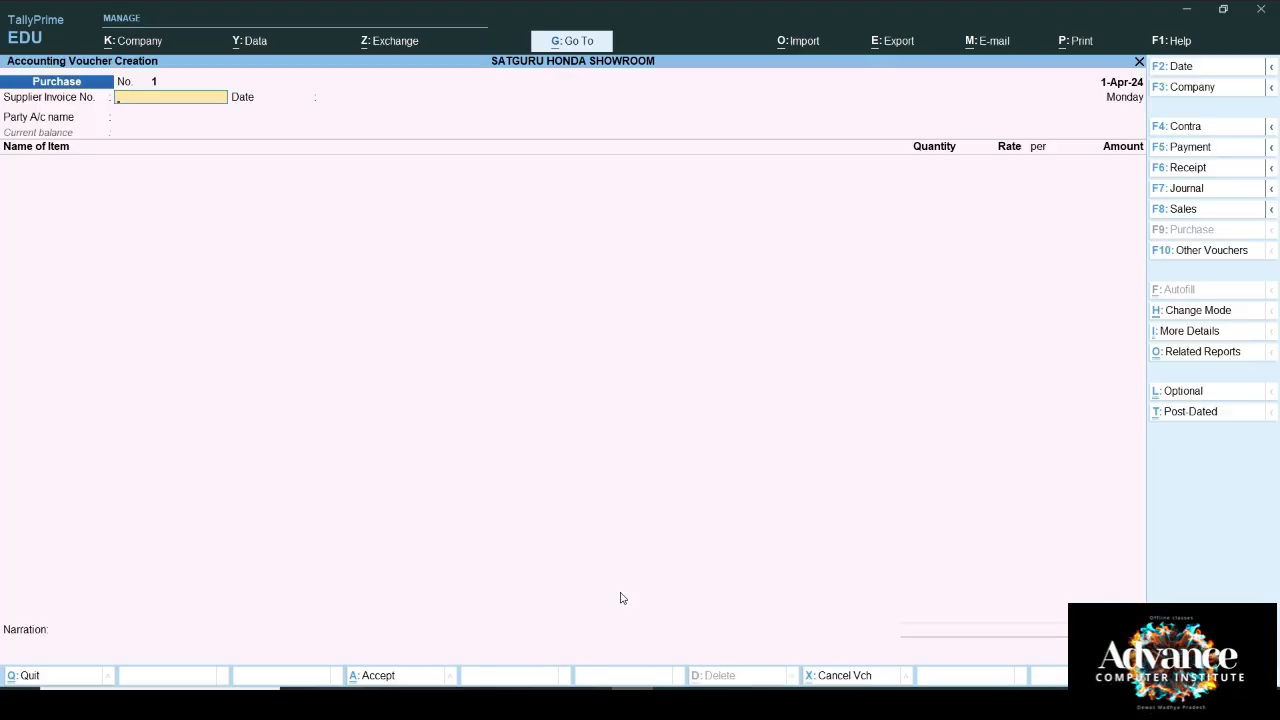
Step: Enter supplier invoice 12345 and select Honda Comapny as the party
text(12345)
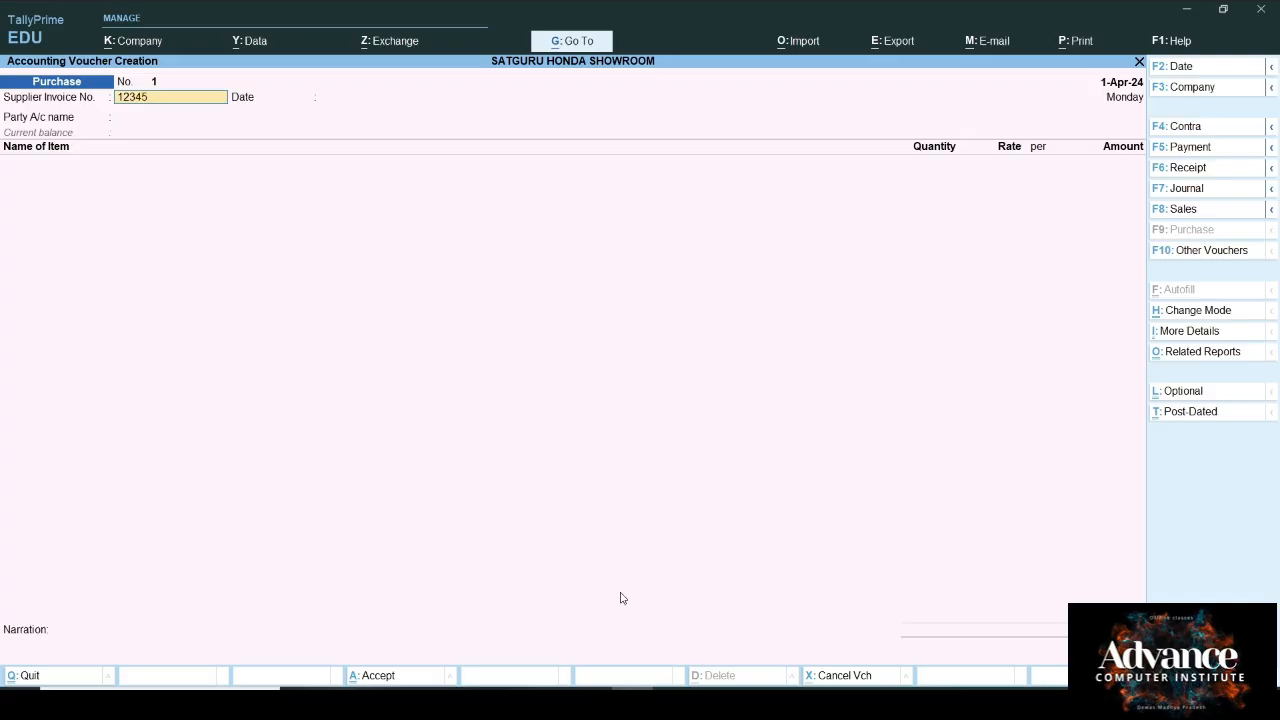
key(Return)
key(Return)
key(Down)
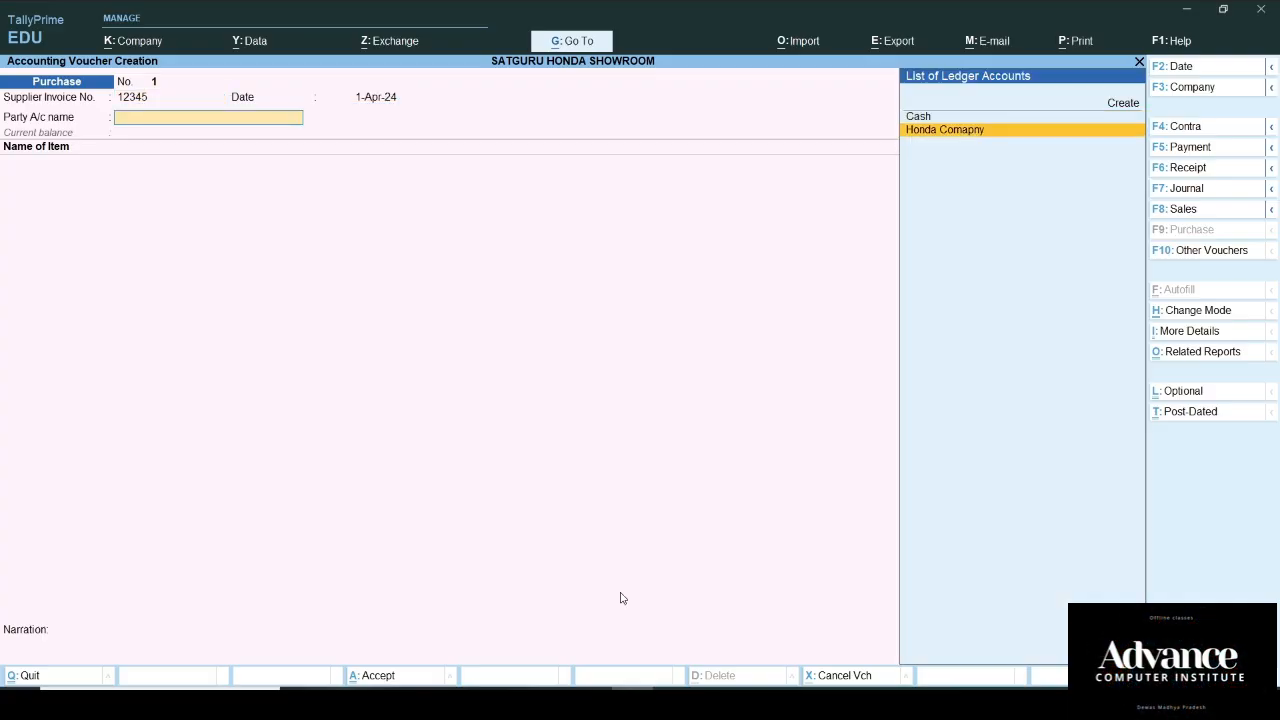
key(Return)
key(Return)
key(Return)
key(Return)
key(Return)
key(Return)
key(Return)
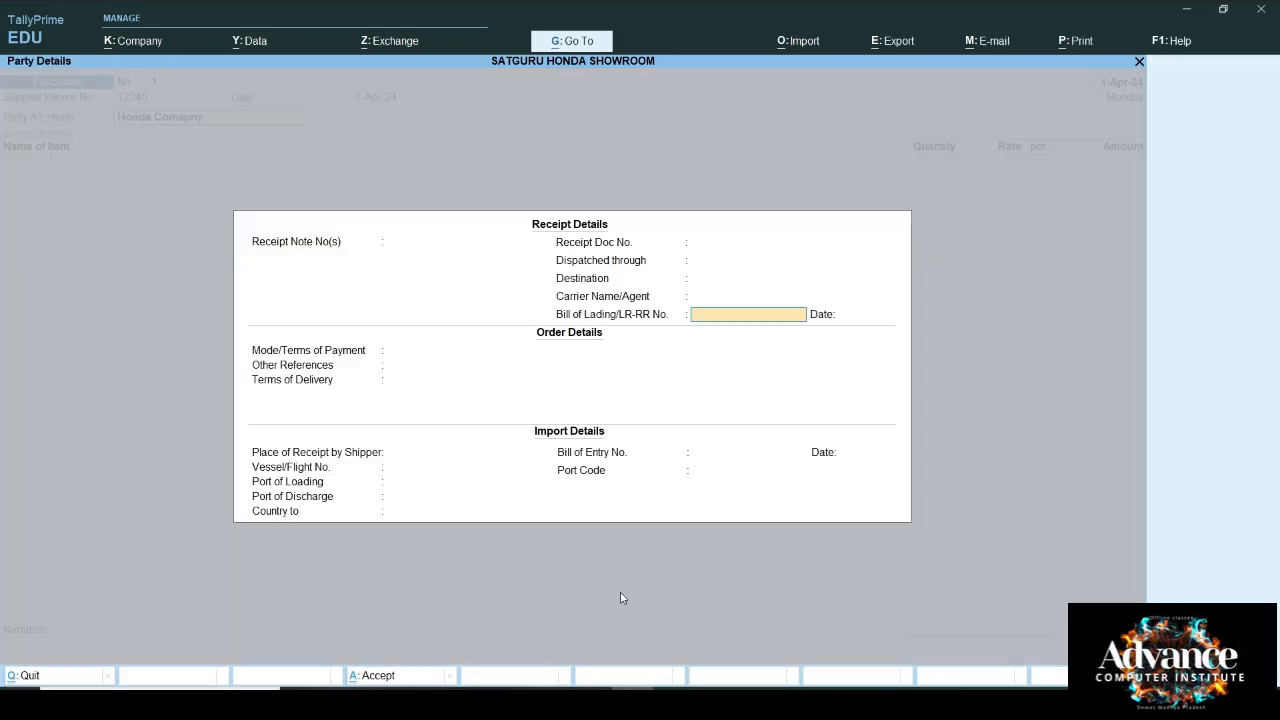
key(ctrl+a)
key(ctrl+a)
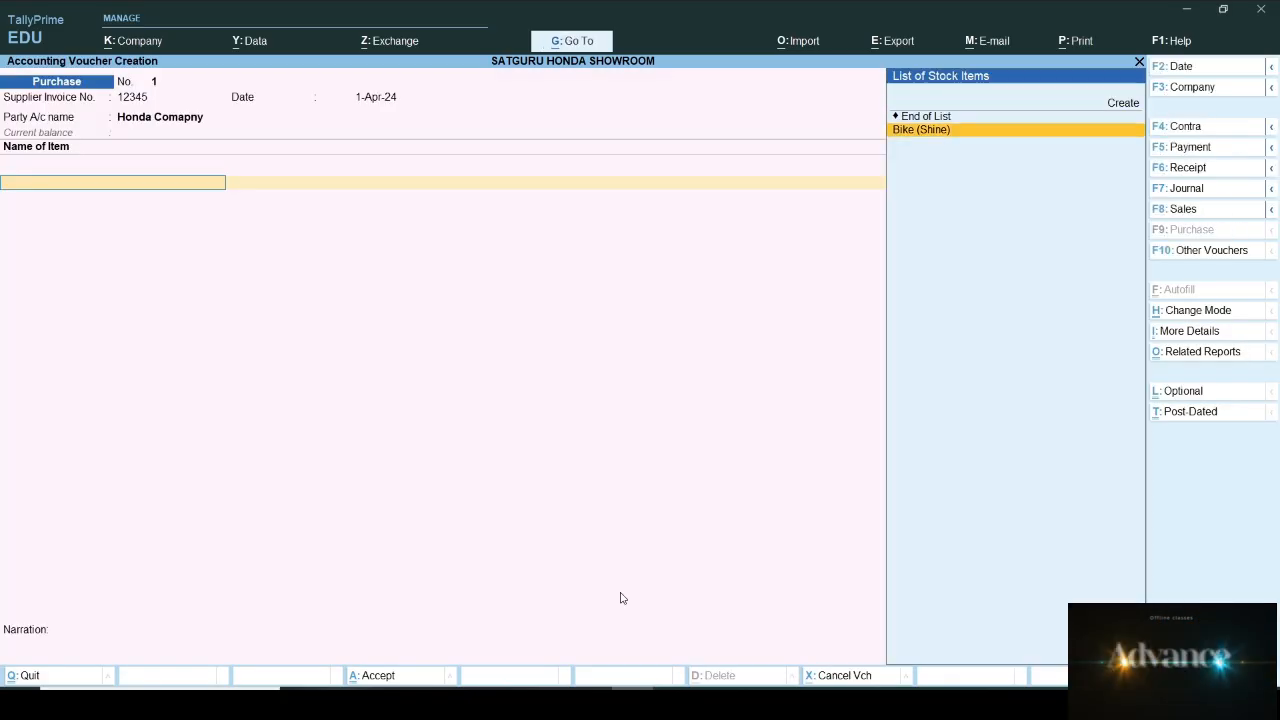
Step: Add 70 nos of Bike (Shine) at 1,00,000.00, totalling 70,00,000.00
key(Return)
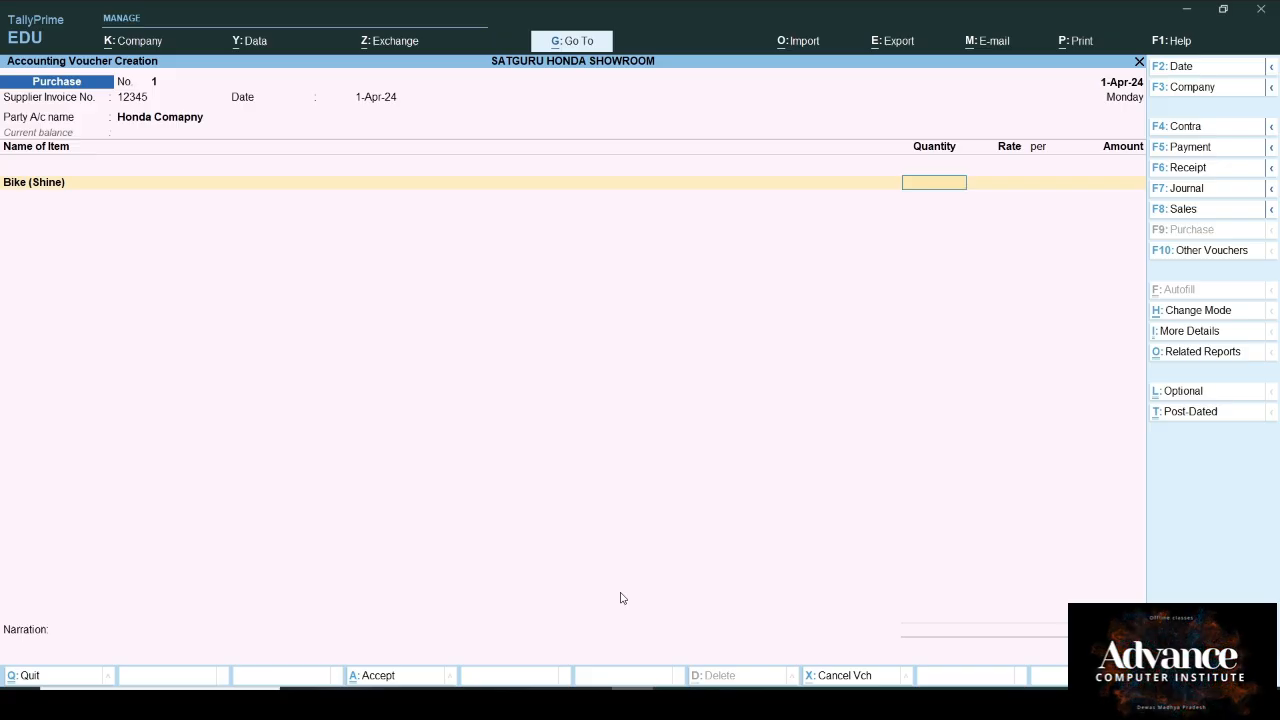
text(70)
key(Return)
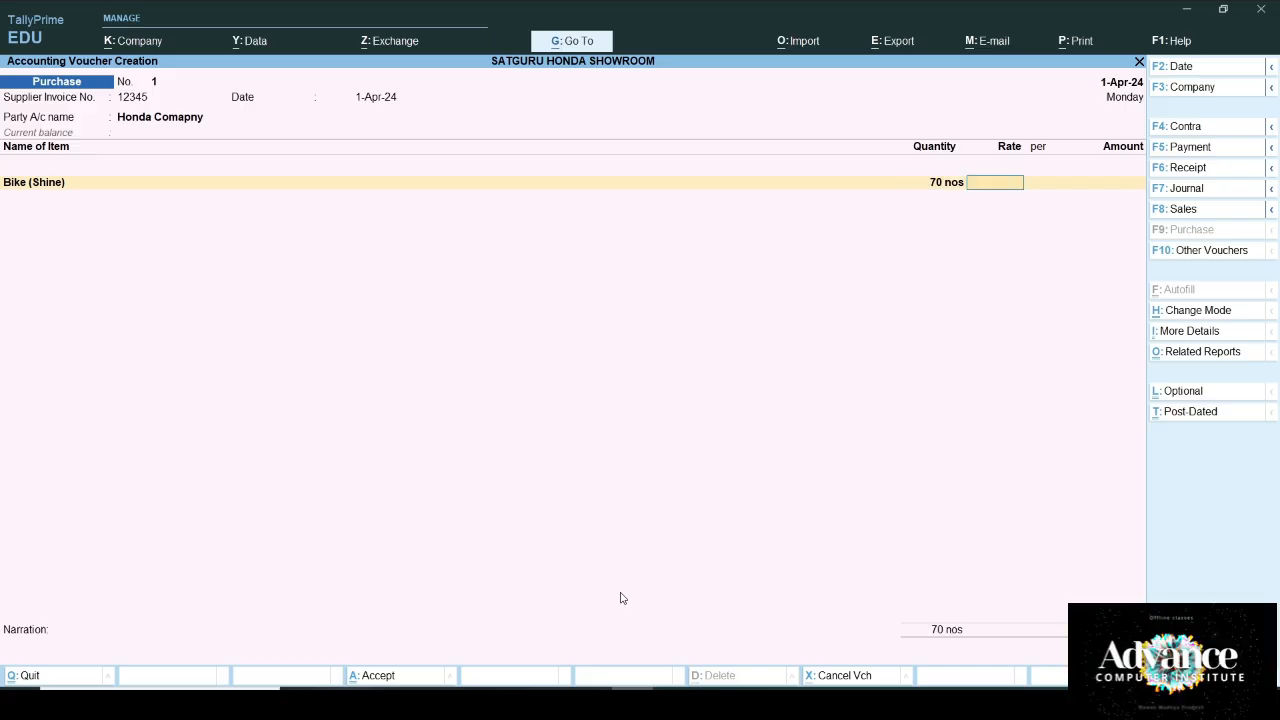
text(100000)
key(Return)
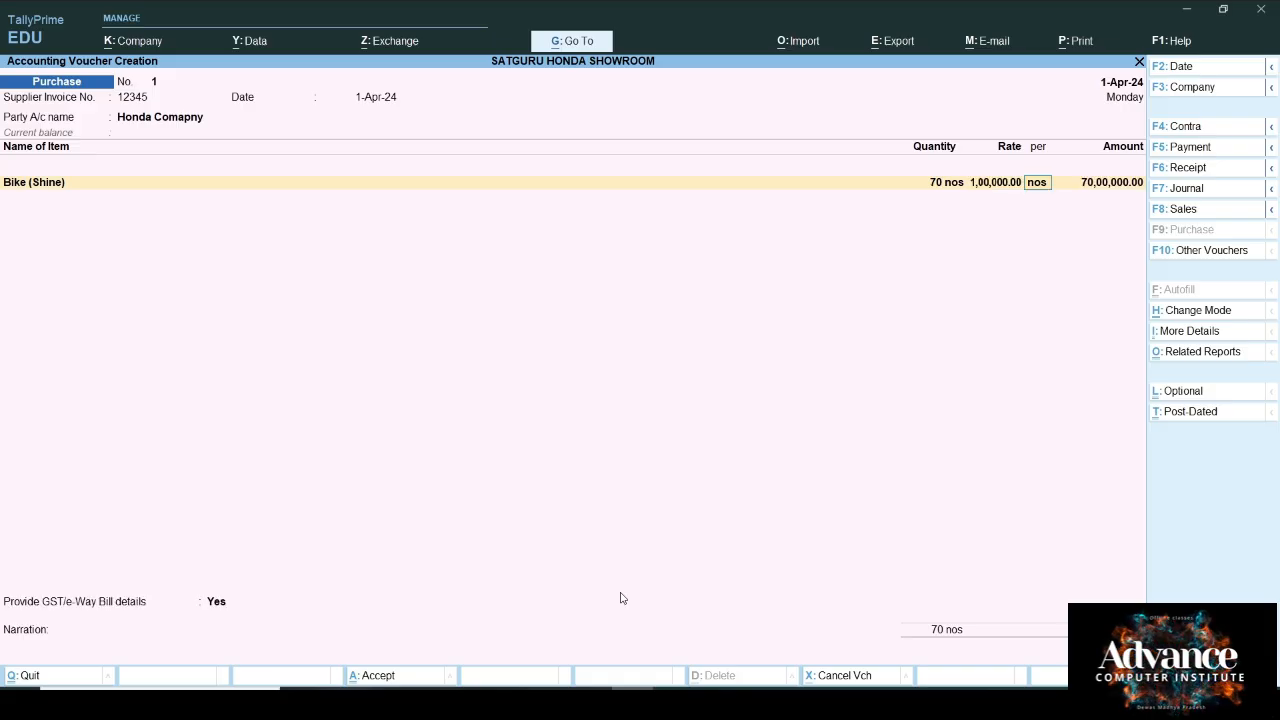
key(Return)
key(Return)
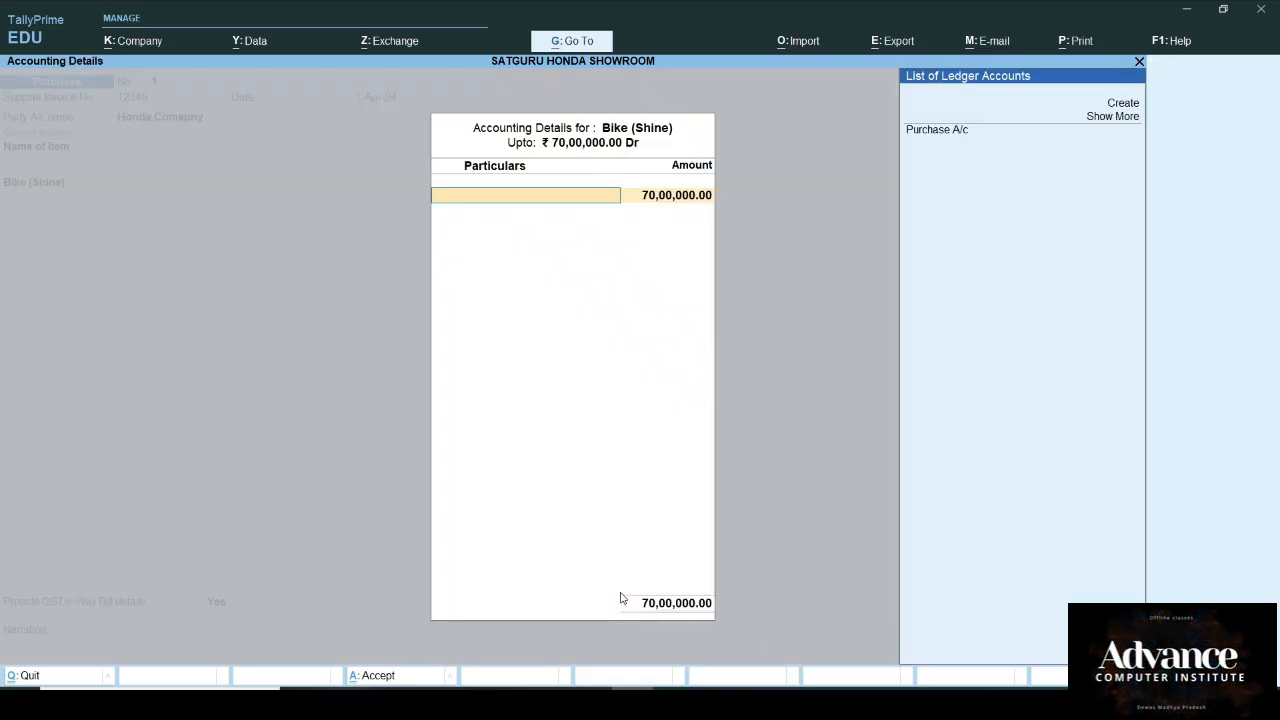
Step: Allocate the bikes to Purchase A/c and change the TDS 194Q assessable value to 2000000
key(Down)
key(Return)
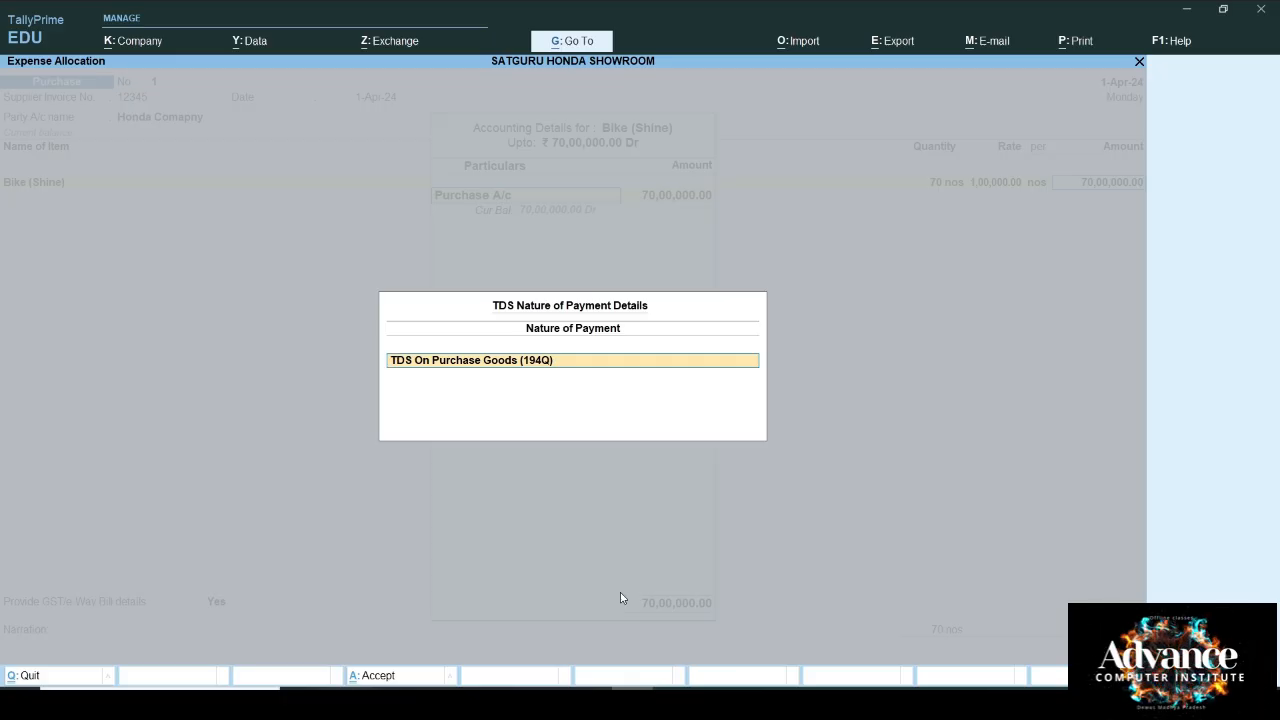
key(Return)
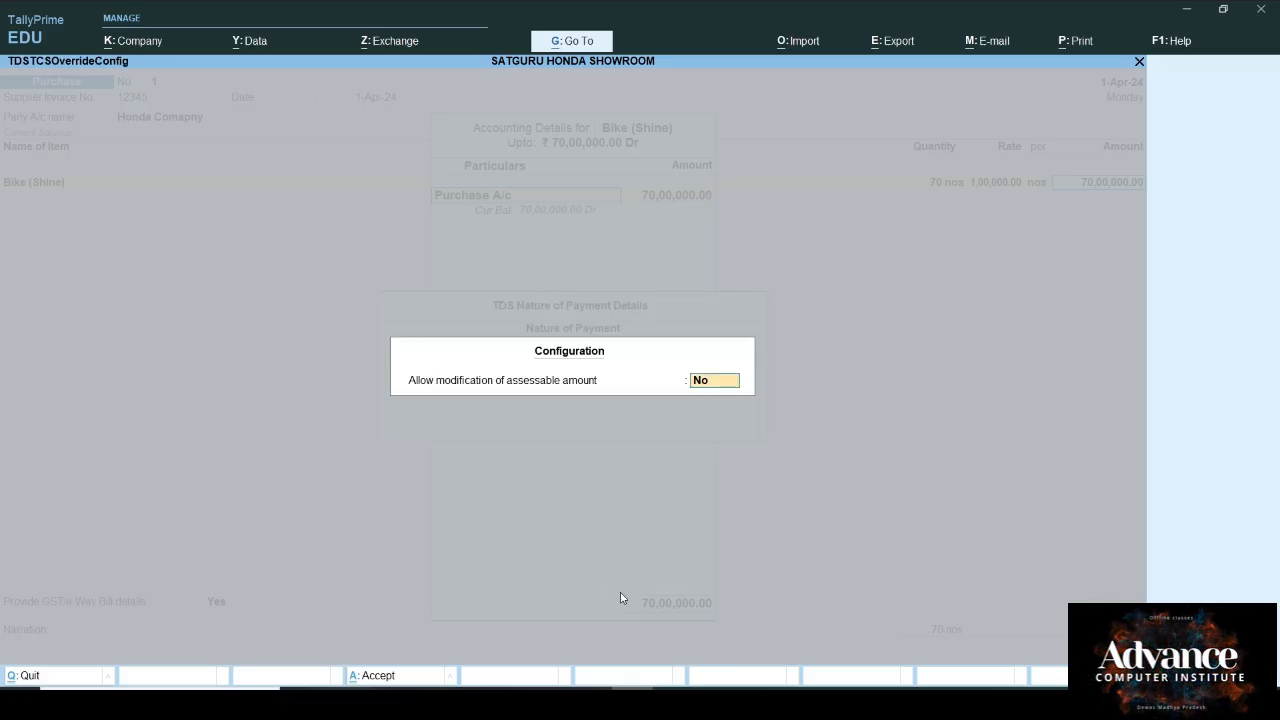
text(y)
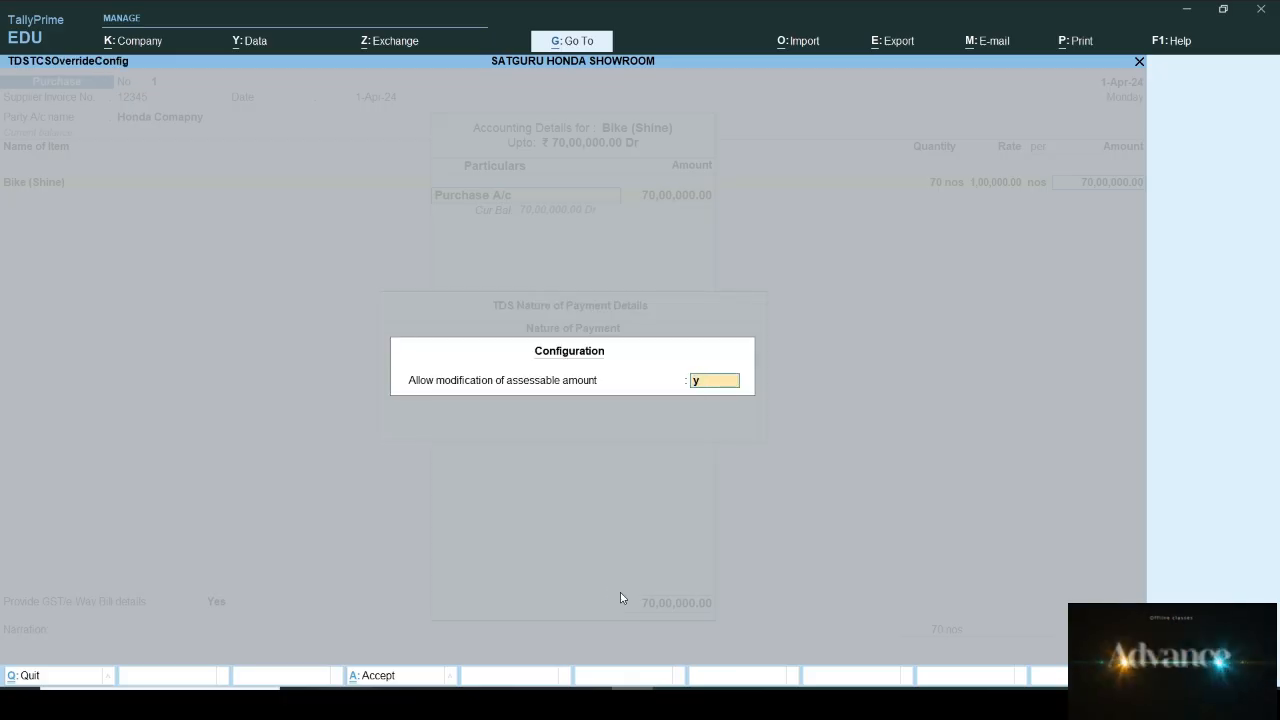
key(Return)
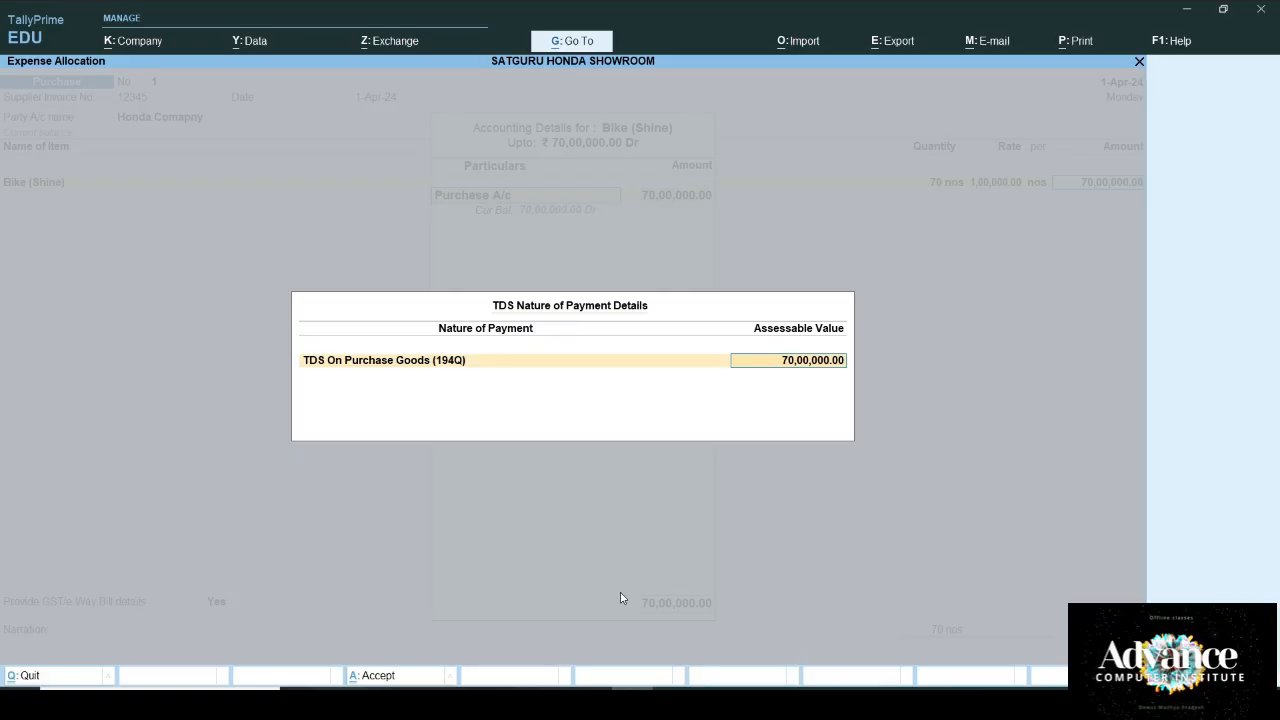
text(20)
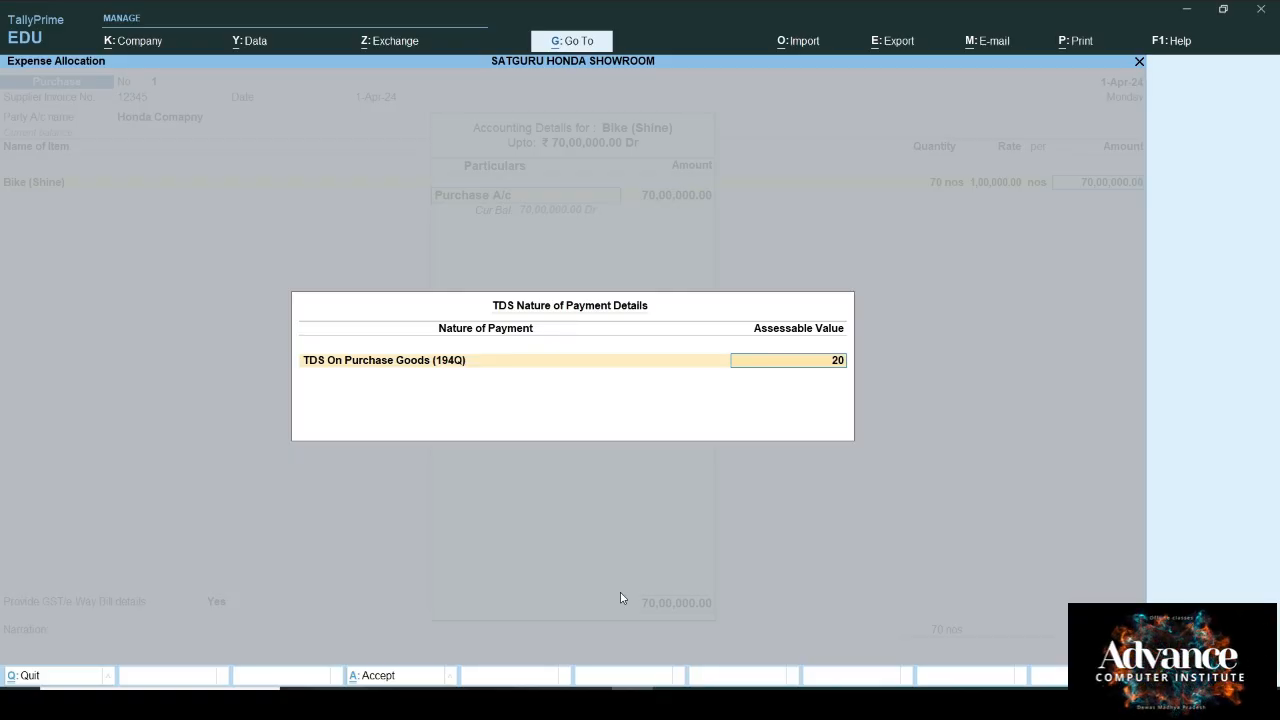
text(0000)
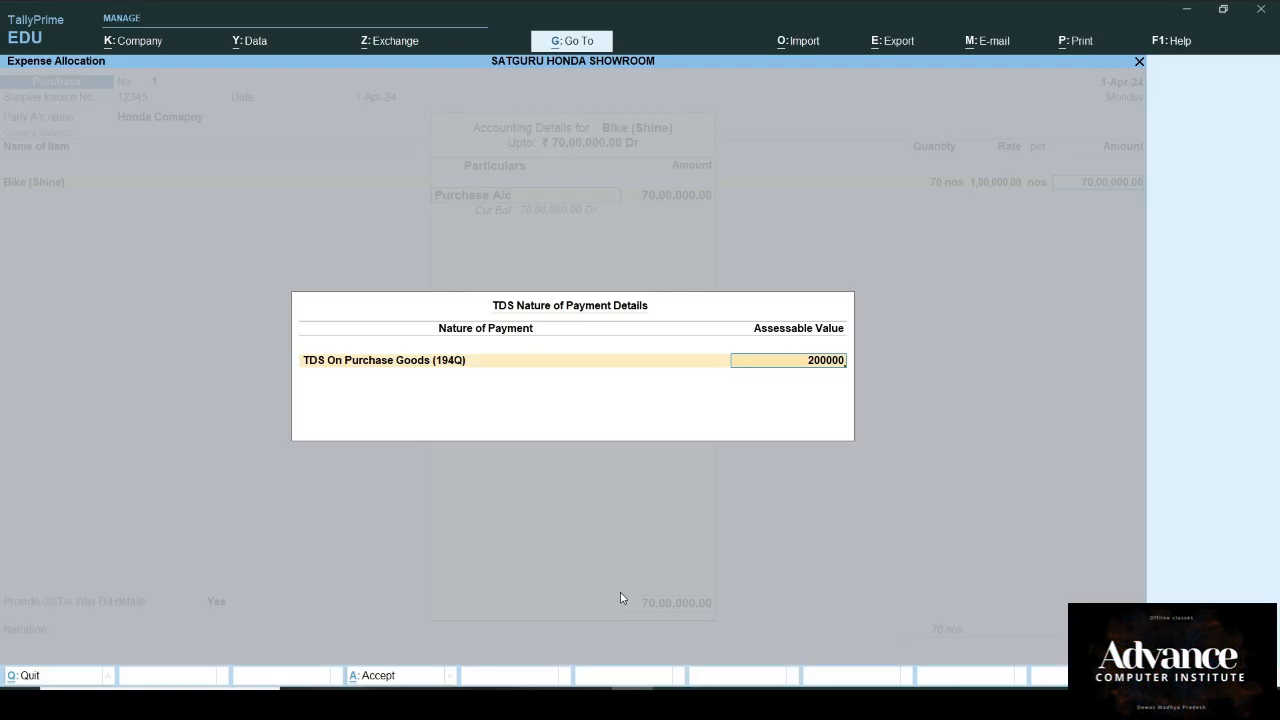
text(0)
key(Return)
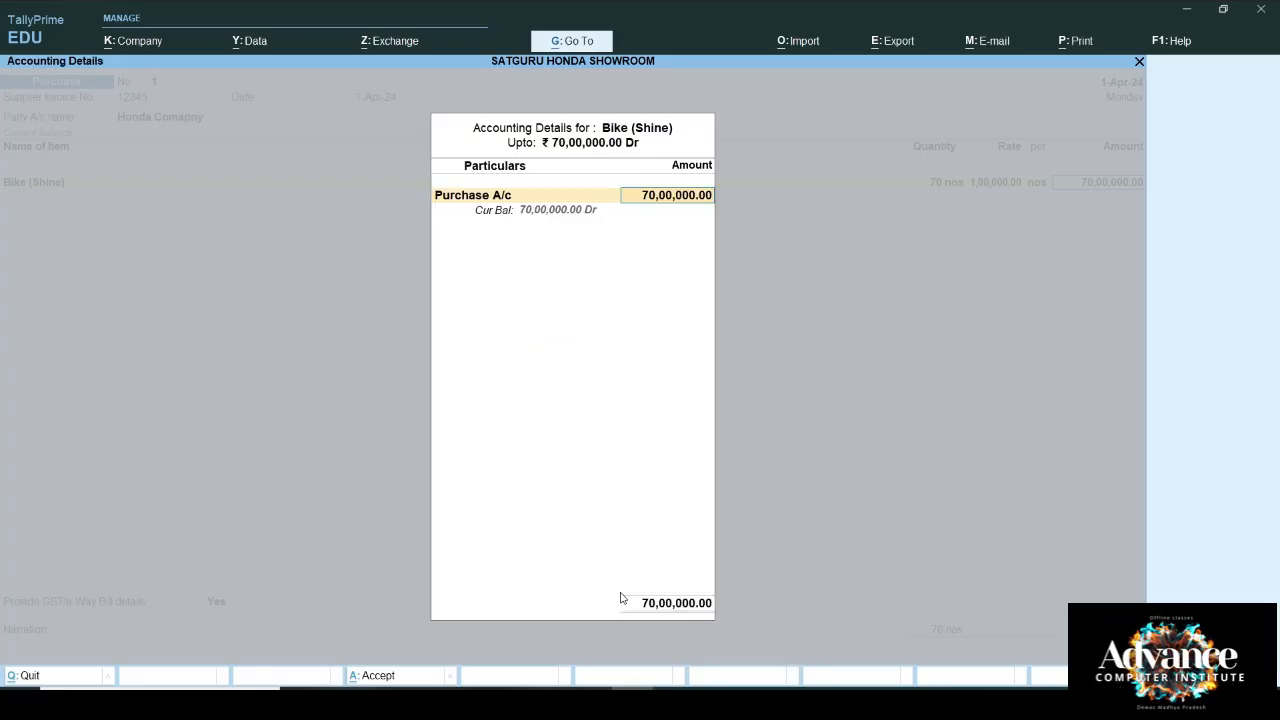
key(Return)
key(Return)
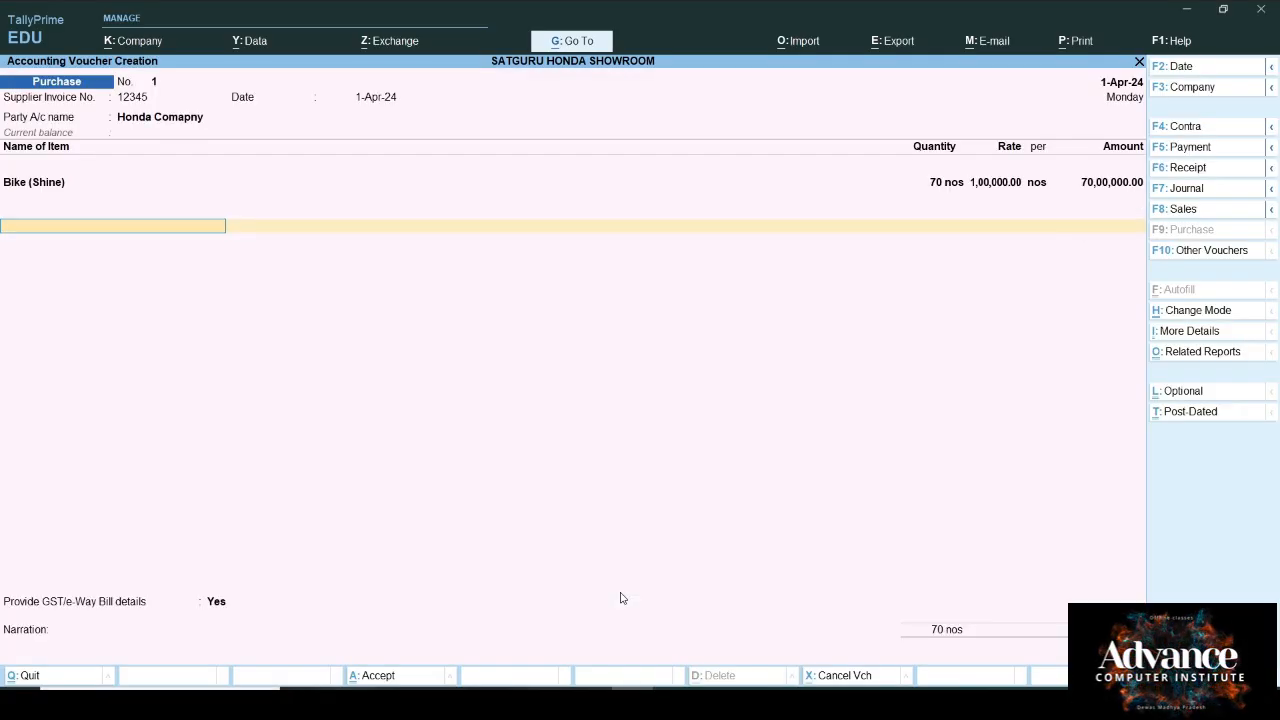
Step: Add CGST@9% and SGST lines of 6,30,000 each plus a 2,000 TDS deduction
key(Down)
key(Down)
key(Down)
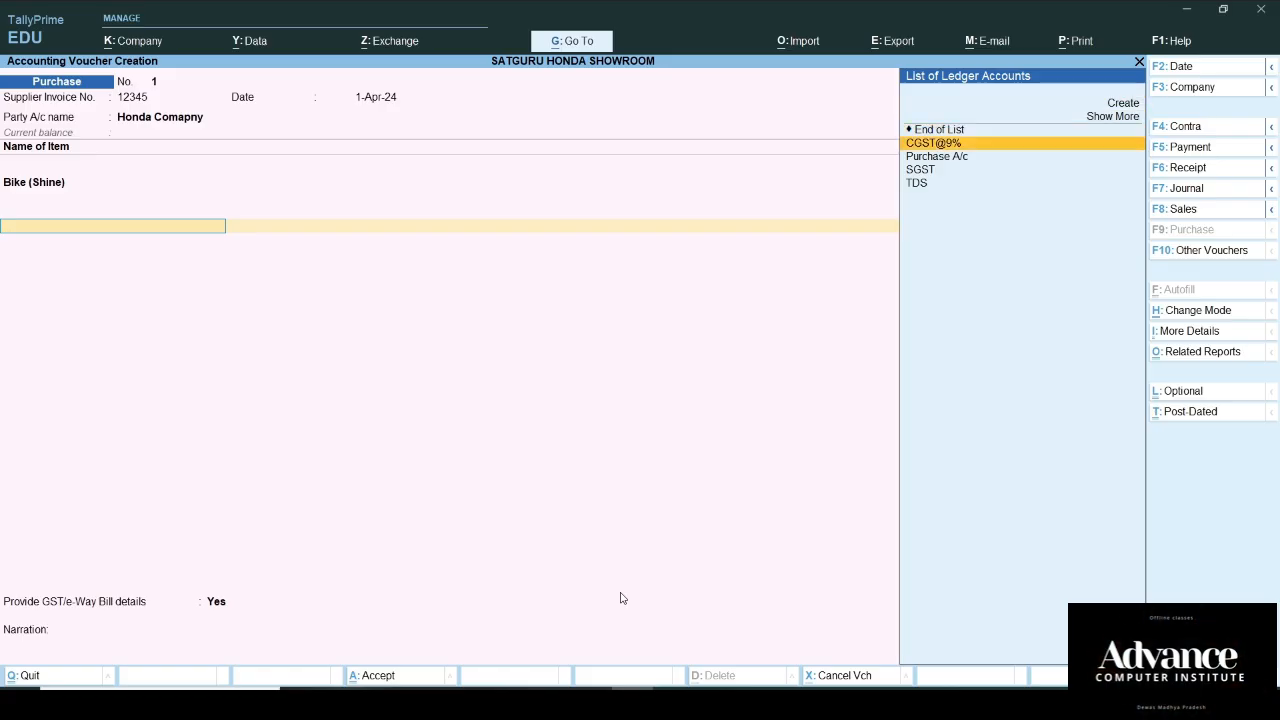
key(Return)
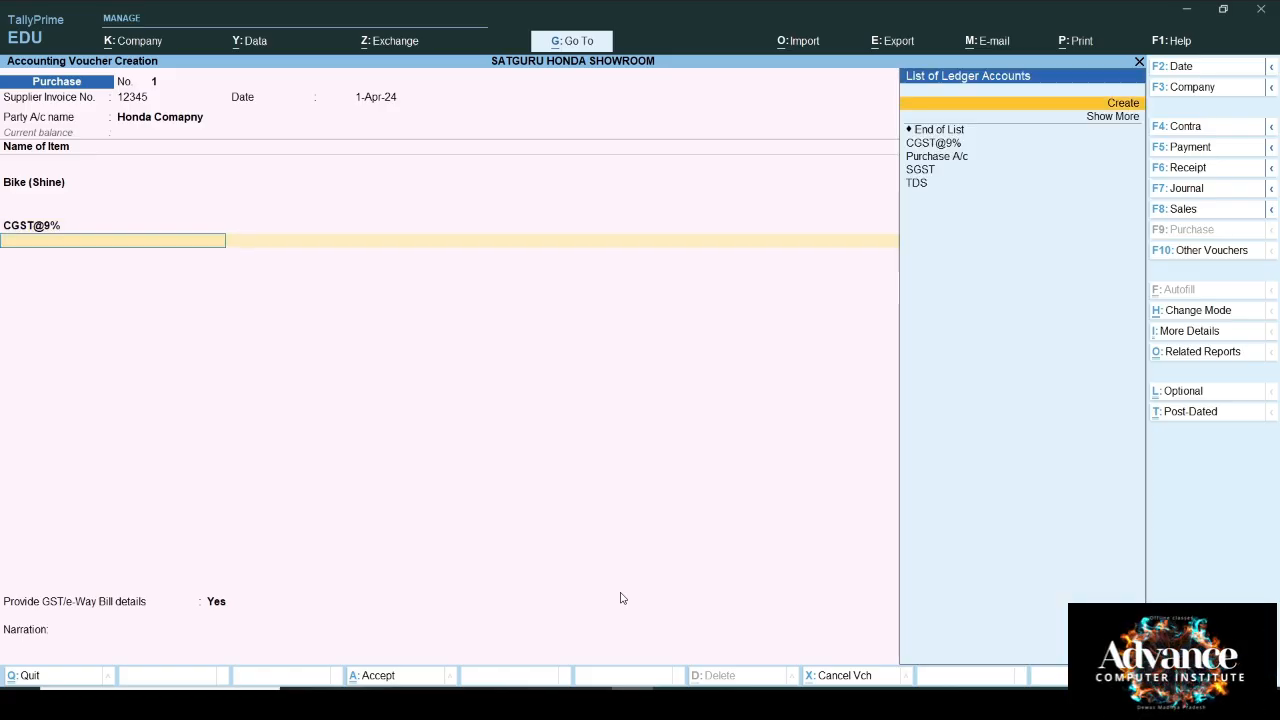
key(Down)
key(Down)
key(Down)
key(Down)
key(Down)
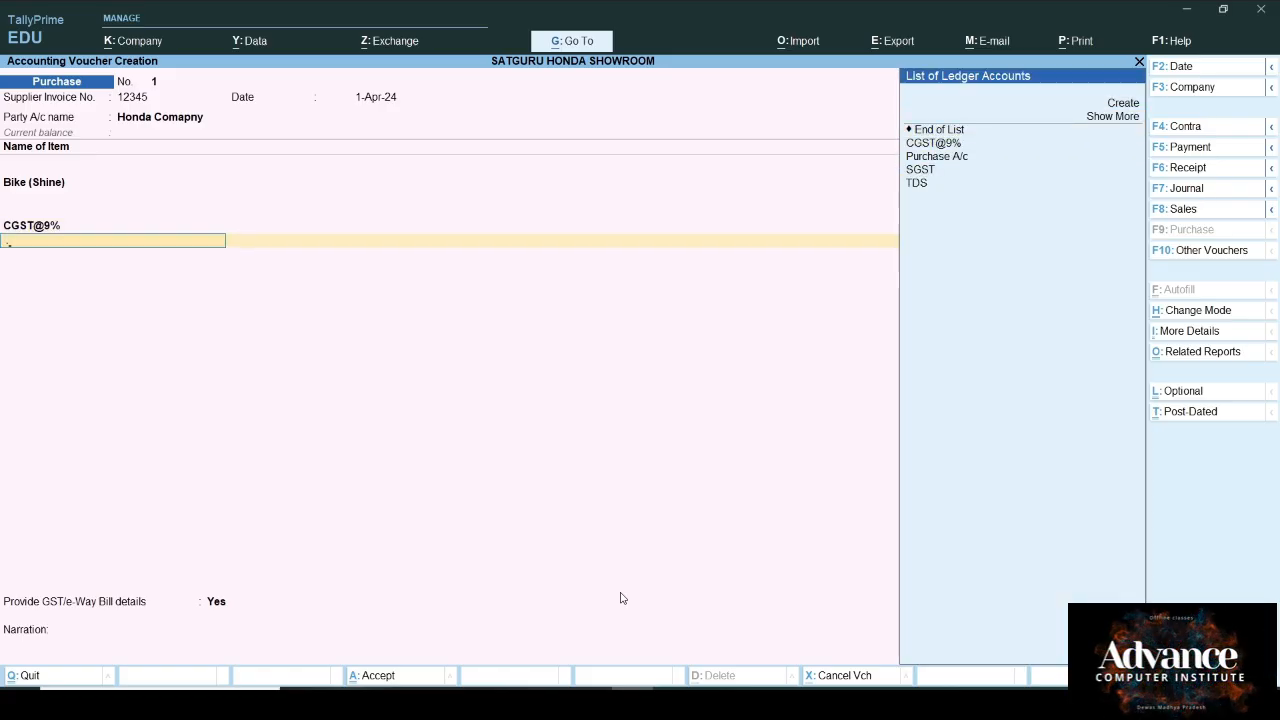
key(Down)
key(Down)
key(Down)
key(Down)
key(Down)
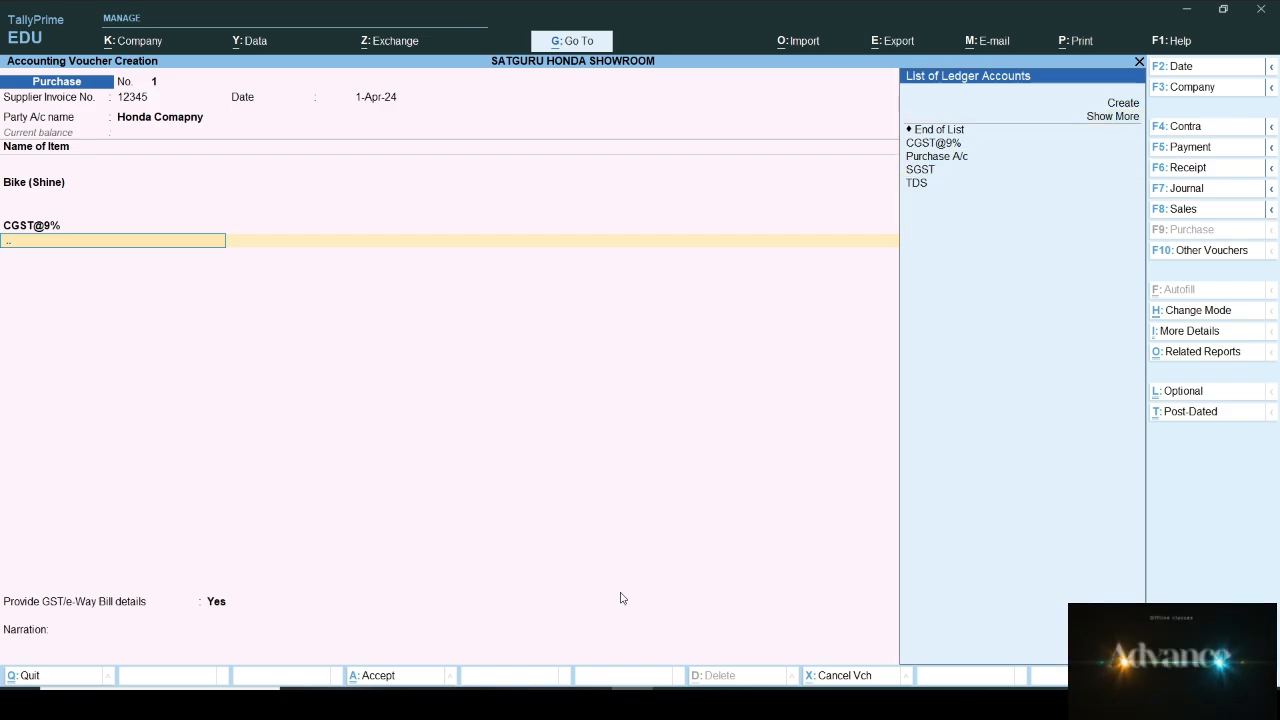
key(Down)
key(Down)
key(Down)
key(Down)
key(Down)
key(Down)
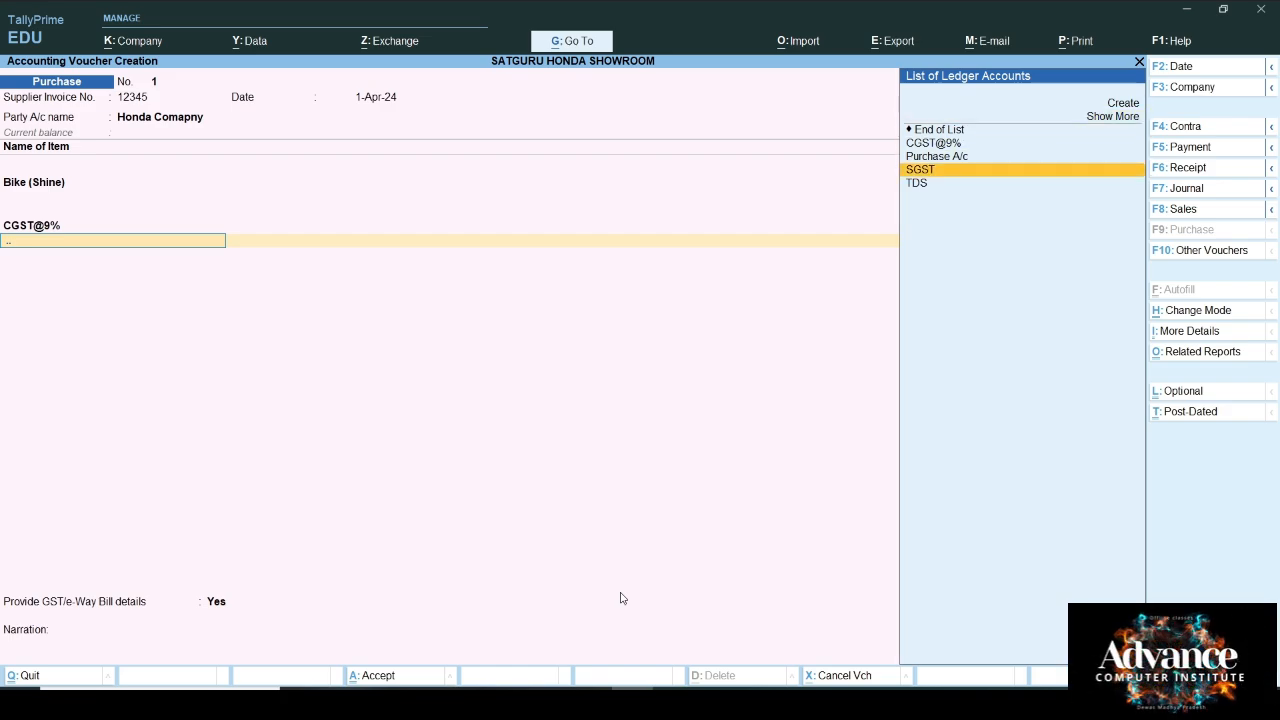
key(Return)
key(Return)
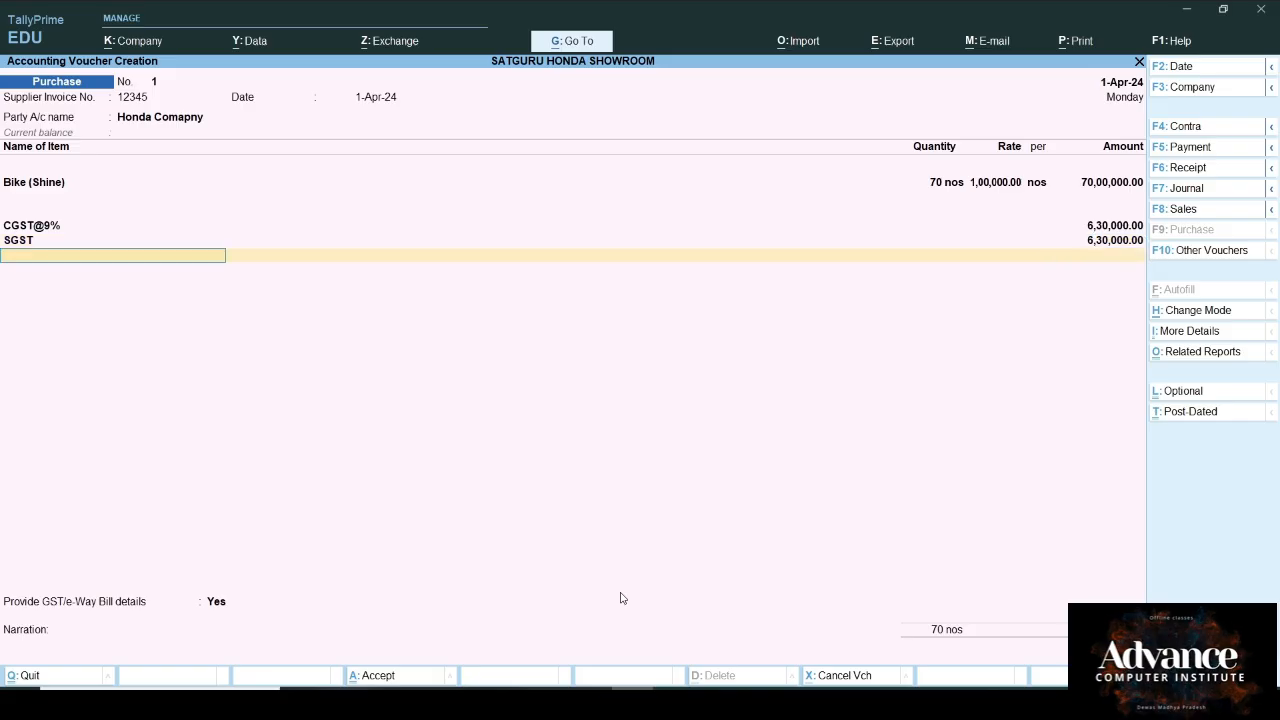
text(T)
key(Return)
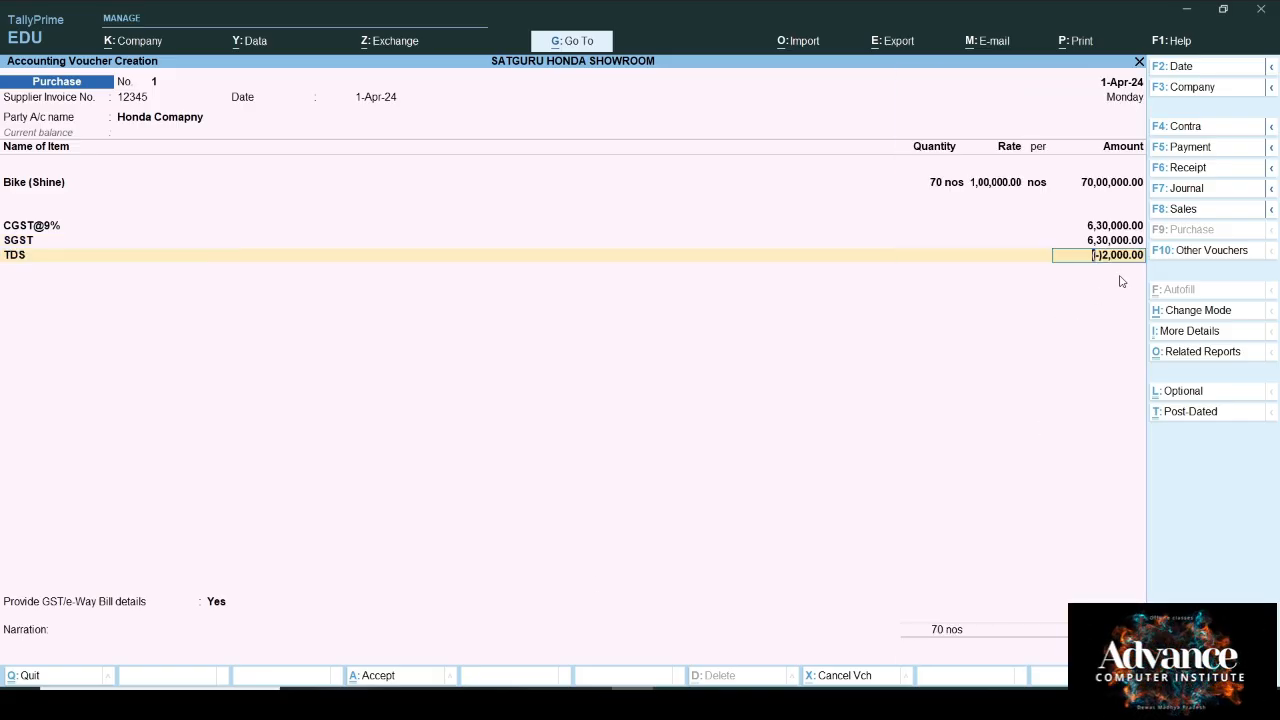
key(Return)
key(Return)
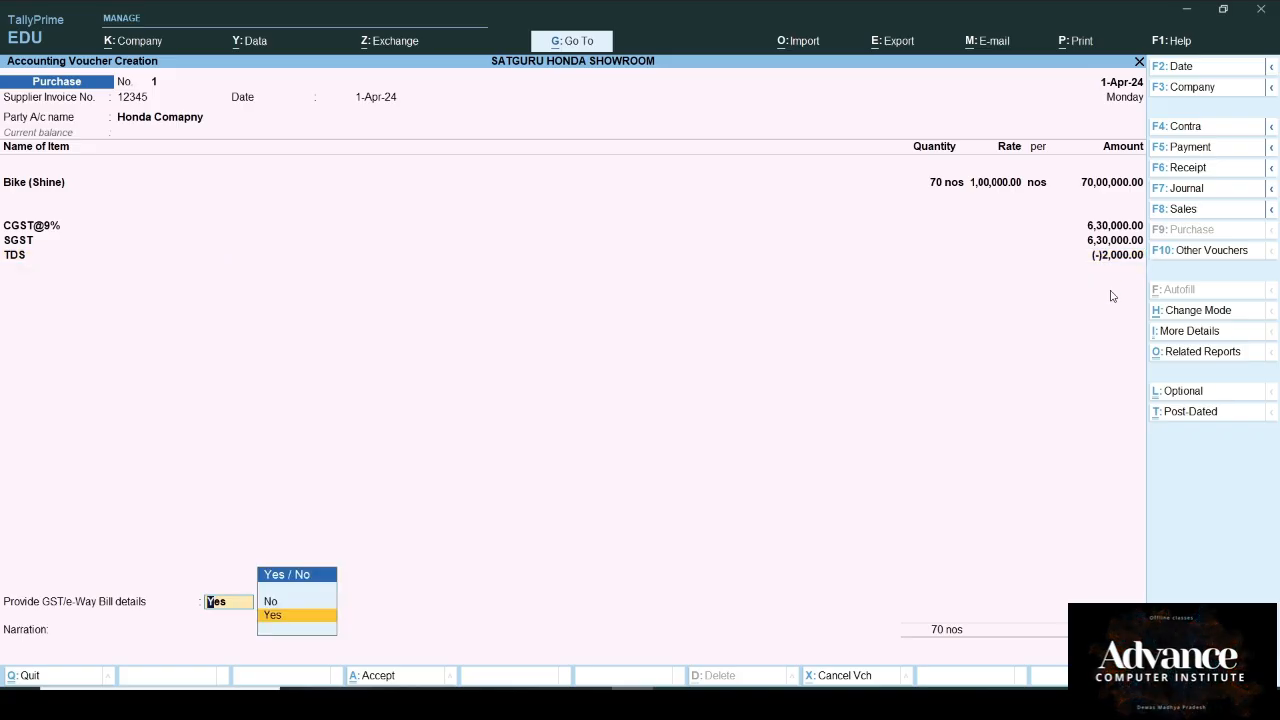
Step: Keep e-Way Bill details Yes, enter New Ref 12345 bill references, and save the voucher
key(Return)
key(Return)
key(Return)
key(Return)
key(Return)
key(Return)
key(Return)
key(Return)
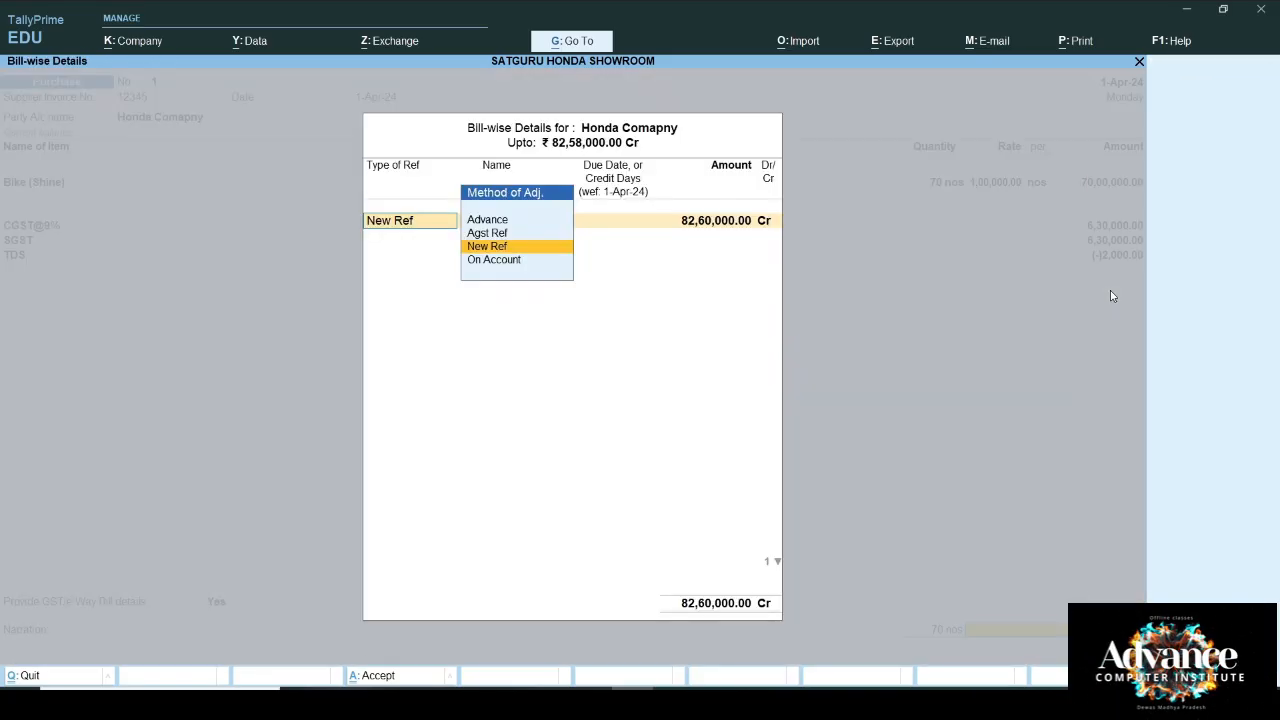
key(Return)
key(Return)
key(Return)
key(Return)
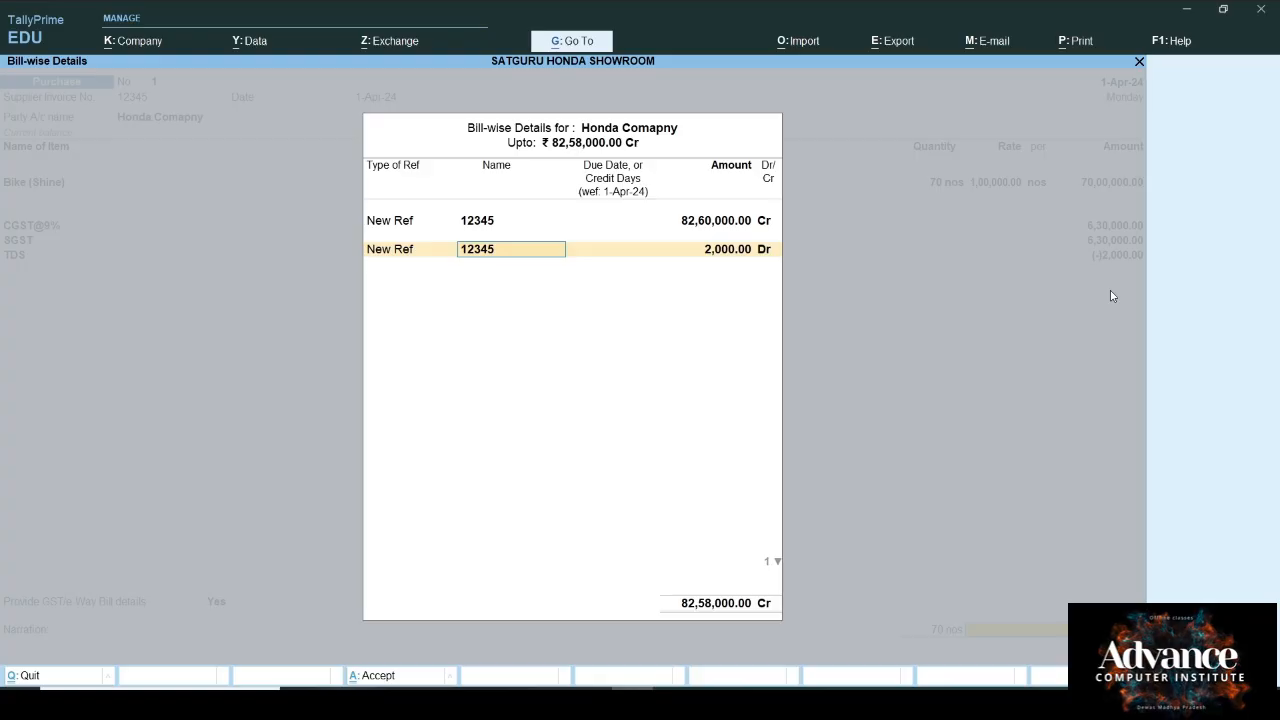
key(Return)
key(Return)
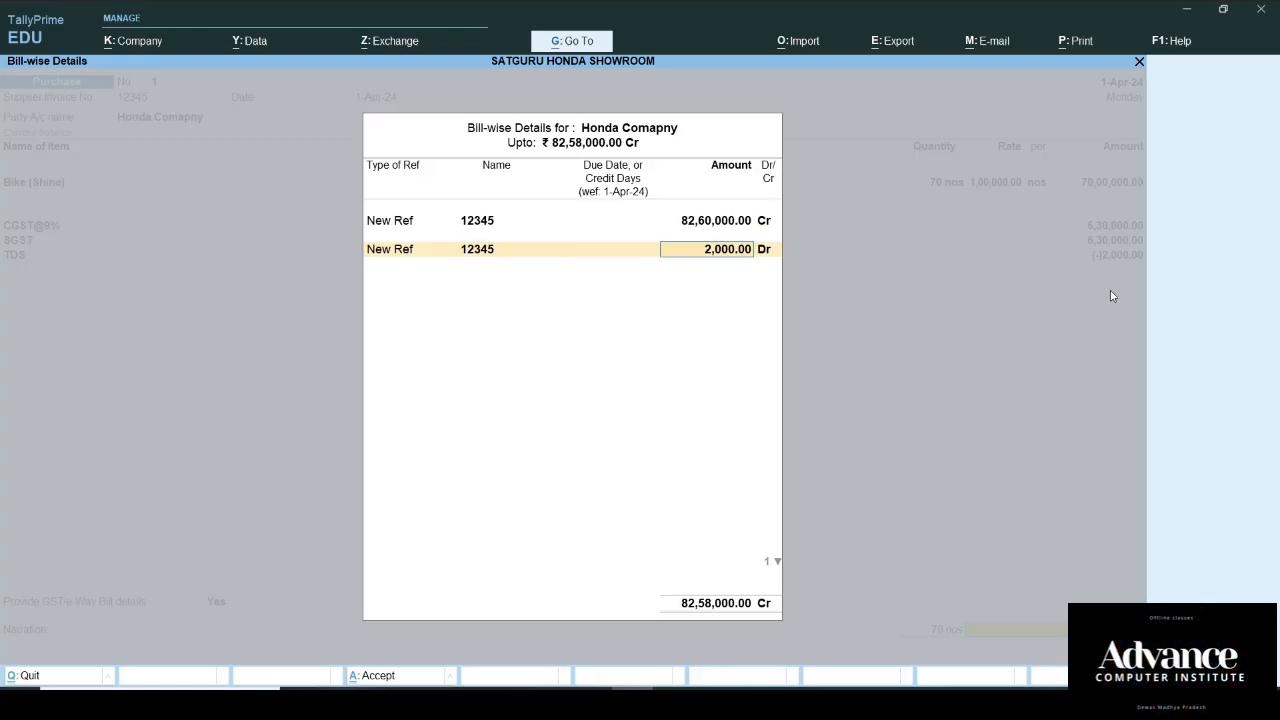
key(Return)
key(Return)
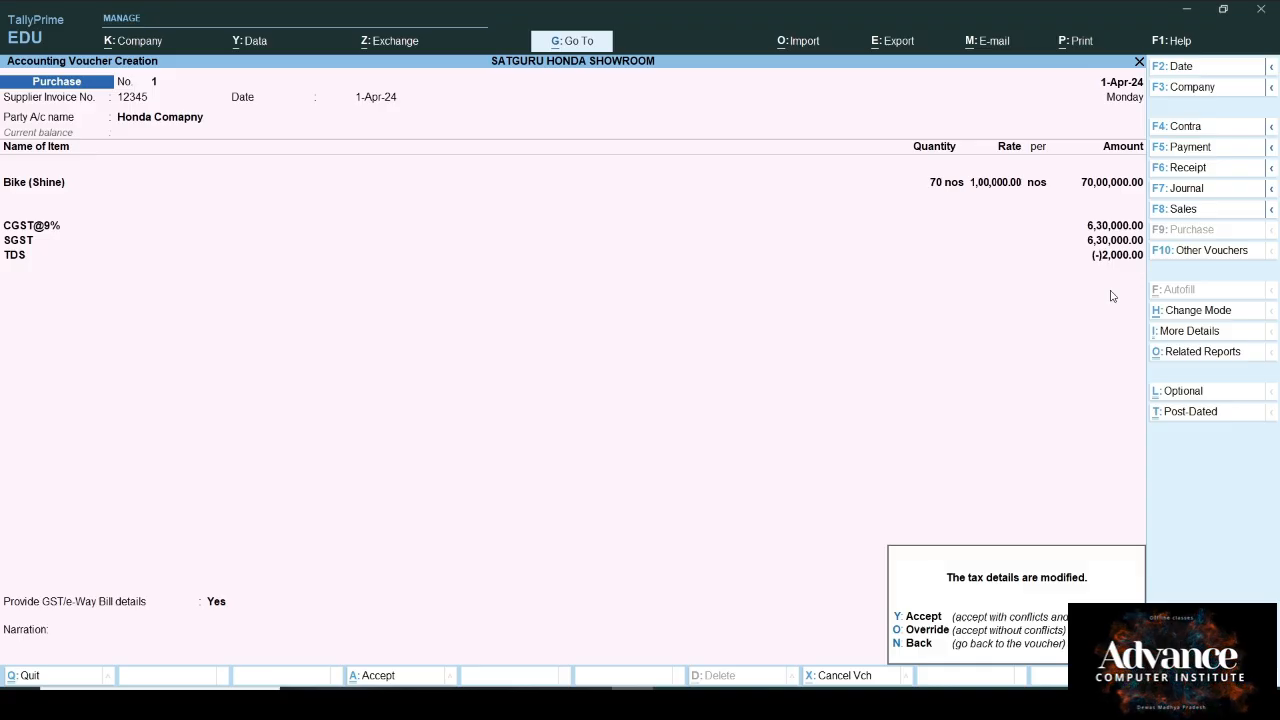
key(y)
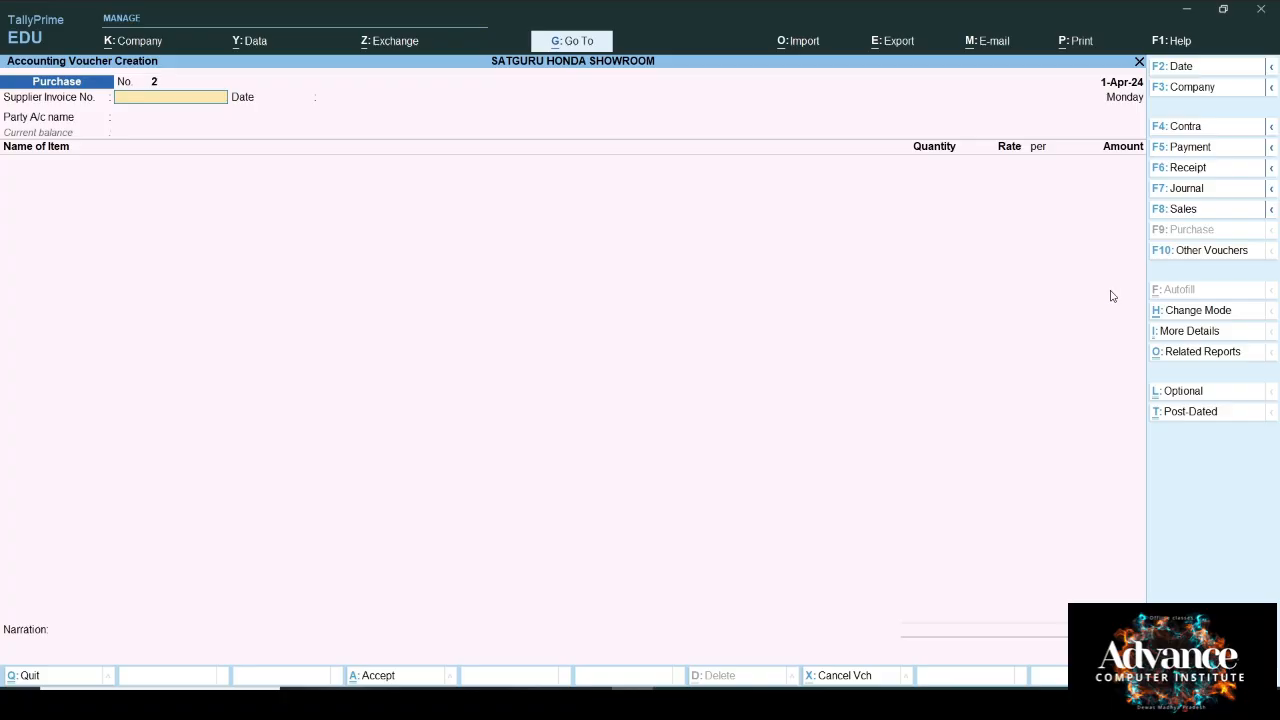
Step: Open Form 26Q under Statutory Reports > TDS Reports to review the 2,000 TDS deduction
key(Escape)
key(Down)
key(Down)
key(Down)
key(Down)
key(Down)
key(Down)
key(Down)
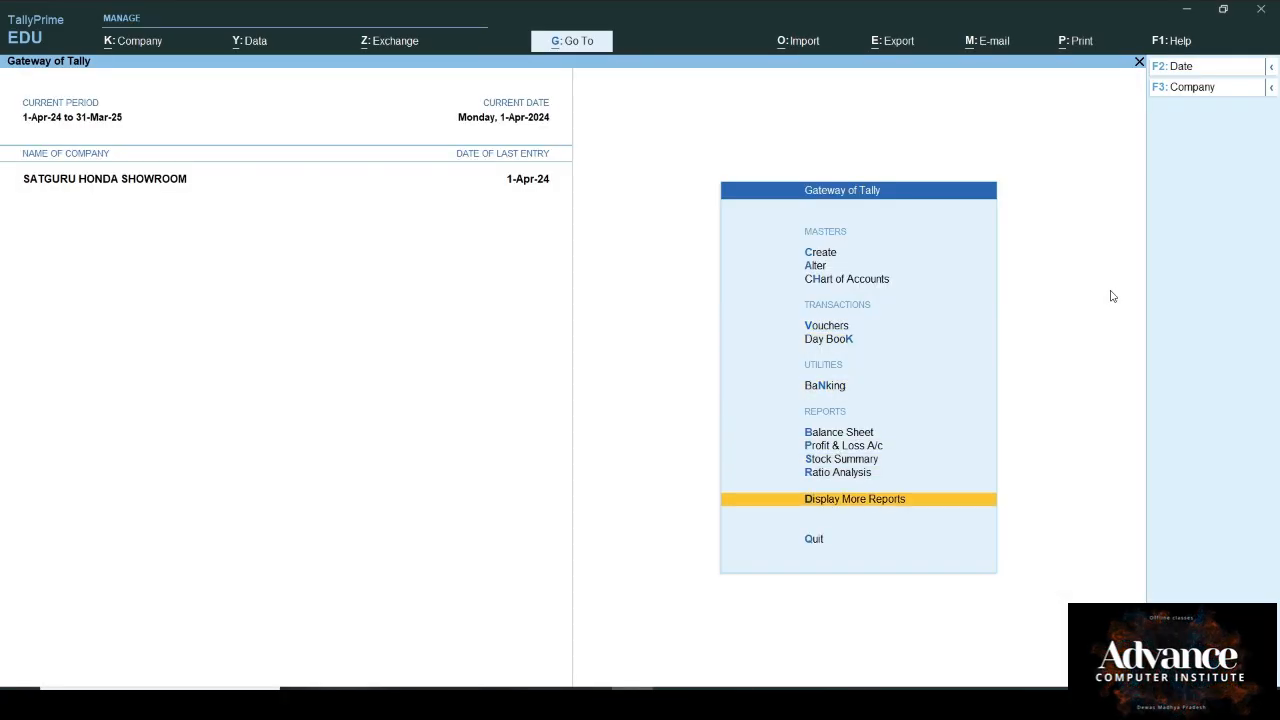
key(Return)
key(Down)
key(Down)
key(Down)
key(Down)
key(Down)
key(Down)
key(Down)
key(Down)
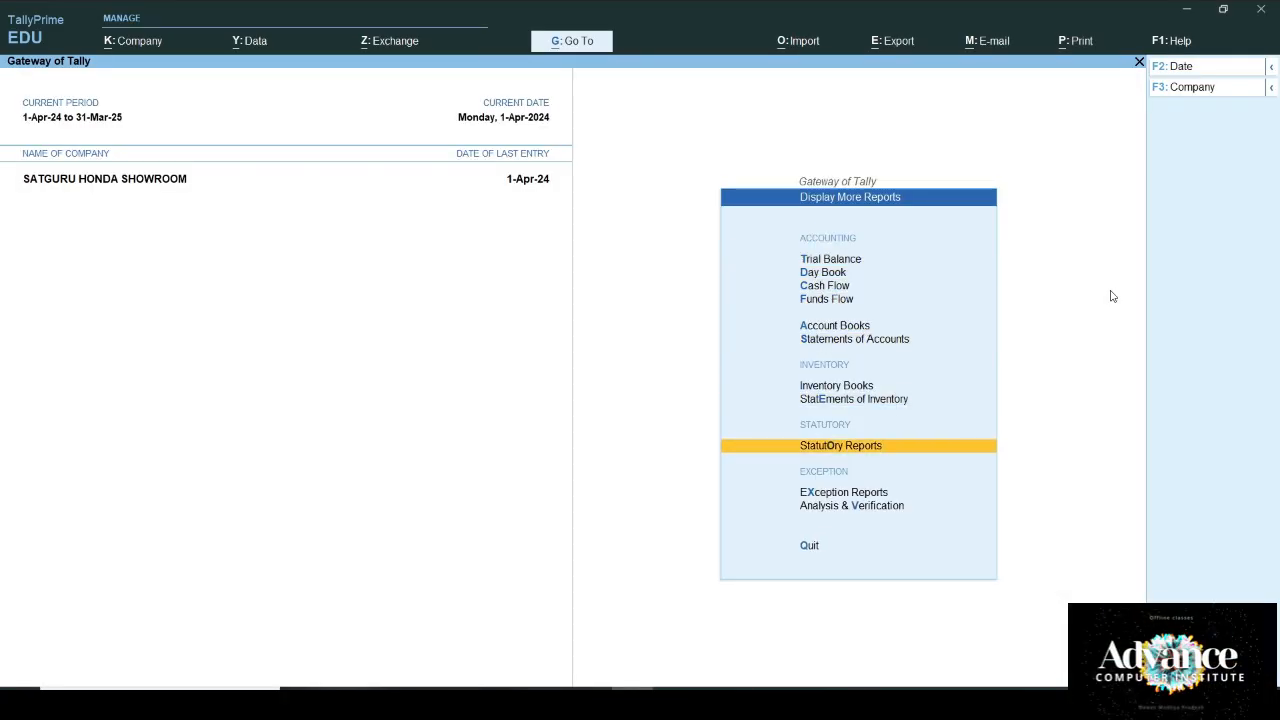
key(Return)
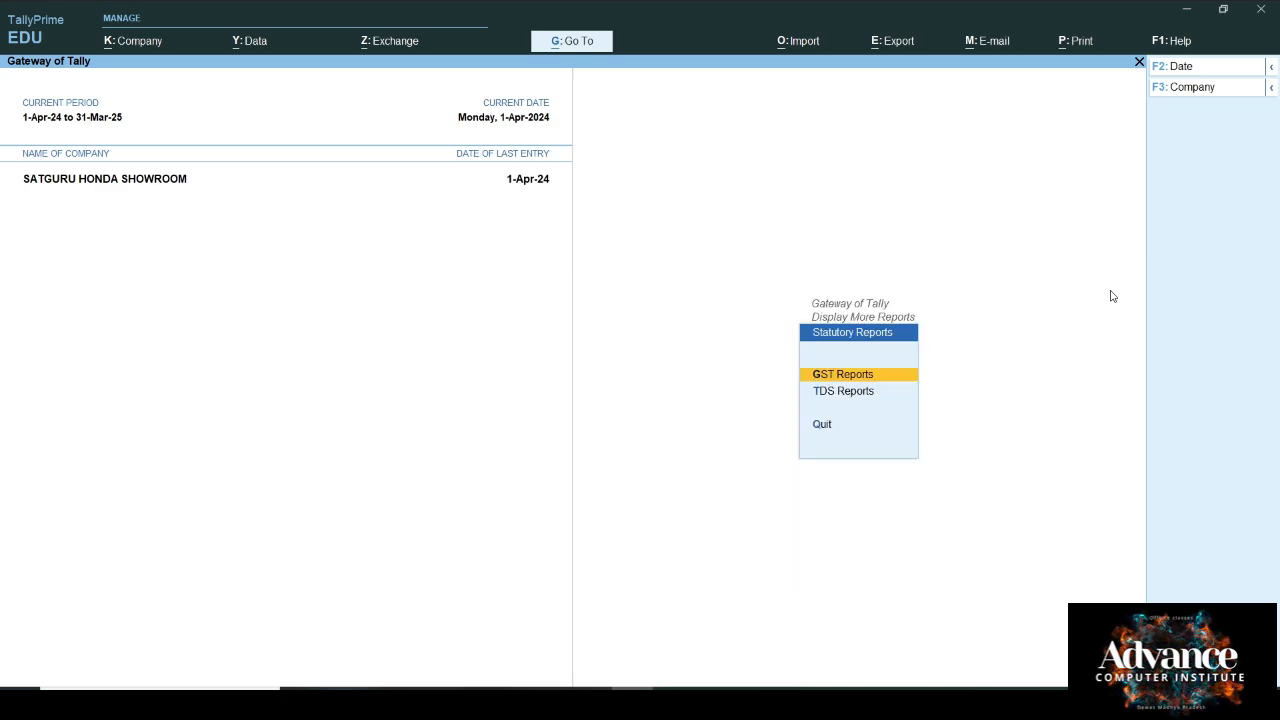
key(Down)
key(Return)
key(Down)
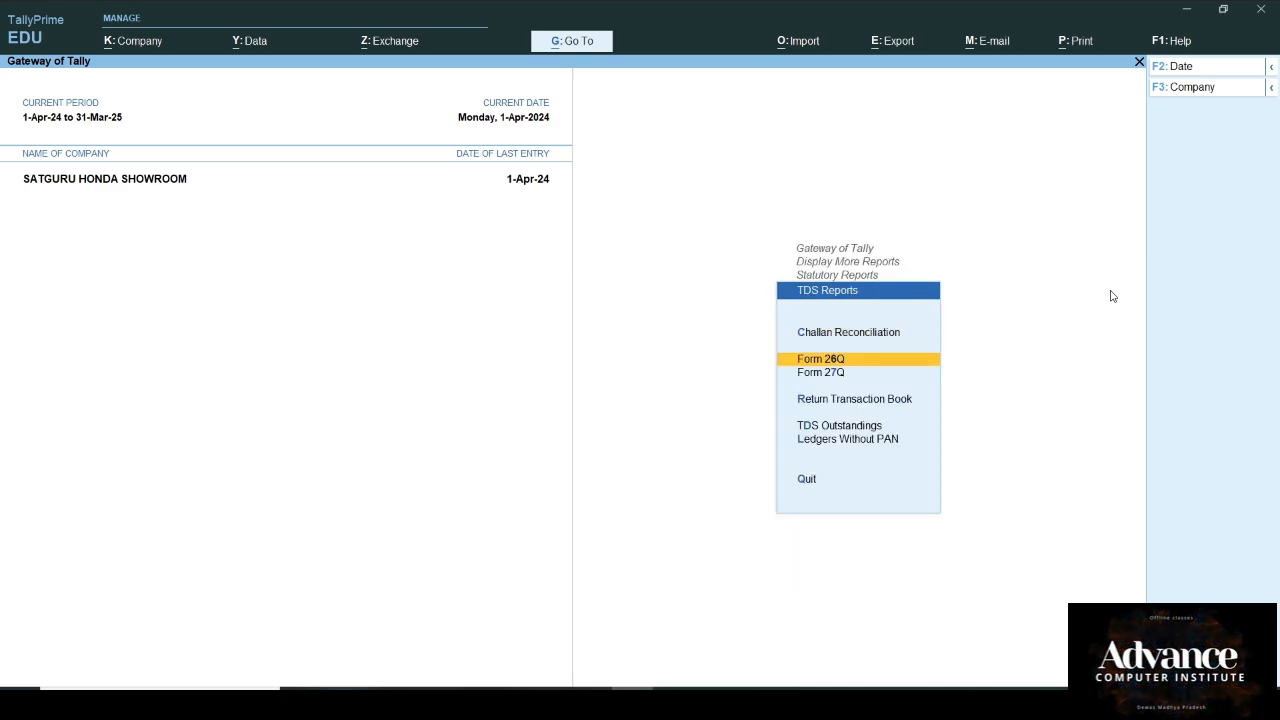
key(Return)
key(Down)
key(Down)
key(Down)
key(Down)
key(Up)
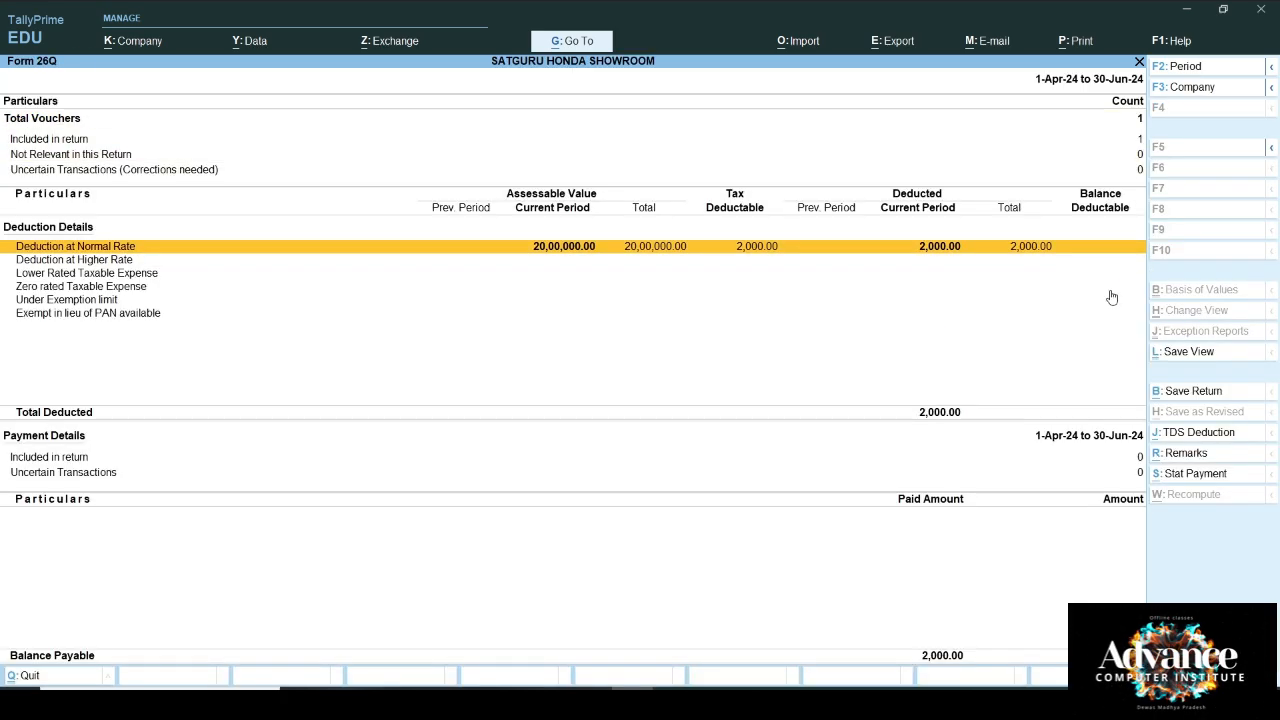
Step: Check the Honda purchase entry in the Day Book, then return to Gateway of Tally
key(Escape)
key(Escape)
key(Escape)
key(Escape)
key(Escape)
key(Escape)
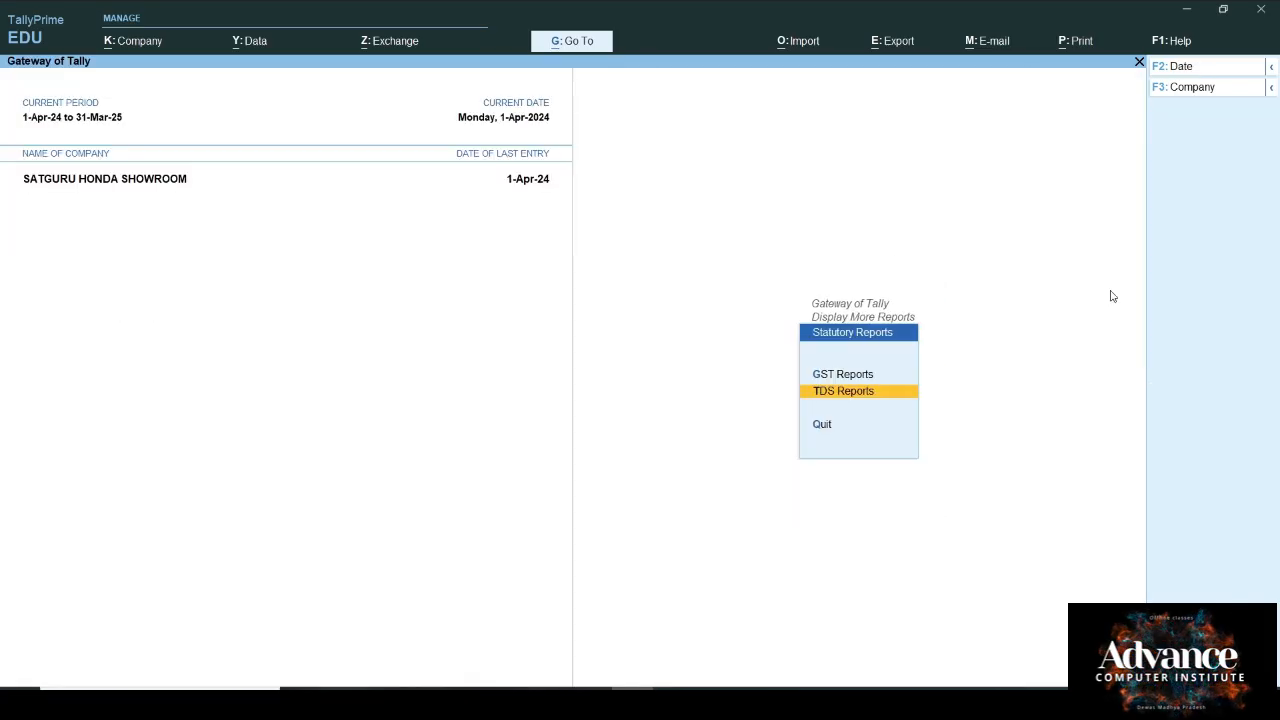
key(Down)
key(Down)
key(Down)
key(Down)
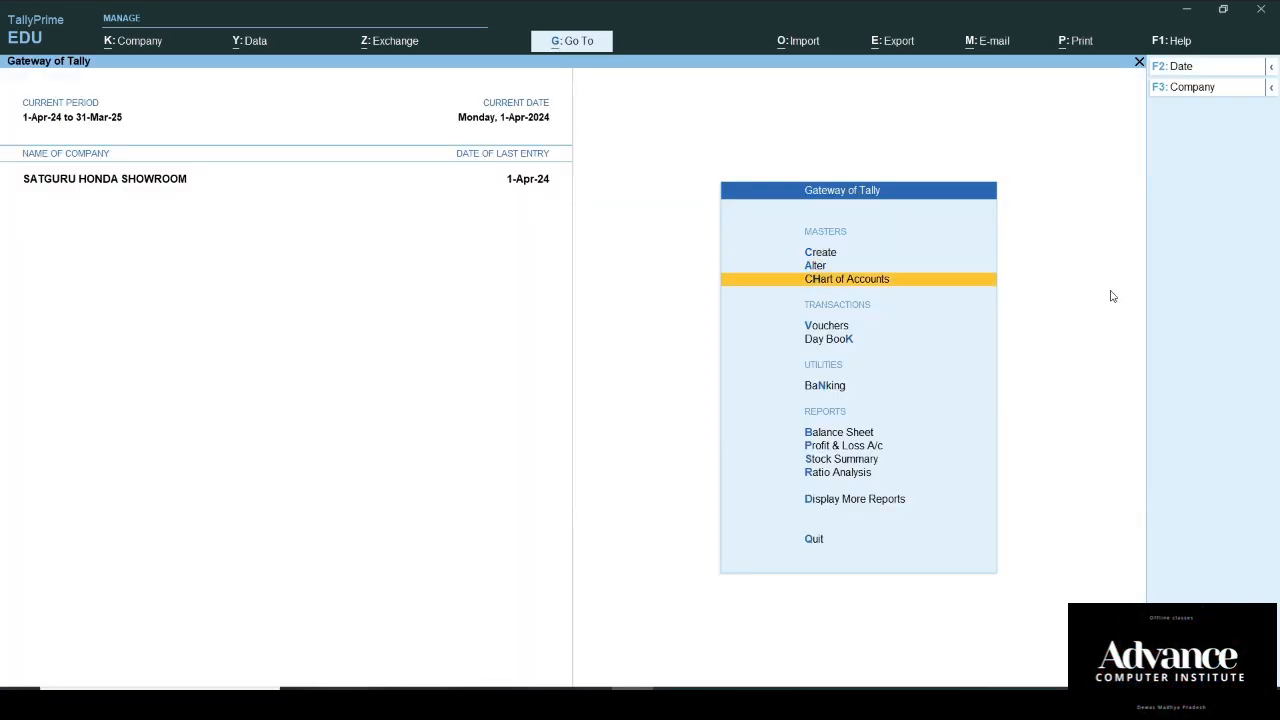
key(Return)
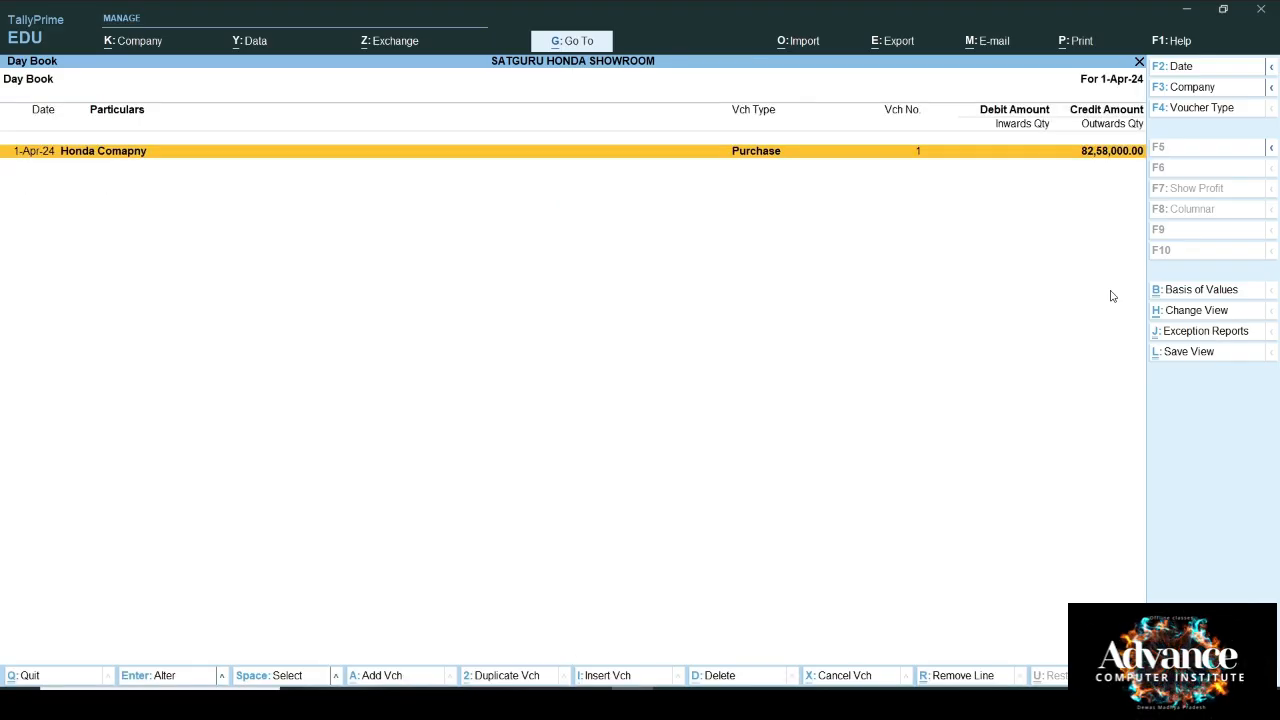
key(Escape)
key(Up)
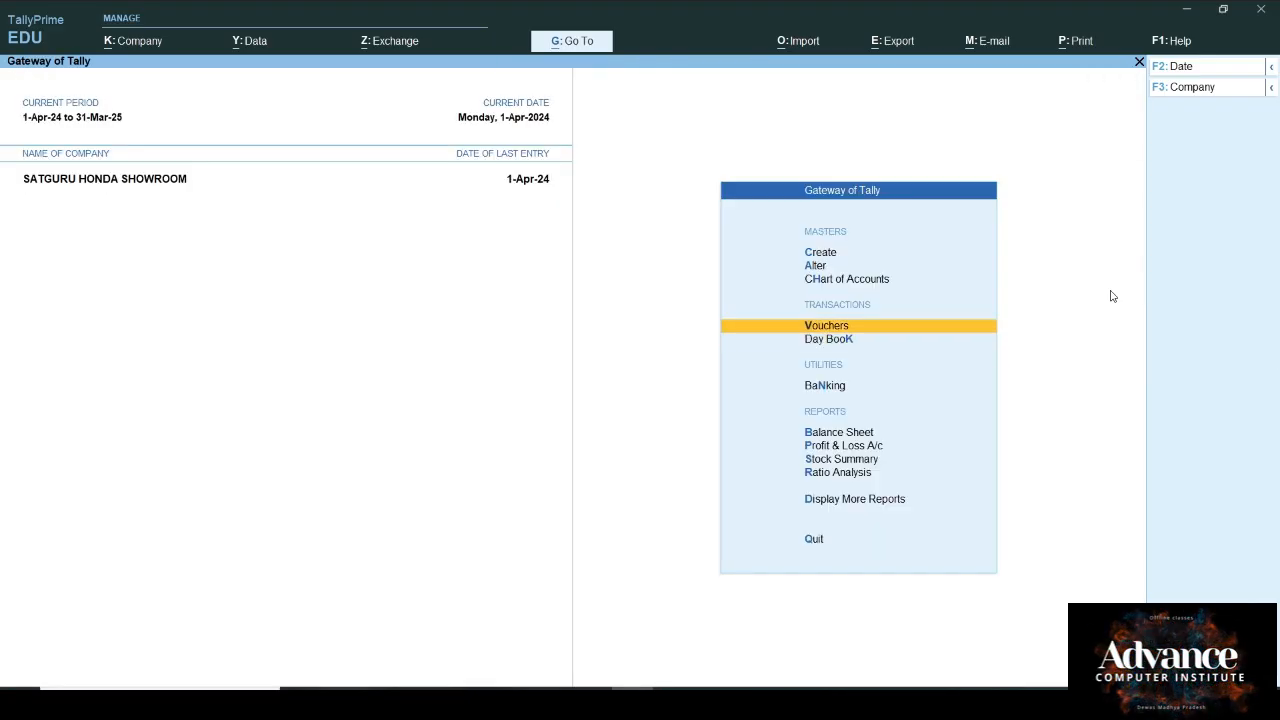
Step: Start a Debit Note with Honda Comapny as party, accepting dispatch and party details
key(Return)
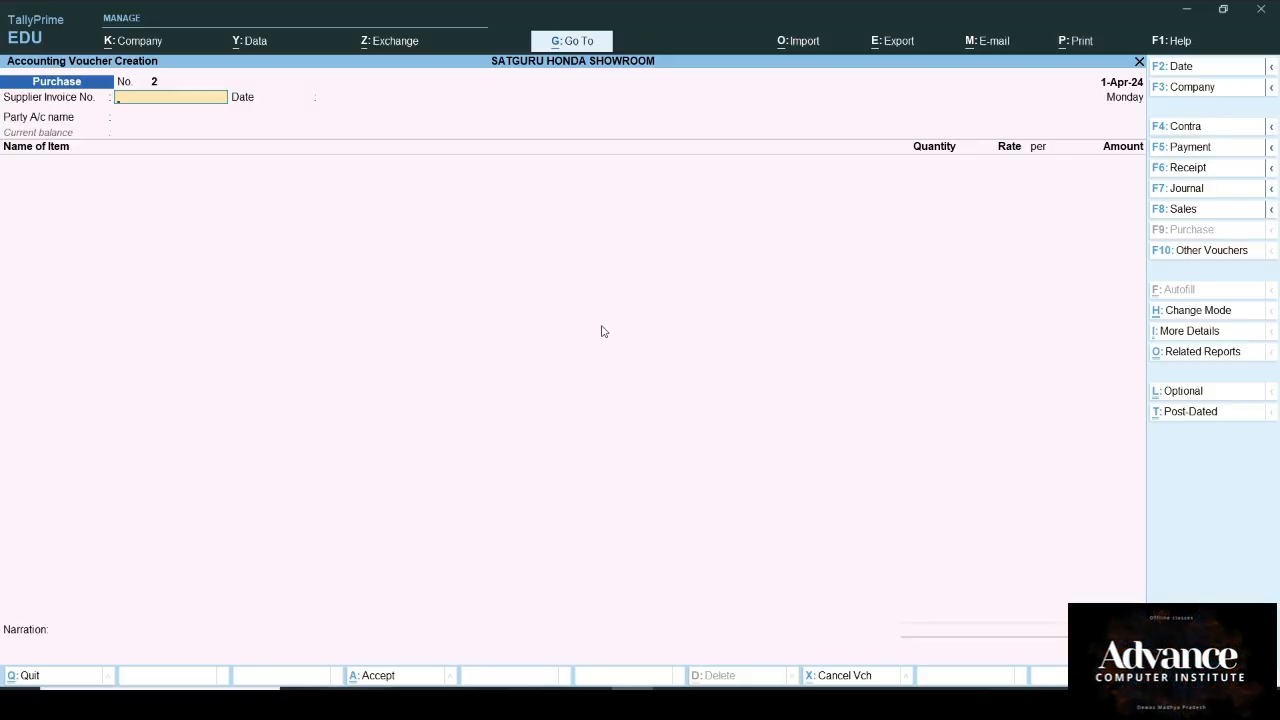
key(F10)
key(Up)
key(Up)
key(Up)
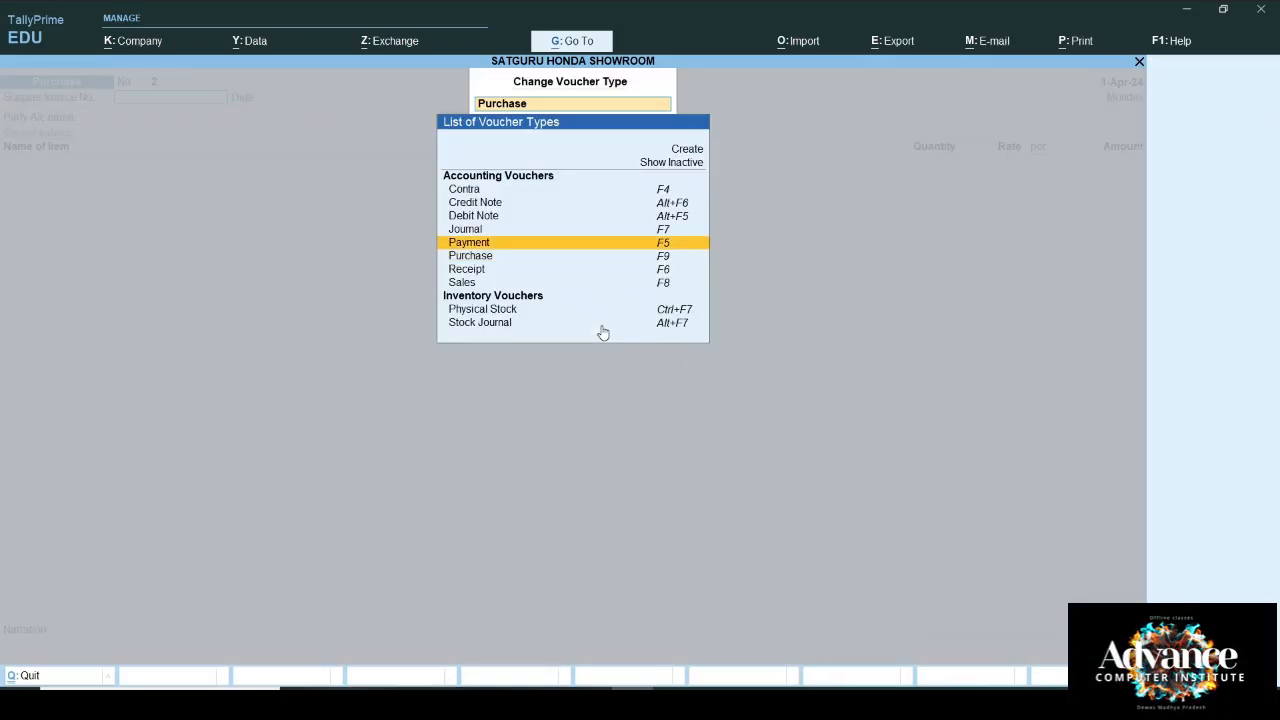
key(Return)
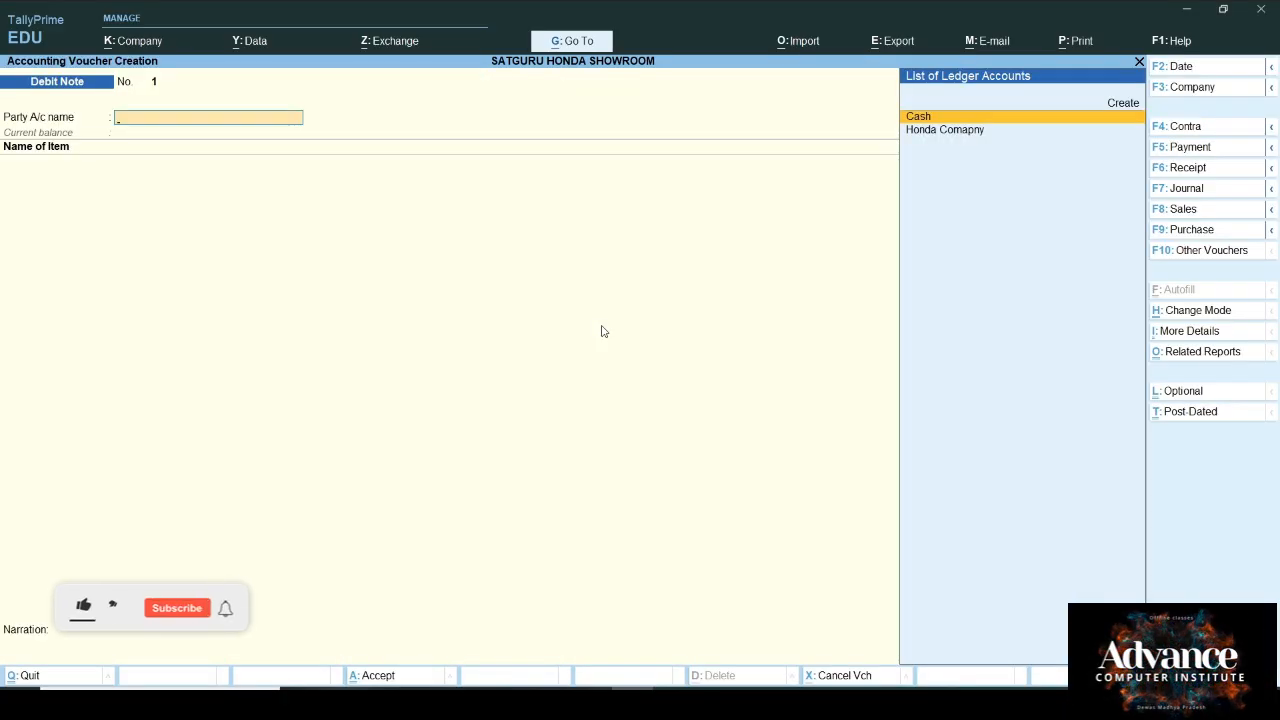
key(Down)
key(Return)
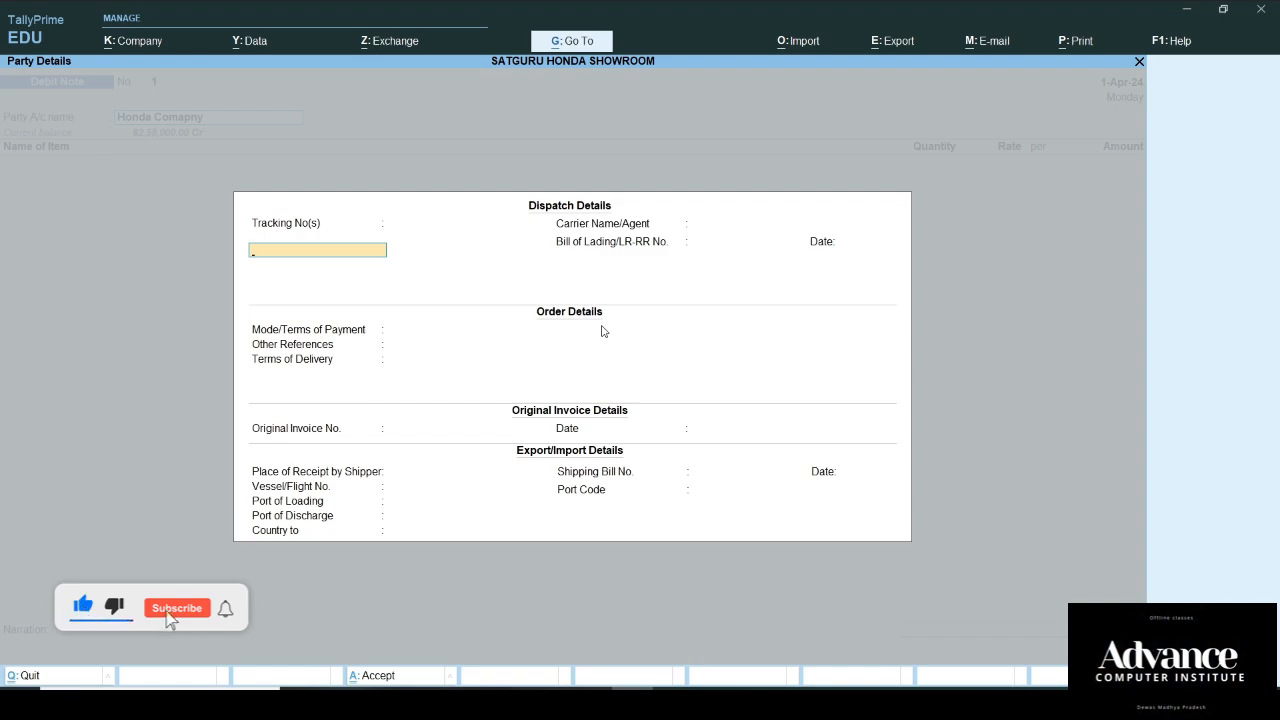
key(Return)
key(Return)
key(Return)
key(Return)
key(Return)
key(ctrl+a)
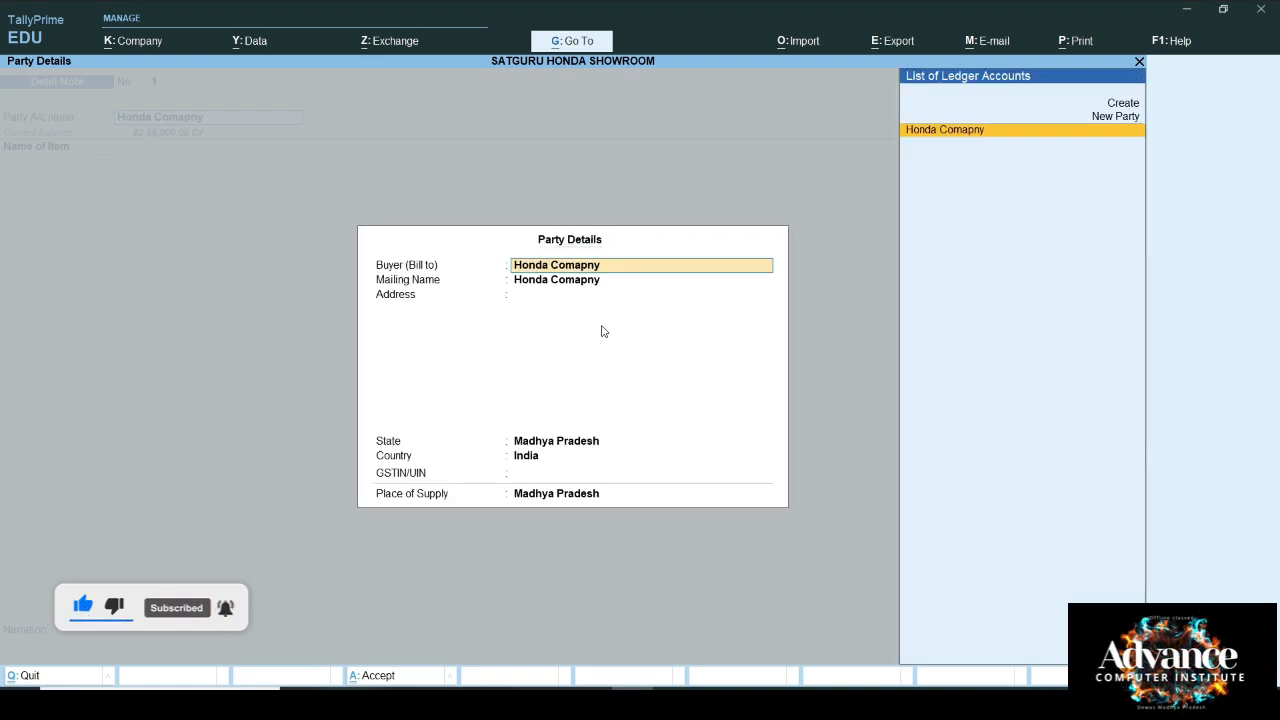
key(ctrl+a)
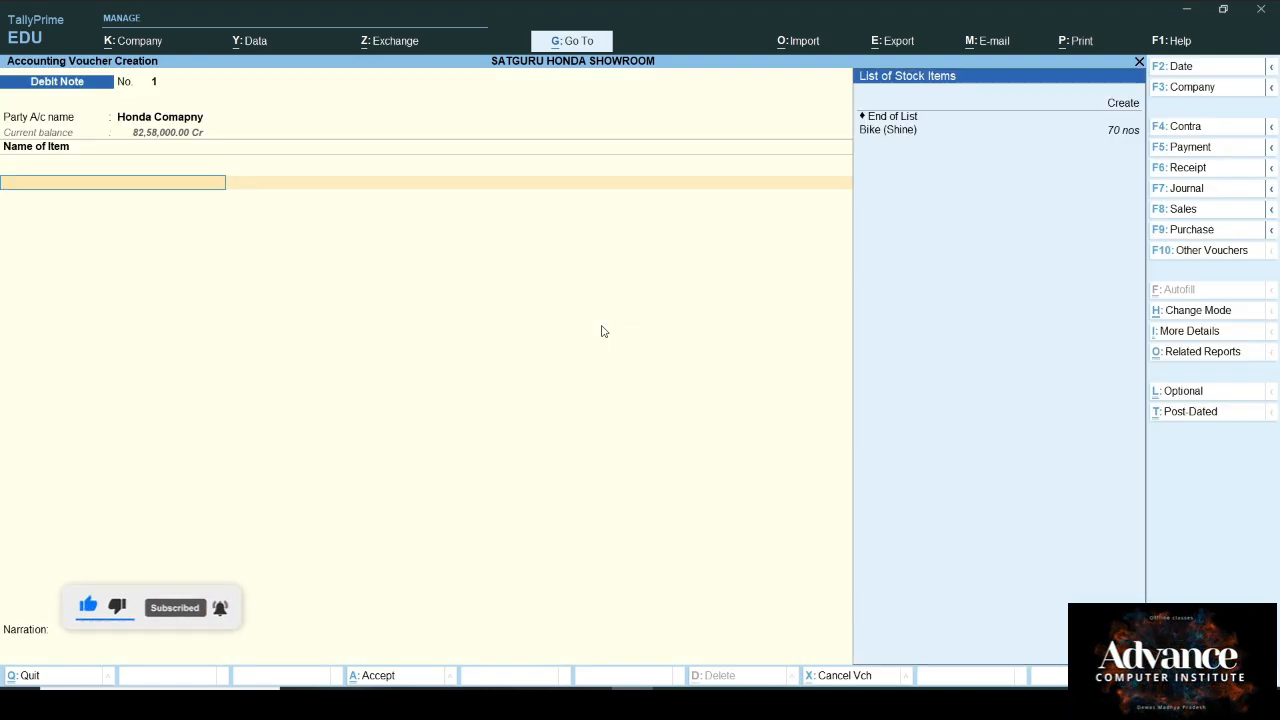
Step: Enter 8 Bike (Shine) at 1,00,000 against Purchase A/c with the TDS nature of payment
key(Down)
key(Return)
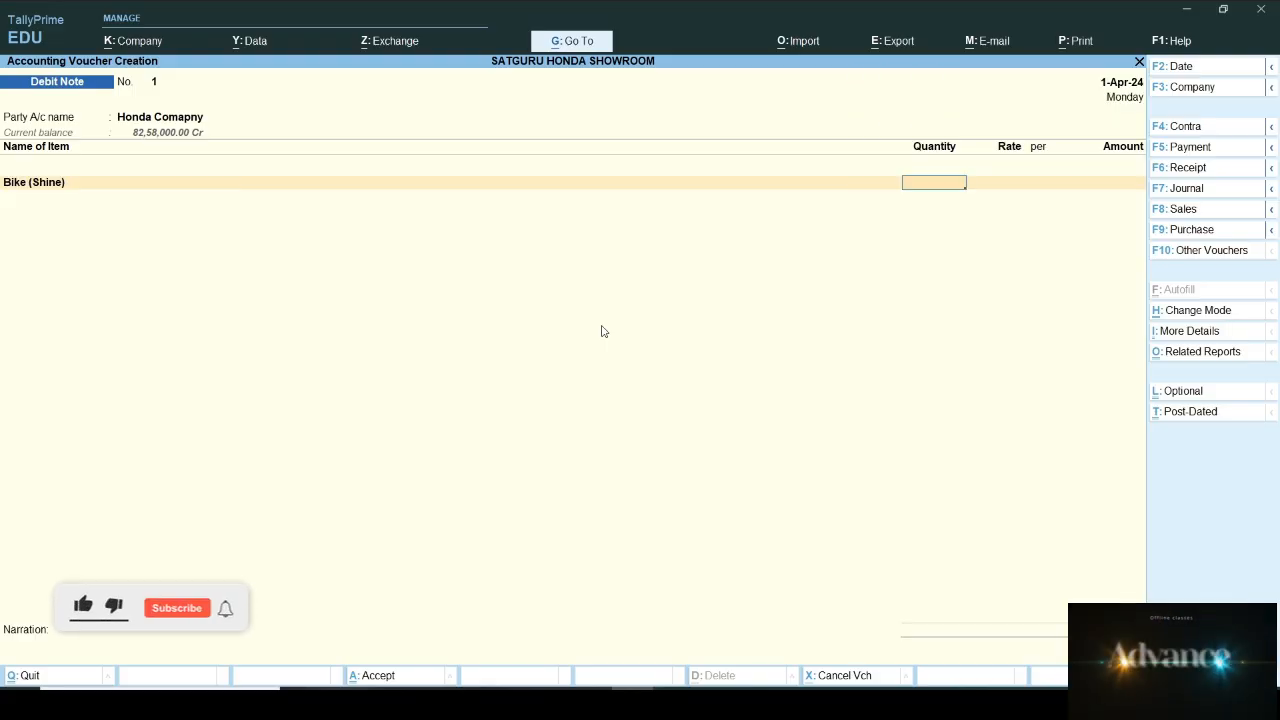
text(8 1)
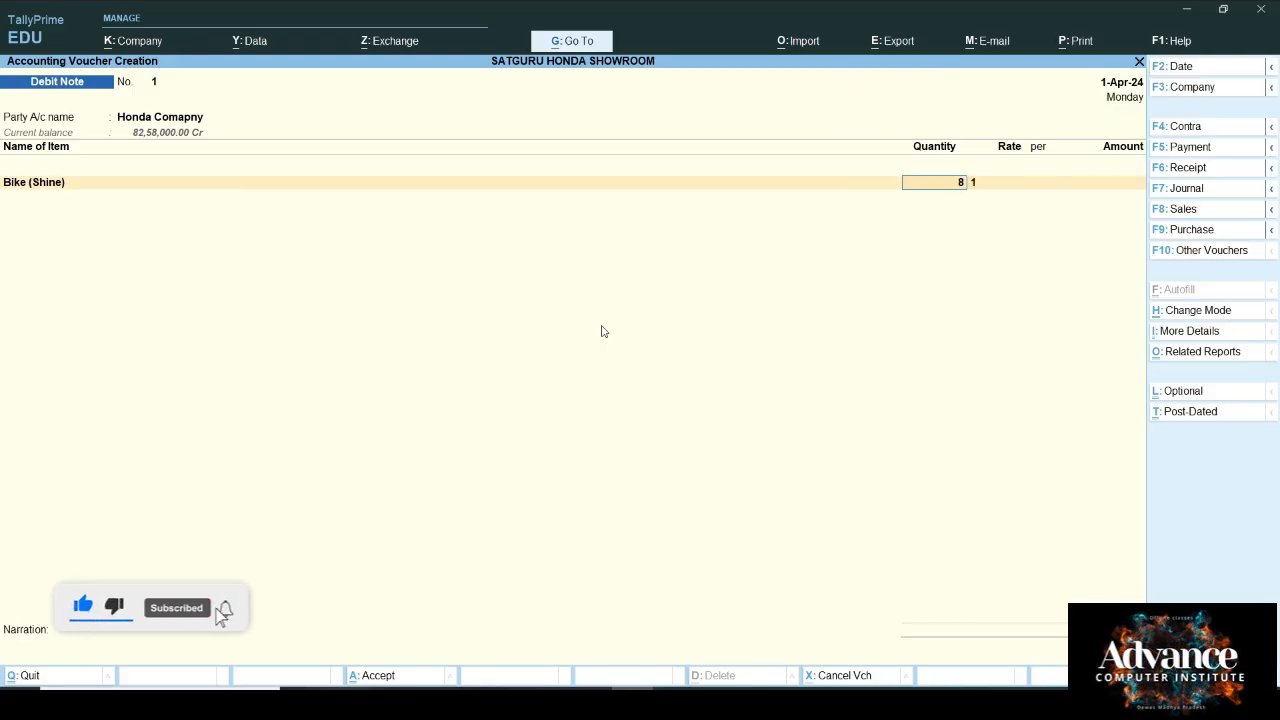
key(Return)
key(Return)
key(Return)
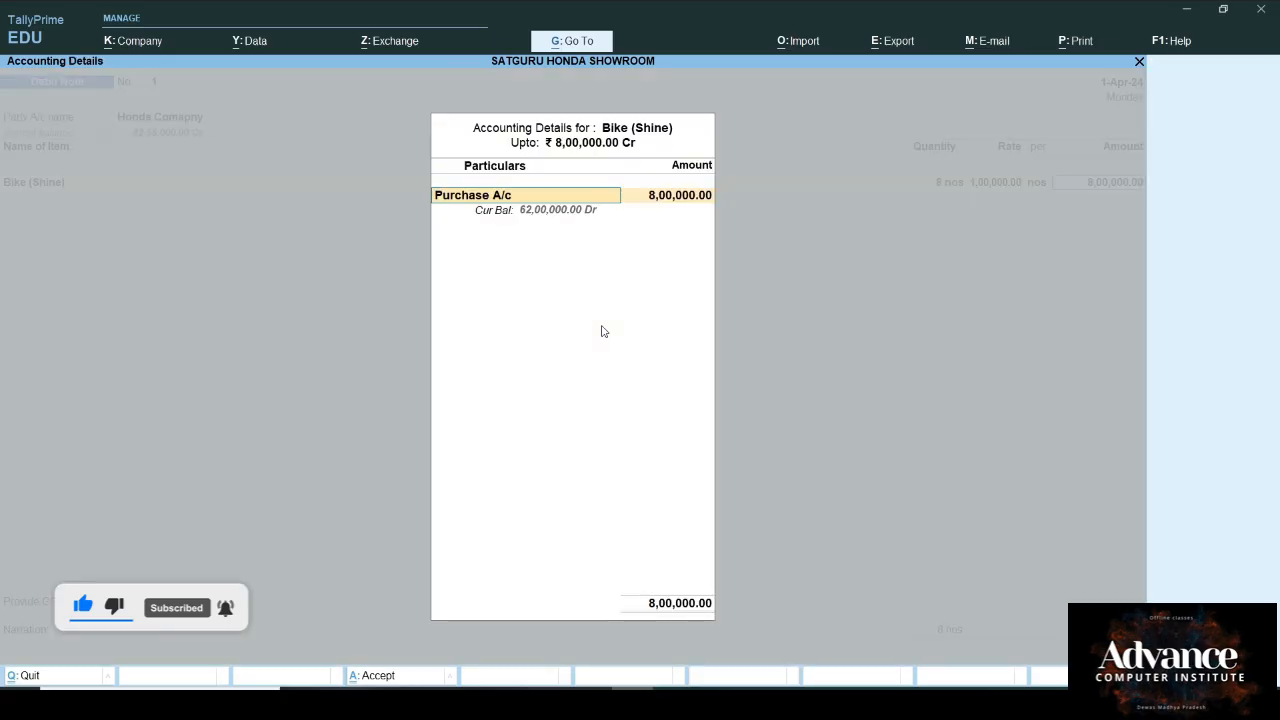
key(Return)
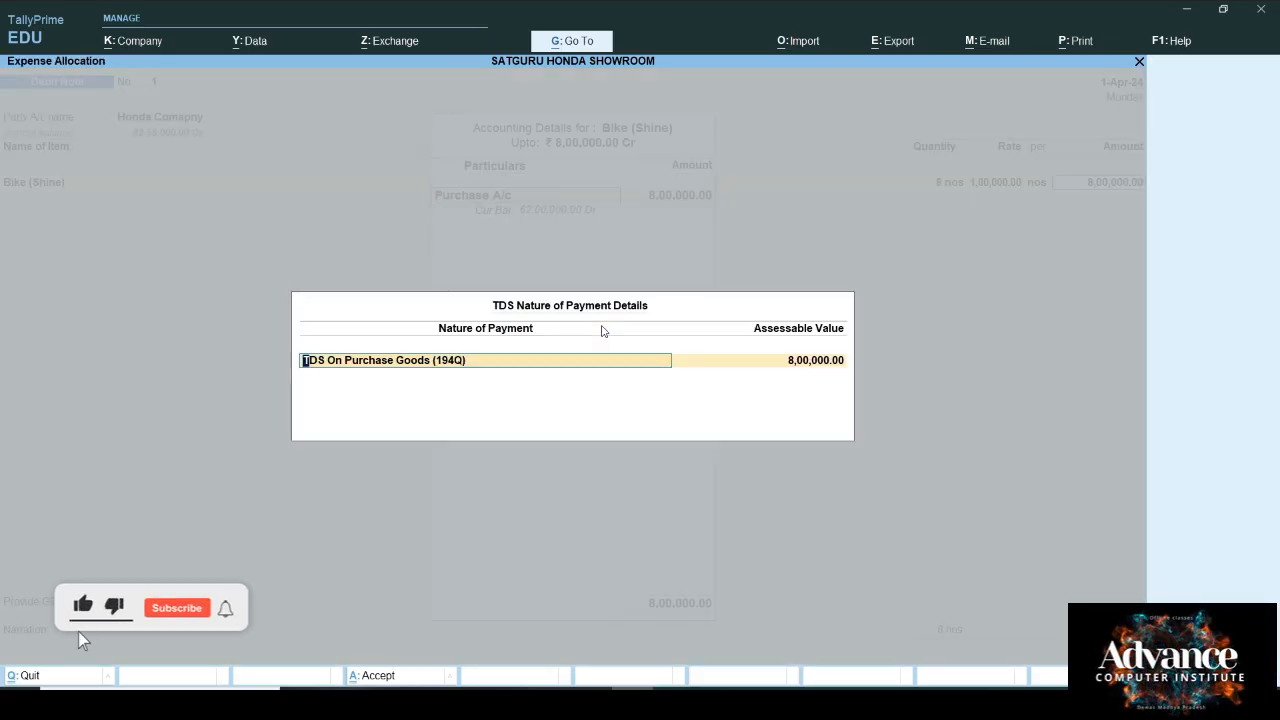
key(Return)
key(Return)
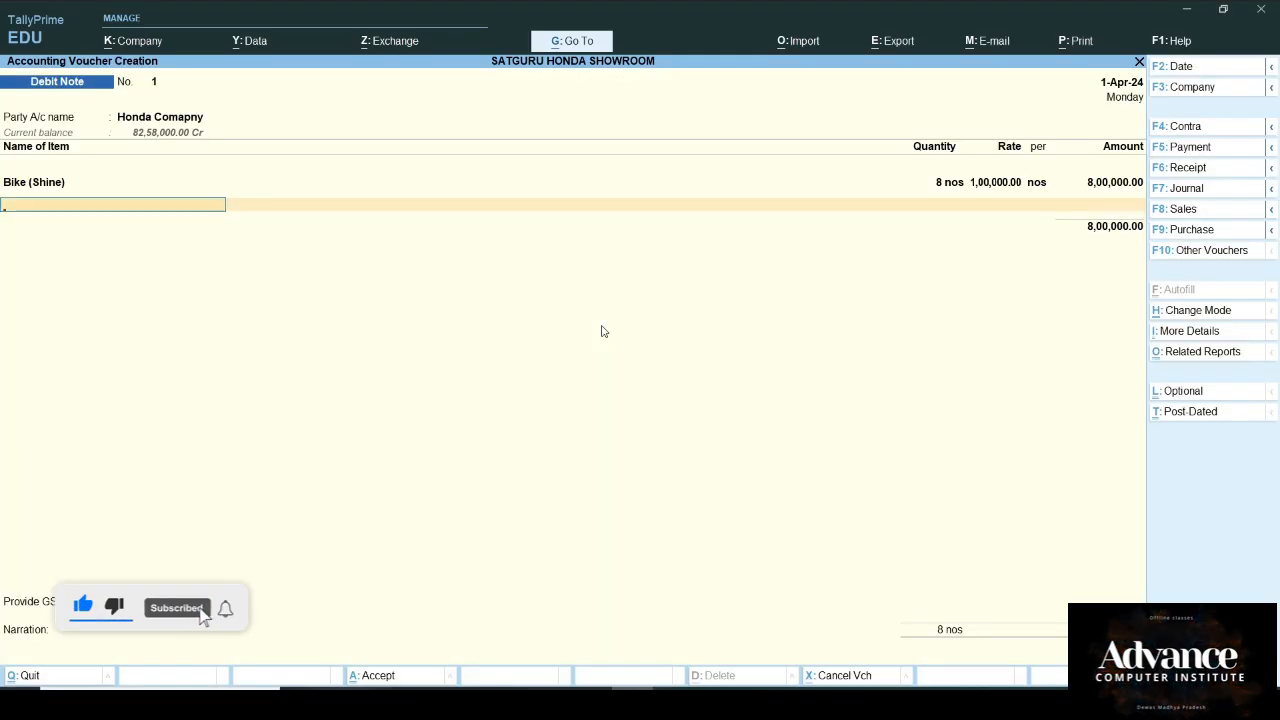
Step: Add CGST@9% and SGST ledgers at 72,000 each, followed by the TDS ledger
key(Return)
text(C)
key(Return)
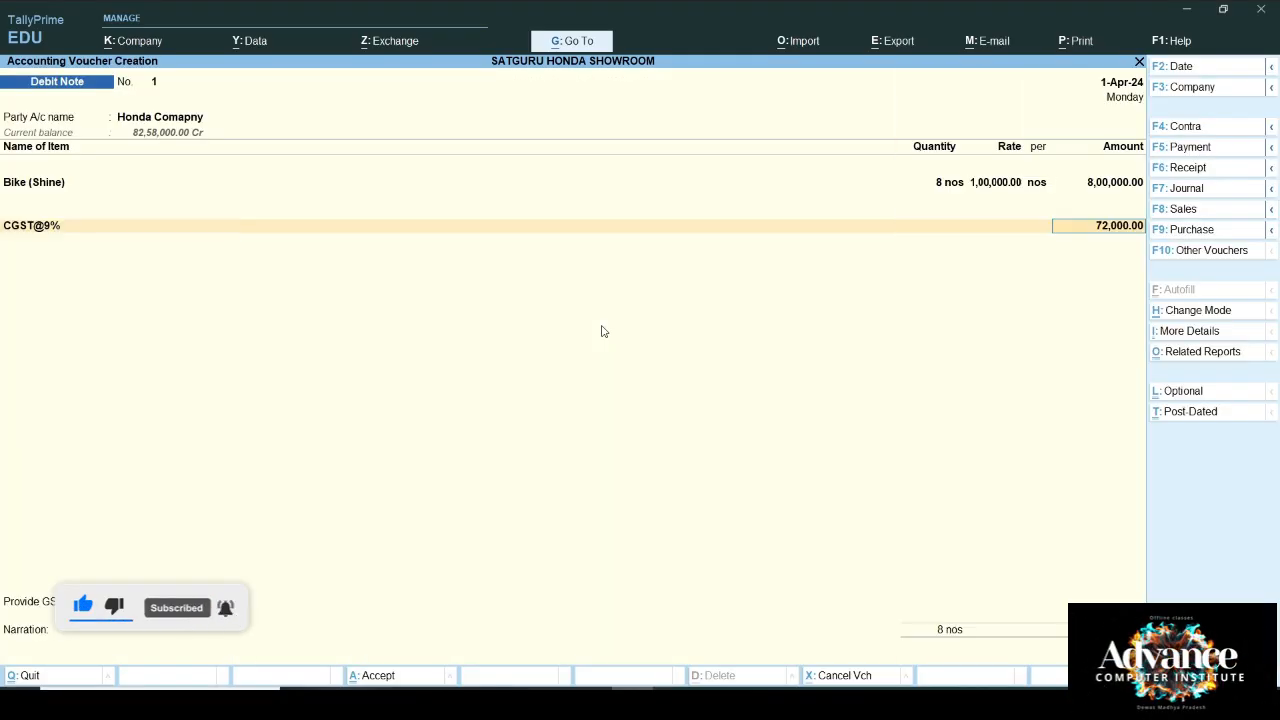
key(Return)
text(S)
key(Return)
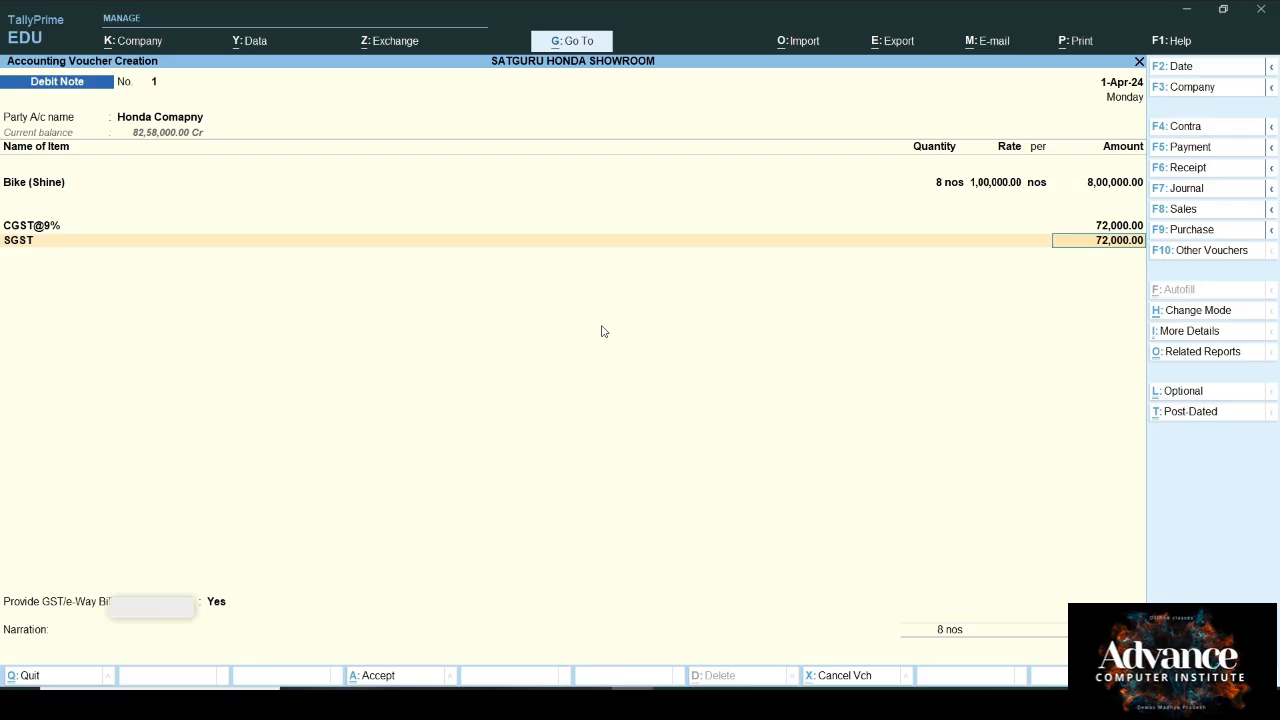
key(Return)
text(T)
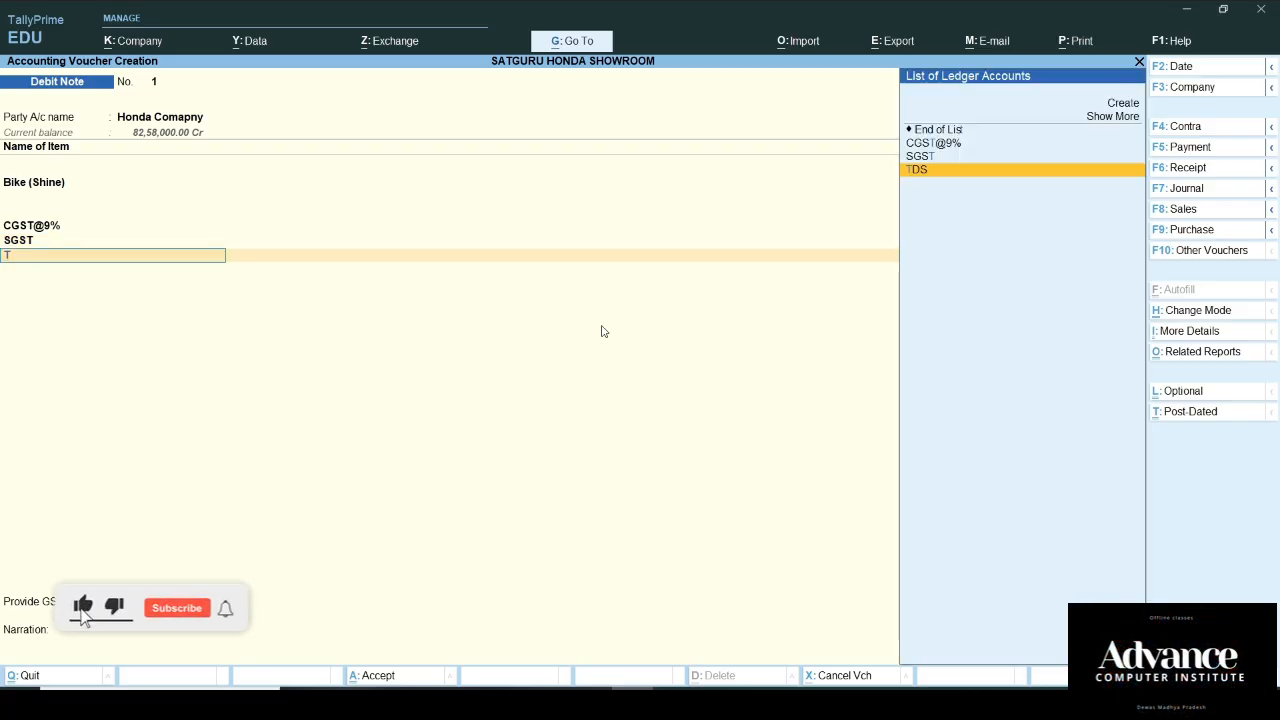
key(Return)
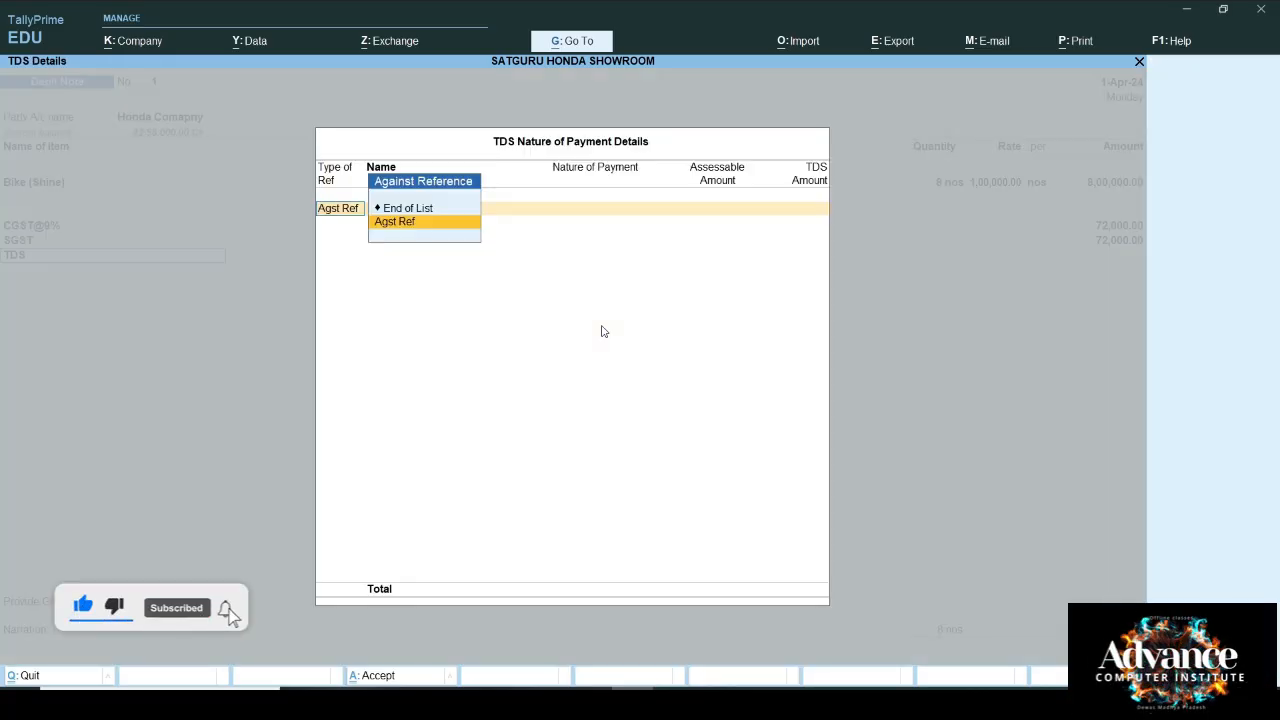
Step: Link the 800 TDS deduction to Purc / 1 / 1, settle bill 12345, and save Debit Note 1
key(Return)
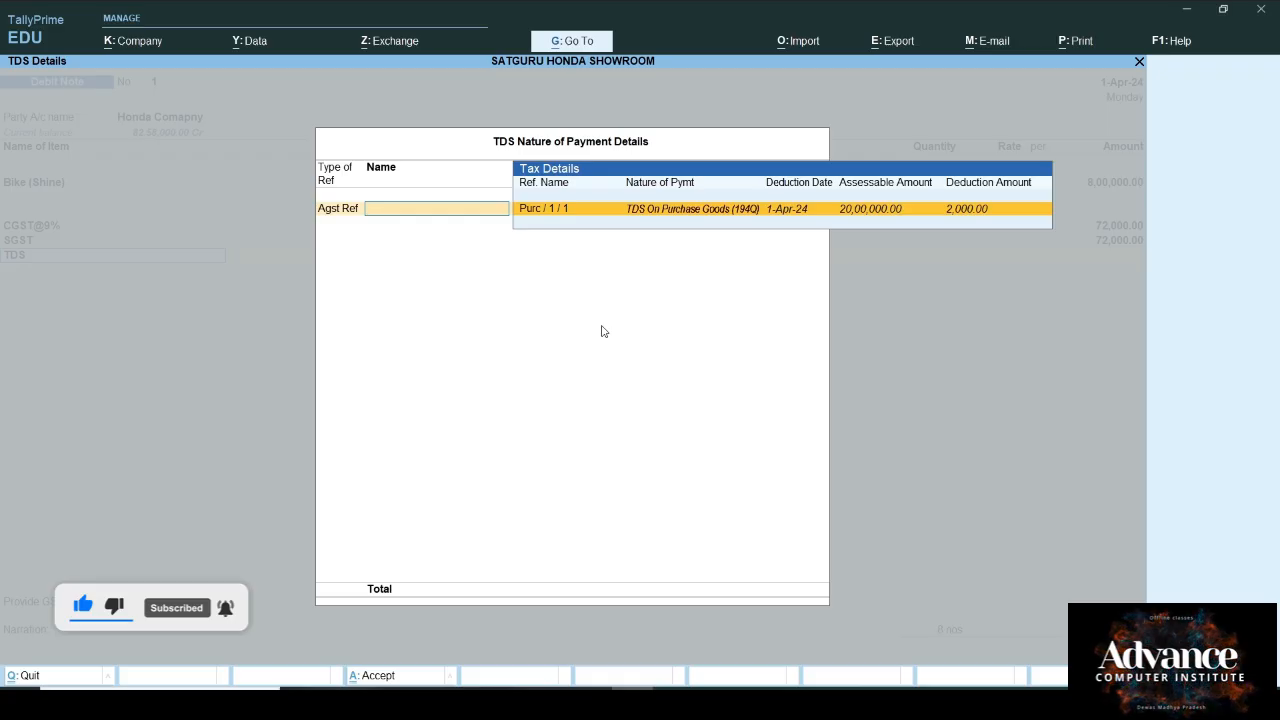
key(Return)
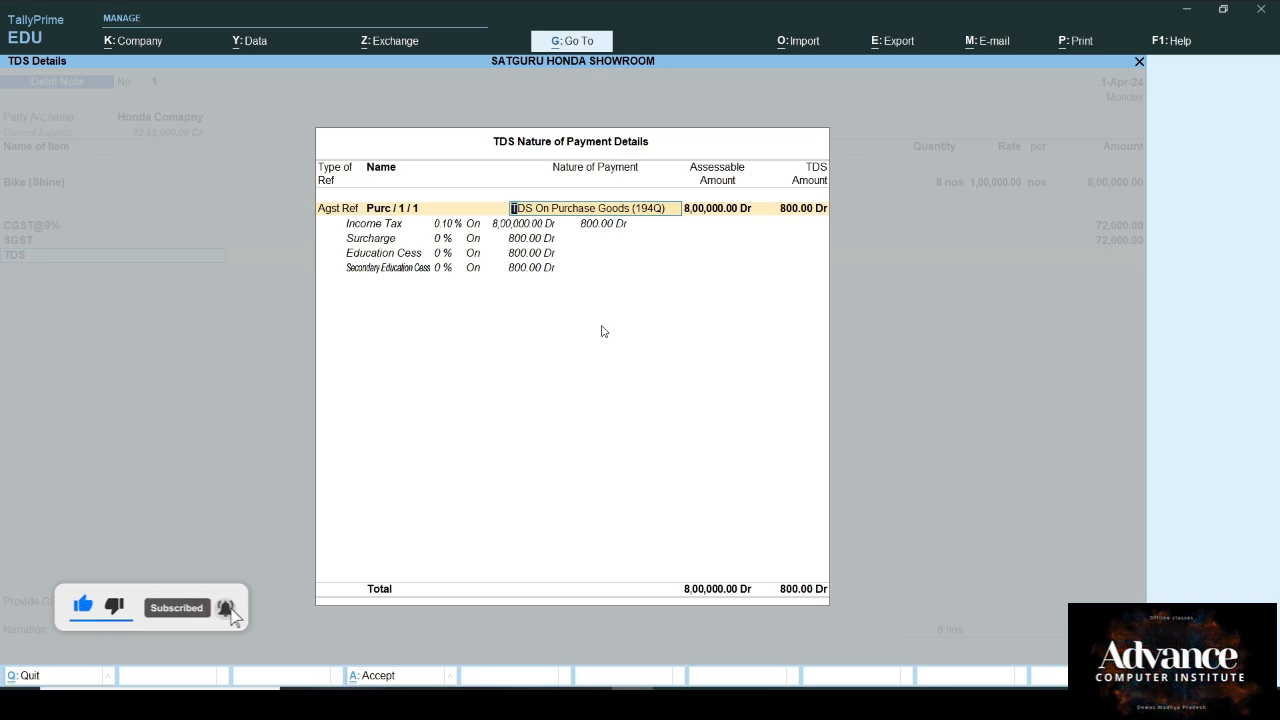
key(Return)
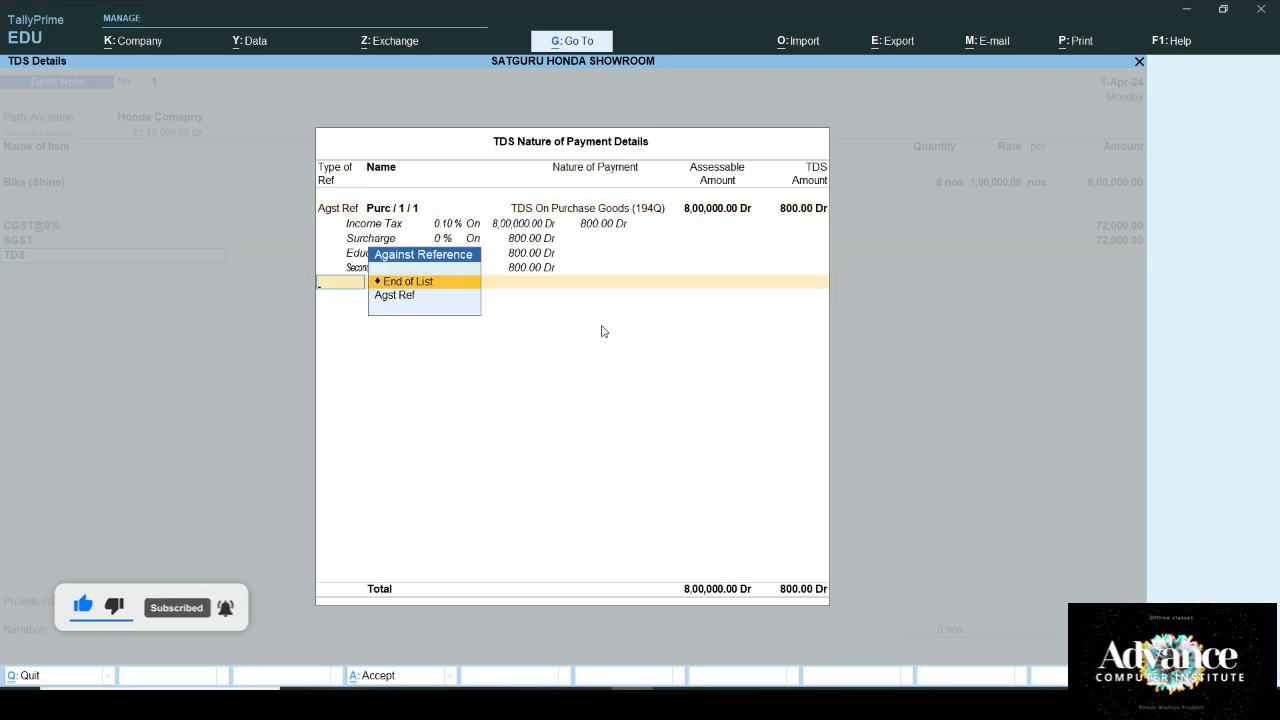
key(Return)
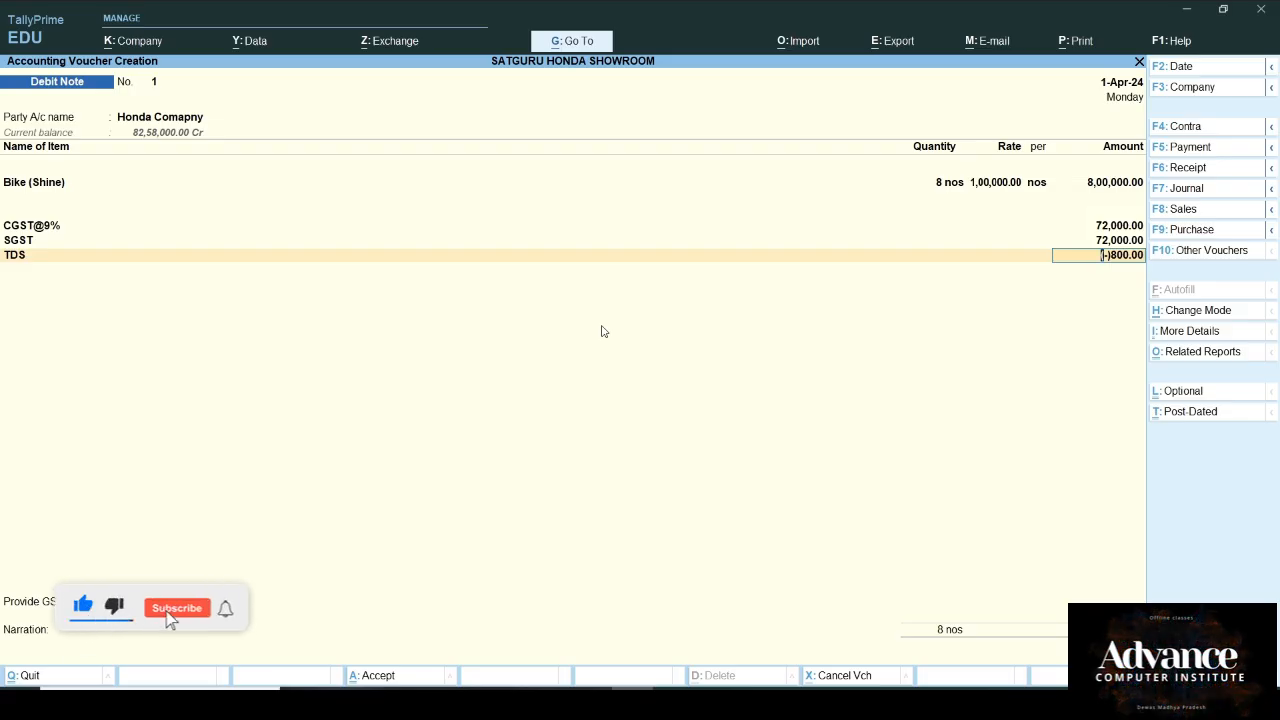
key(Return)
key(Return)
key(Return)
key(Return)
key(Return)
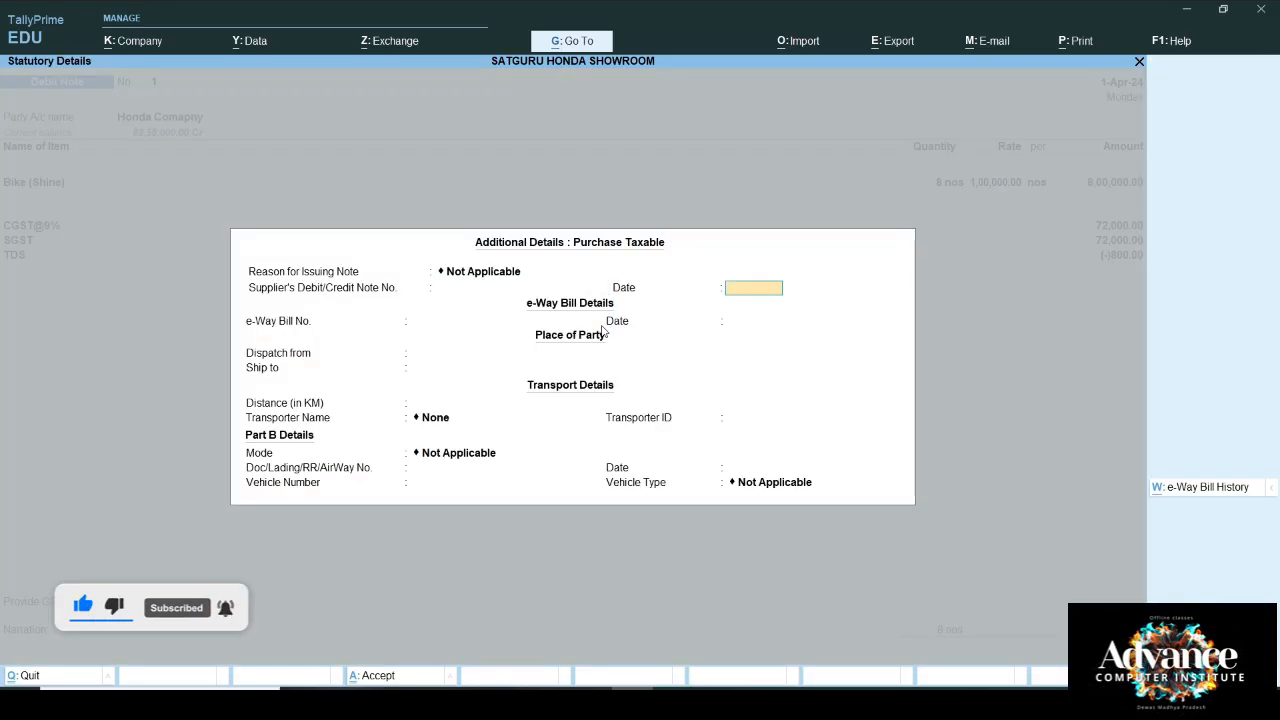
key(Return)
key(Return)
key(Return)
key(Return)
key(Return)
key(Return)
key(Return)
key(Return)
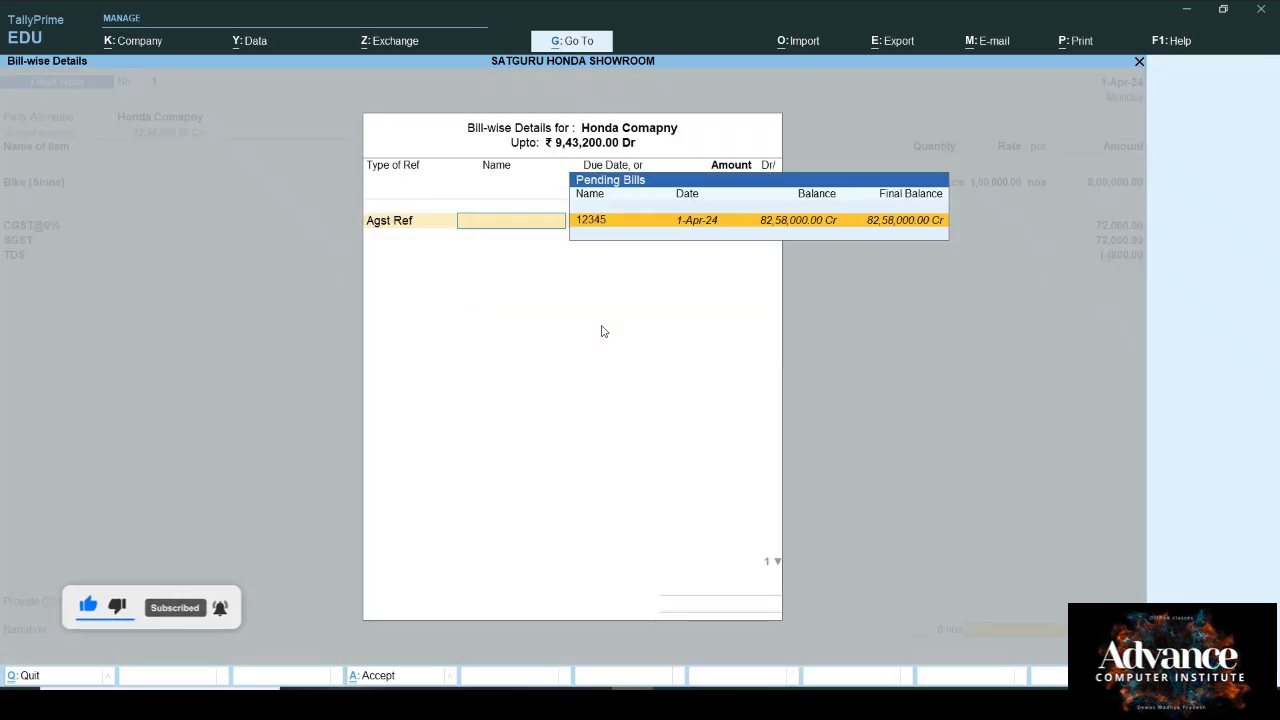
key(Return)
key(Return)
key(Return)
key(Return)
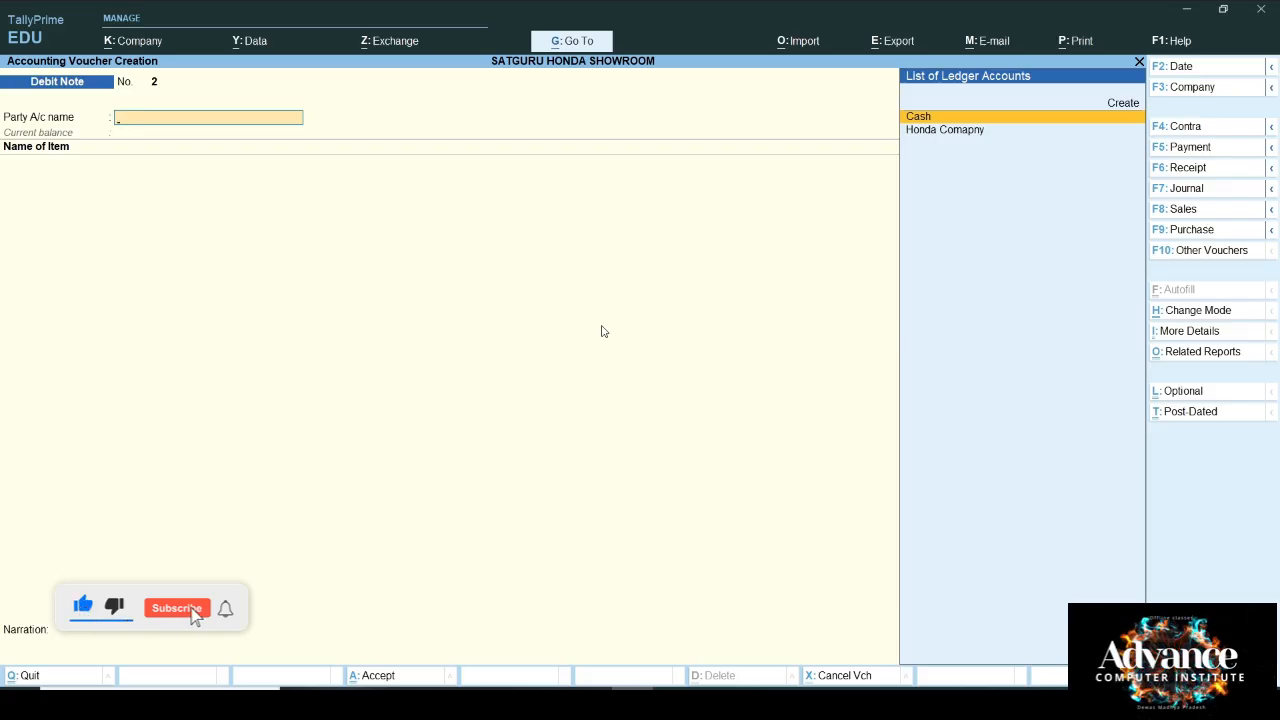
Step: Drill from the detailed Balance Sheet into Duties & Taxes to see TDS at 1,200.00 Cr
key(Escape)
key(Down)
key(Down)
key(Down)
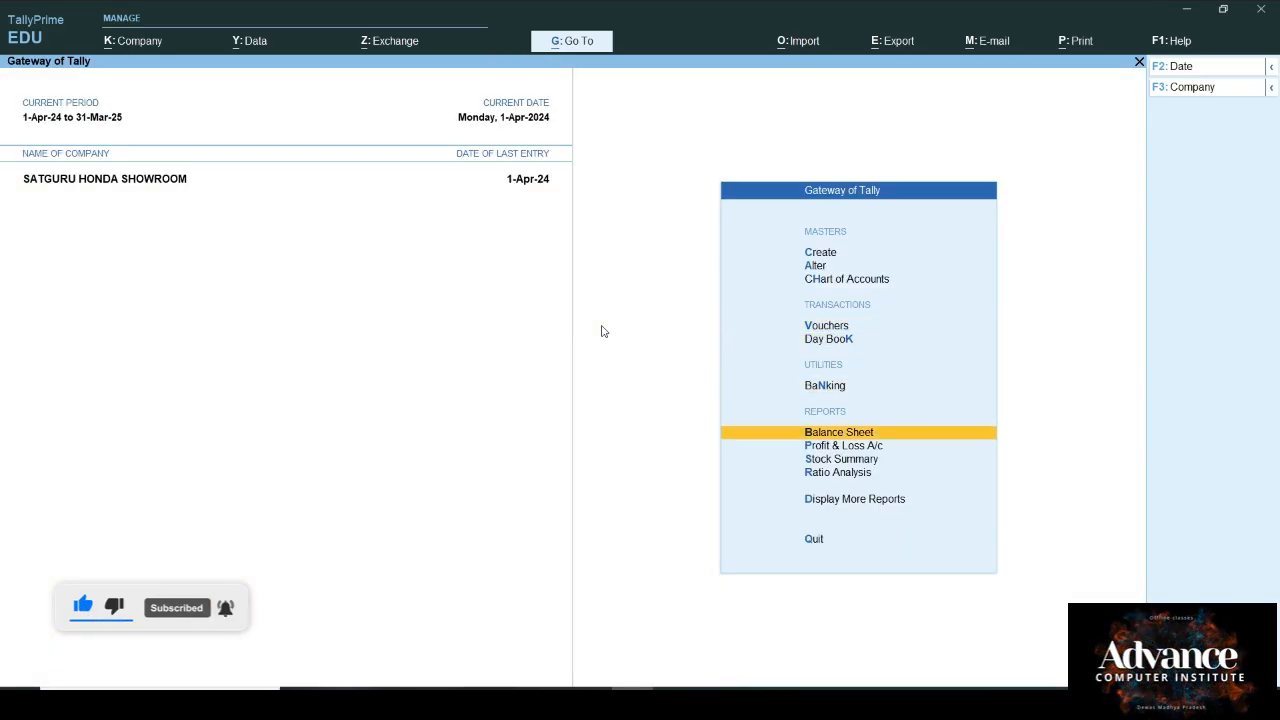
key(Return)
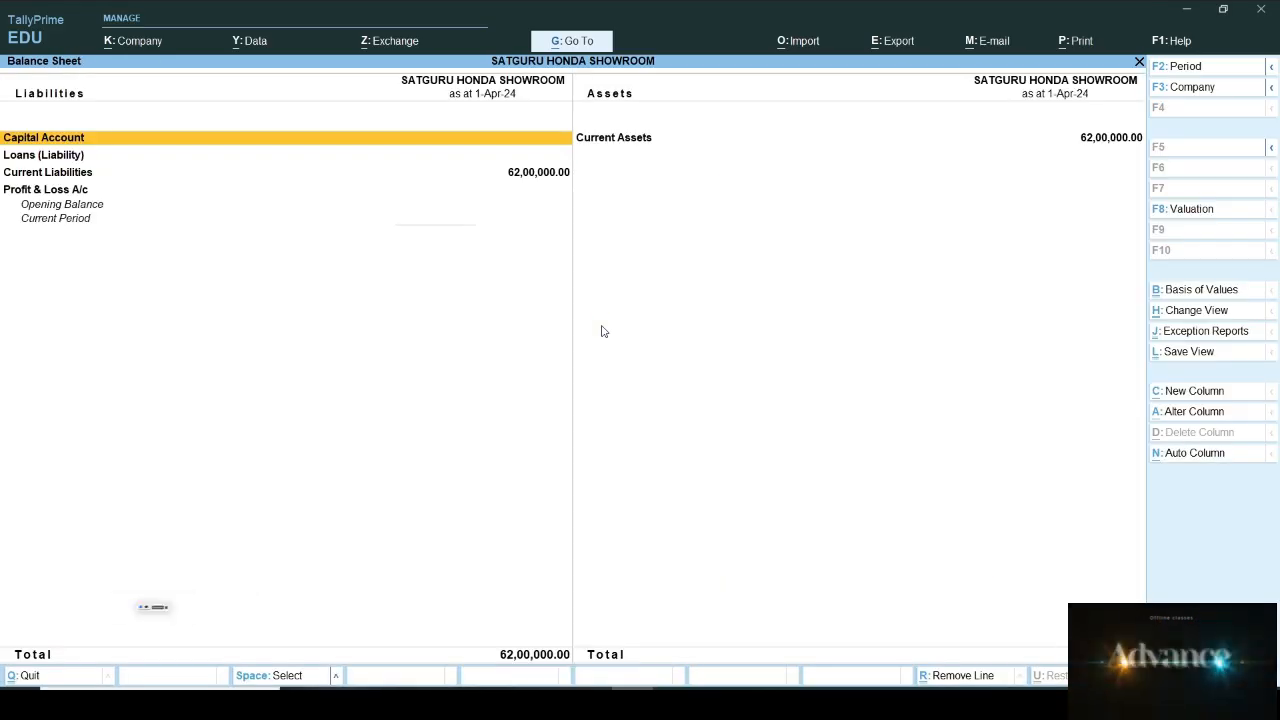
key(alt+F5)
key(Down)
key(Down)
key(Down)
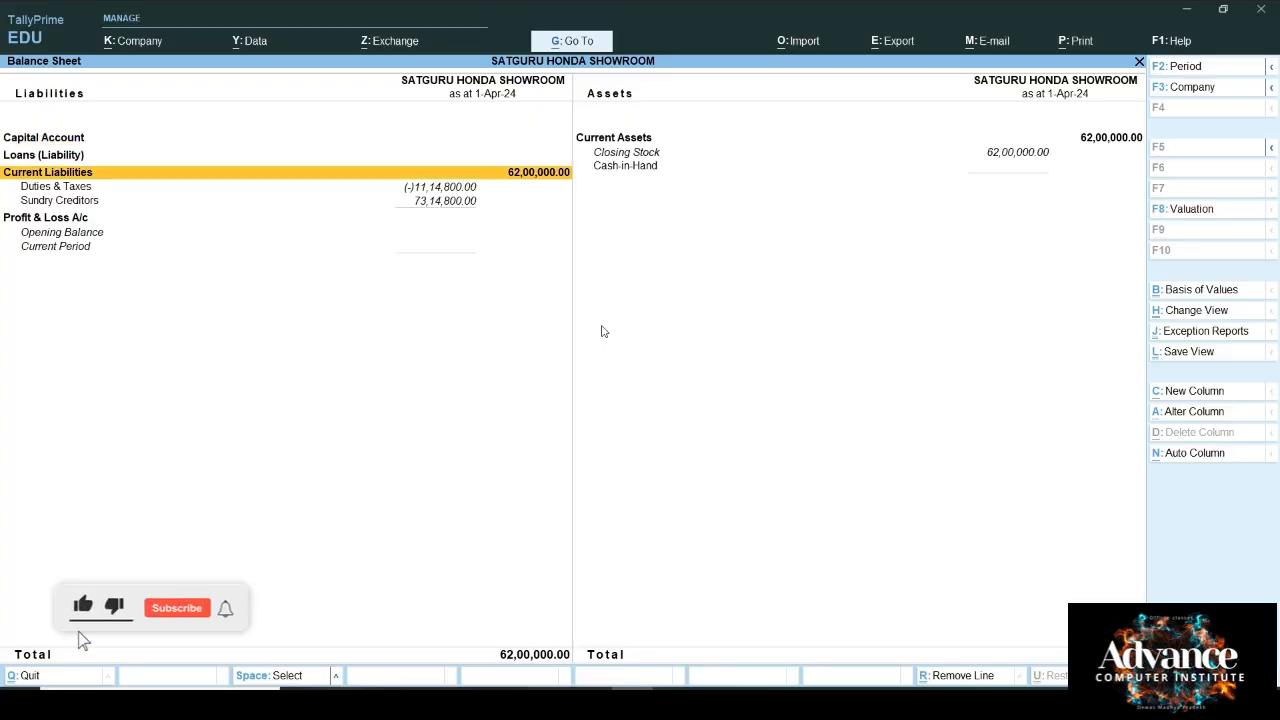
key(Return)
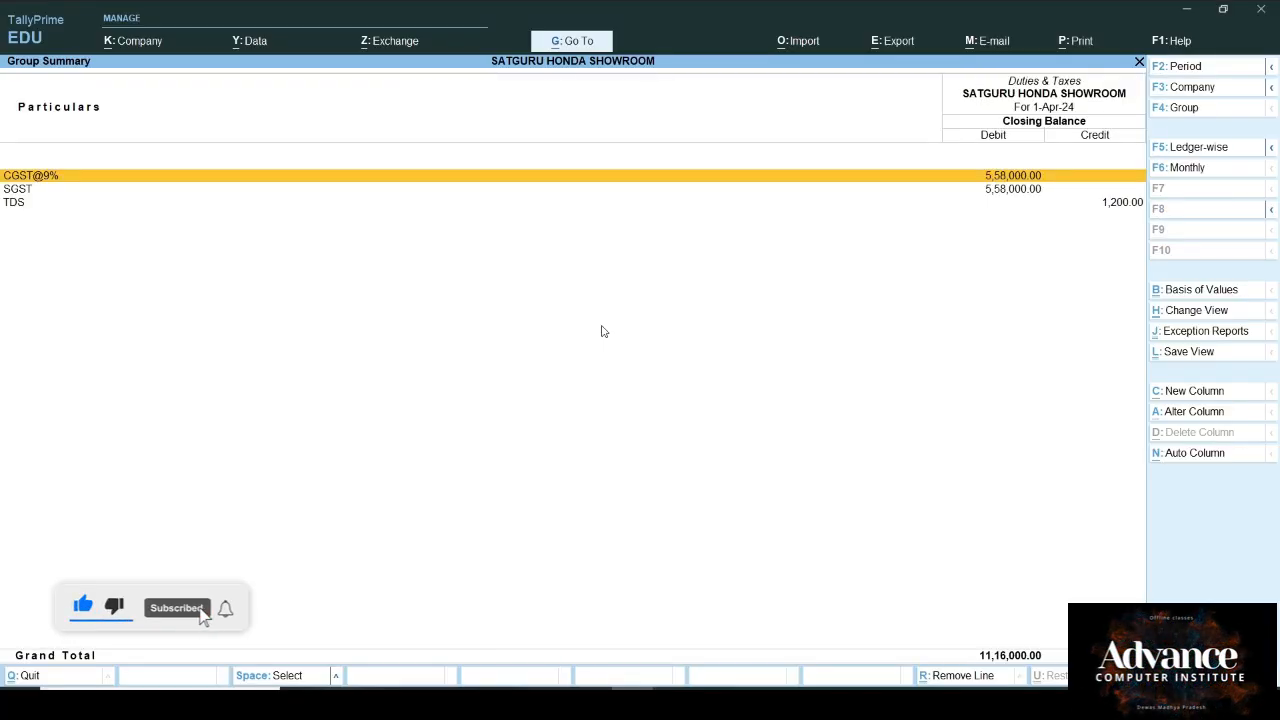
key(Down)
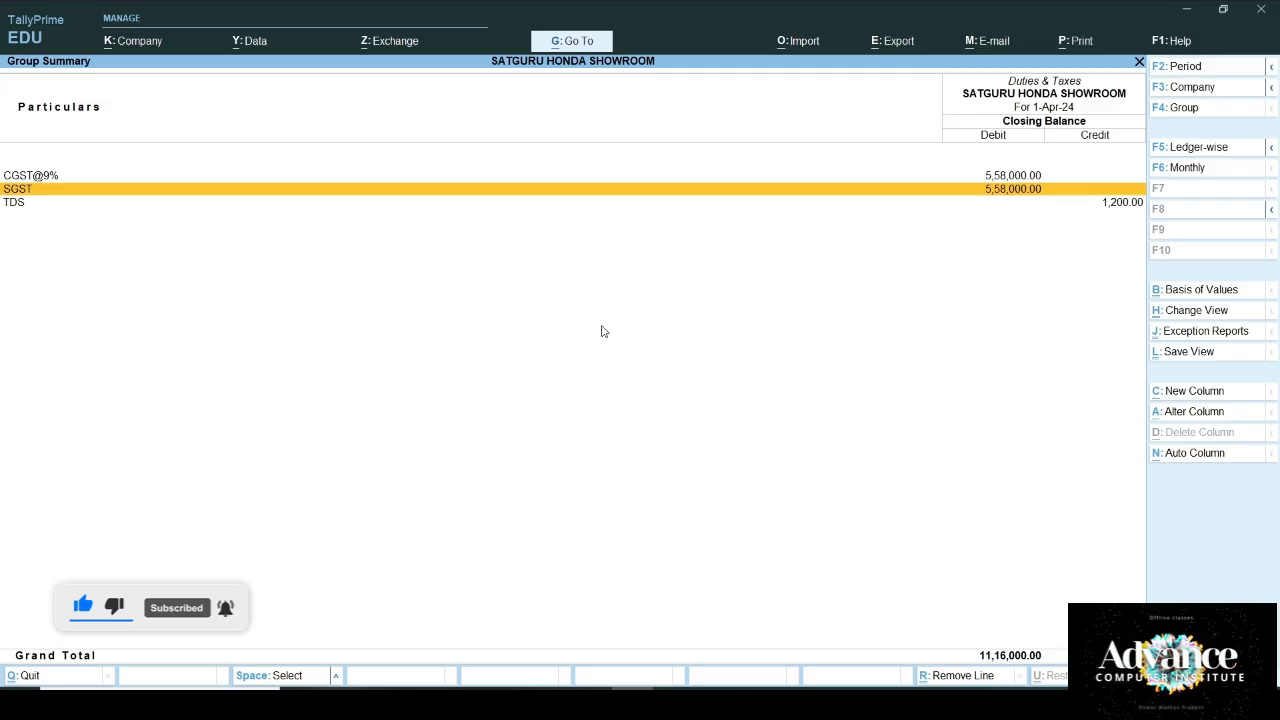
key(Down)
key(Return)
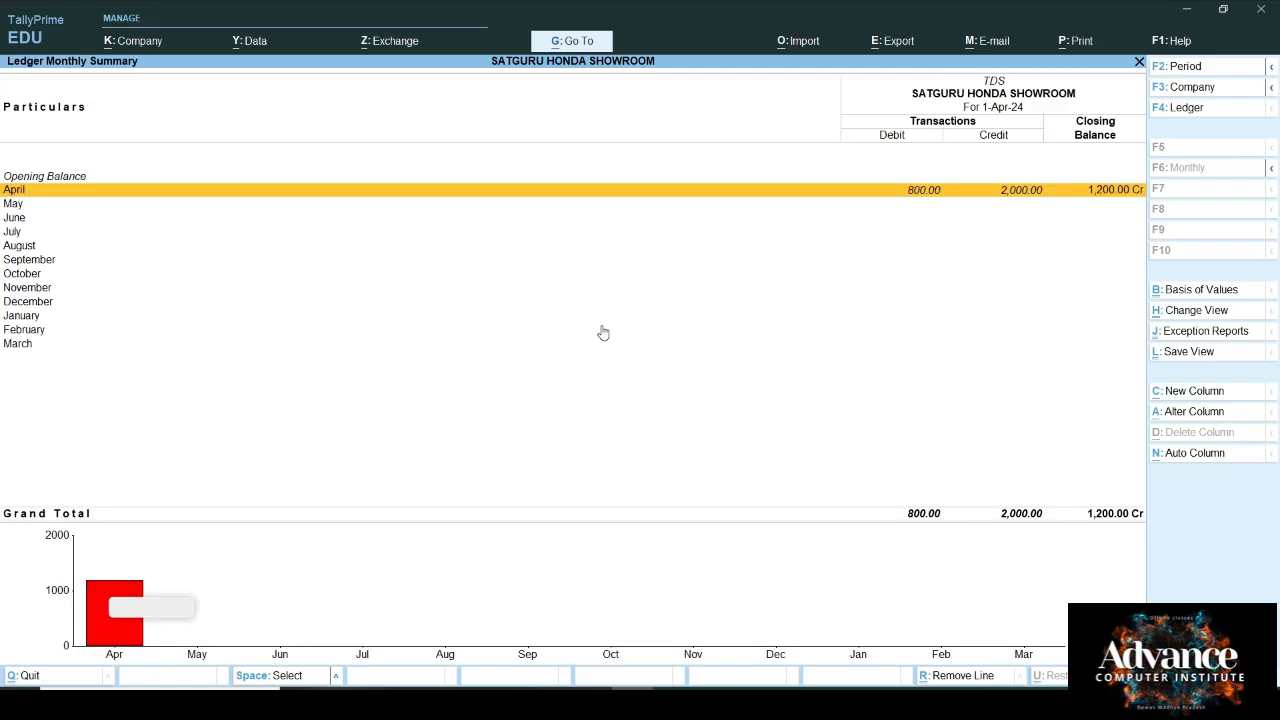
key(Escape)
key(Escape)
key(Escape)
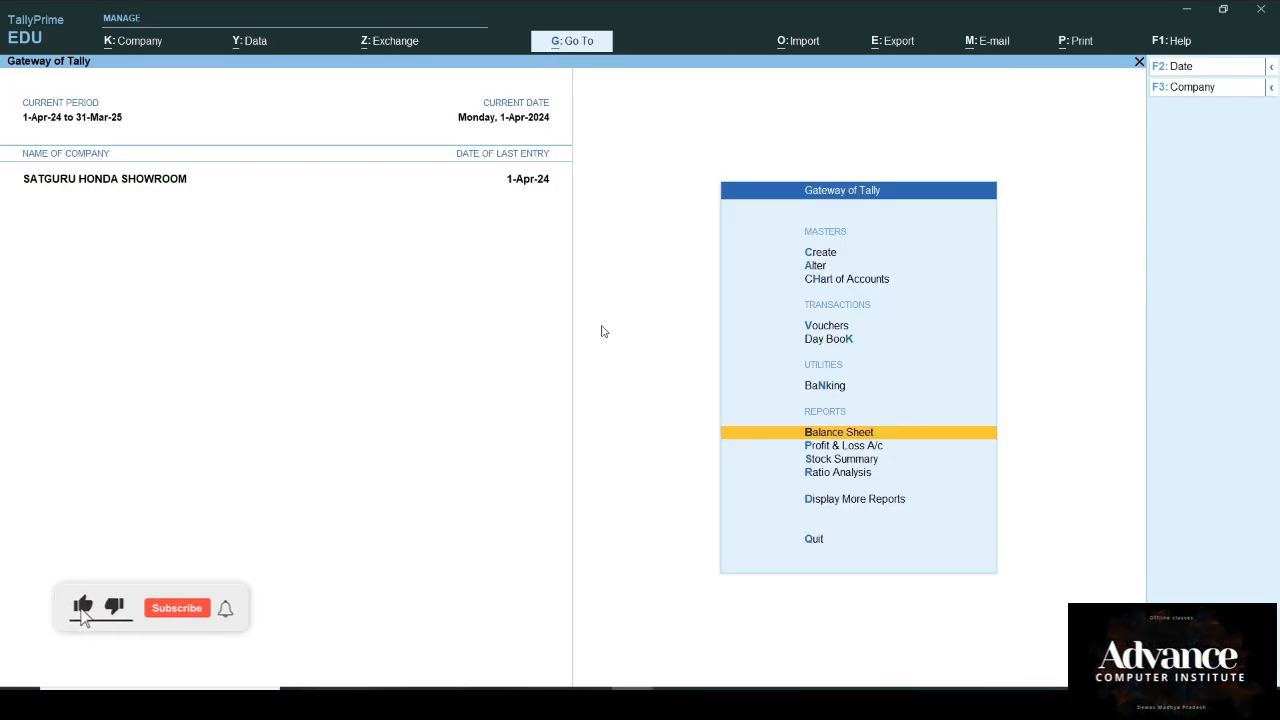
key(Down)
key(Down)
key(Down)
key(Down)
key(Down)
key(Up)
key(Return)
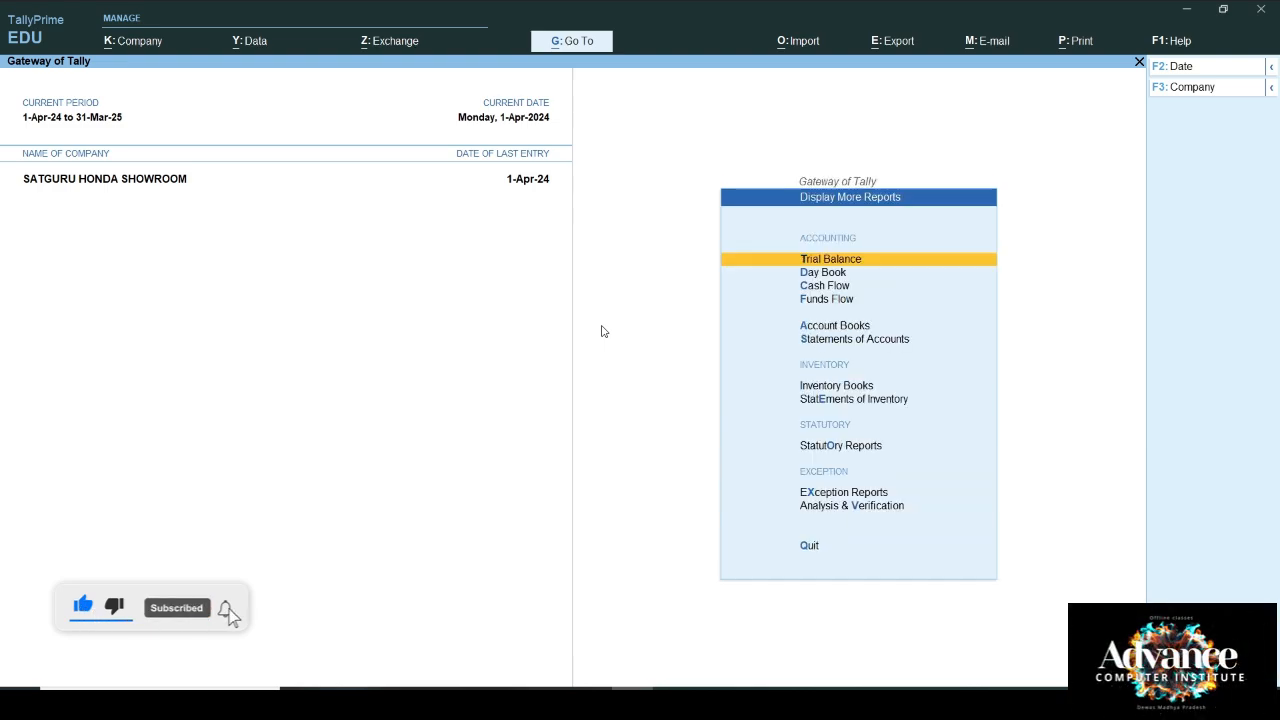
key(Down)
key(Down)
key(Down)
key(Down)
key(Down)
key(Down)
key(Down)
key(Down)
key(Down)
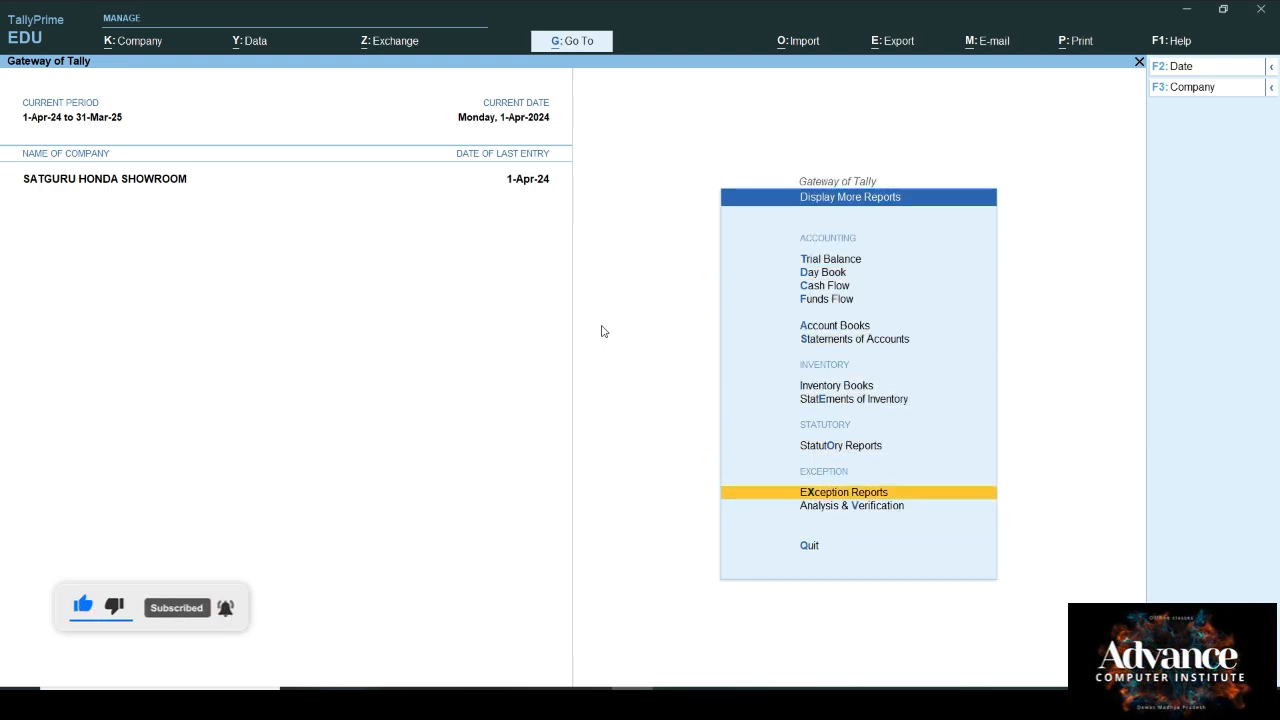
key(Up)
key(Return)
key(Down)
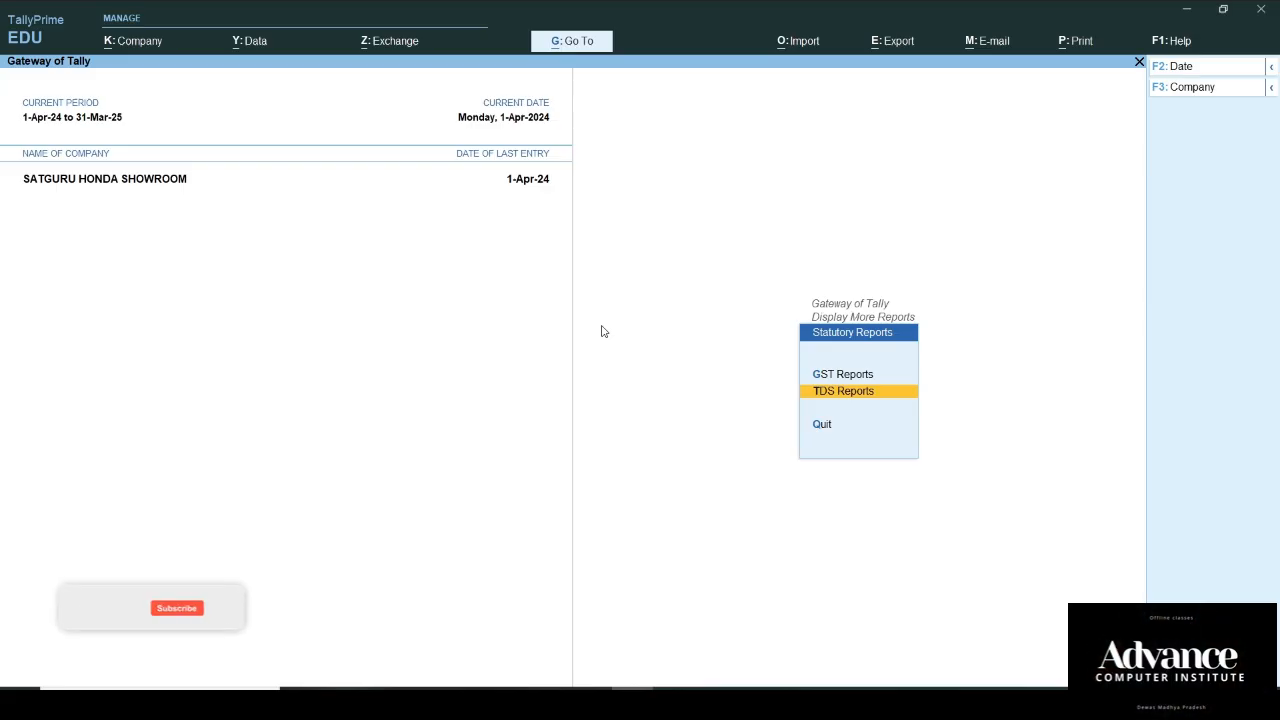
key(Return)
key(Down)
key(Return)
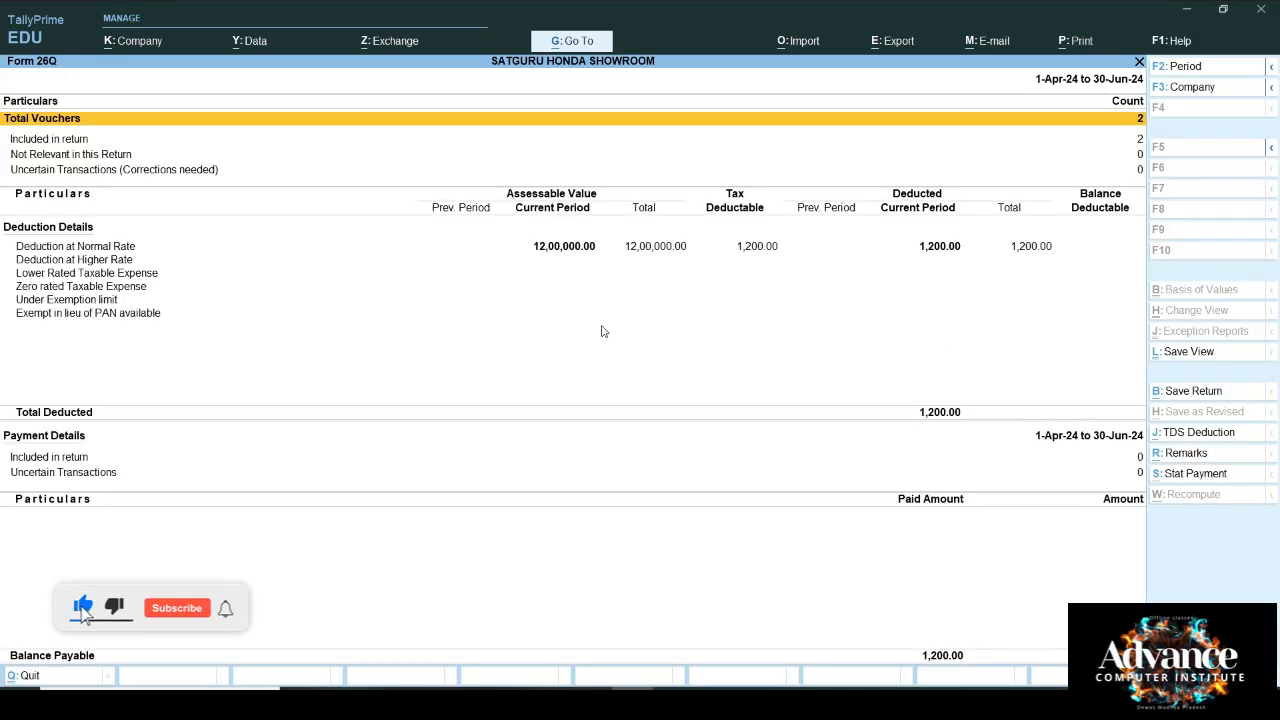
key(Down)
key(Down)
key(Down)
key(Down)
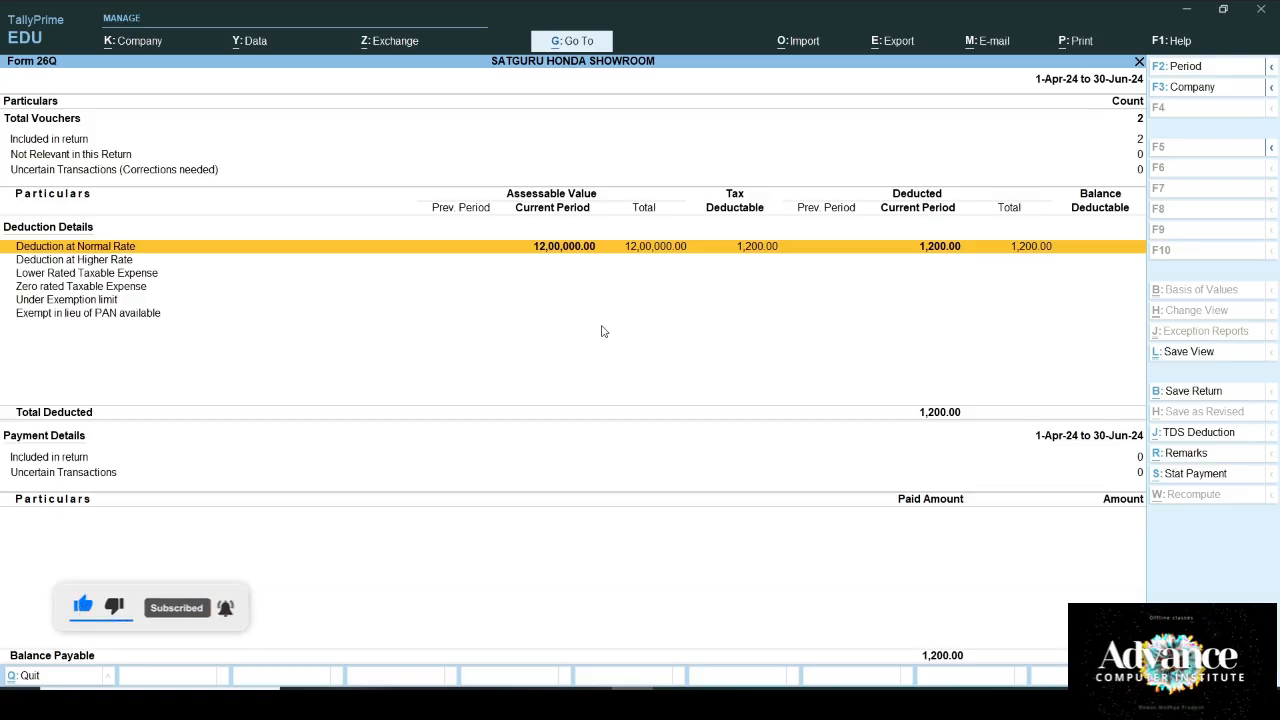
key(Escape)
key(Escape)
key(Escape)
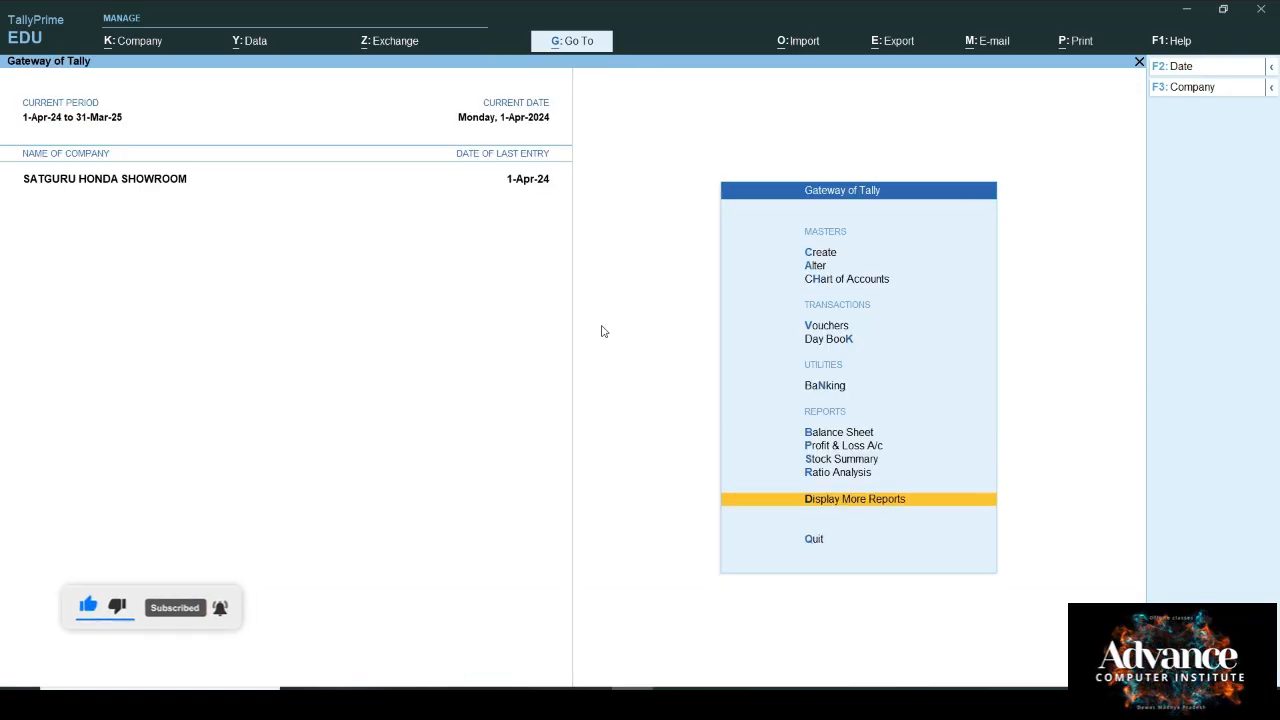
key(Up)
key(Up)
key(Up)
key(Up)
key(Up)
key(Up)
key(Up)
Step: Pay Honda Comapny 73,14,800 from Cash against bill 12345 in a Payment voucher
key(Return)
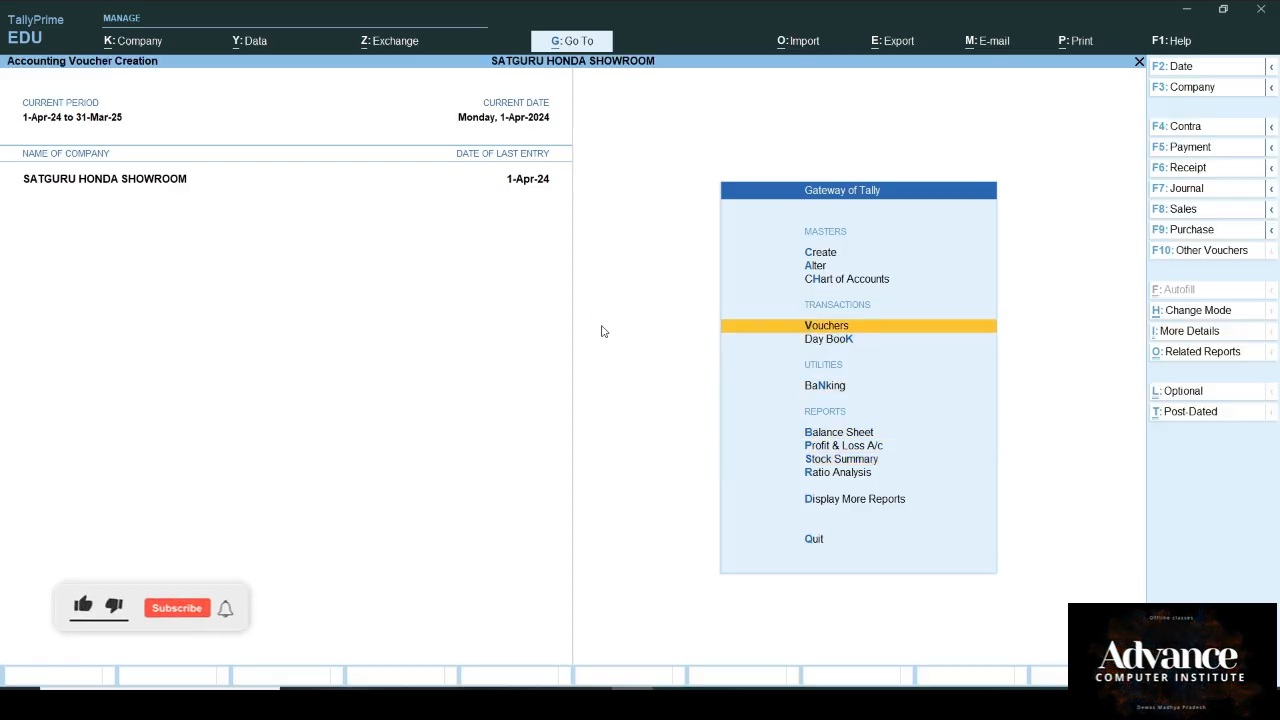
key(F5)
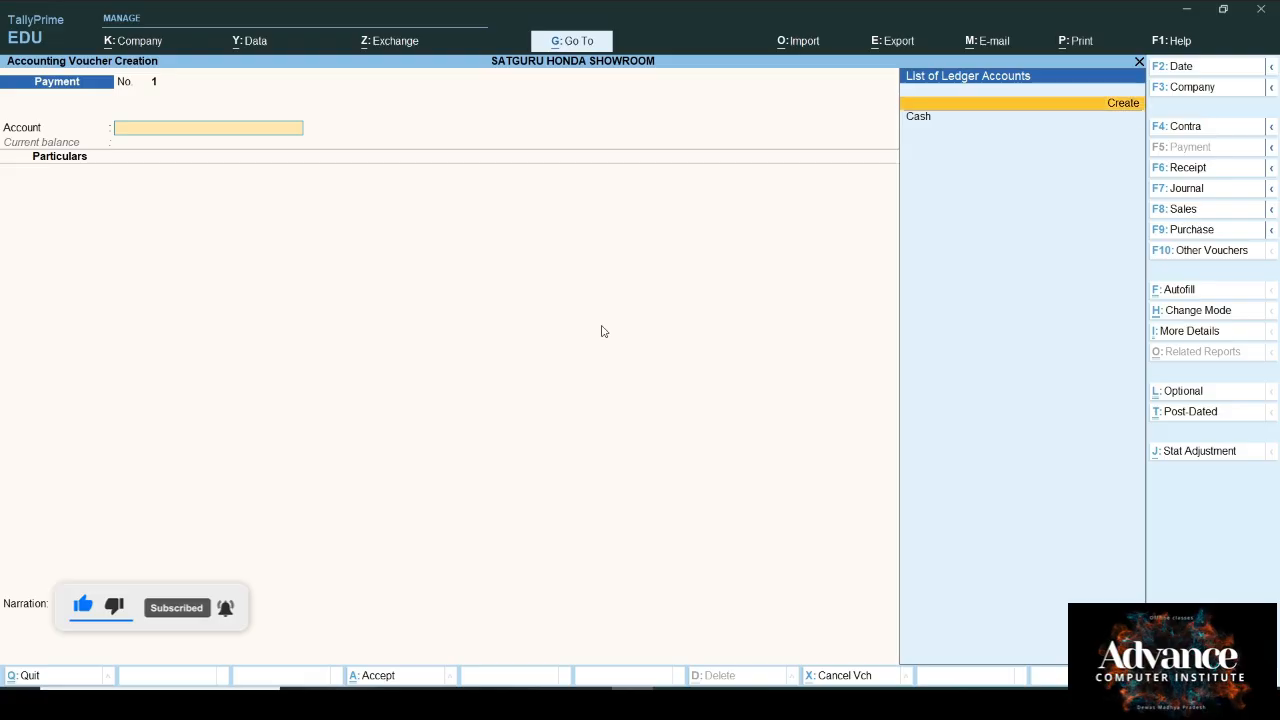
key(Down)
key(Return)
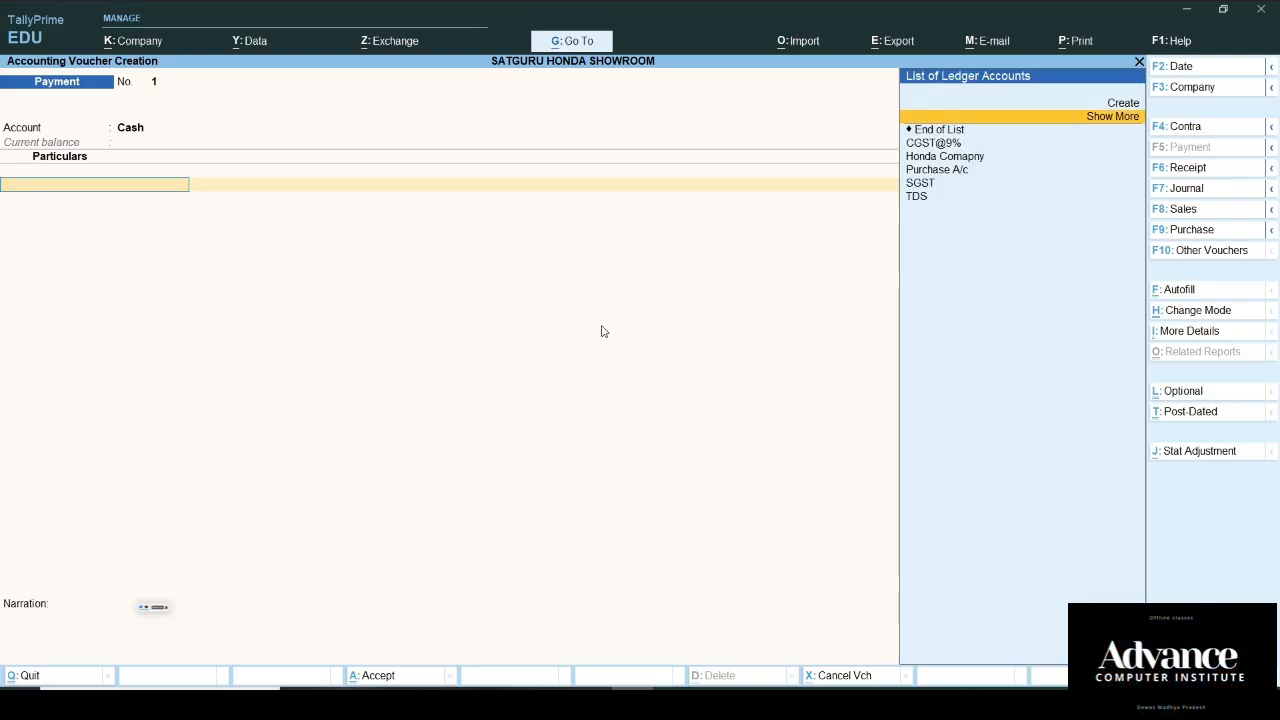
key(Down)
key(Down)
key(Return)
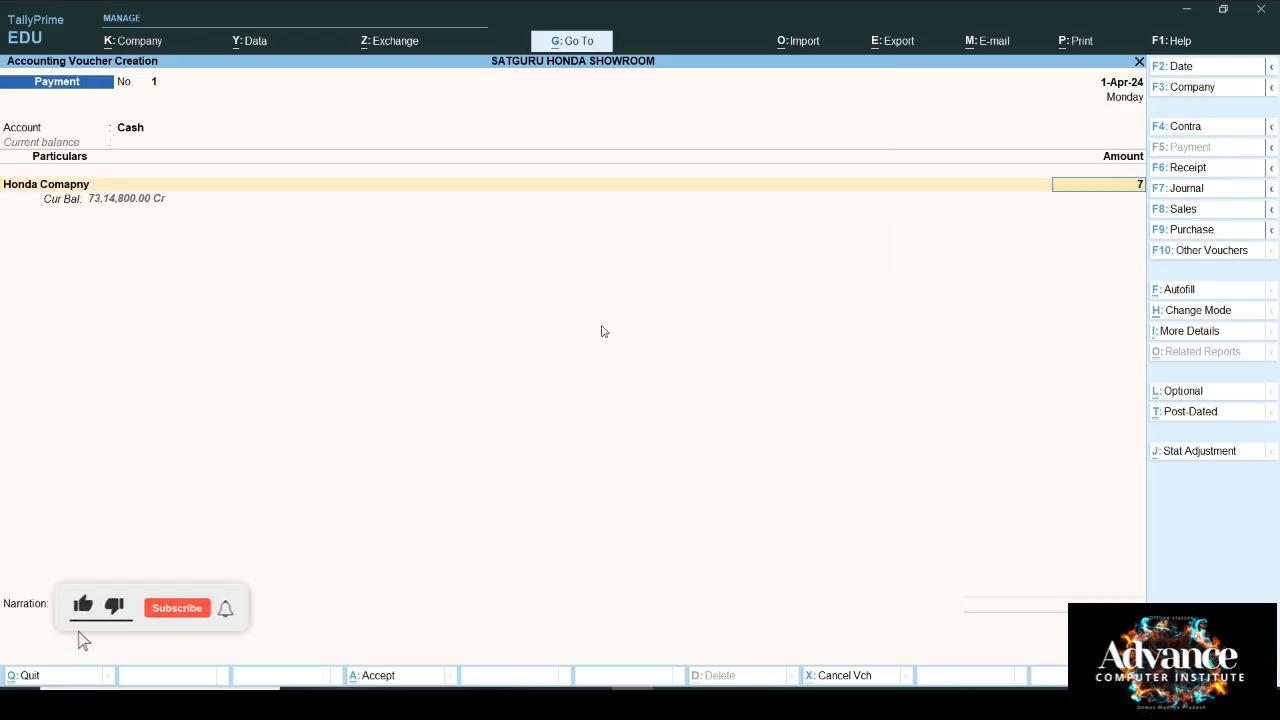
text(7314800)
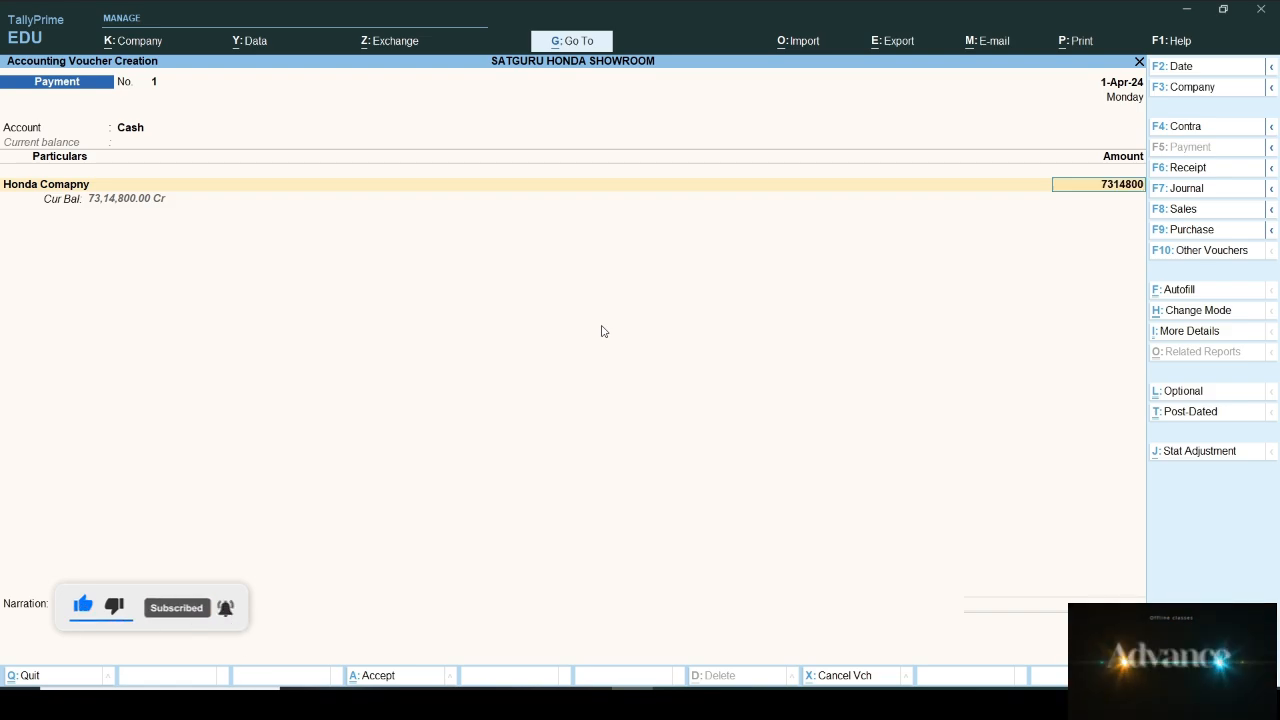
key(Return)
key(Return)
key(Return)
key(Return)
key(Return)
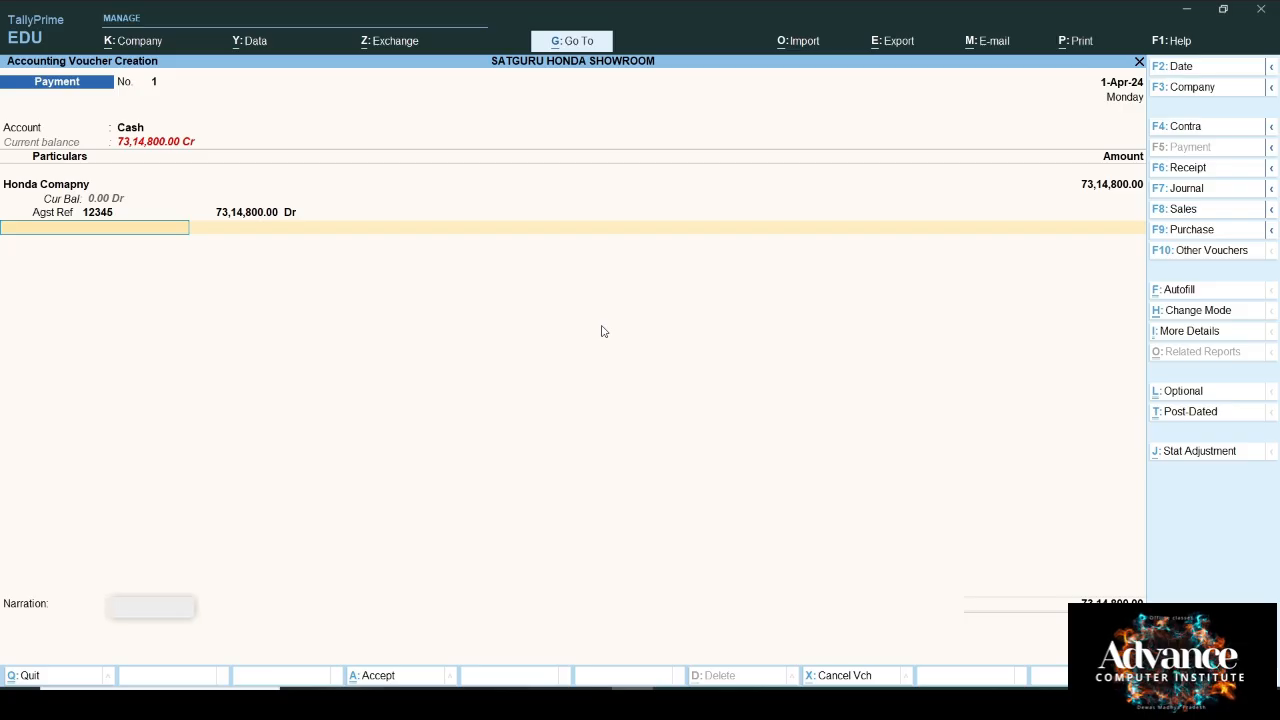
key(Return)
key(Return)
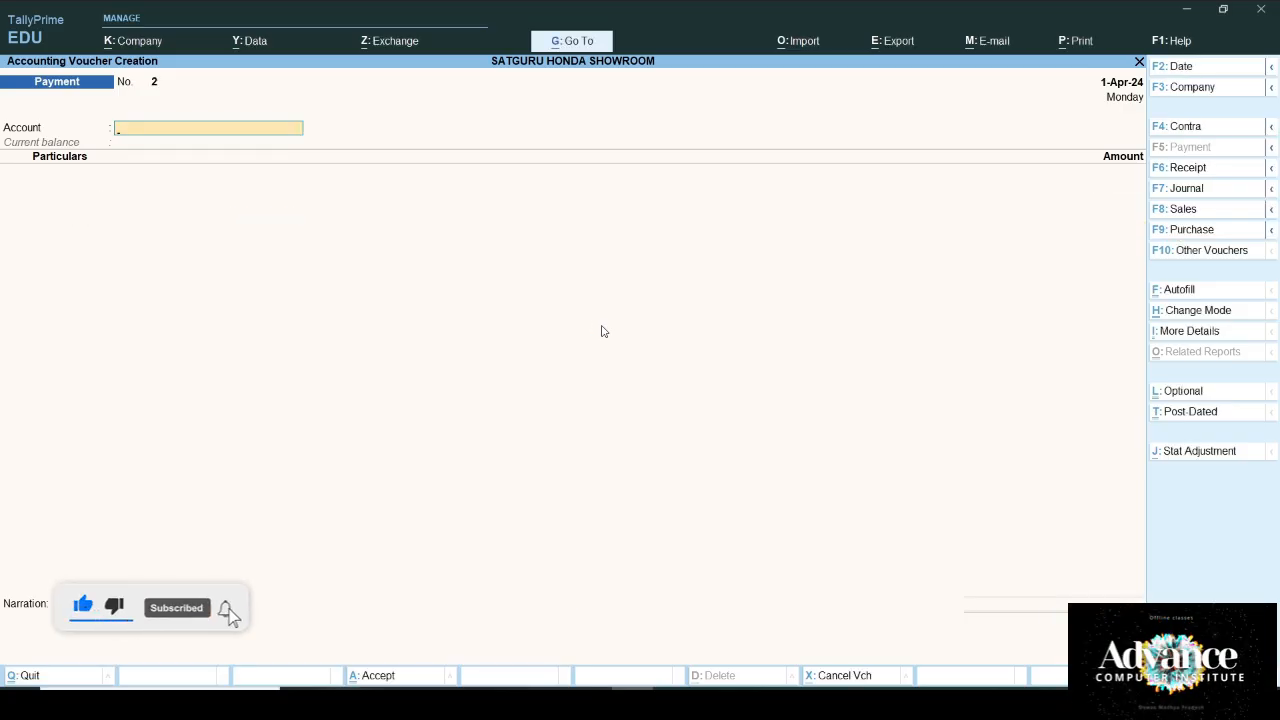
key(ctrl)
Step: Autofill a TDS Stat Payment for 1-4-2024 to 1-5-2024 under section 194Q, paid in cash
key(ctrl+f)
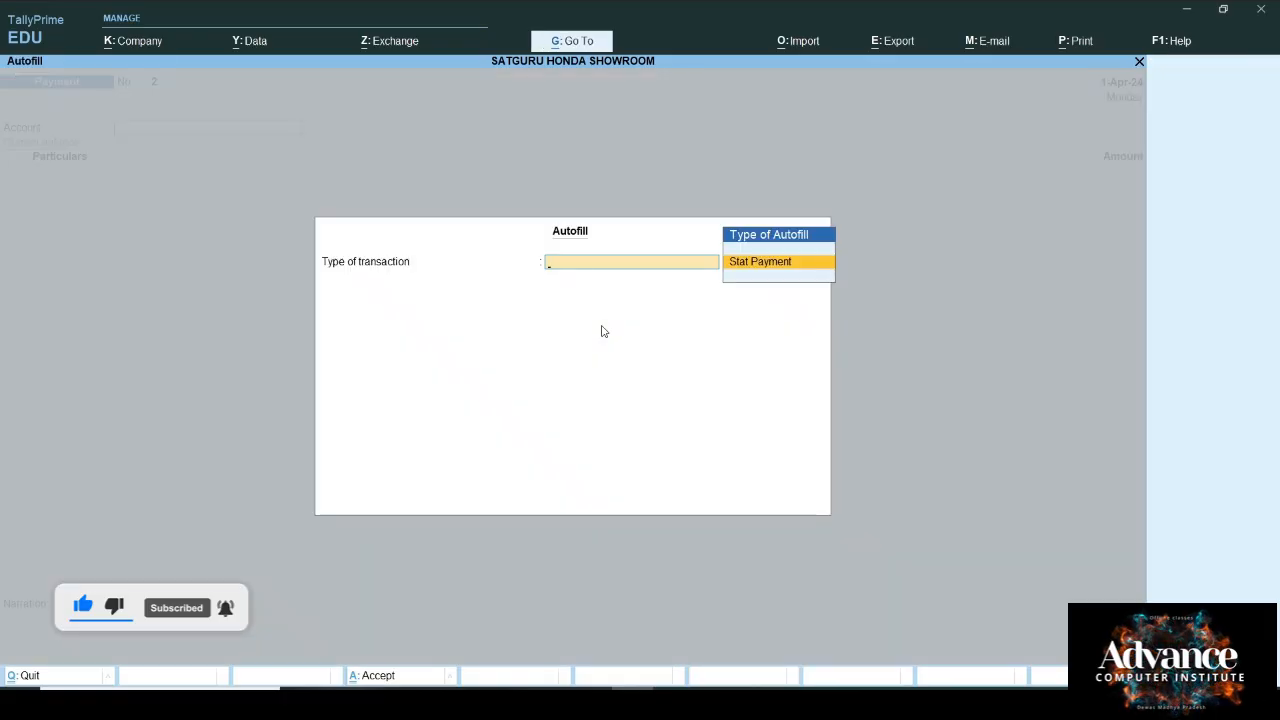
key(Return)
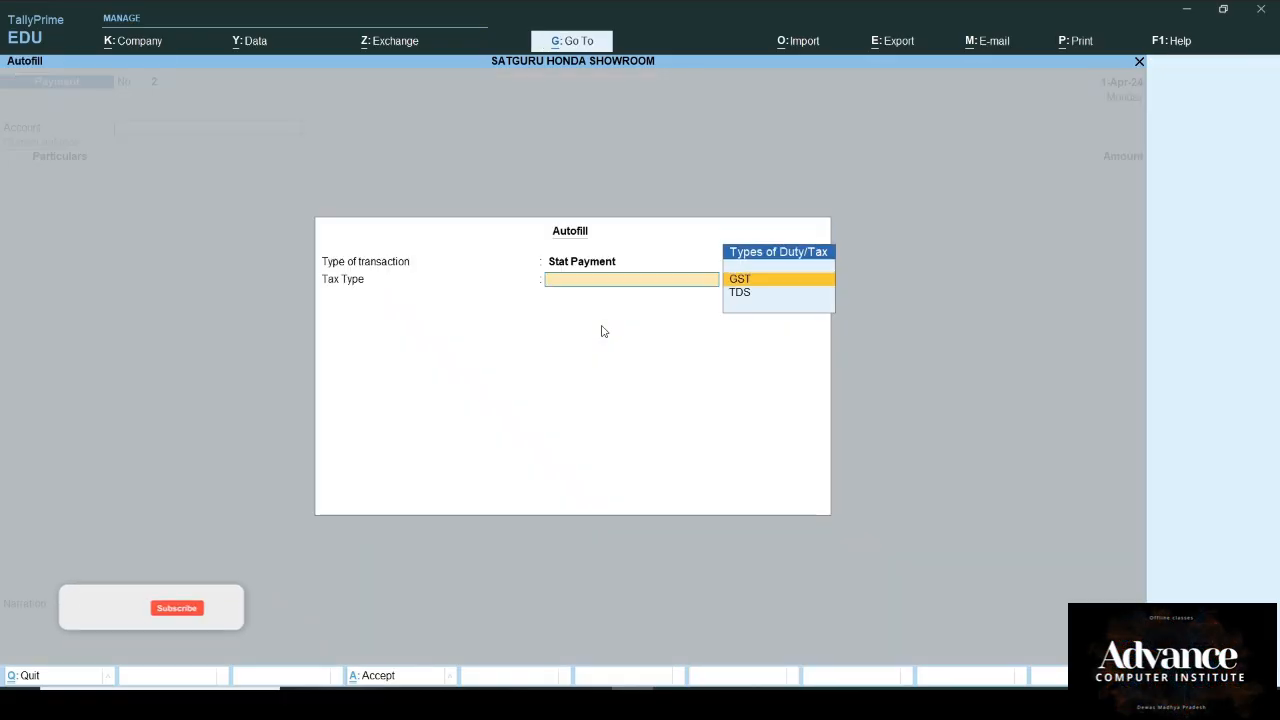
key(Down)
key(Return)
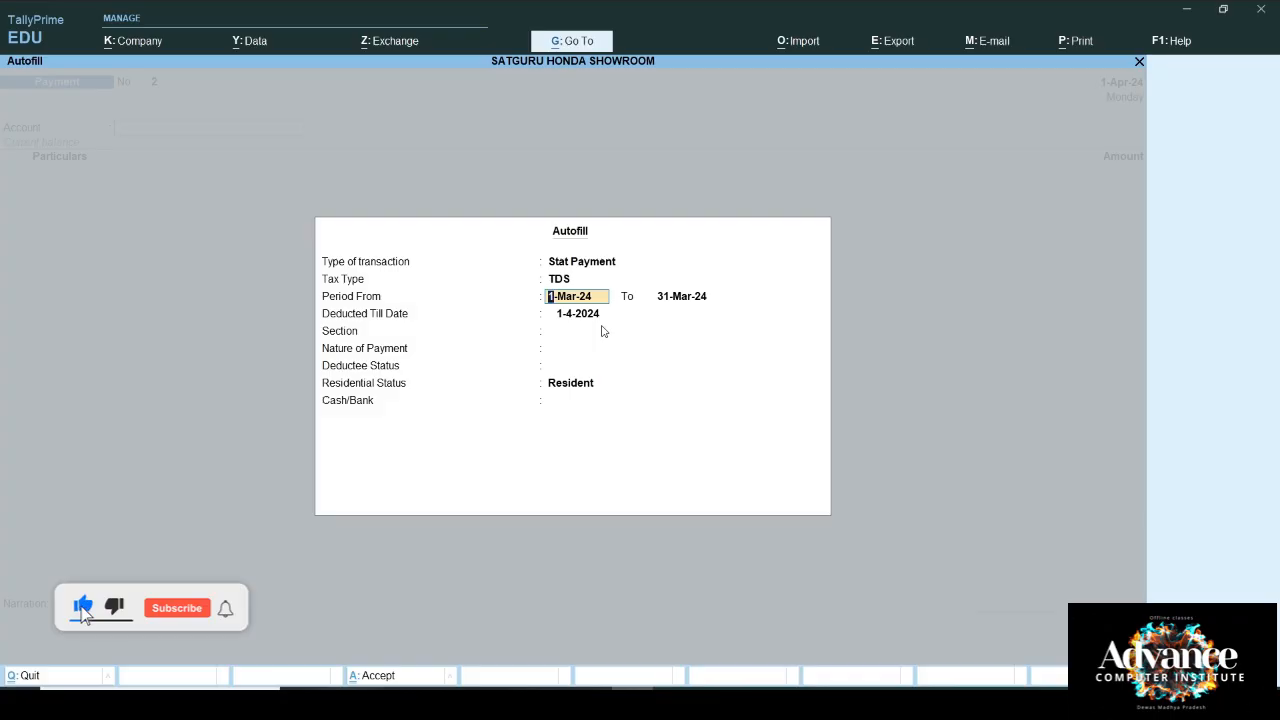
text(1/4/2024)
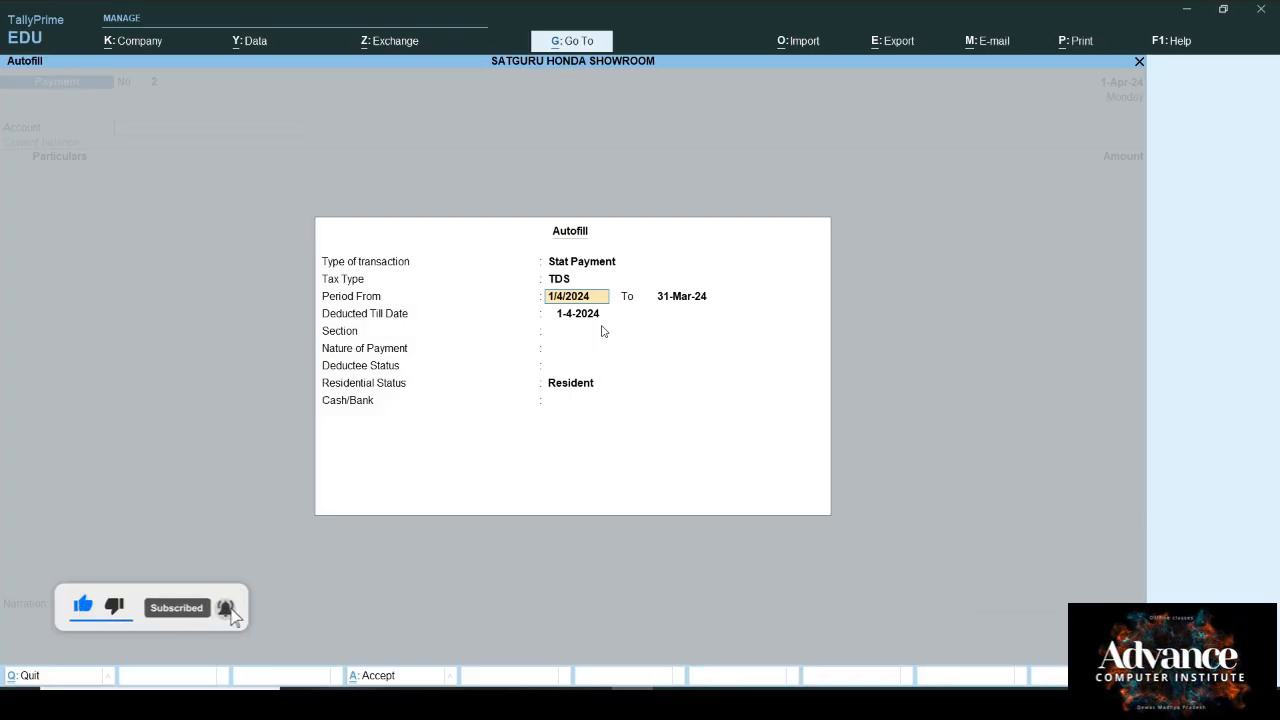
key(Return)
text(1/5/202)
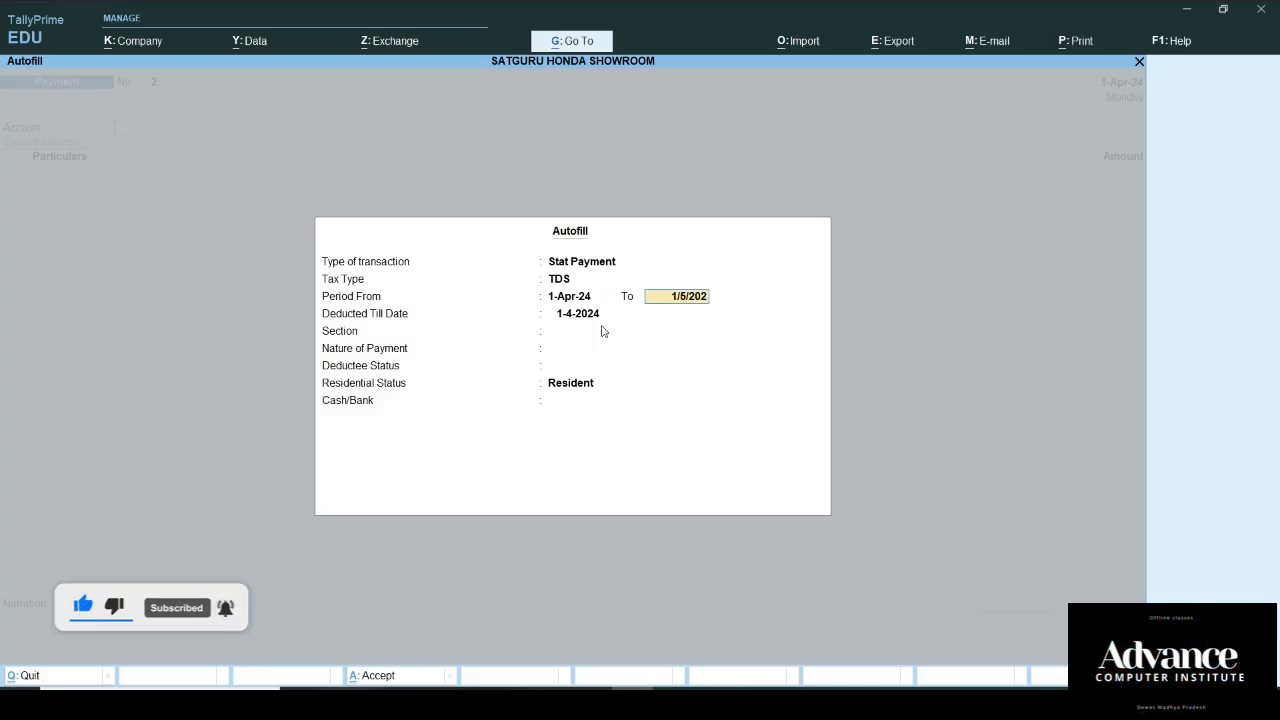
text(4)
key(Return)
key(Return)
key(Return)
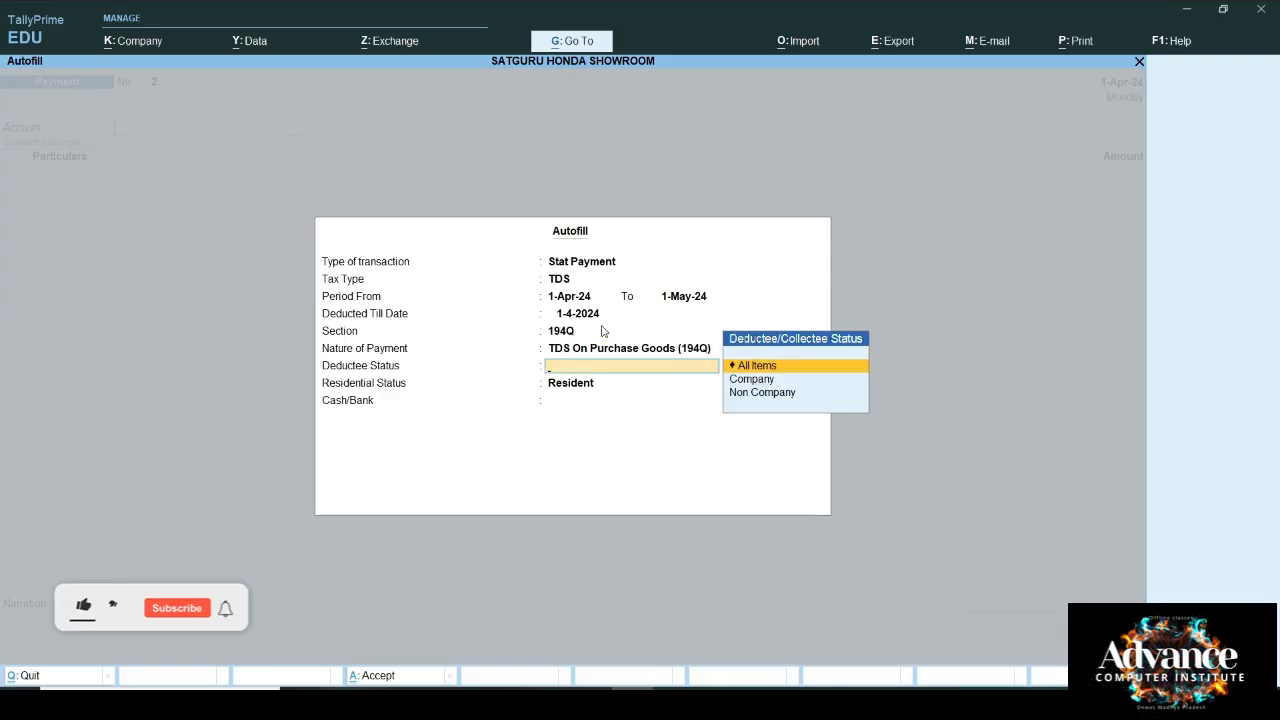
key(Return)
key(Return)
key(Return)
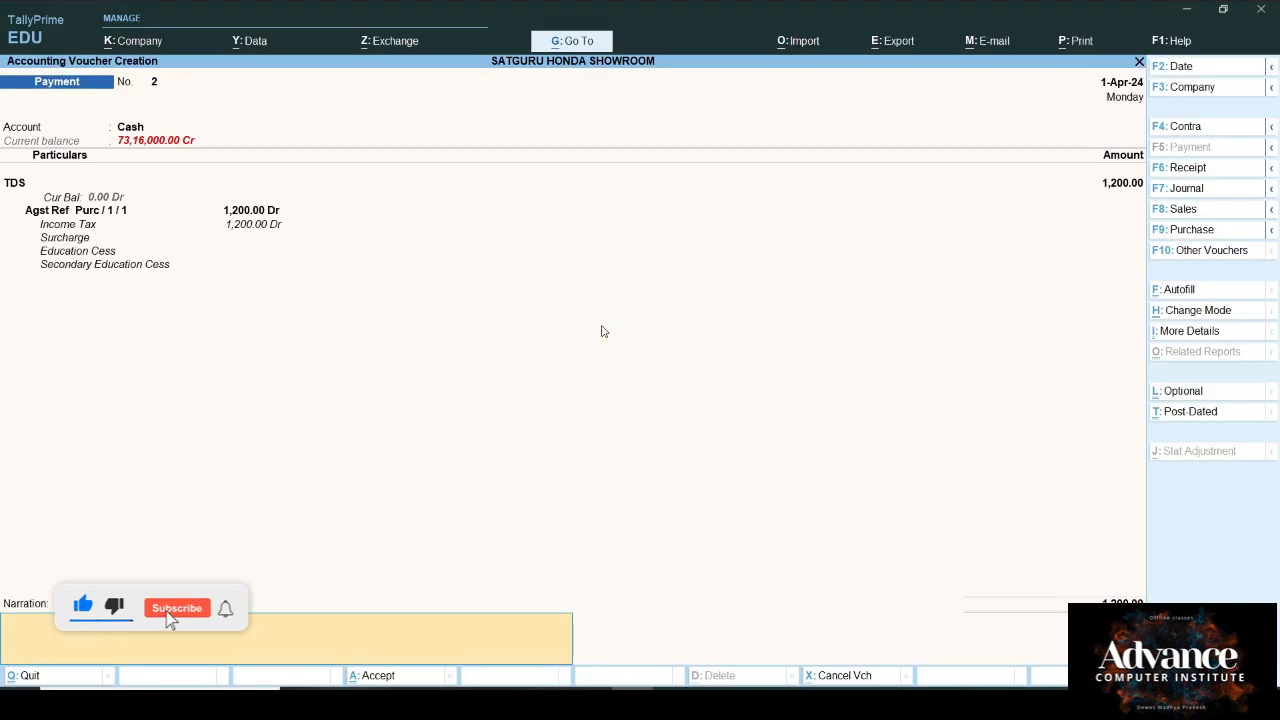
key(Return)
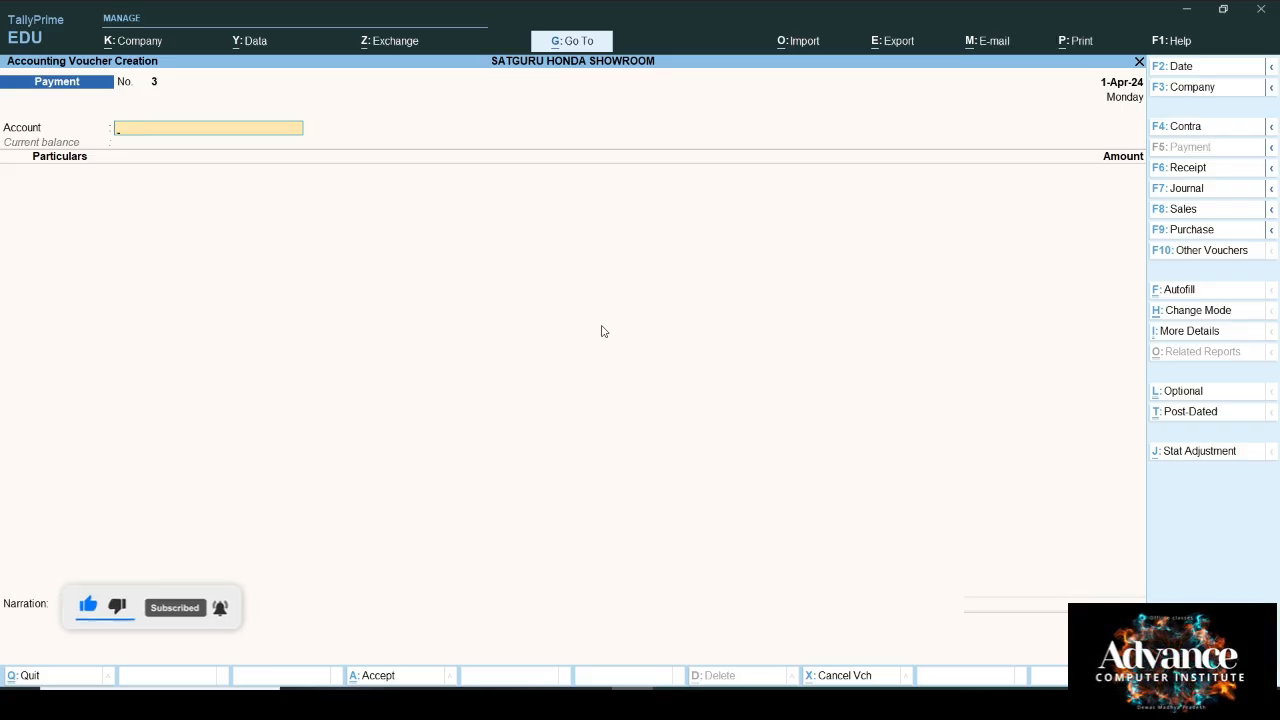
Step: Return to Gateway of Tally and switch to the Excel workbook
key(Escape)
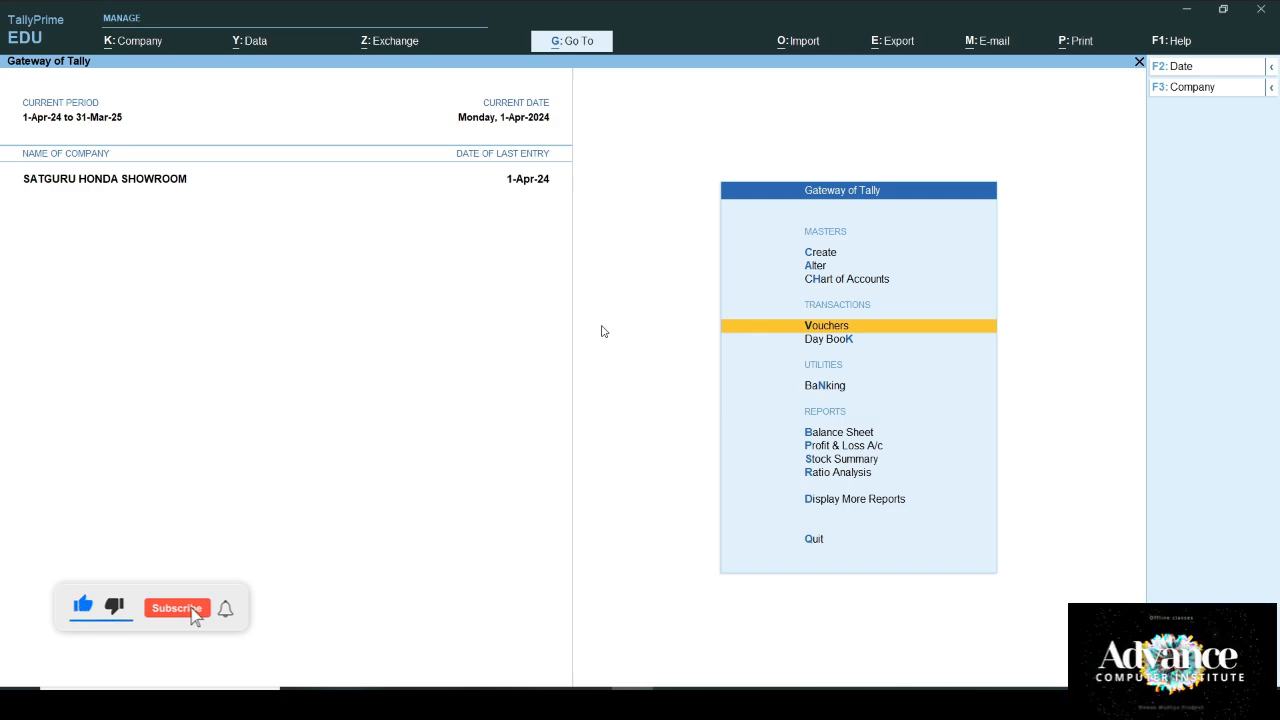
key(Down)
key(Up)
key(alt+Tab)
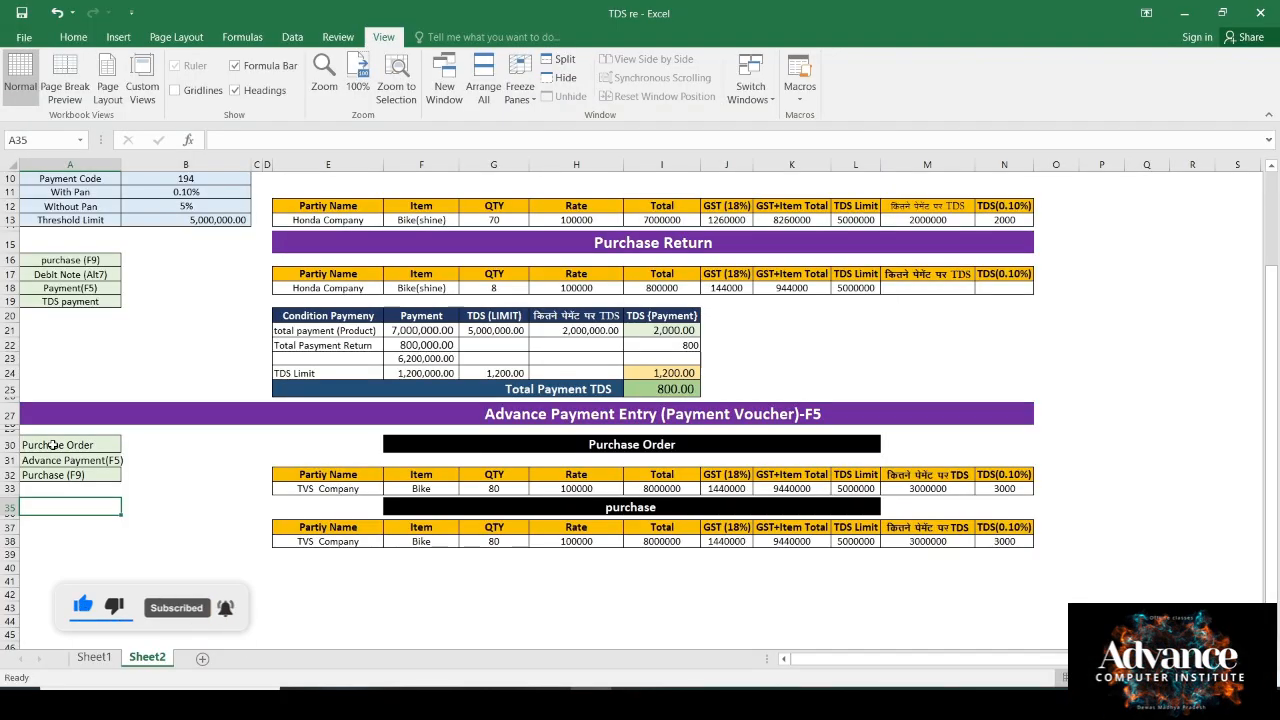
Step: Review the TVS Company Purchase Order and Advance Payment notes in A30:A33, then return to TallyPrime
click(53, 445)
drag(40, 464, 61, 490)
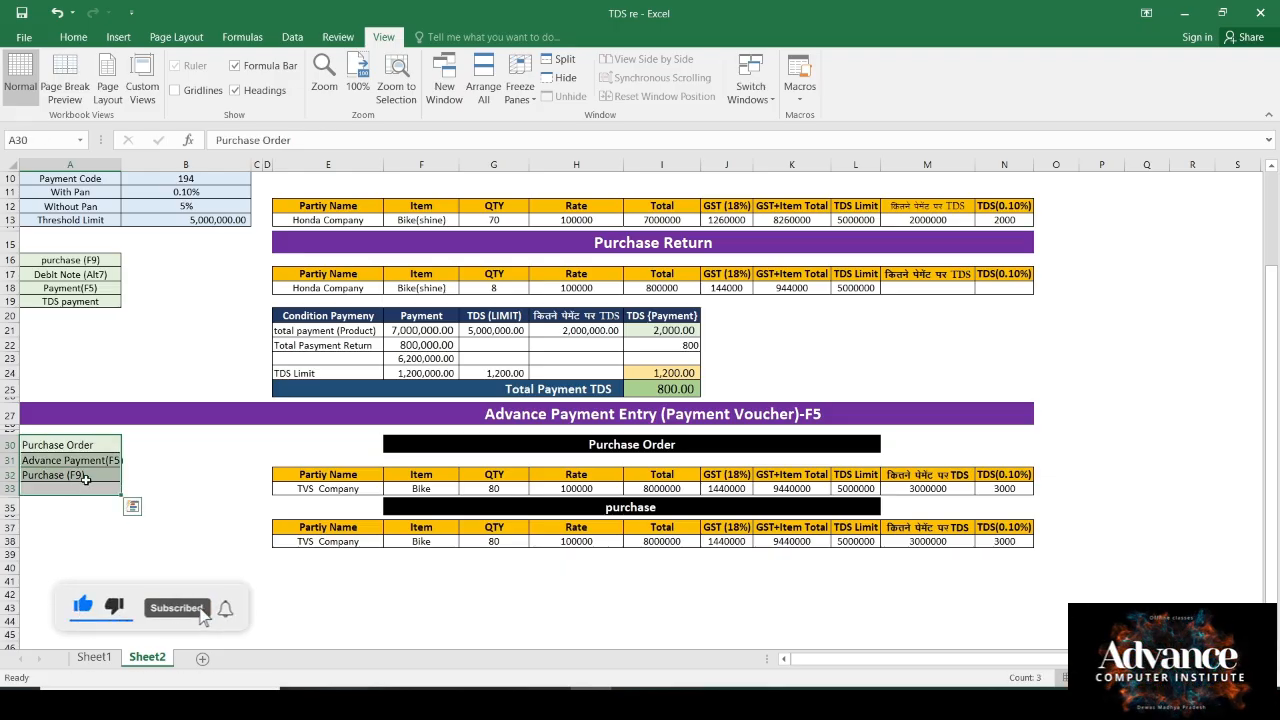
click(125, 540)
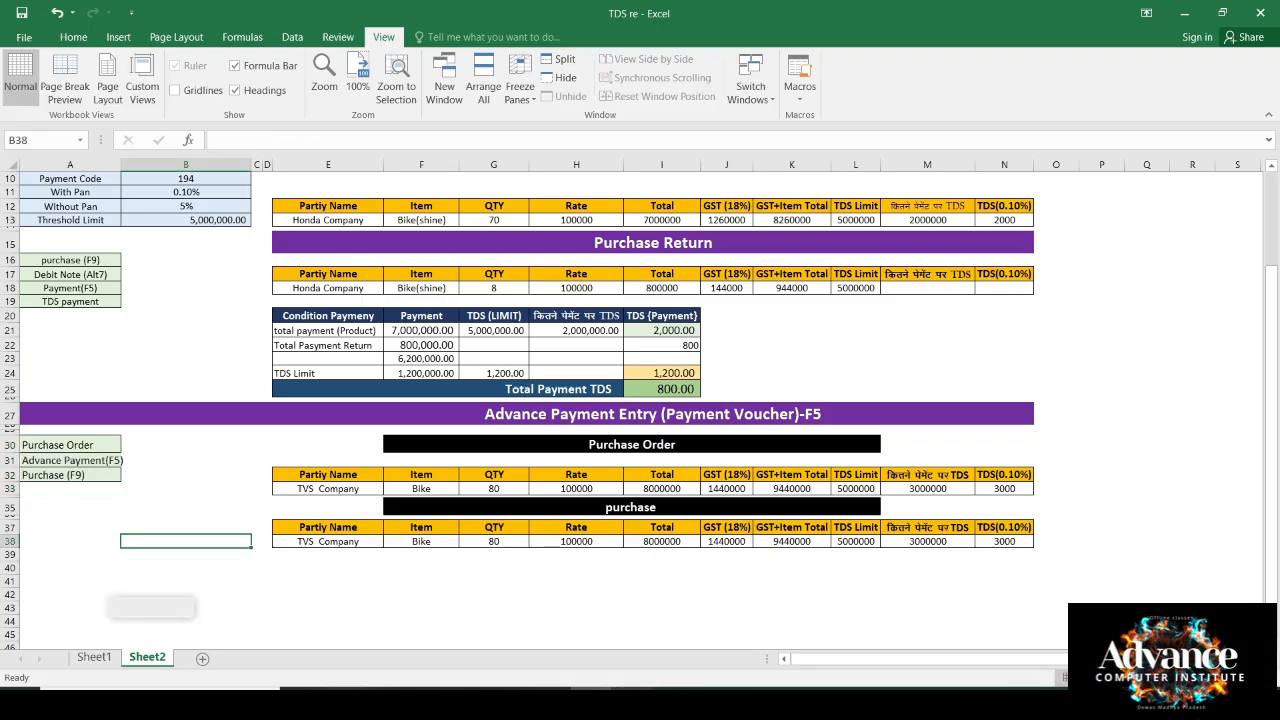
key(alt+Tab)
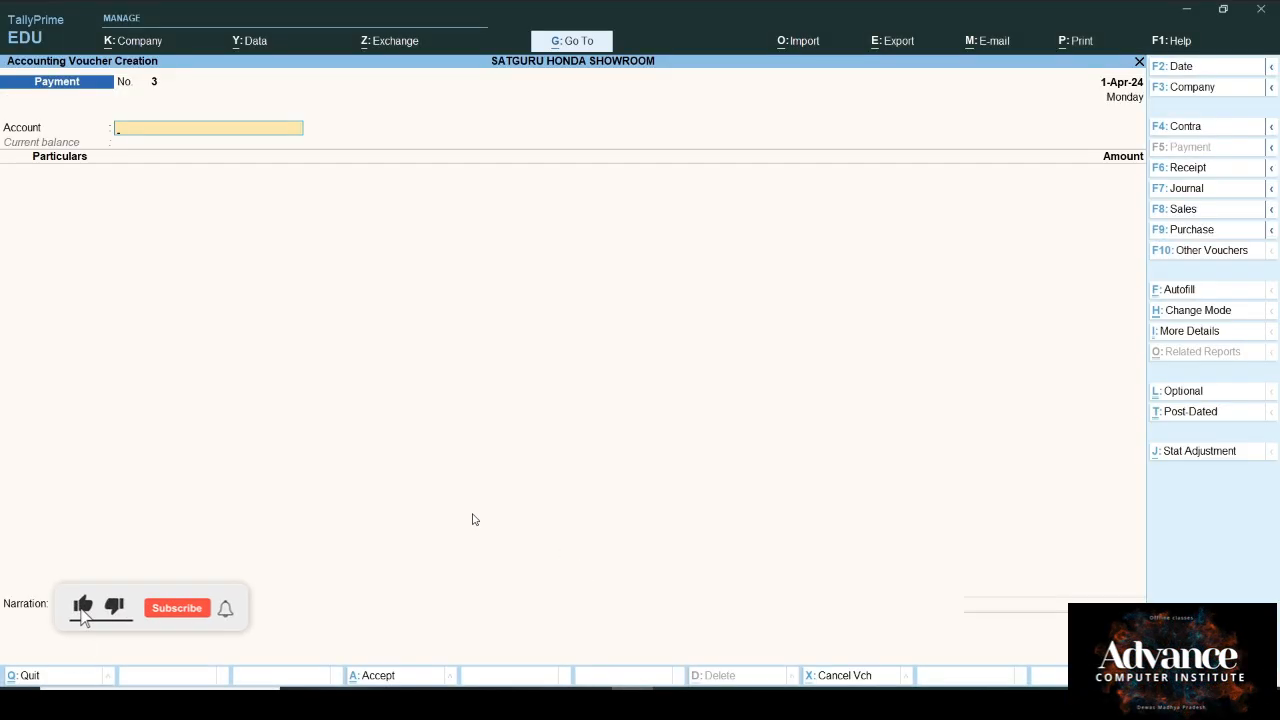
Step: Show inactive voucher types and select Purchase Order
key(F10)
key(Up)
key(Up)
key(Up)
key(Up)
key(Up)
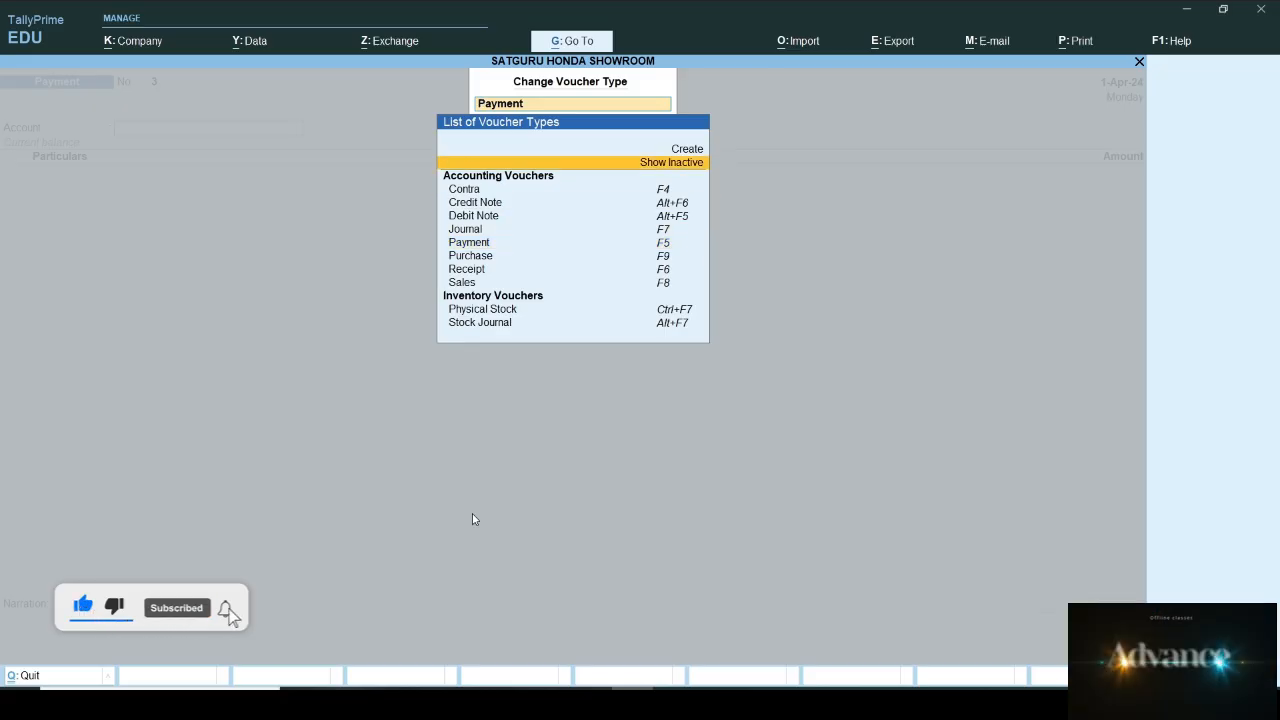
key(Return)
key(Down)
key(Down)
key(Down)
key(Down)
key(Down)
key(Down)
key(Down)
key(Down)
key(Down)
key(Down)
key(Down)
key(Down)
key(Down)
key(Down)
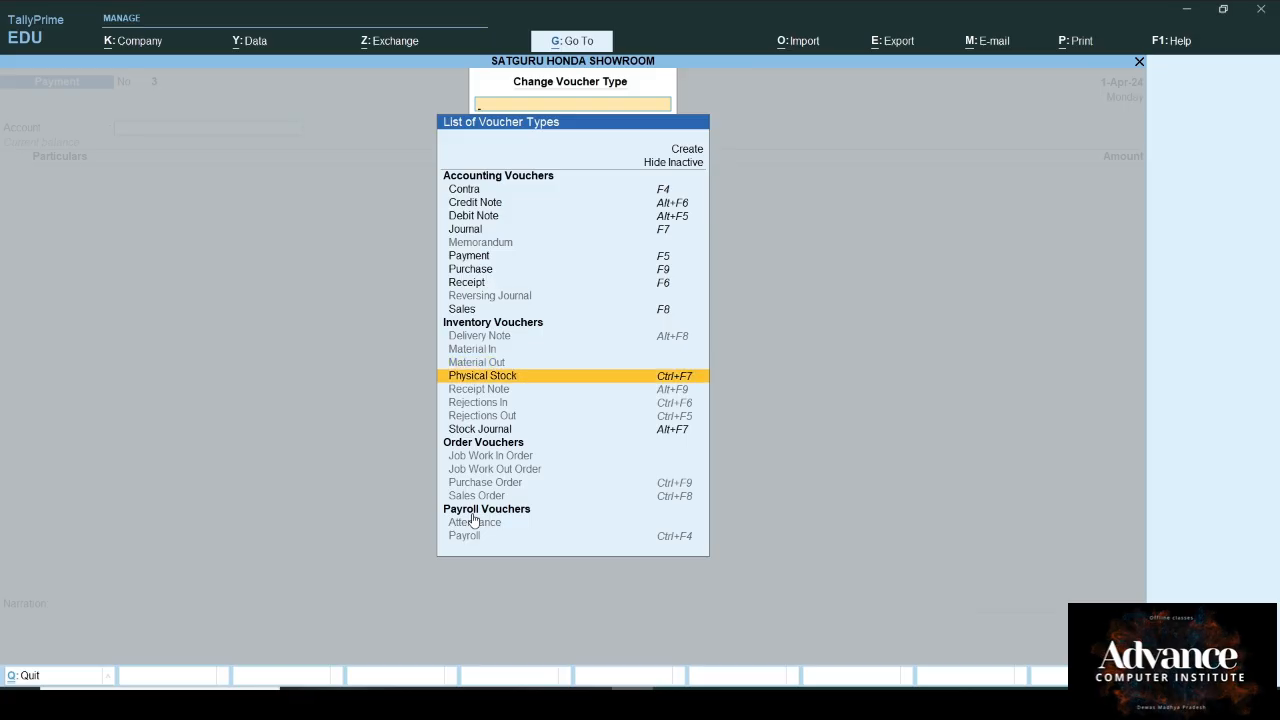
key(Down)
key(Down)
key(Down)
key(Down)
key(Down)
key(Down)
key(Down)
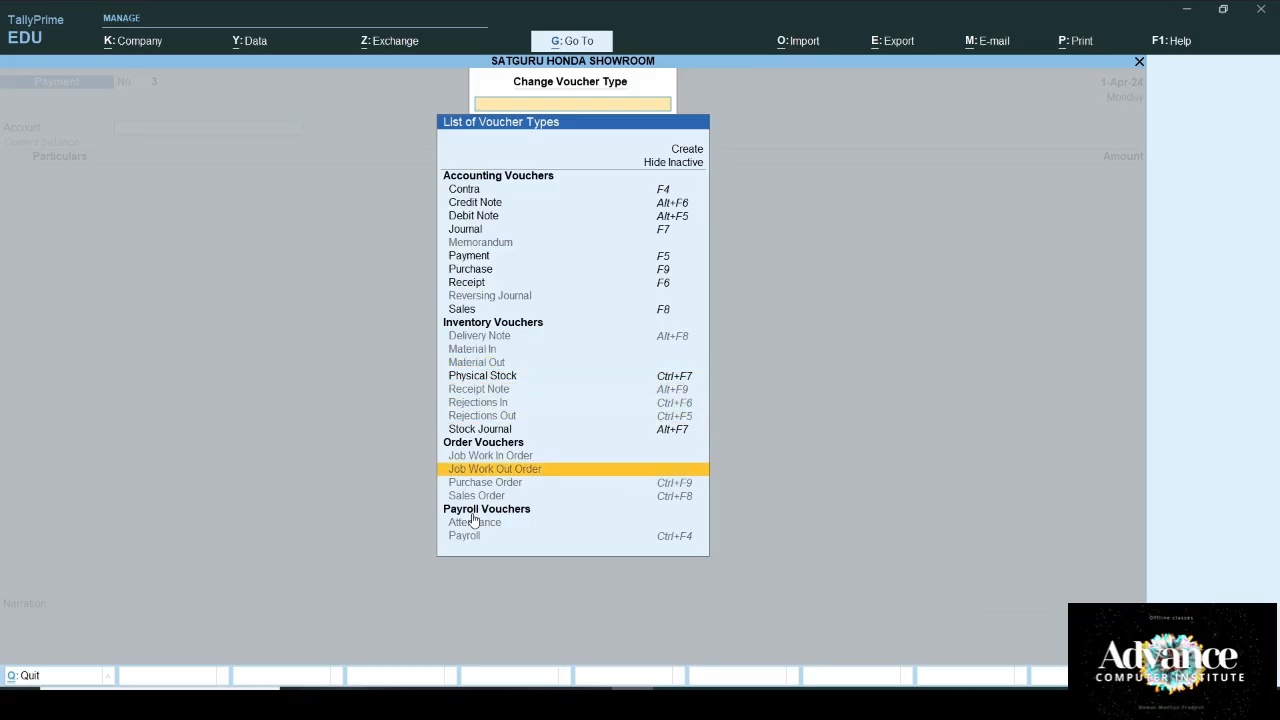
key(Down)
key(Return)
key(Return)
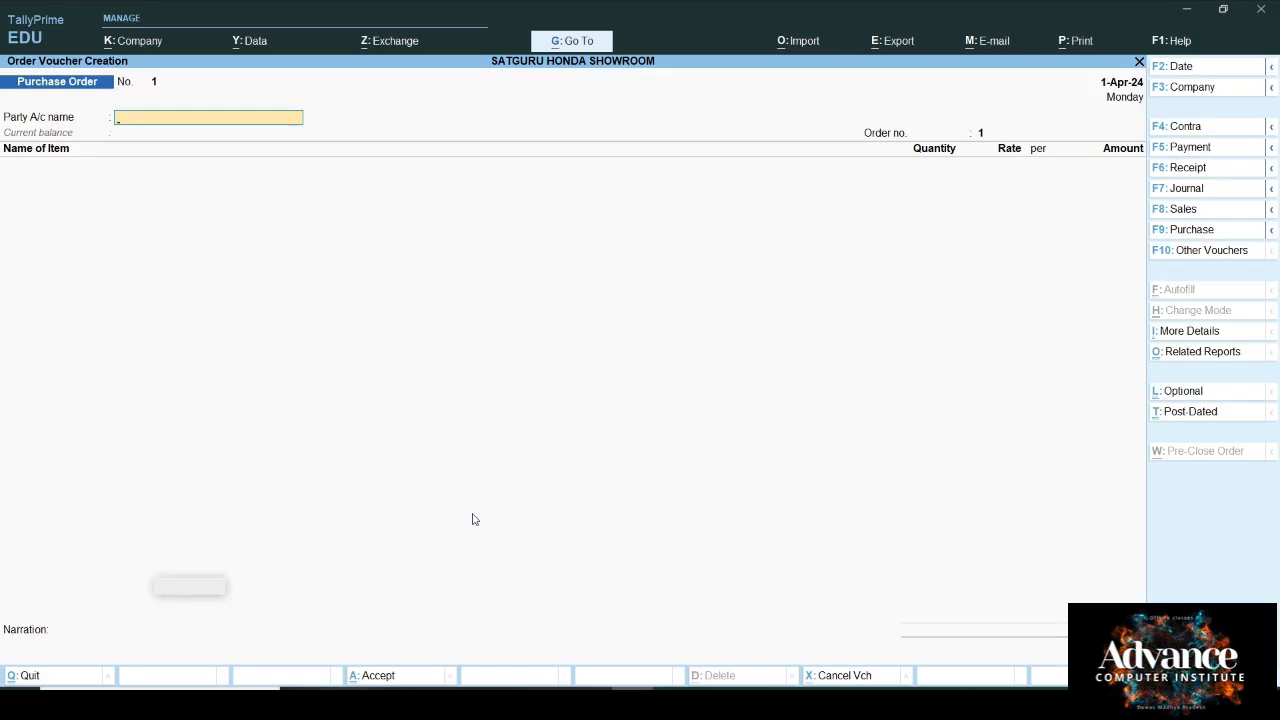
Step: Create a ledger named TVS Company under Sundry Creditors
key(alt+c)
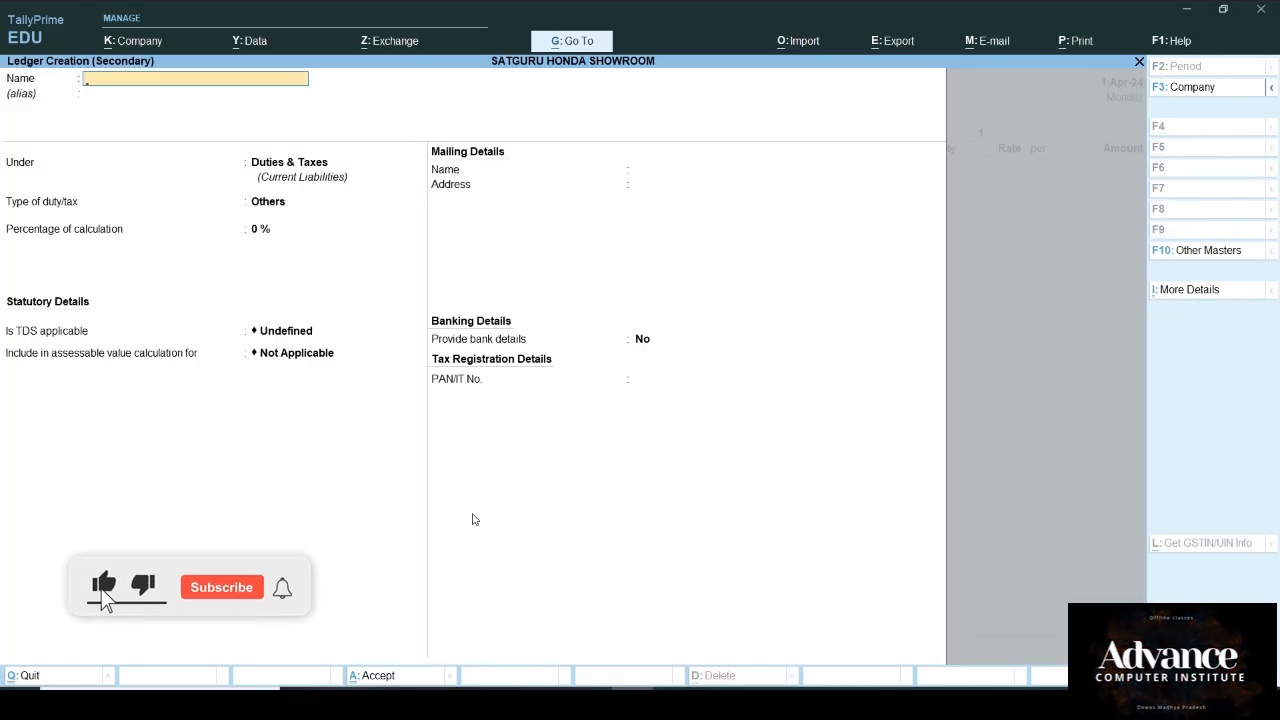
text(TVS Comp)
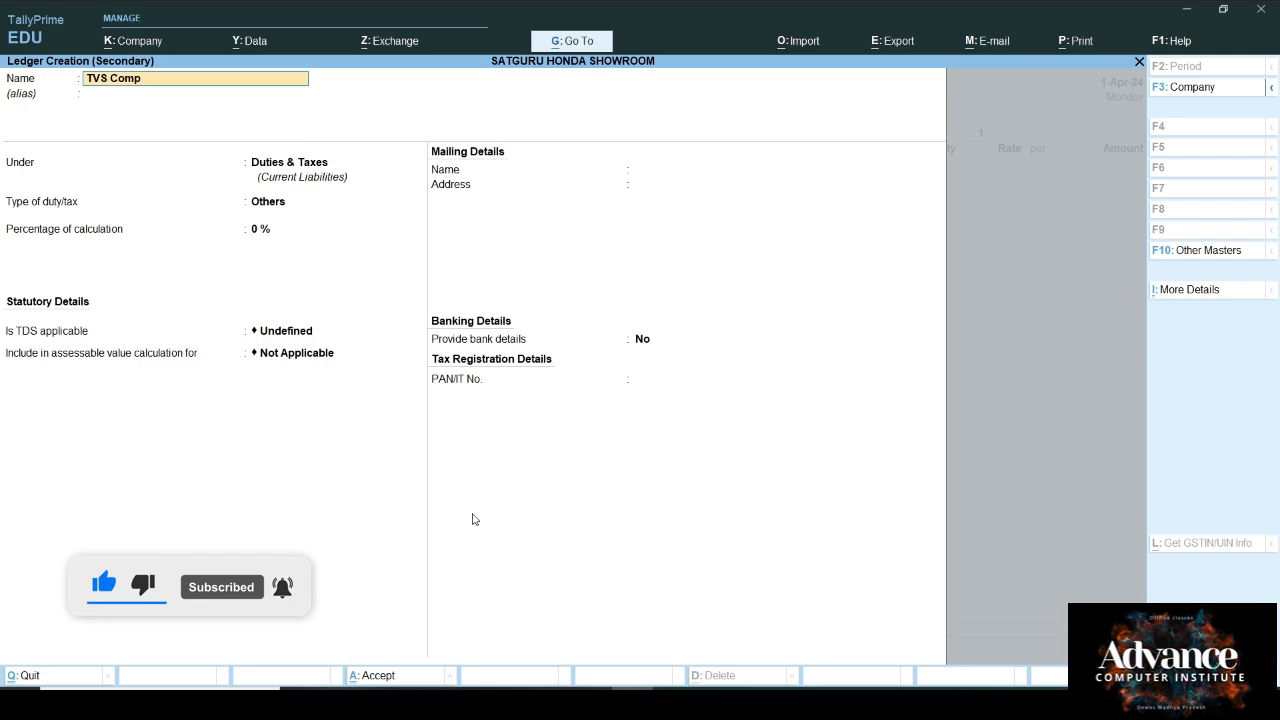
text(any)
key(Return)
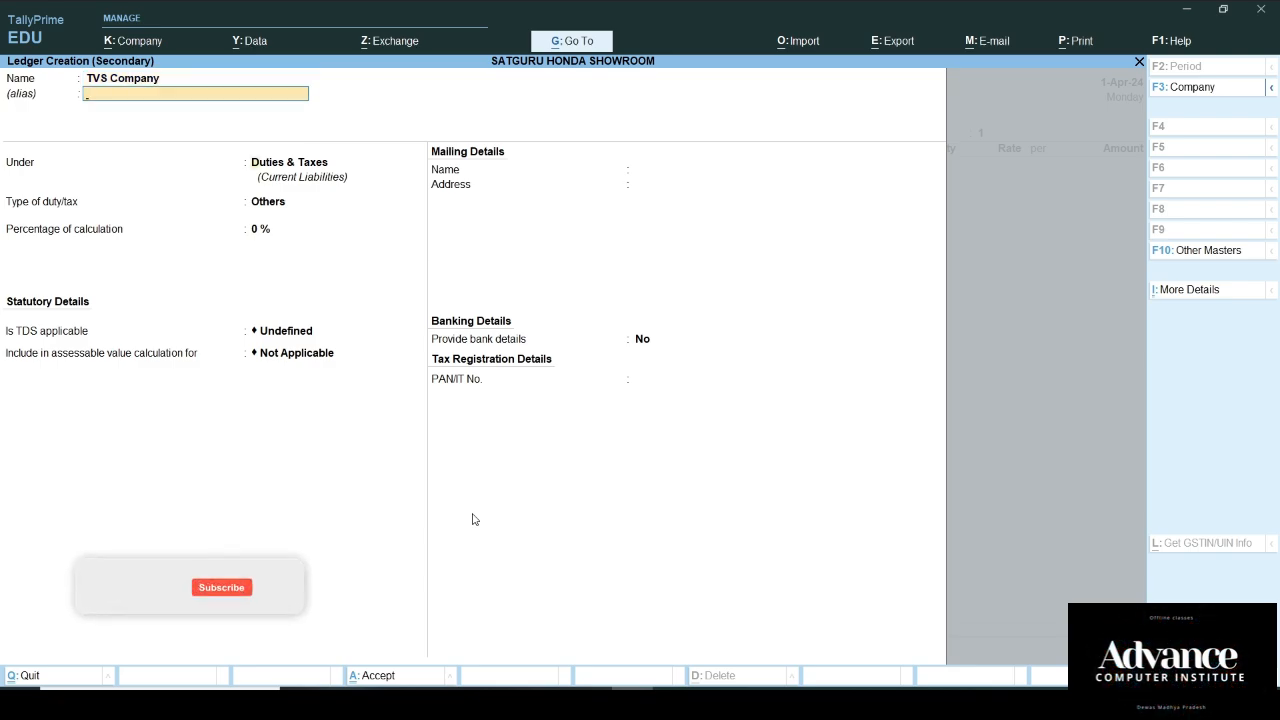
key(Return)
text(cr)
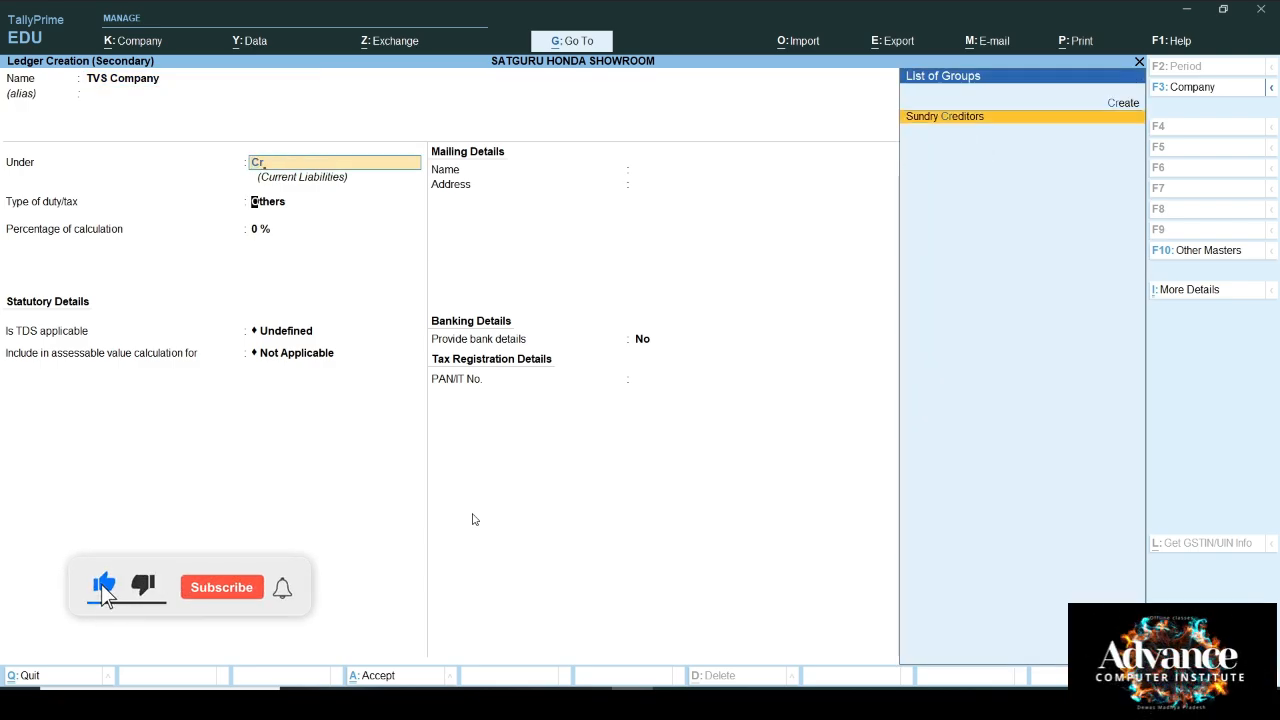
key(Return)
Step: Make TVS Company TDS deductible as Company - Resident on purchase goods, with same-voucher and advanced TDS
key(Return)
key(Return)
key(Return)
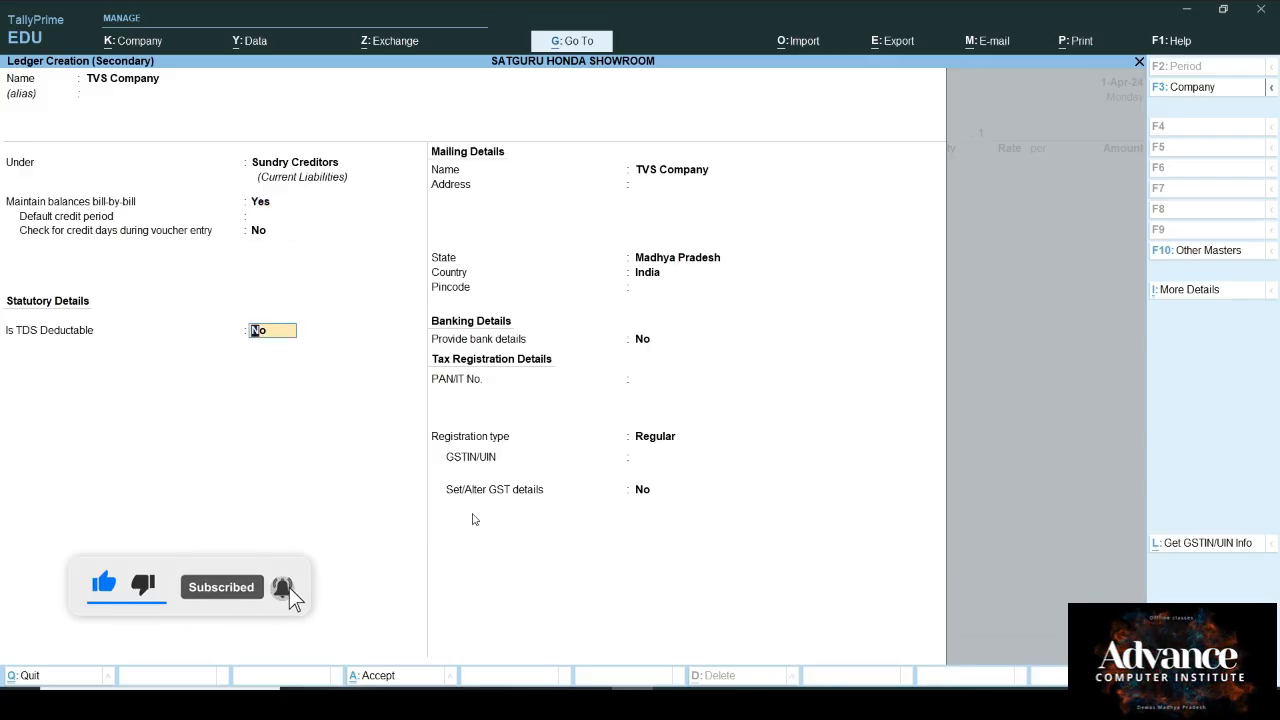
key(y)
key(Return)
key(Down)
key(Down)
key(Down)
key(Down)
key(Down)
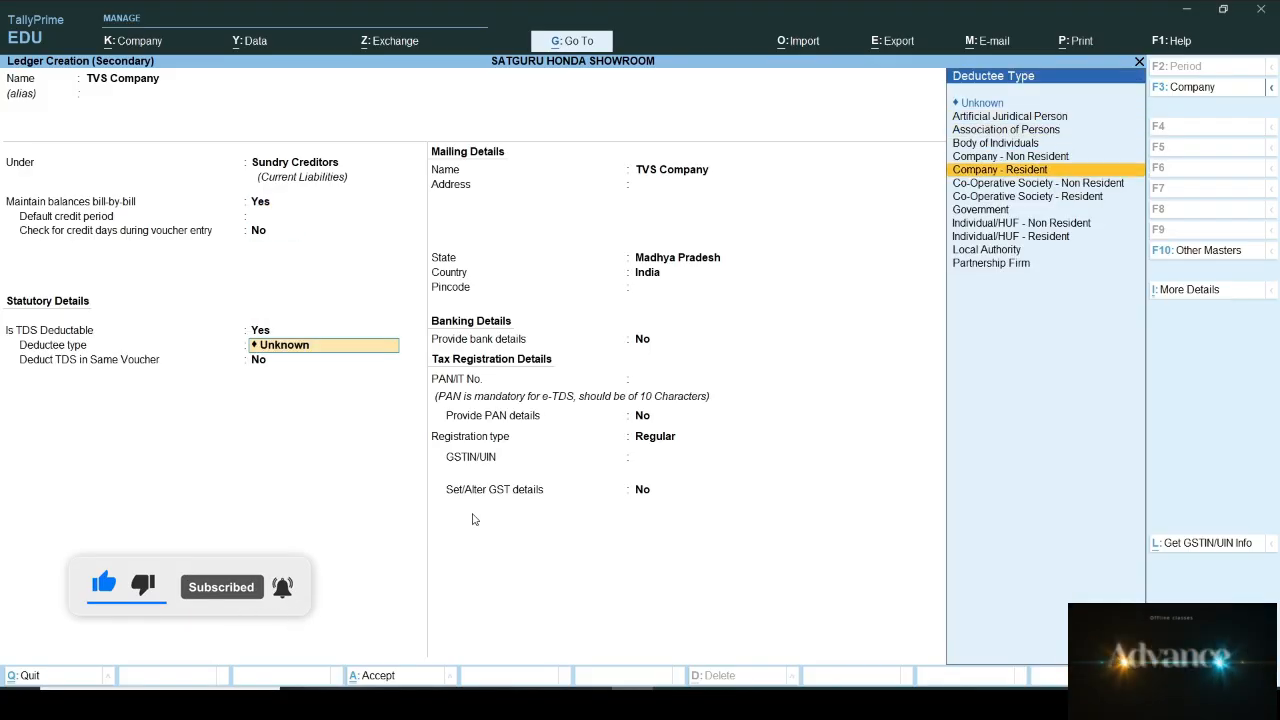
key(Return)
key(Return)
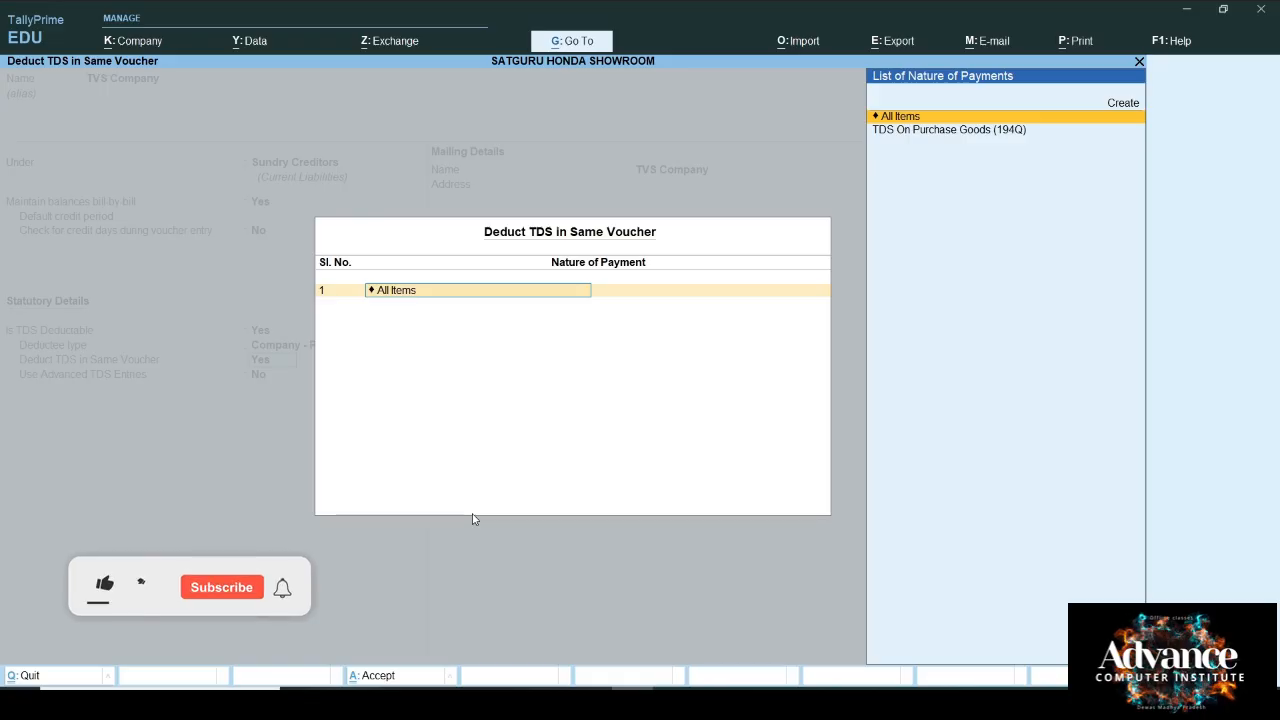
text(T)
key(Return)
key(Return)
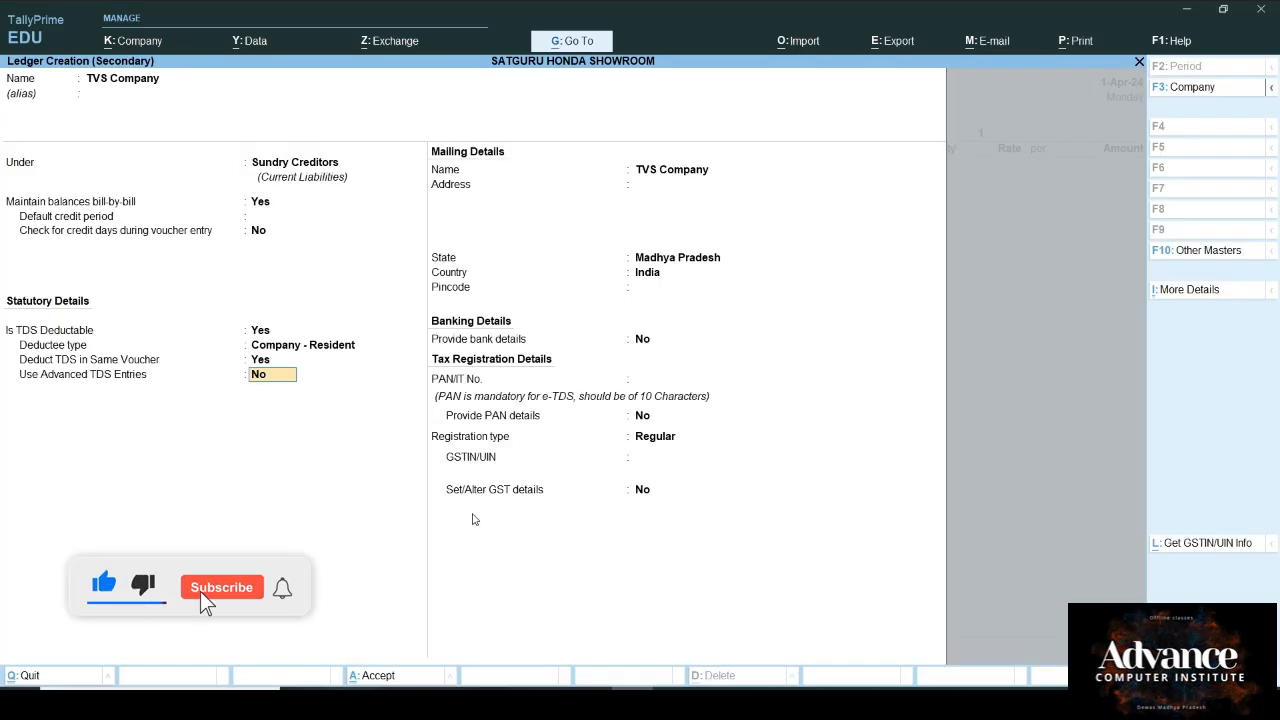
key(y)
key(Return)
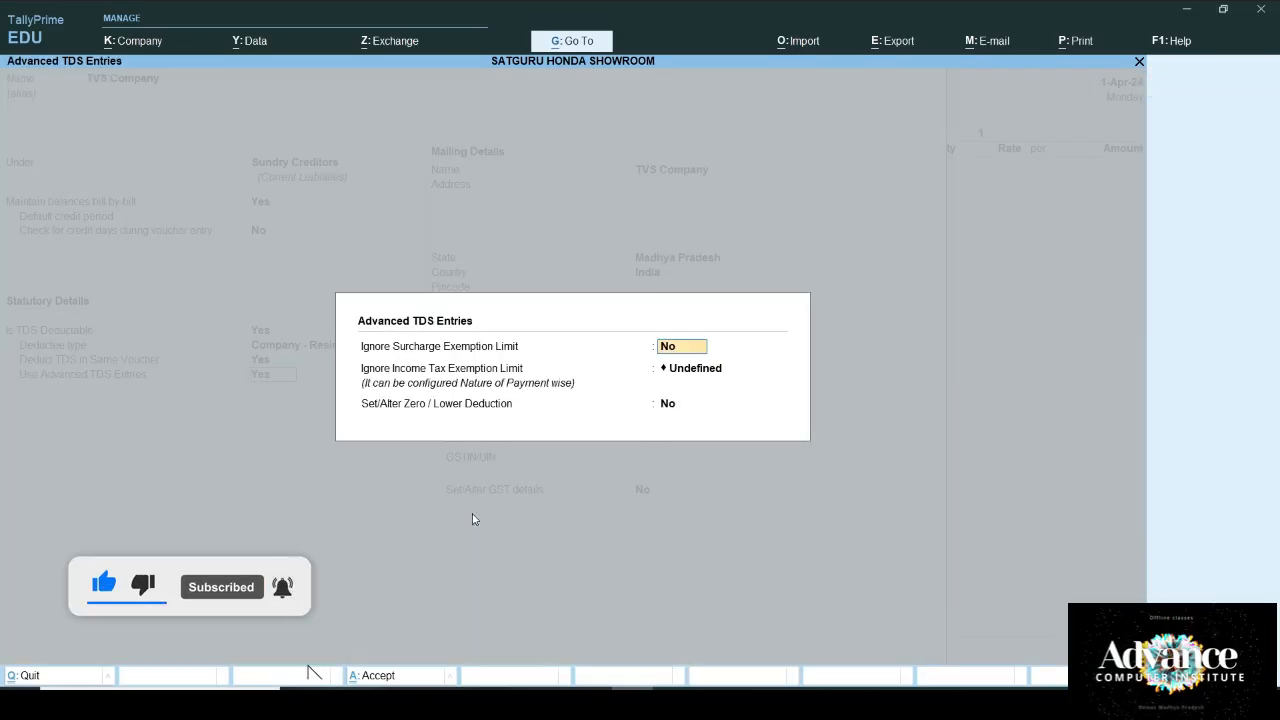
key(Return)
text(a)
key(Return)
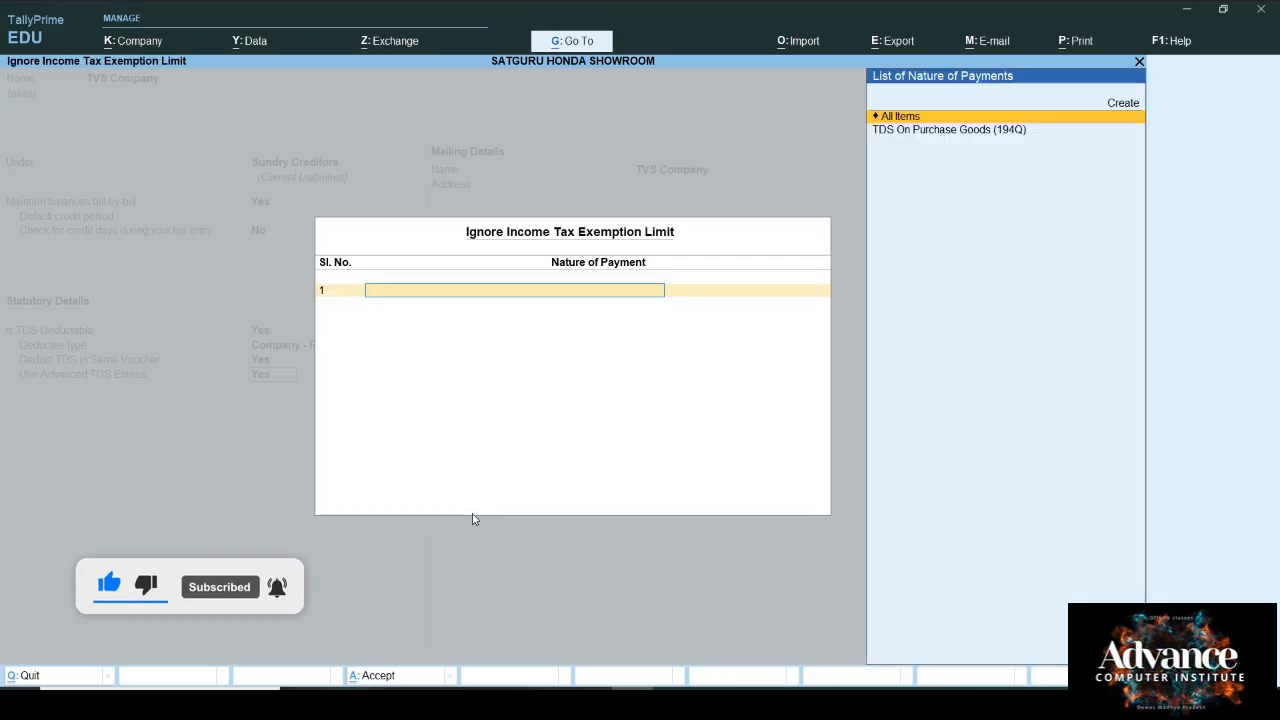
key(Return)
key(Return)
key(Return)
key(Return)
key(Return)
key(Return)
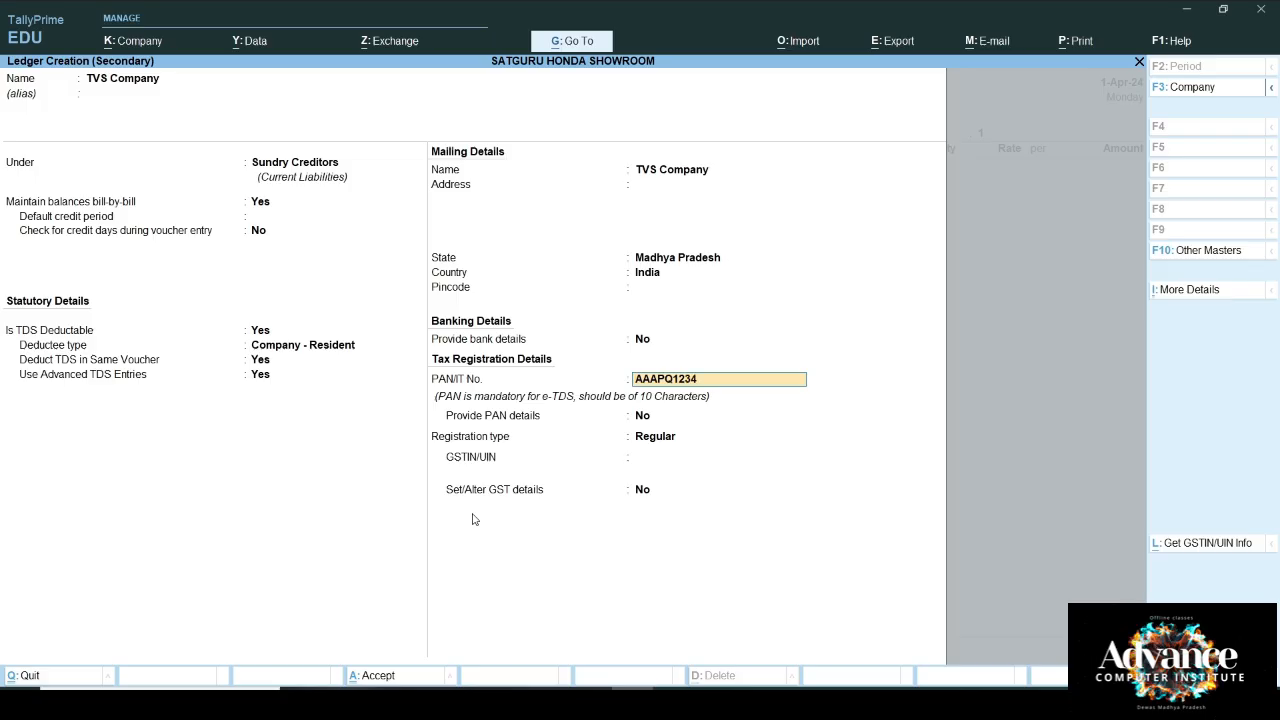
key(Return)
key(Return)
key(Return)
key(Return)
key(Return)
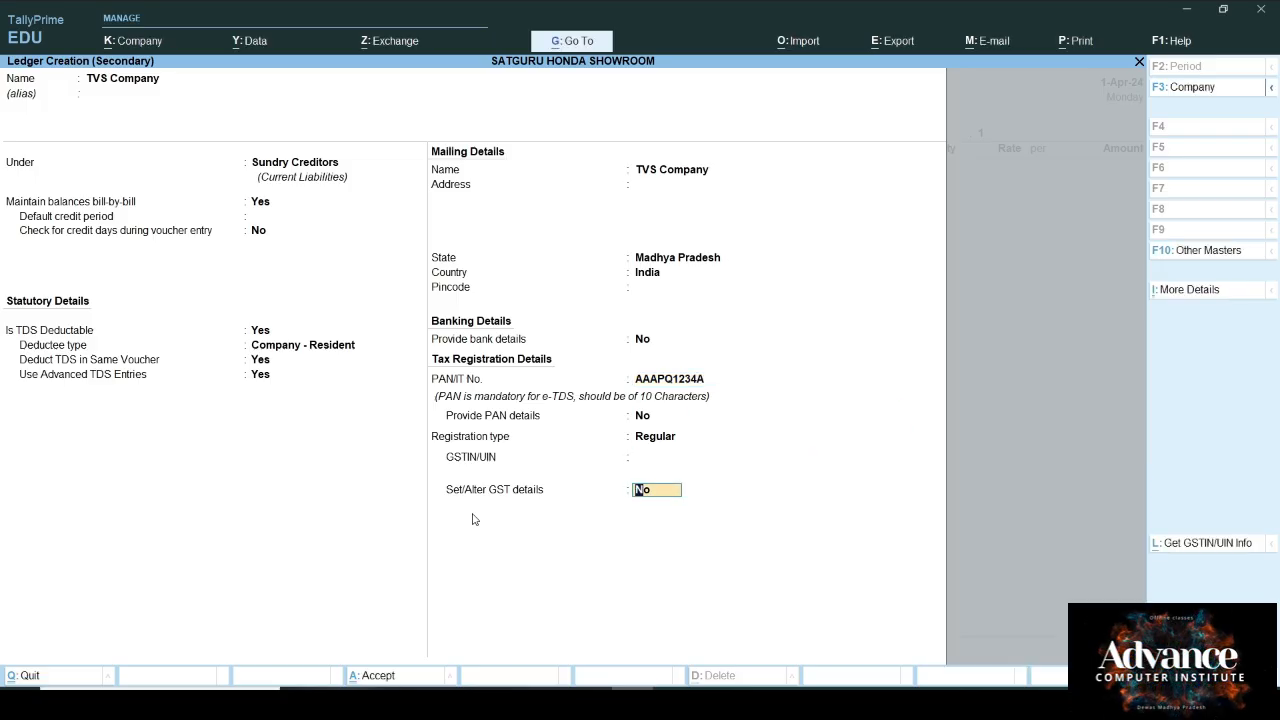
Step: Save the TVS Company ledger, accept Cash and Bank payment terms, and enter order number TVS01
key(Return)
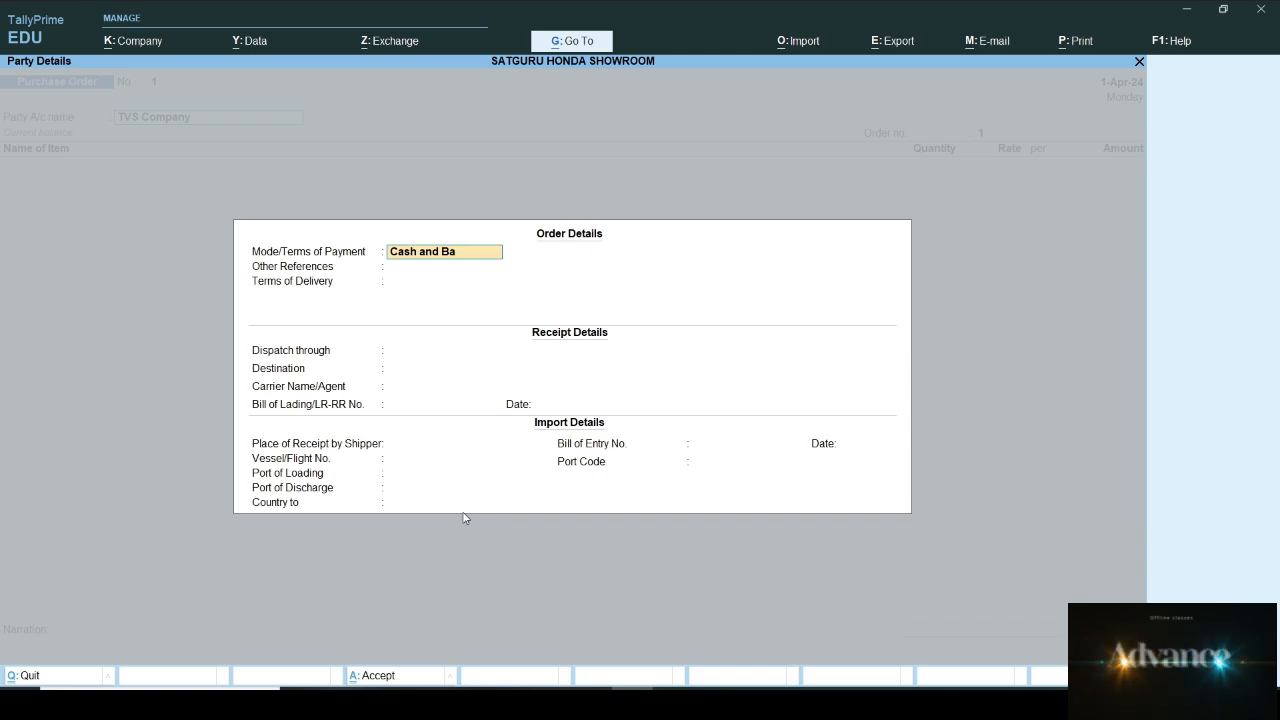
key(Return)
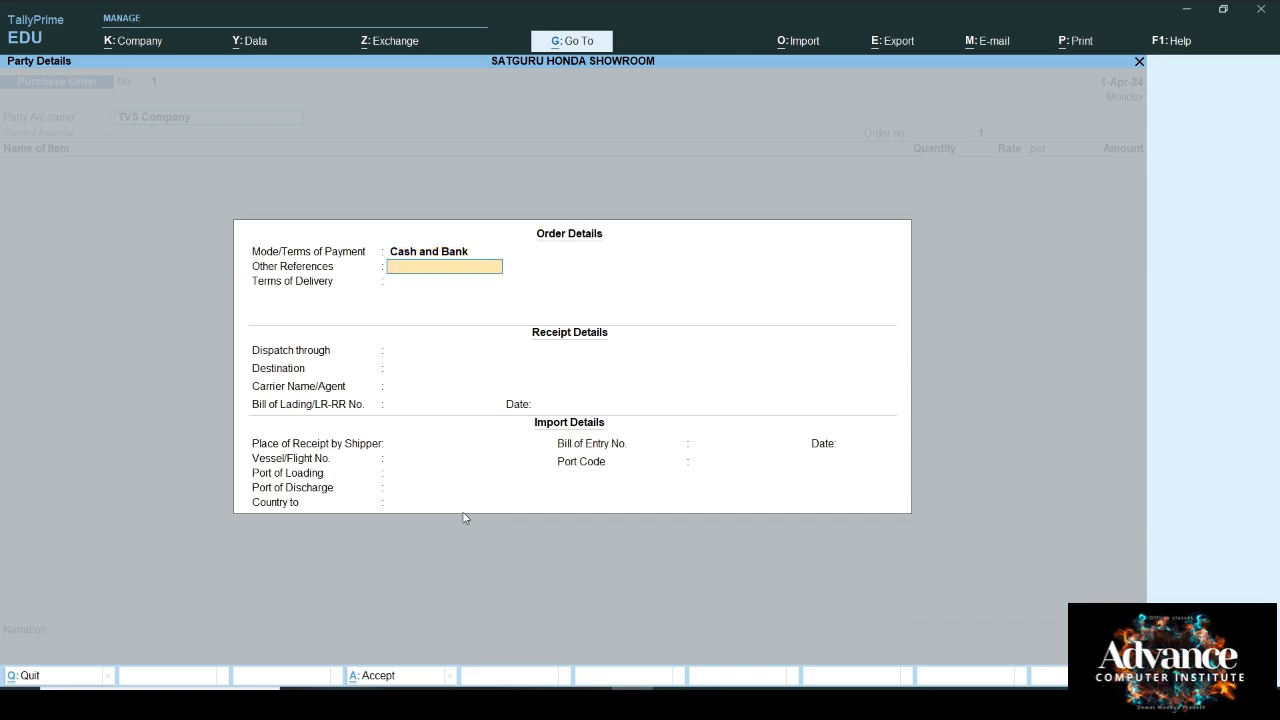
key(Return)
key(Return)
key(Escape)
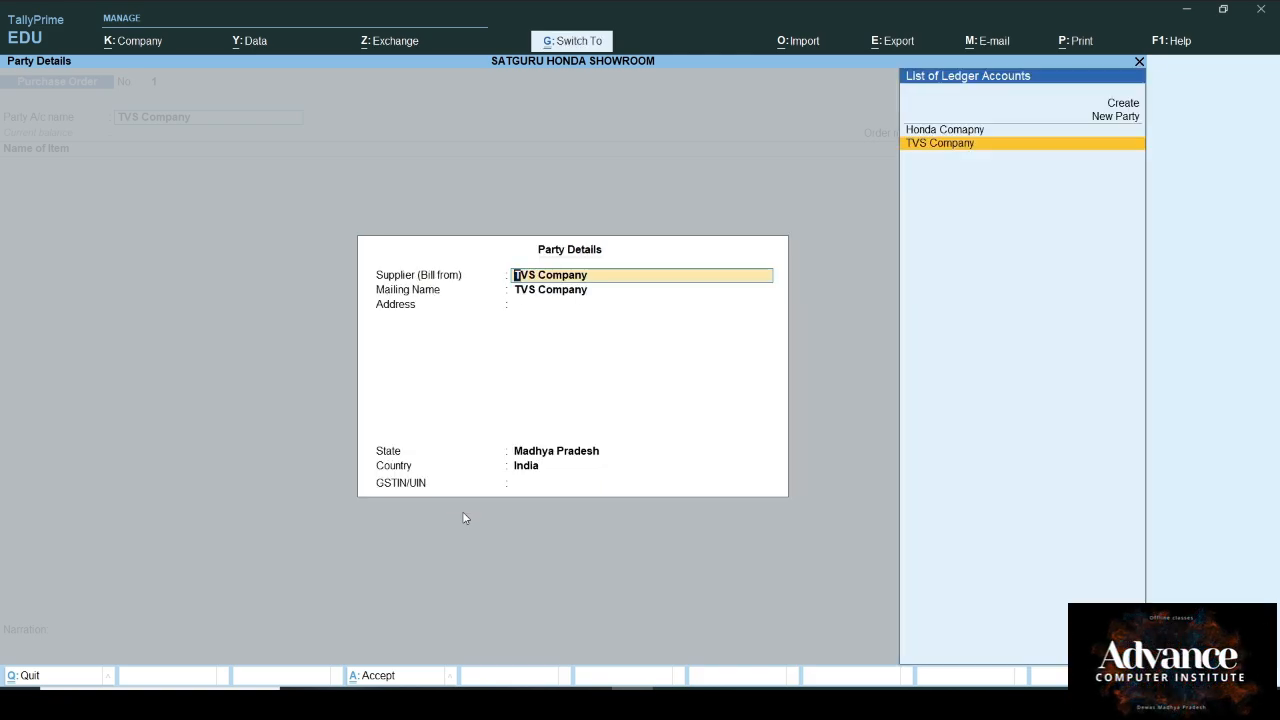
key(Escape)
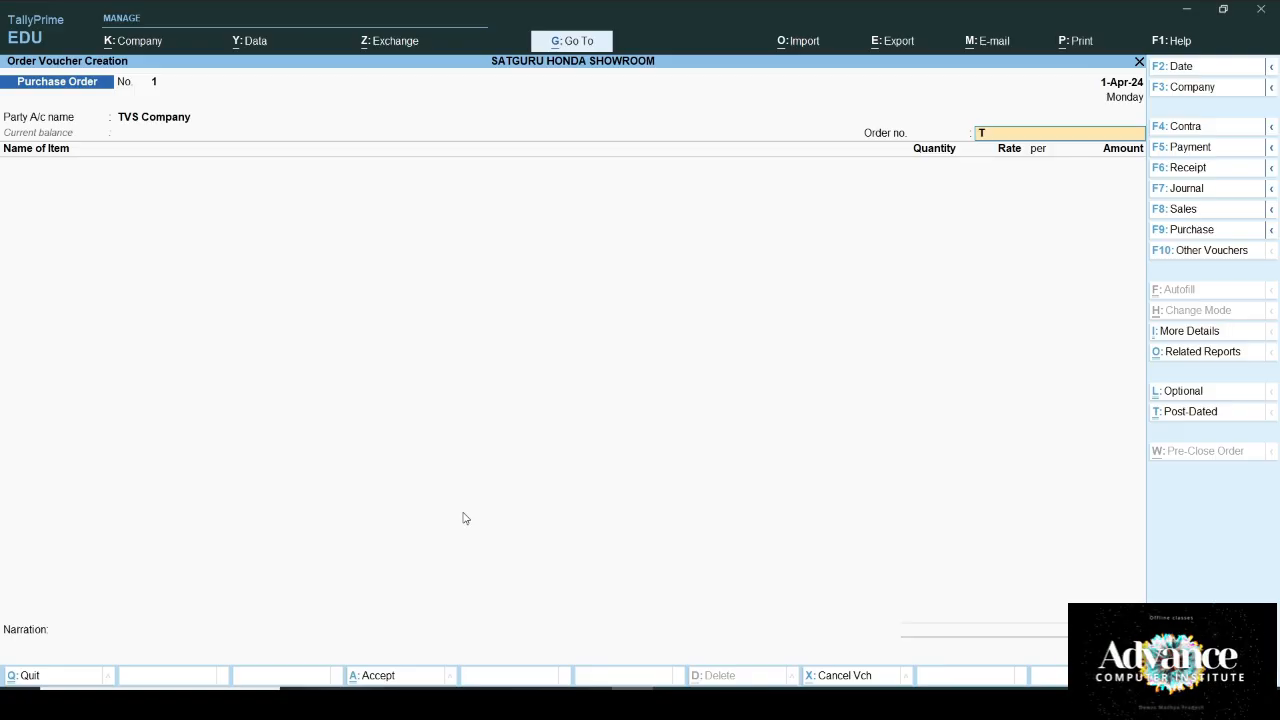
text(TVS01)
key(Return)
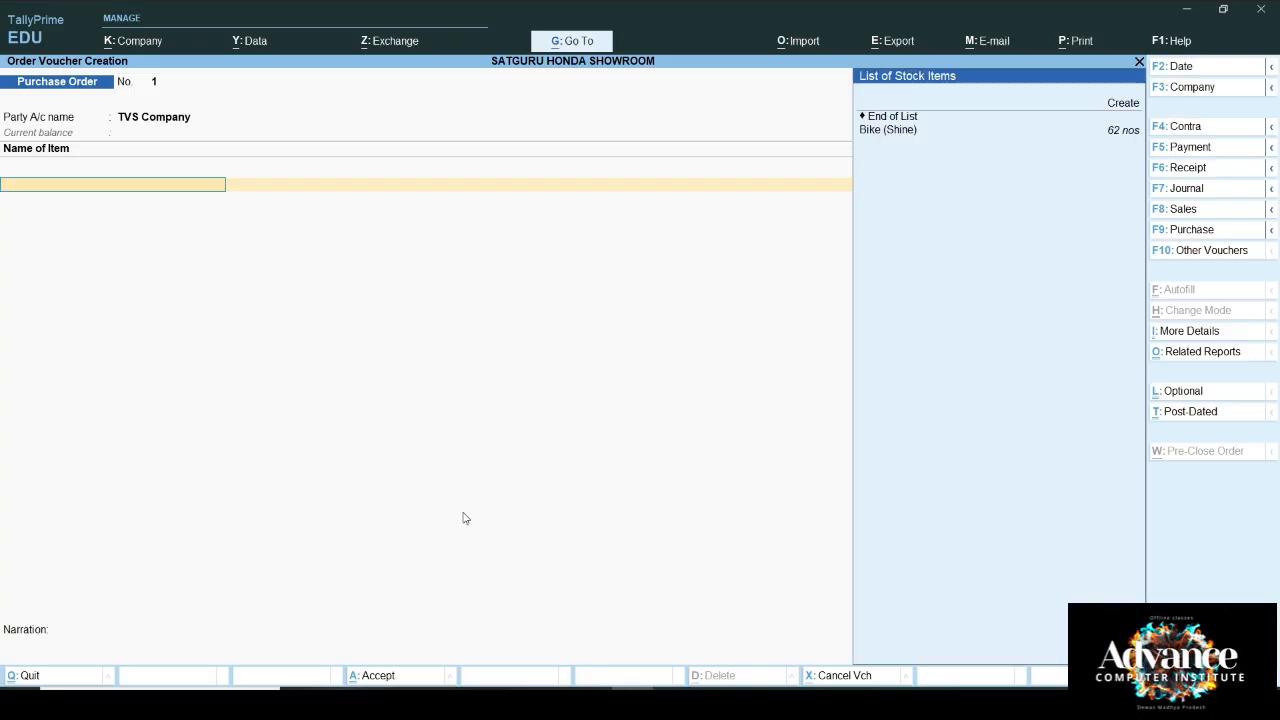
Step: Name the new stock item 'TVS (Bike', placed in a new TVS stock group with unit nos
key(alt+c)
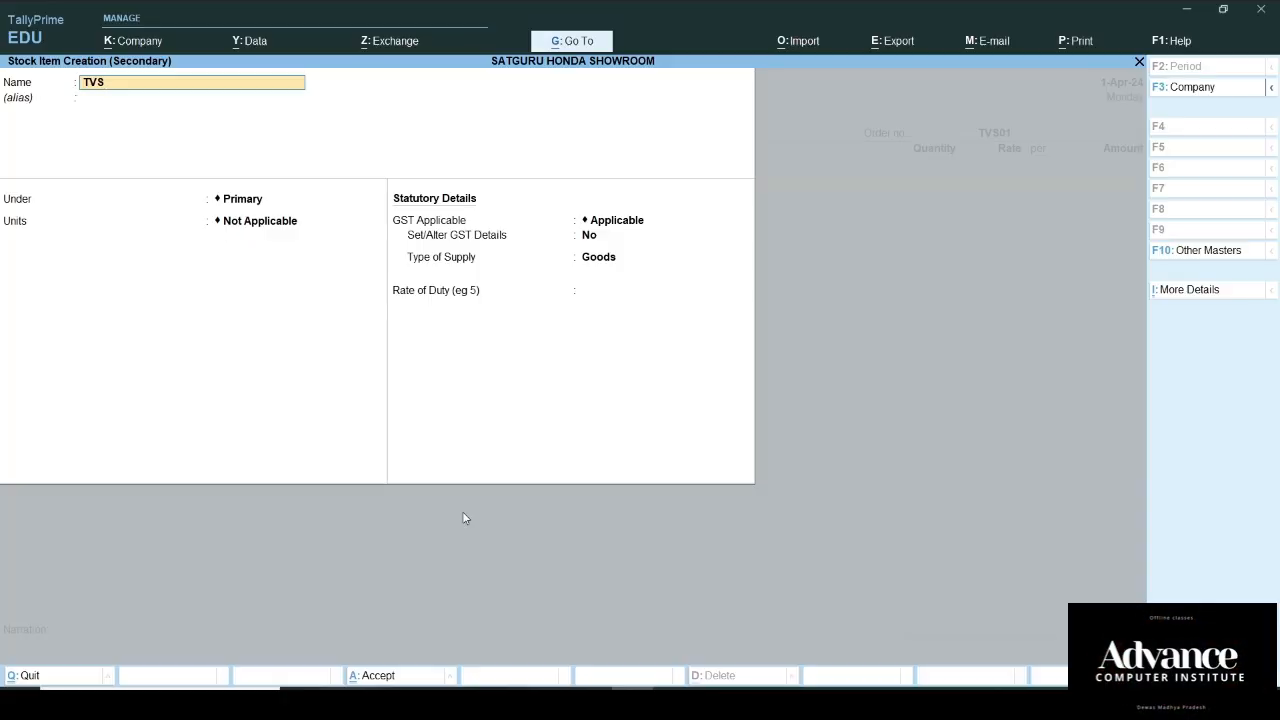
text(TVS (Bike)
key(Return)
key(Return)
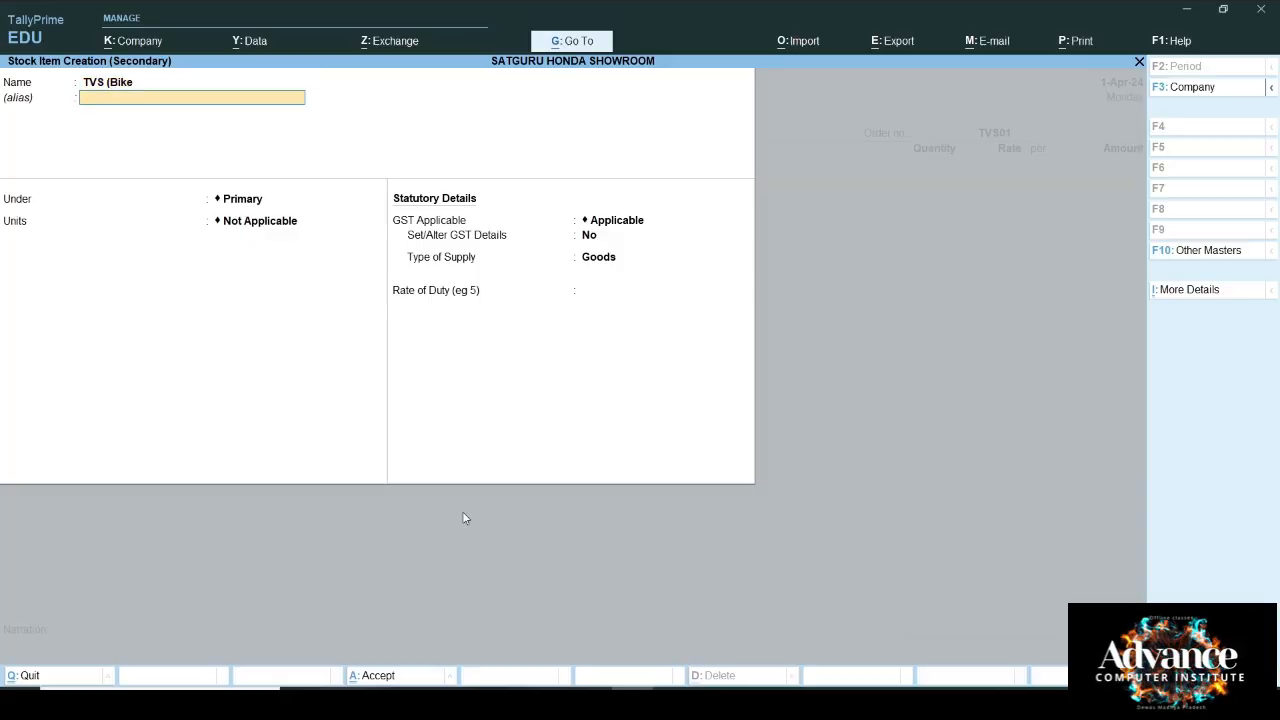
key(alt+c)
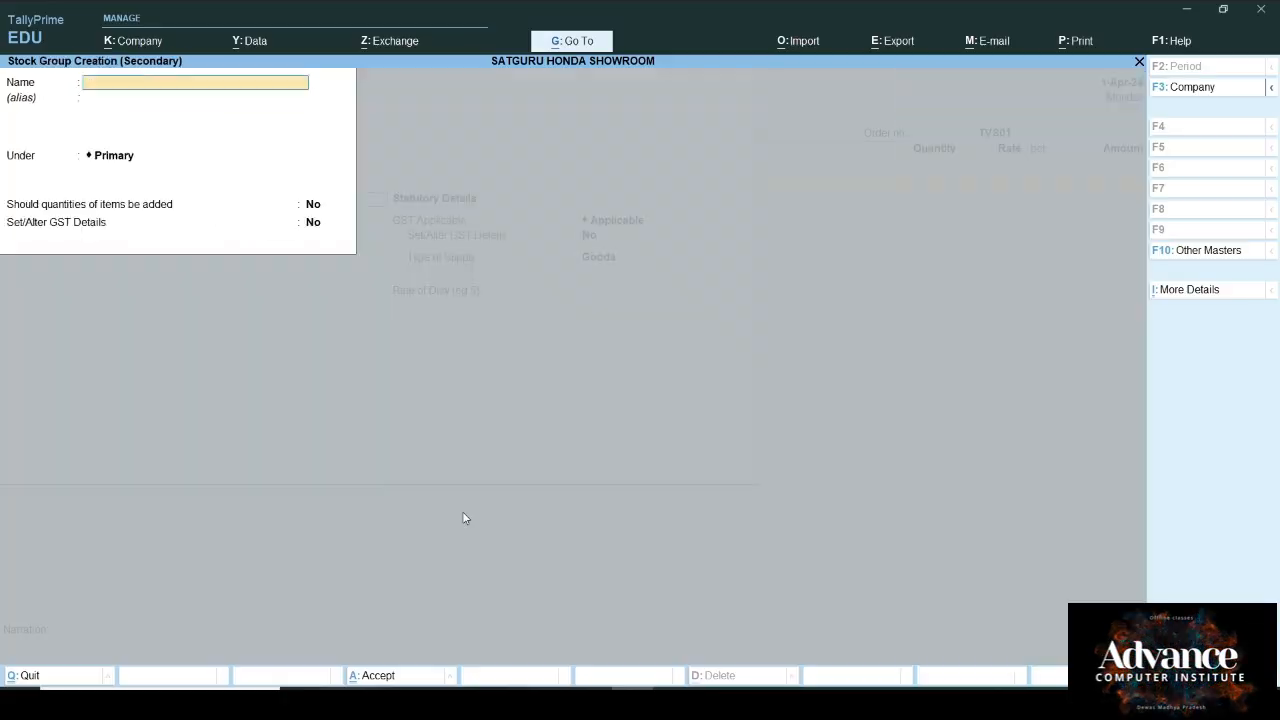
key(Return)
key(Return)
key(Return)
key(Return)
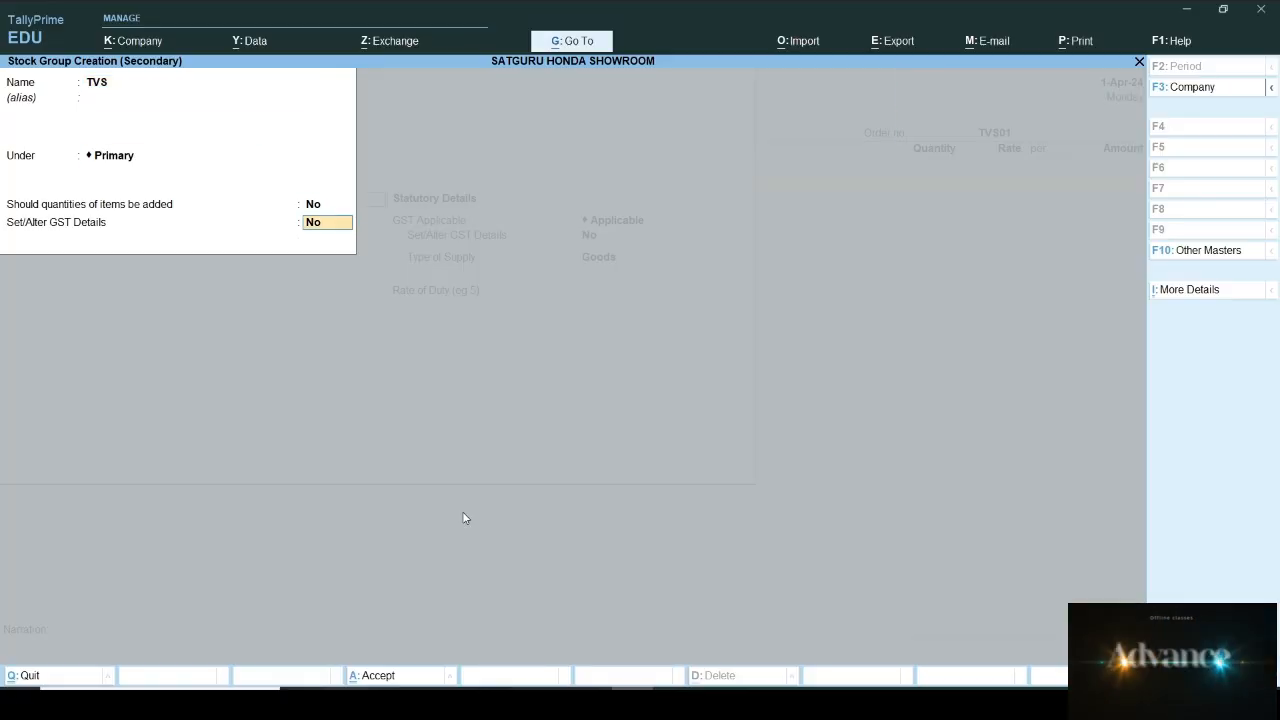
key(Down)
key(Return)
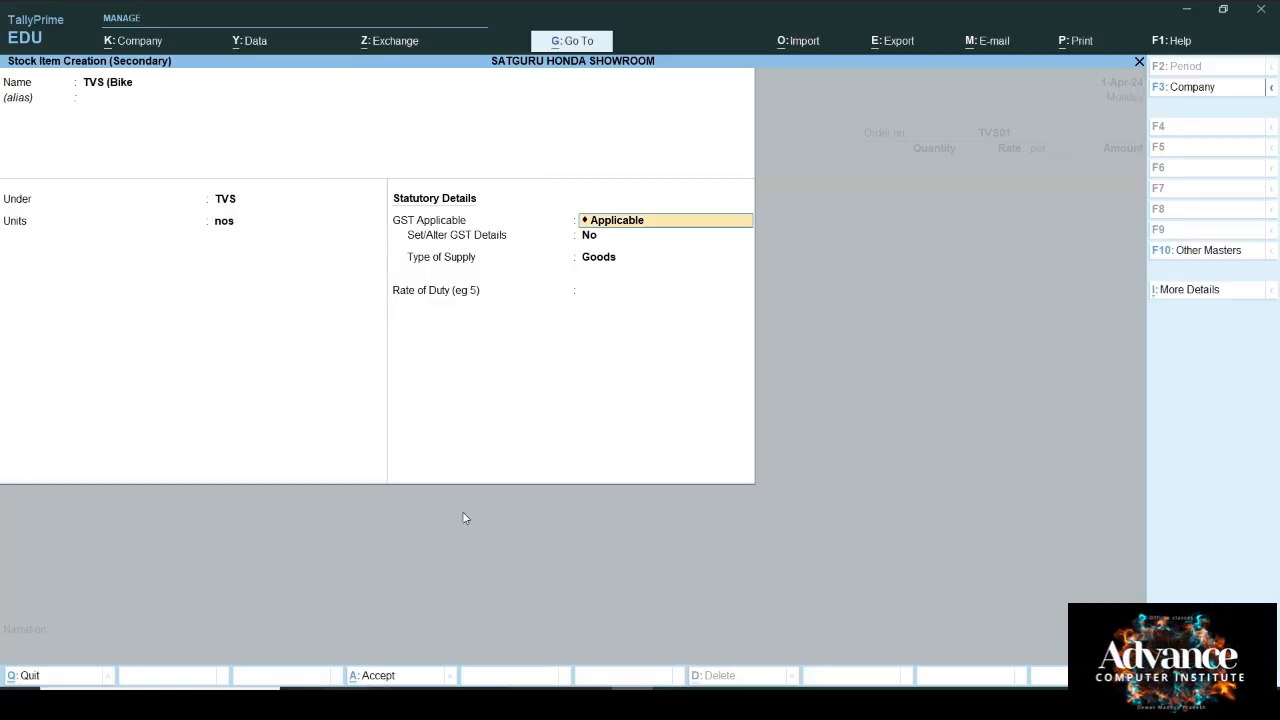
key(Return)
Step: Set the item's GST to Taxable, calculated on value at 18%
text(y)
key(Return)
key(Return)
key(Return)
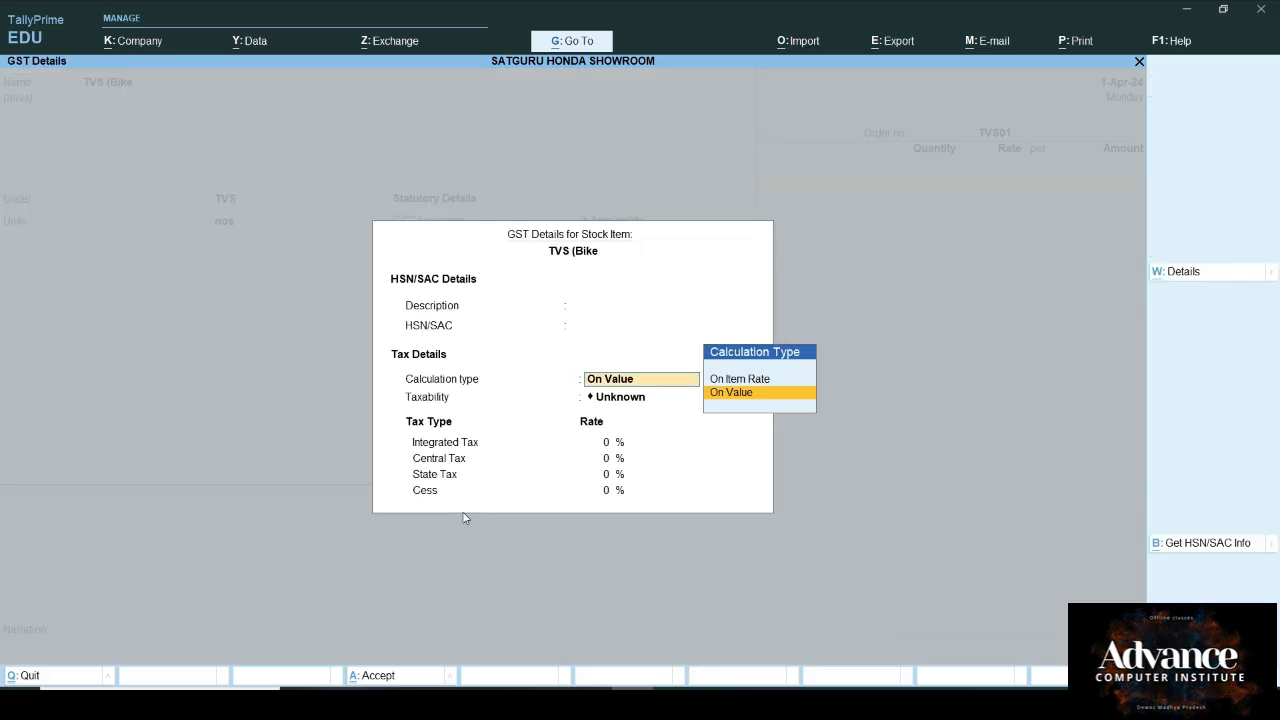
key(Return)
key(Down)
key(Down)
key(Down)
key(Return)
text(1)
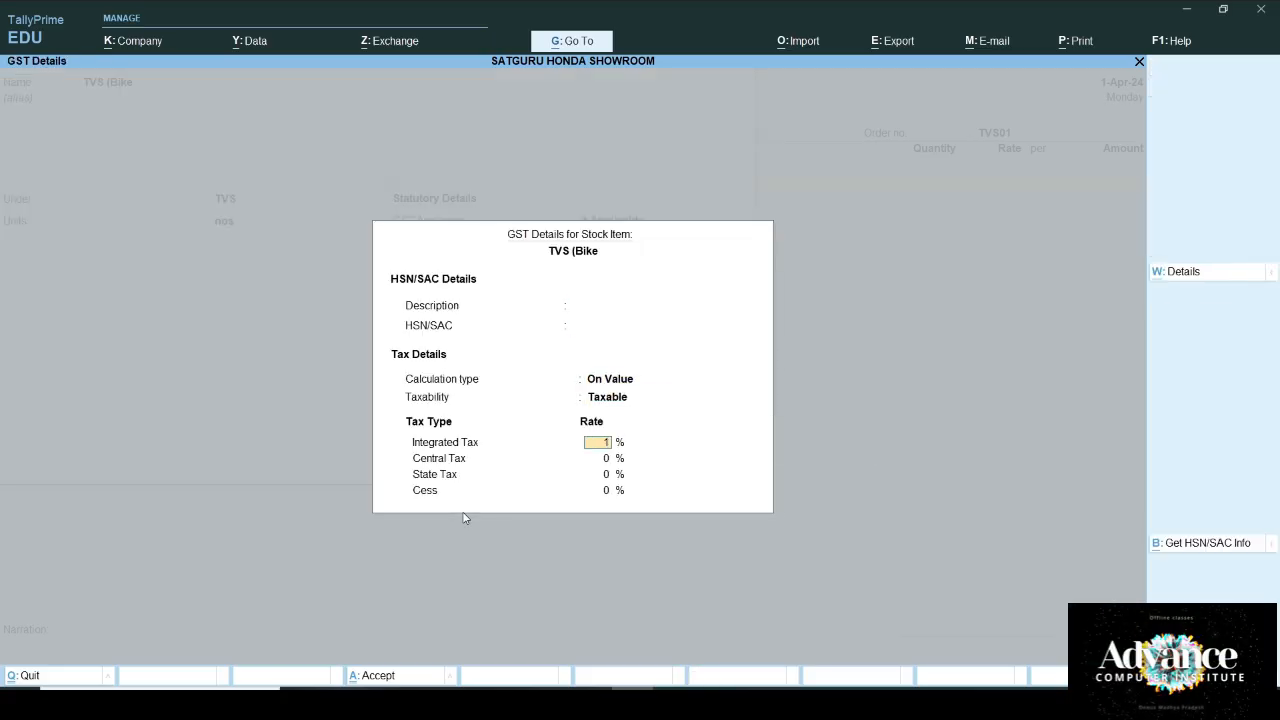
text(8)
key(Return)
key(Return)
key(Return)
key(Return)
key(Return)
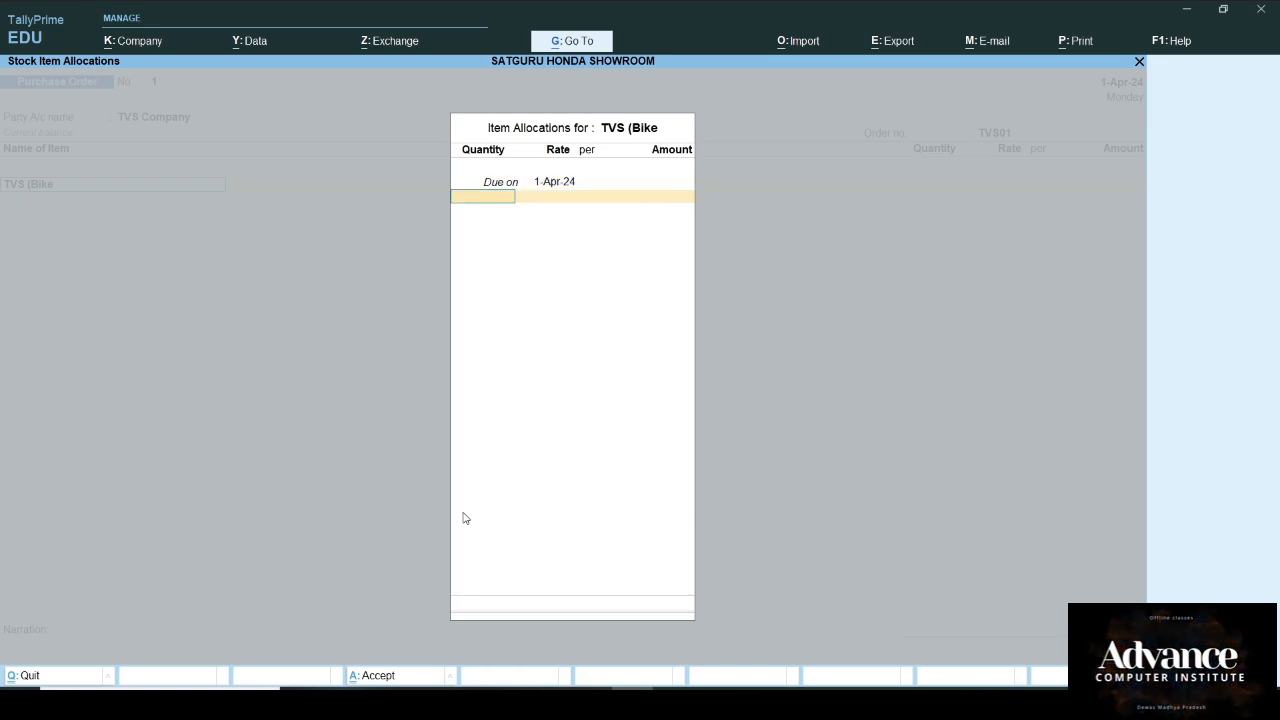
Step: Enter 80 bikes at a rate of 1,00,000 each, posted to Purchase A/c
text(80)
key(Return)
text(1)
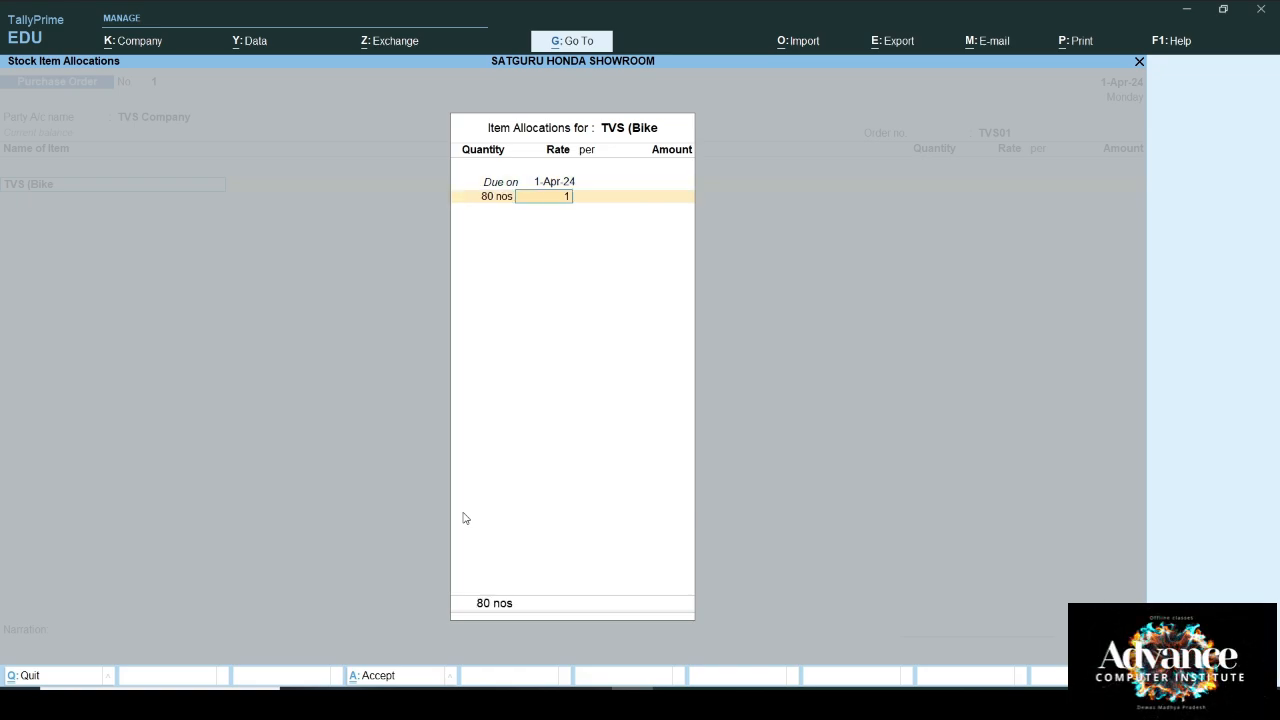
key(Return)
key(Return)
key(Return)
key(Return)
key(Return)
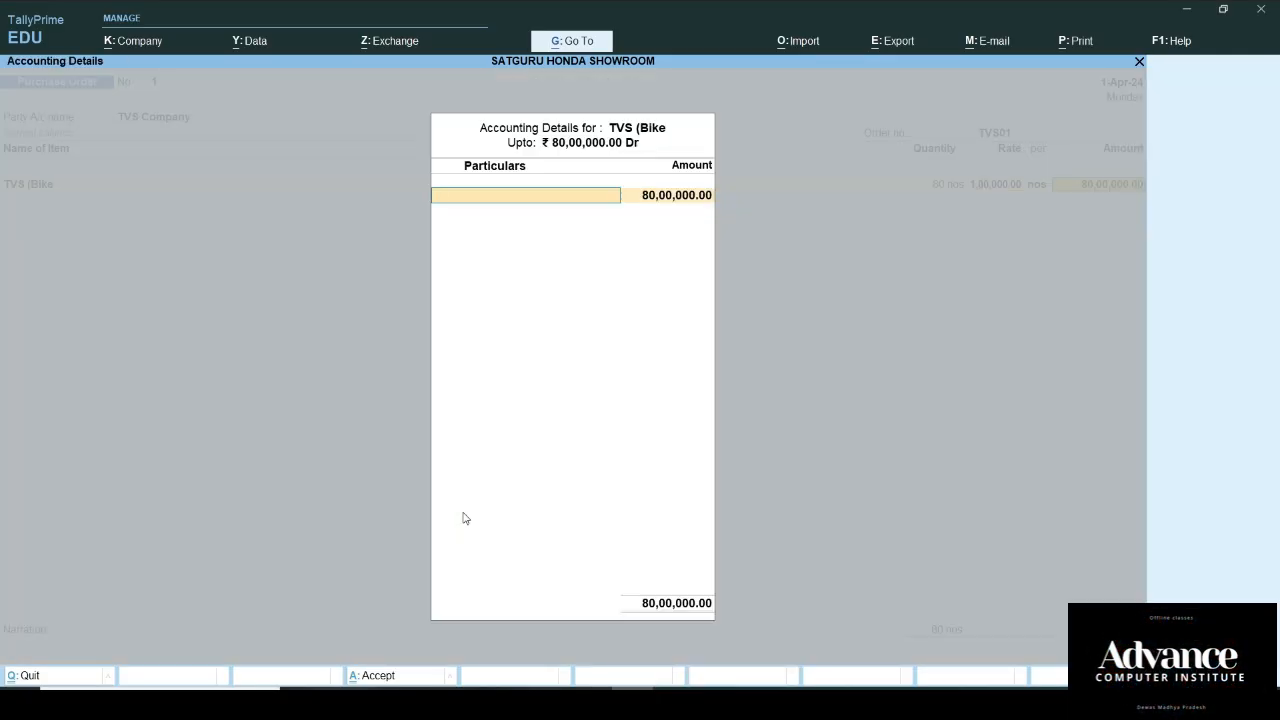
key(Return)
Step: Add CGST@9% and SGST of 7,20,000 each, then save the purchase order
key(Return)
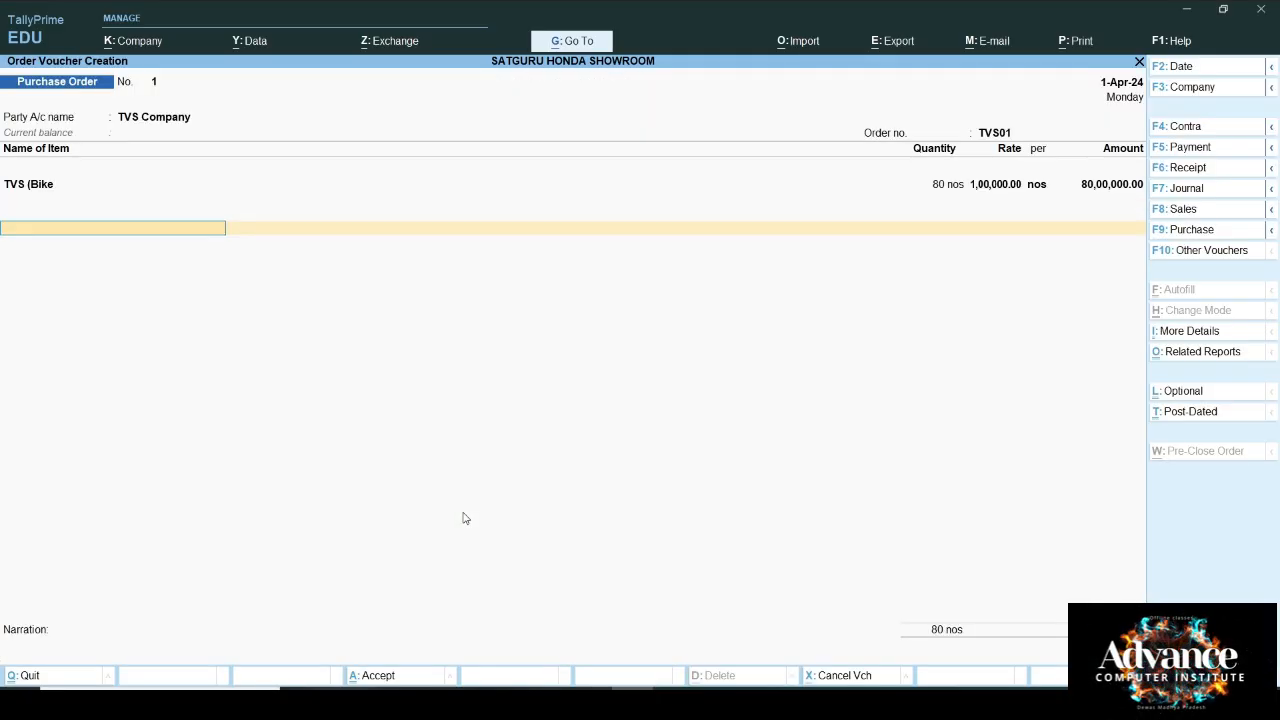
text(c)
key(Return)
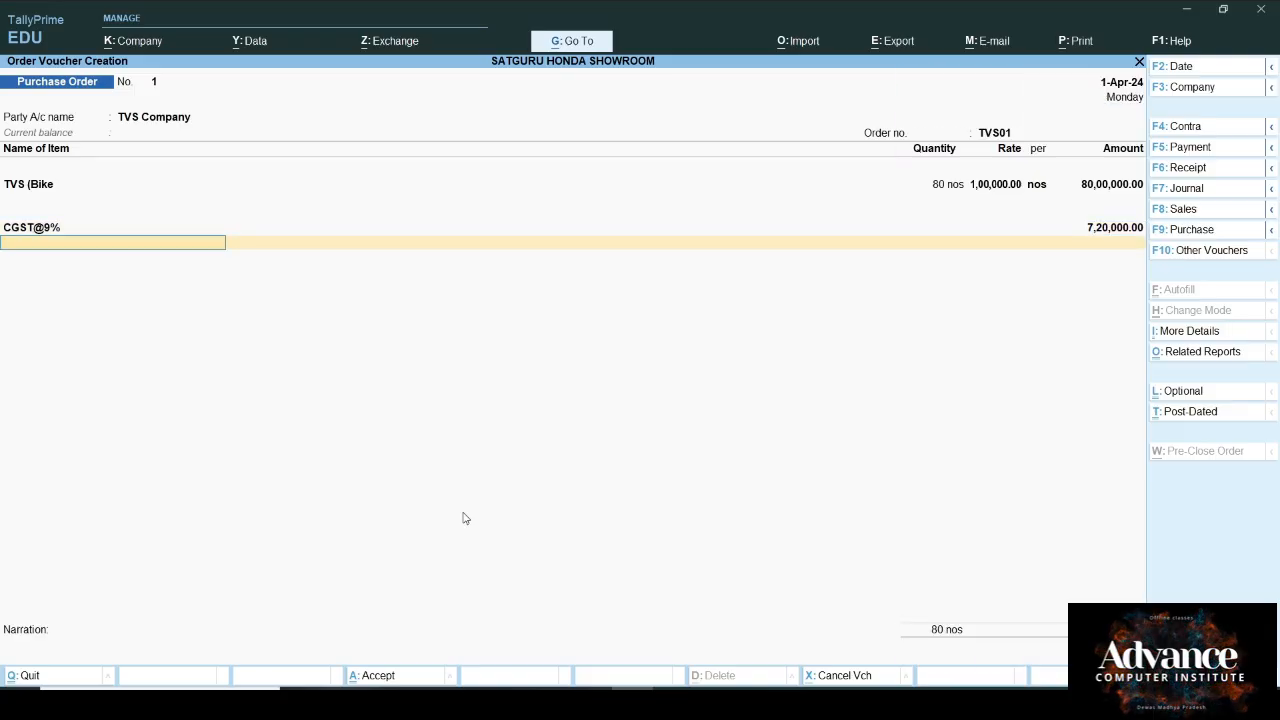
text(s)
key(Return)
key(Return)
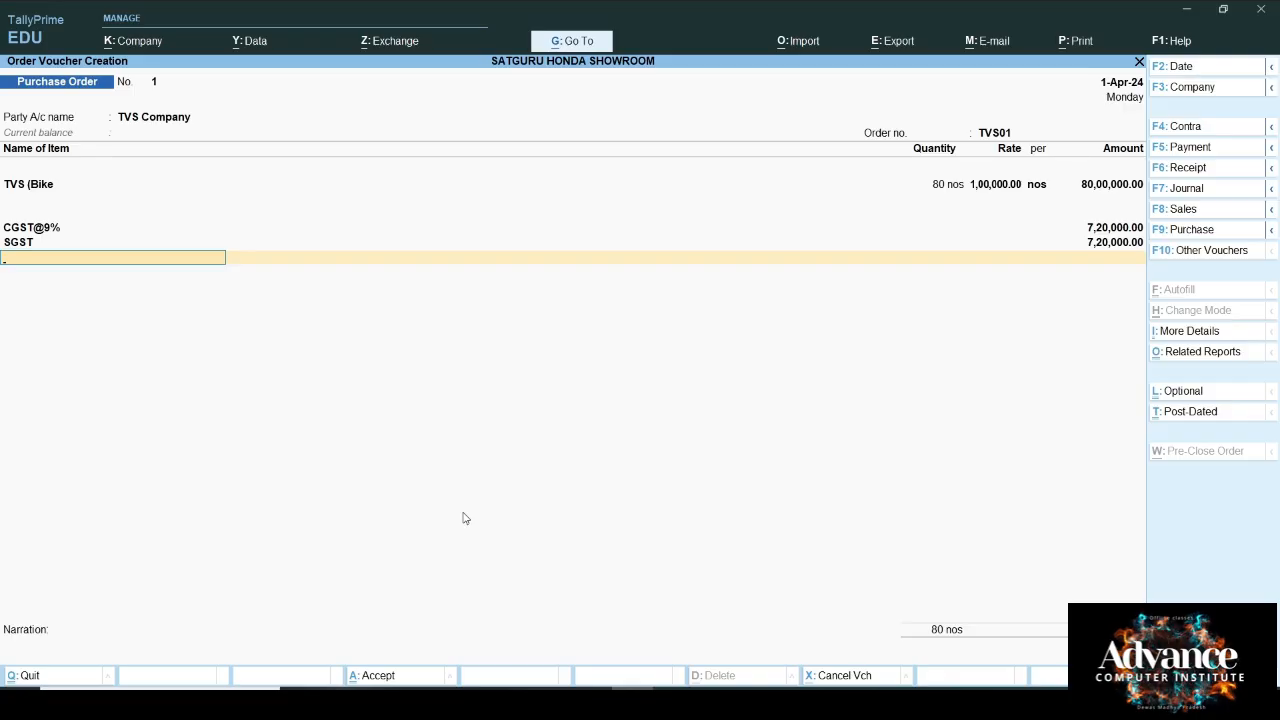
key(Return)
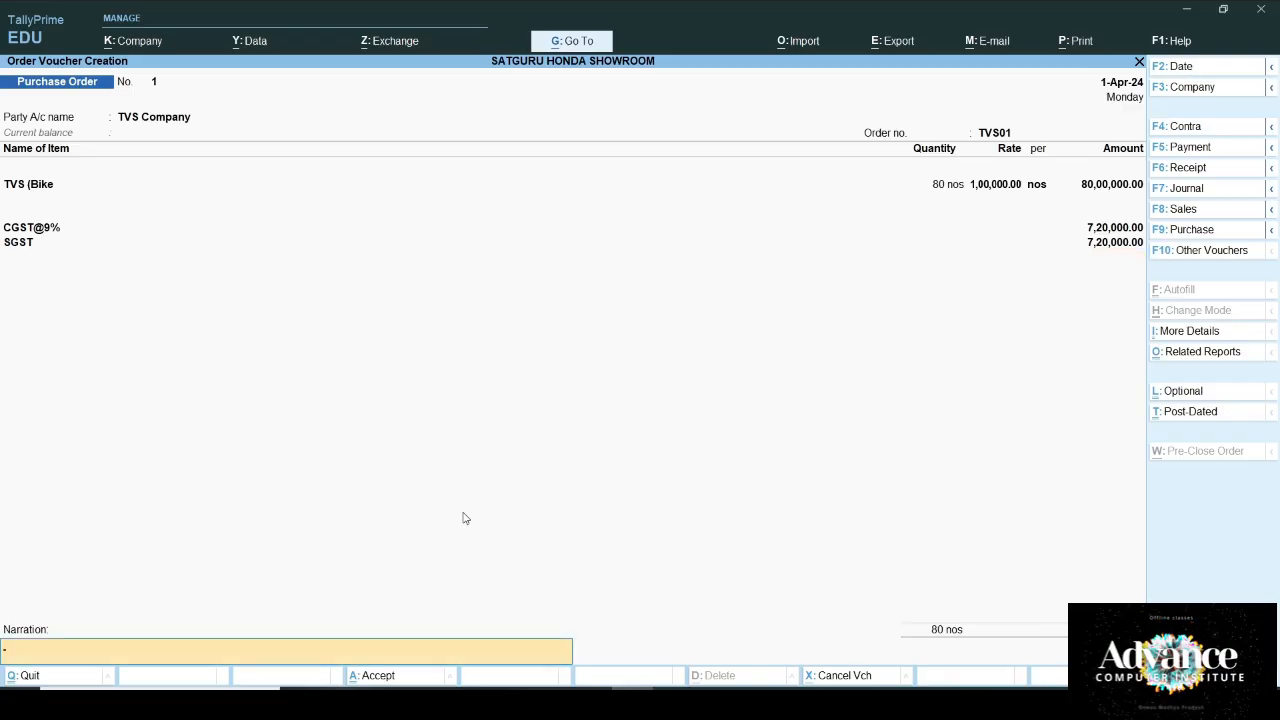
key(Return)
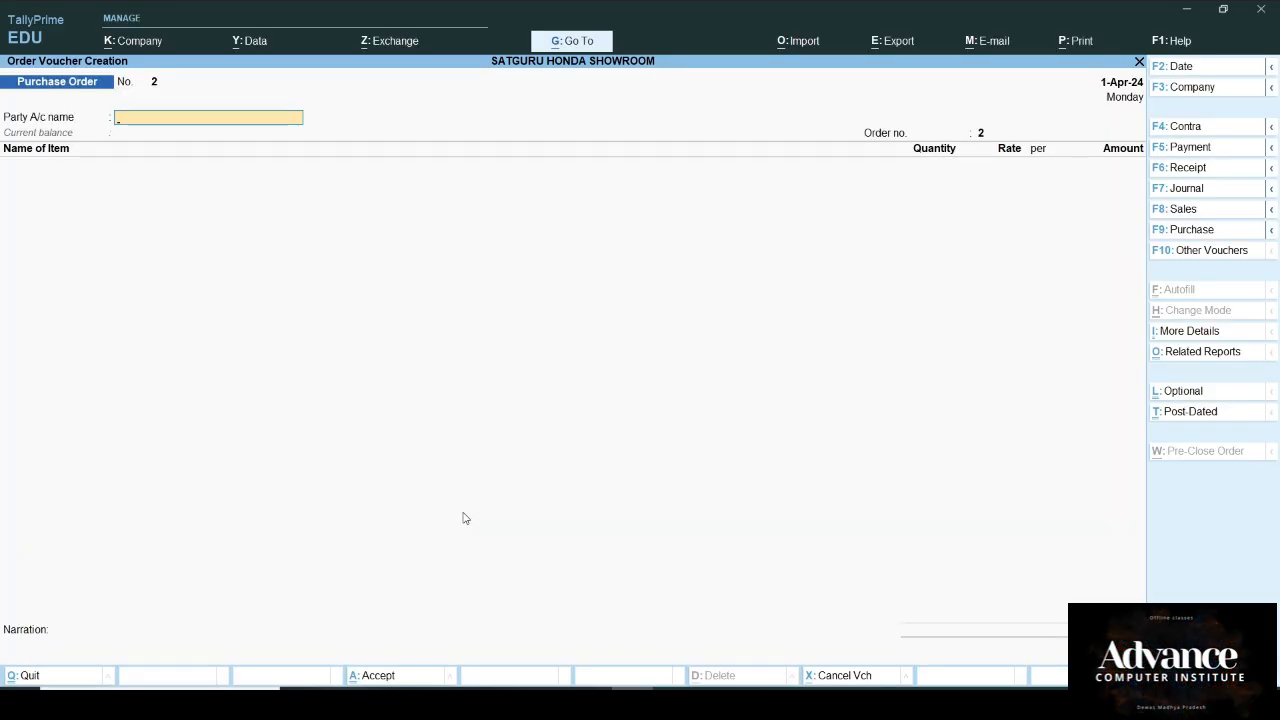
Step: Begin a Cash payment voucher to TVS Company, then abandon it and return to the Gateway
key(F5)
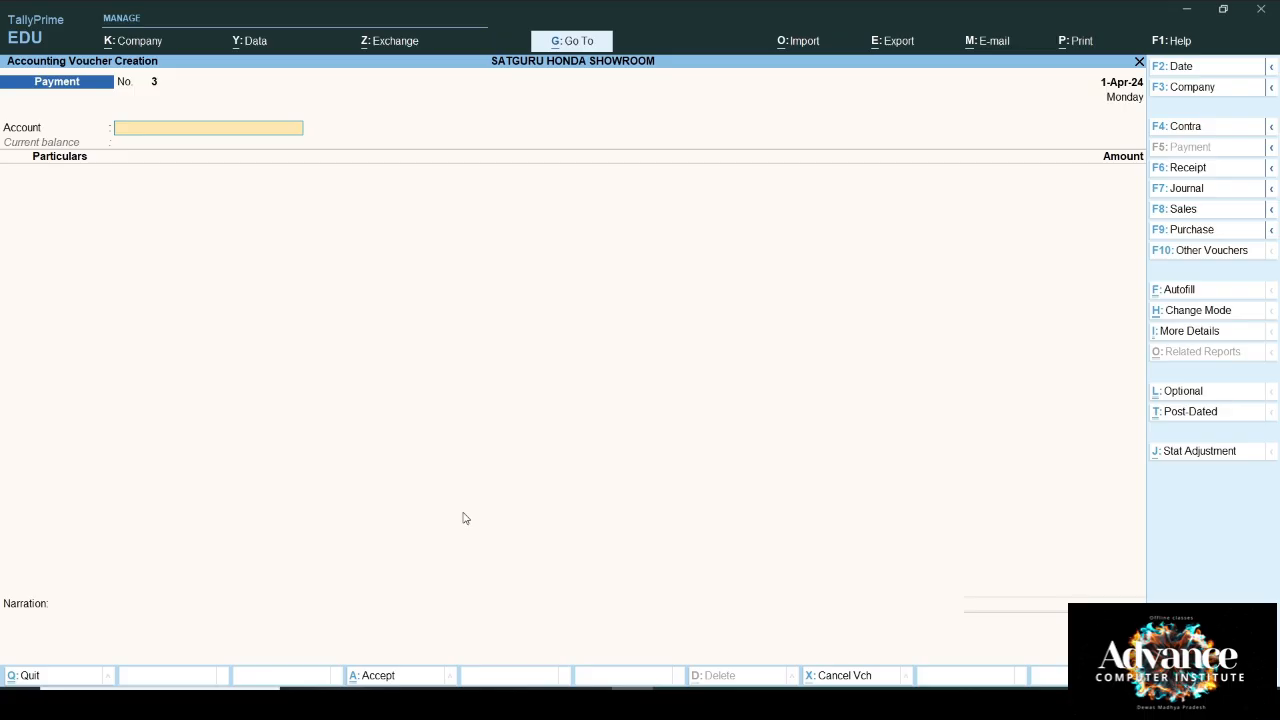
key(Down)
key(Return)
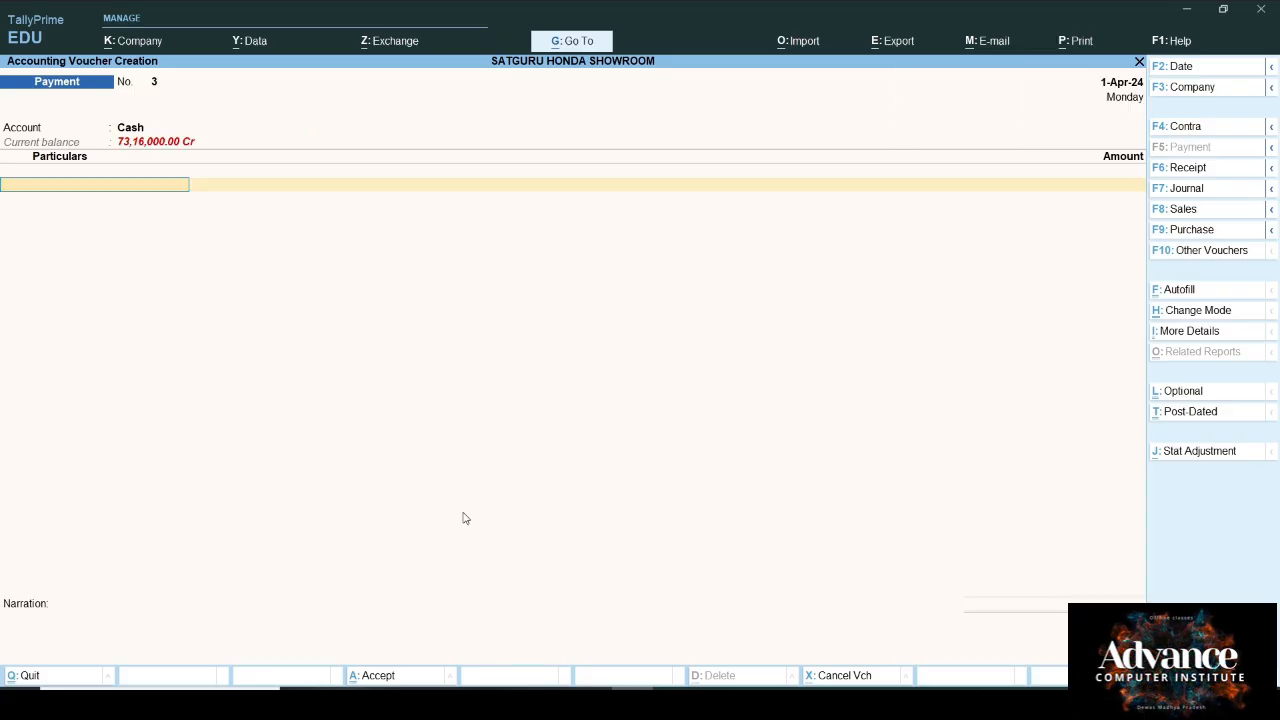
key(Down)
key(Down)
key(Down)
key(Down)
key(Down)
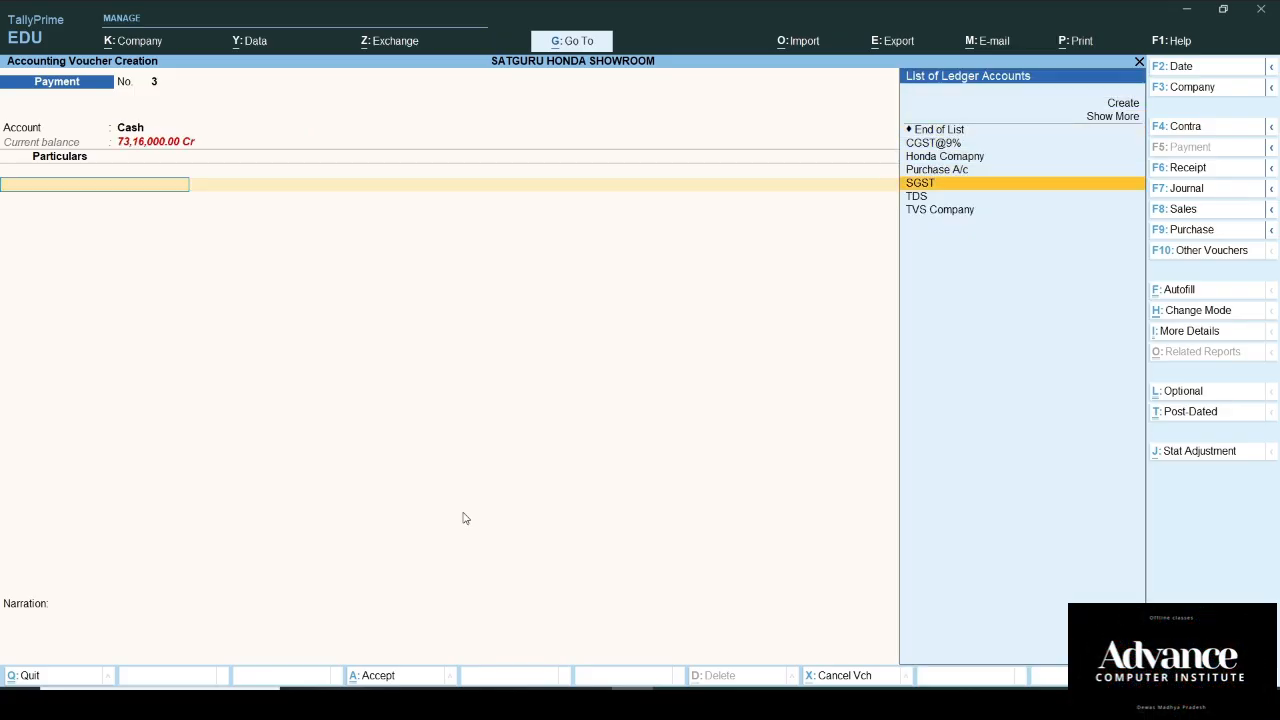
key(Down)
key(Down)
key(Return)
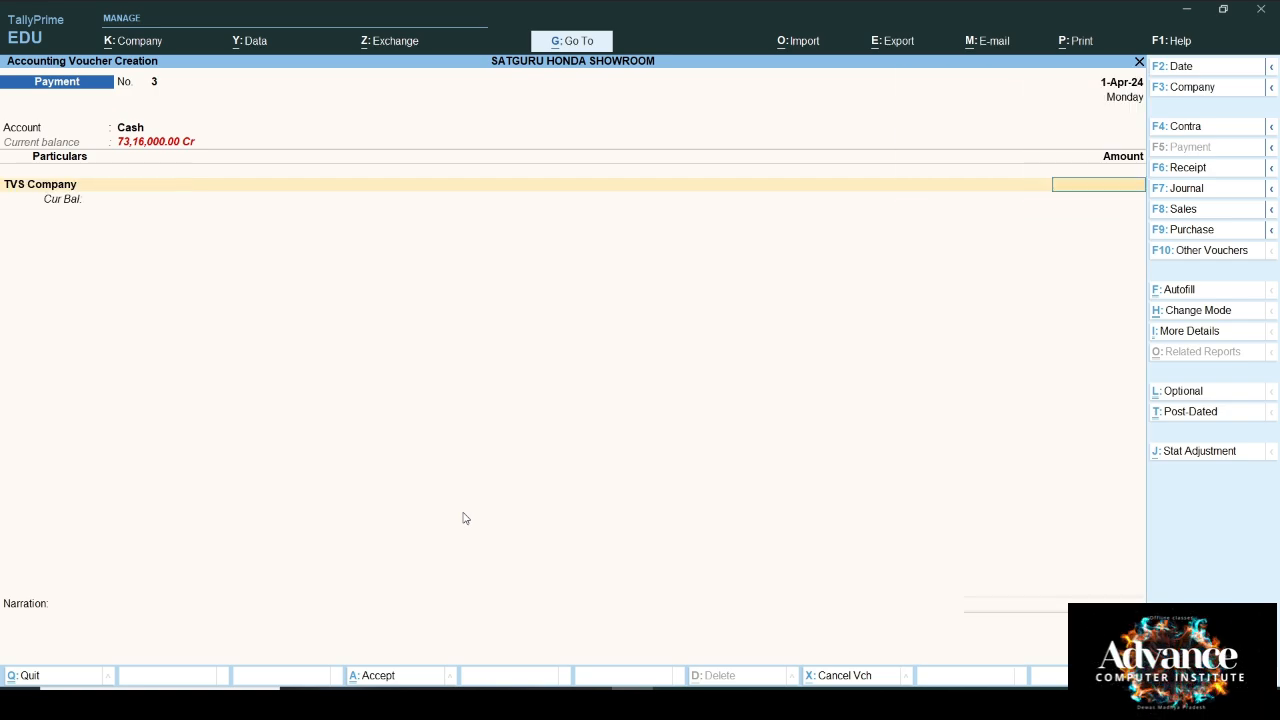
key(Escape)
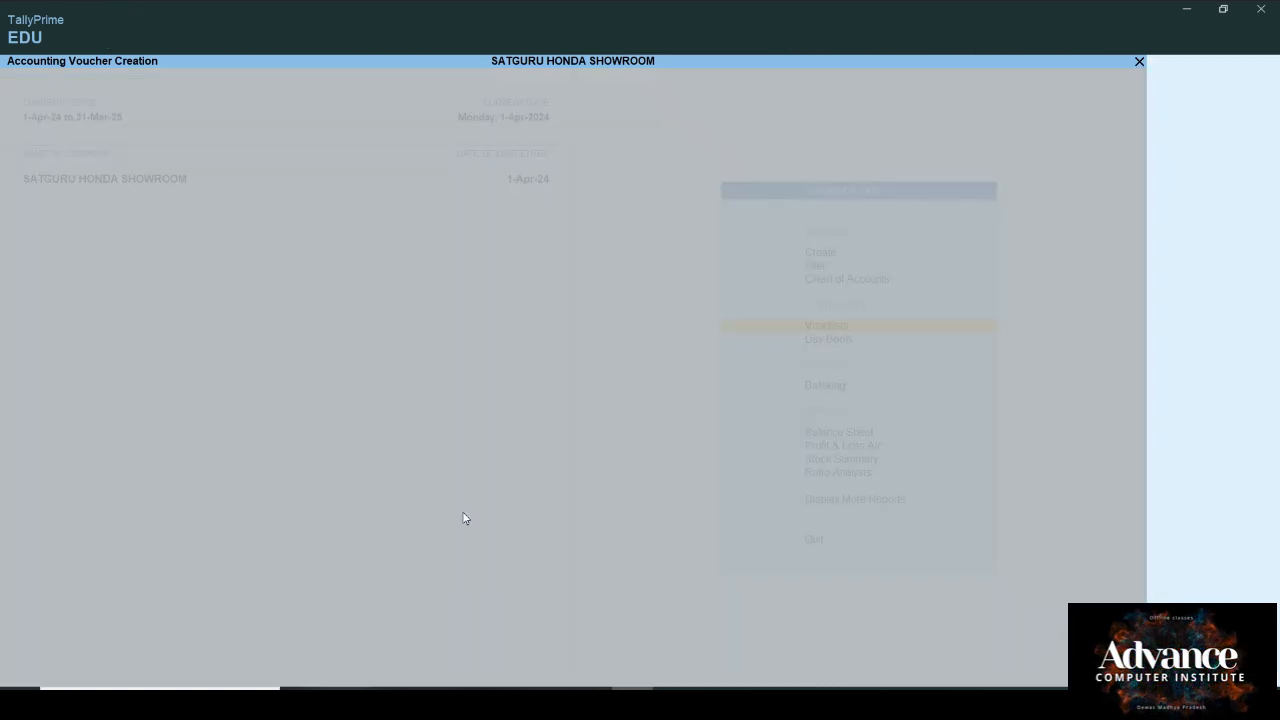
Step: Open TVS Company's Purchase Order No. 1 (94,40,000.00) from the Day Book
key(Return)
key(Down)
key(Down)
key(Down)
key(Down)
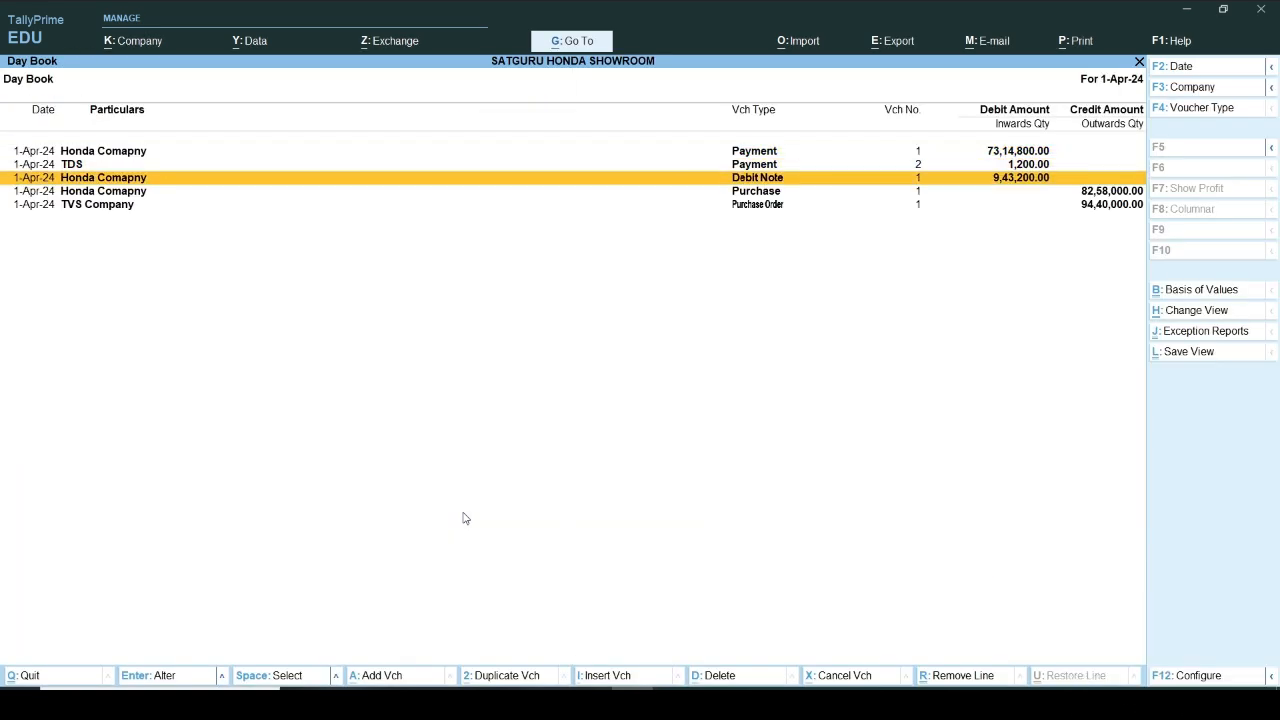
key(Return)
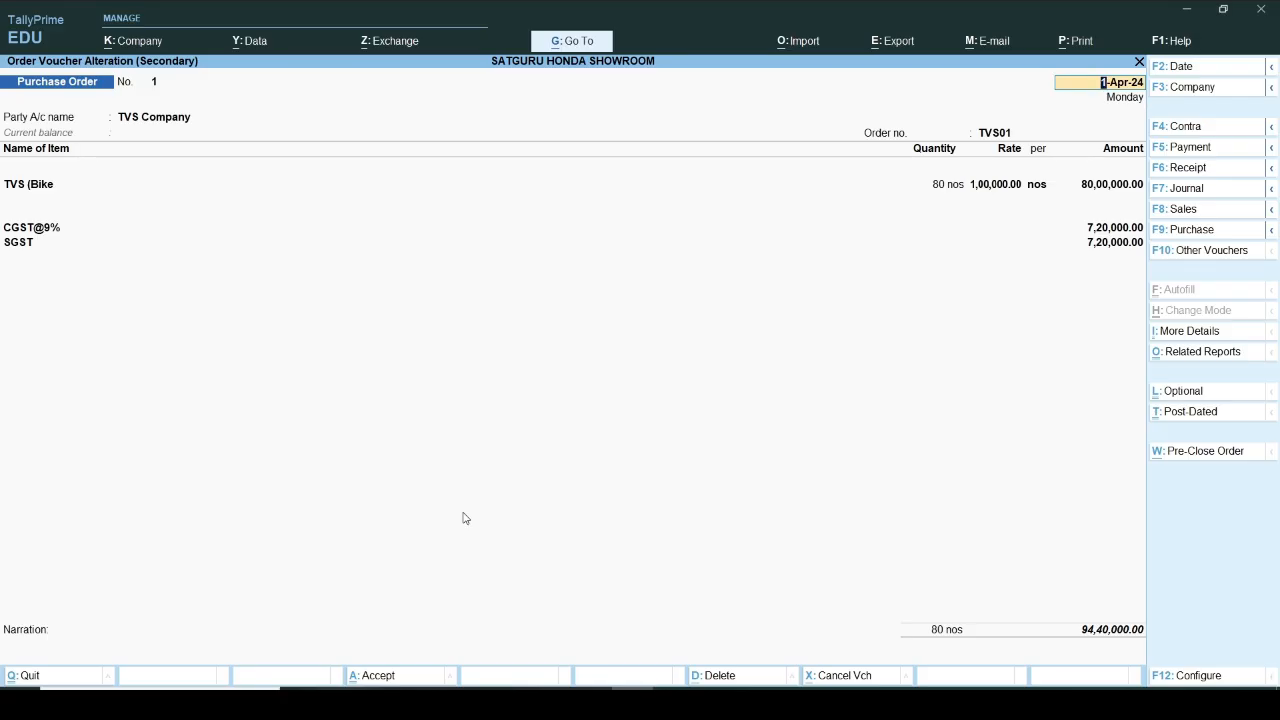
Step: Quit TVS01 Purchase Order 1 without changes and begin Payment voucher No. 3
key(BackSpace)
key(Escape)
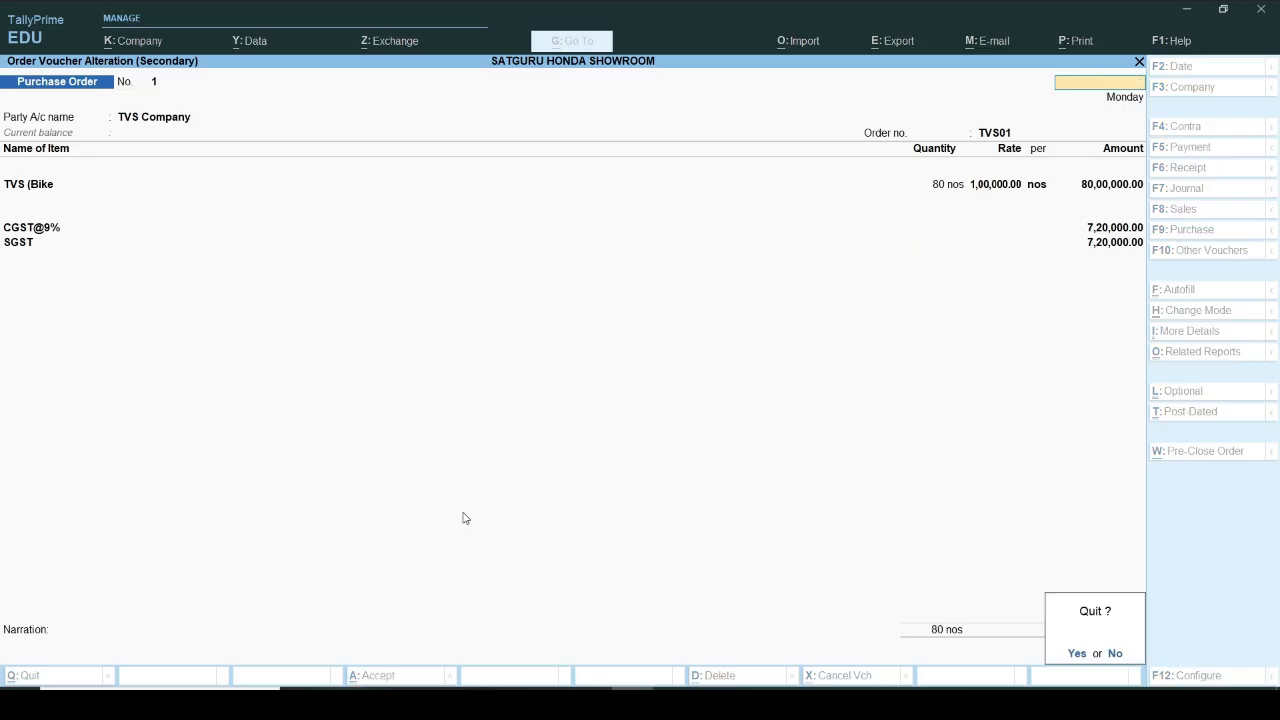
key(Return)
key(Escape)
key(Up)
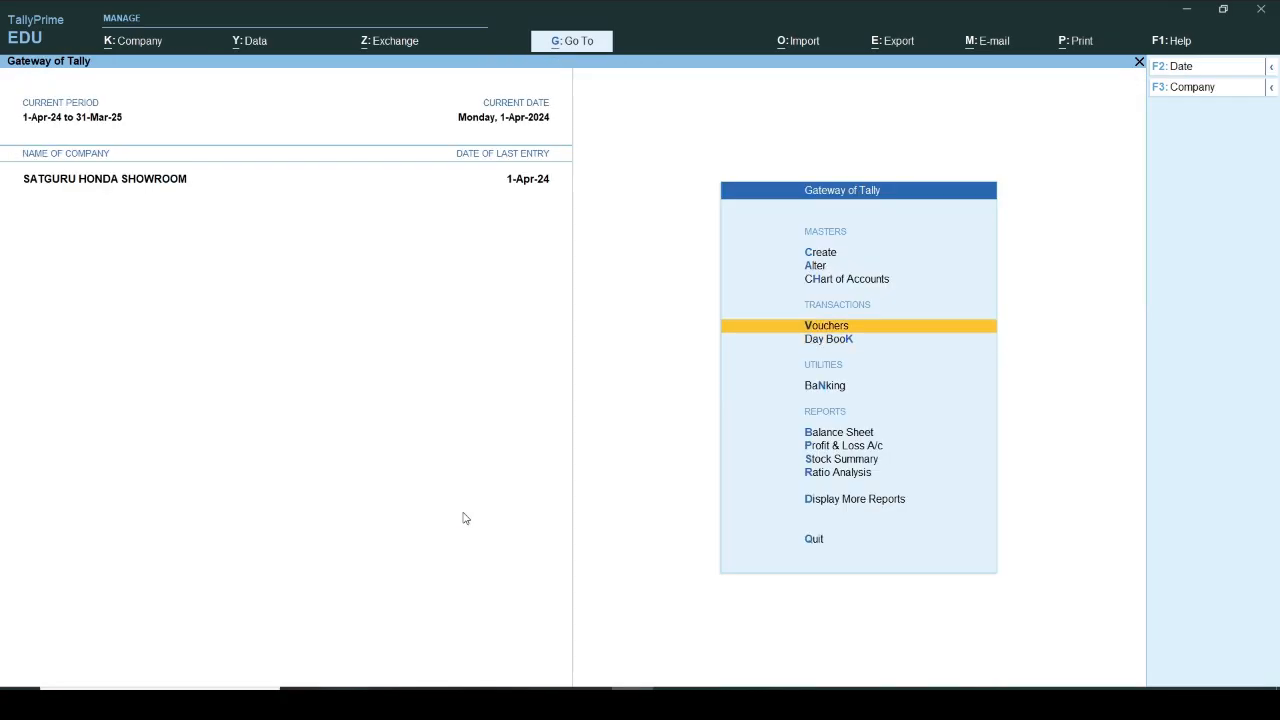
key(Return)
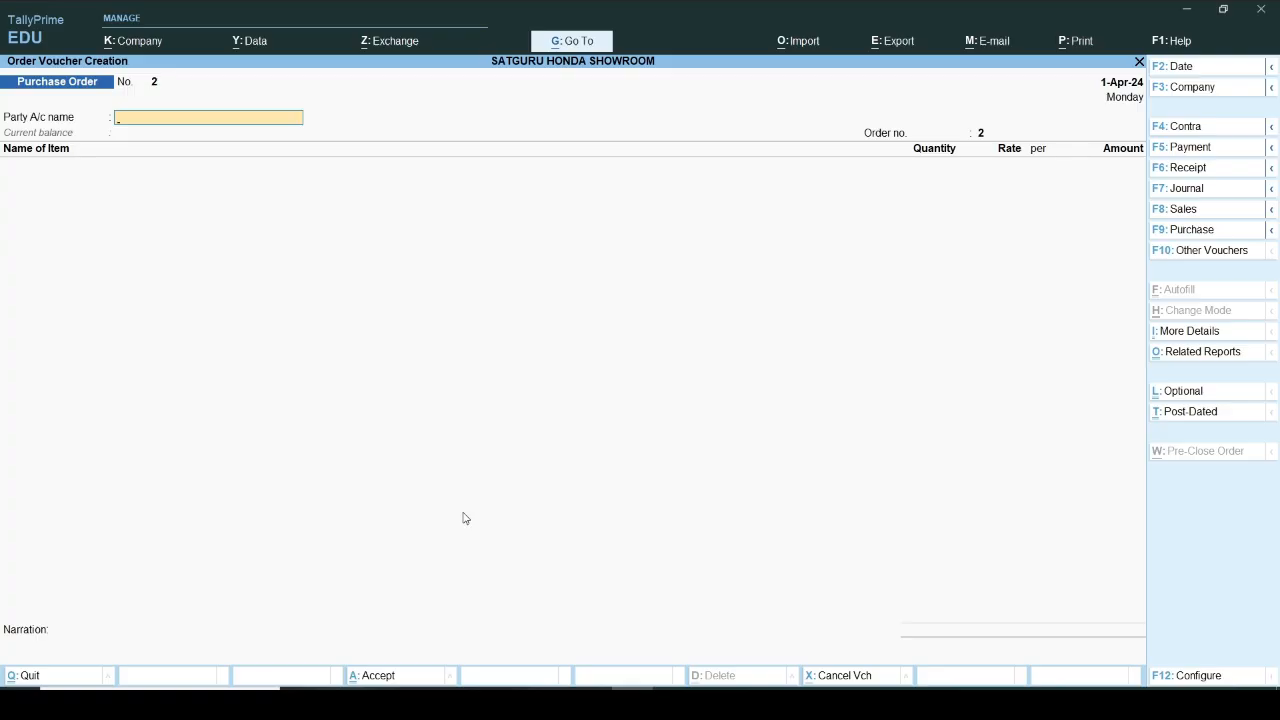
key(F5)
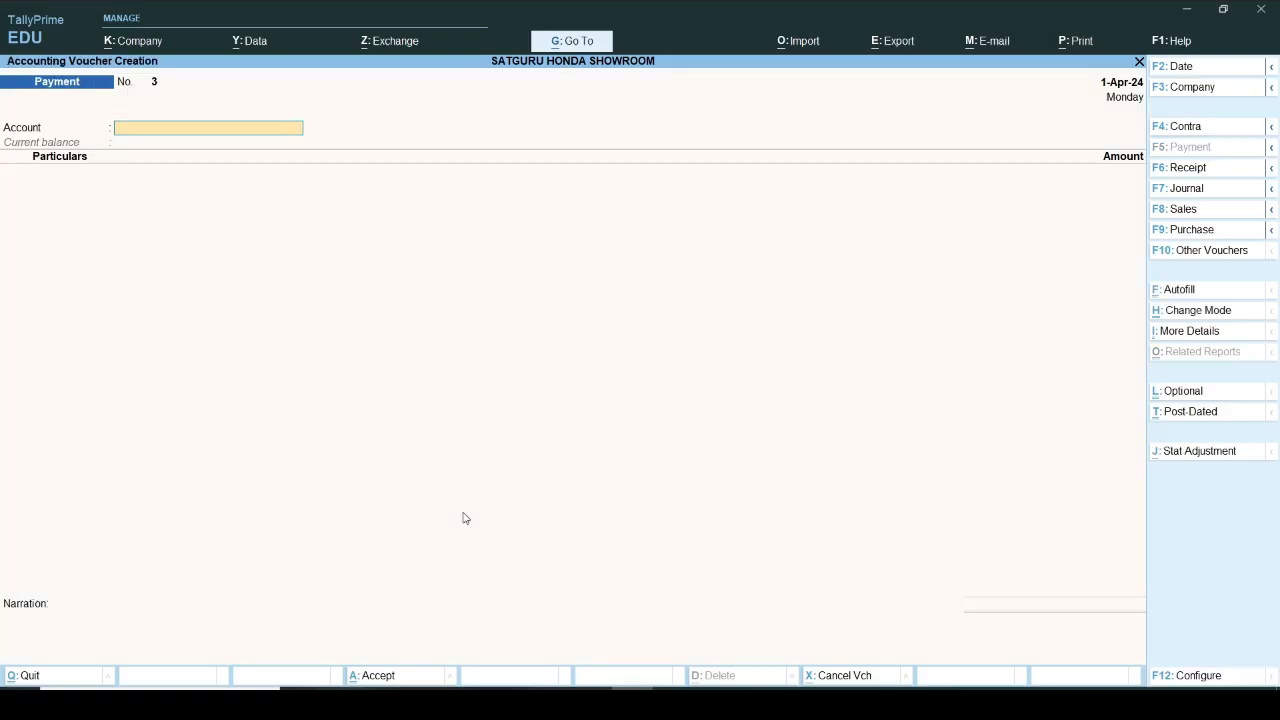
Step: Pay 94,40,000 from Cash to TVS Company as Advance reference 3
text(c)
key(Return)
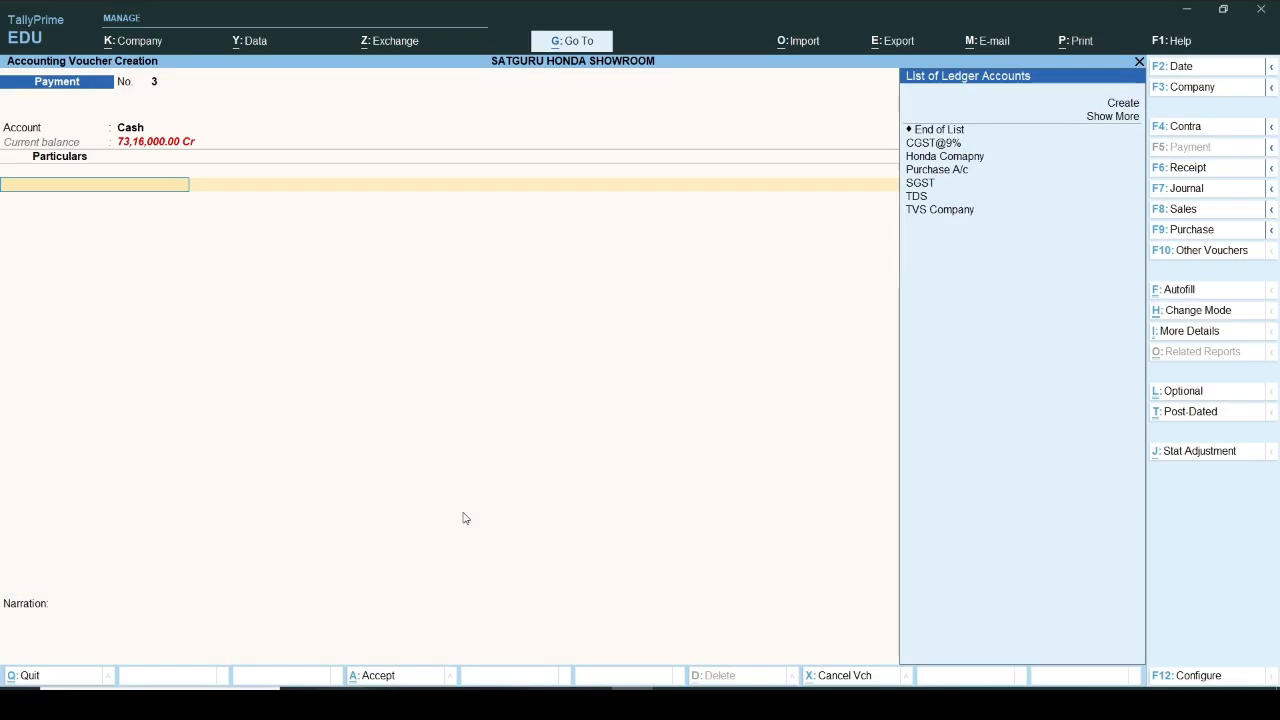
key(Down)
key(Down)
key(Down)
key(Down)
key(Down)
key(Down)
key(Return)
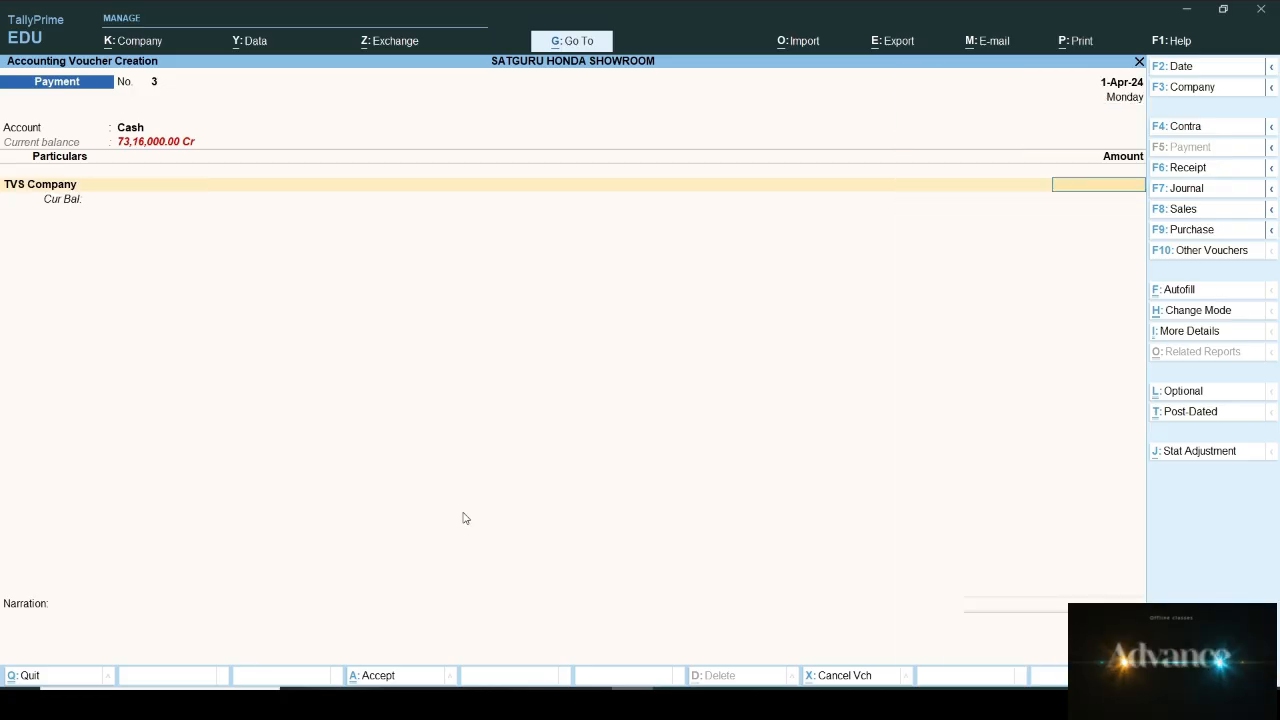
text(9440)
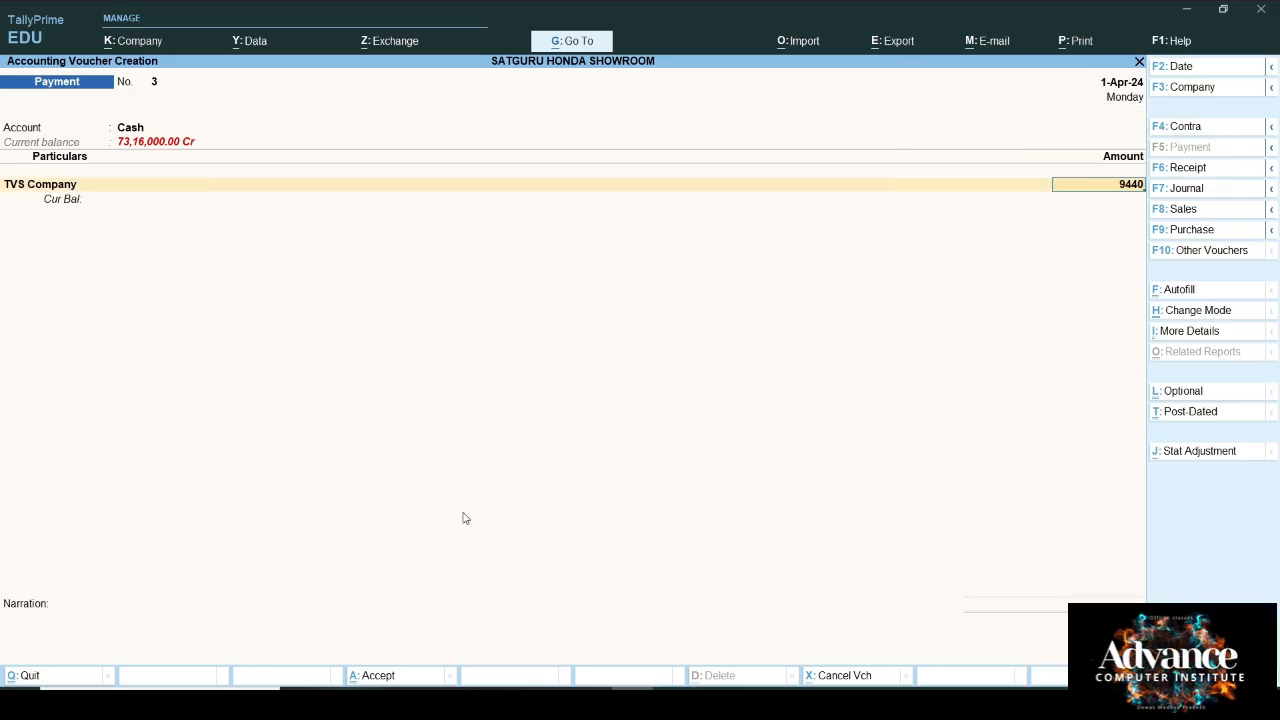
text(000)
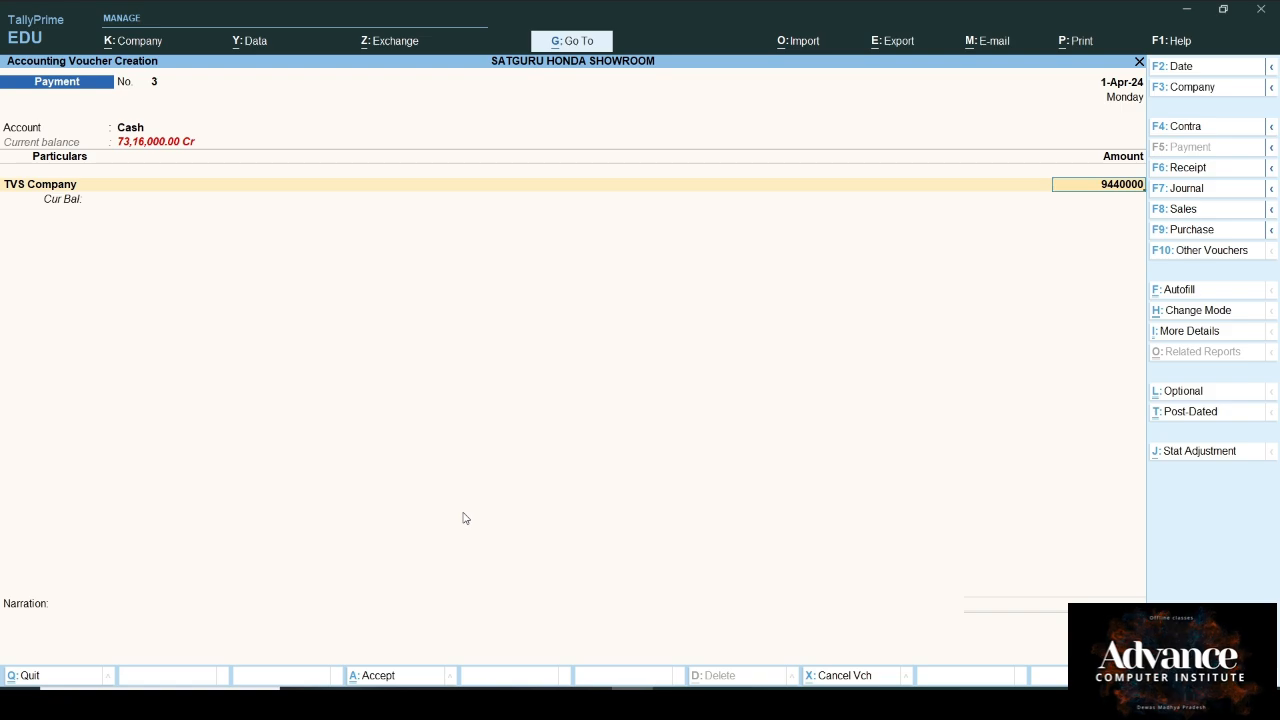
key(Return)
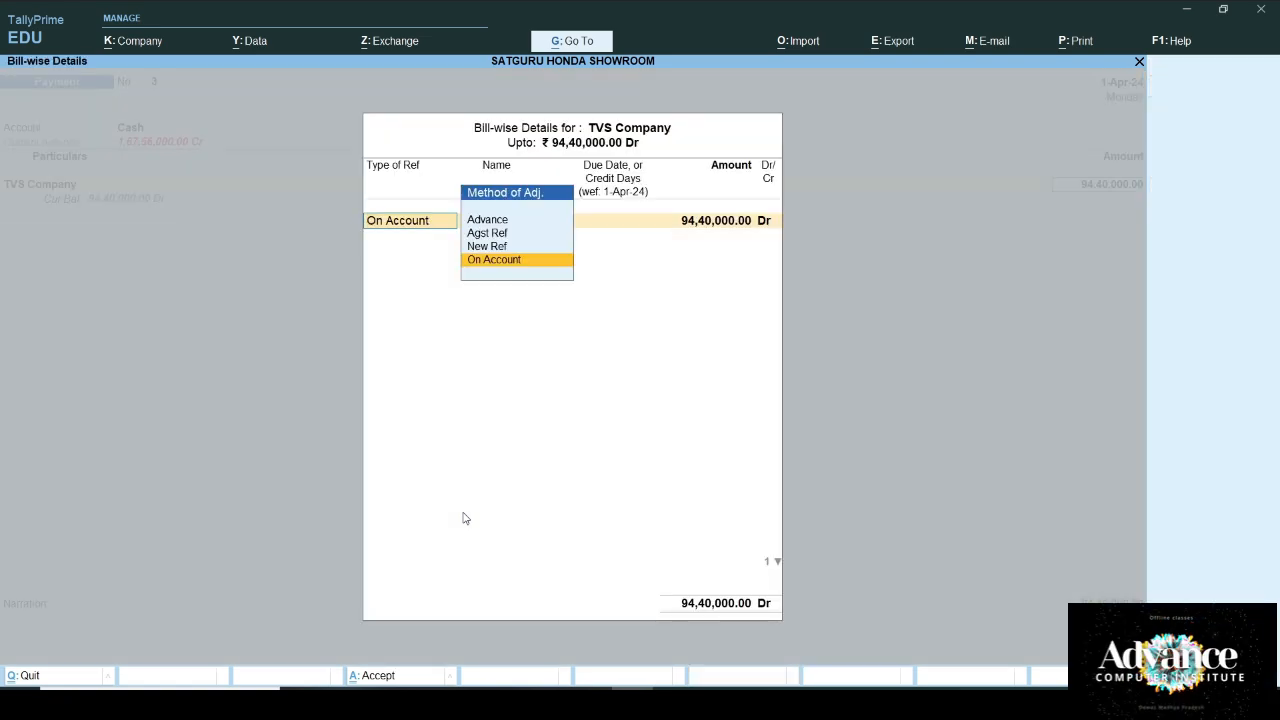
key(Up)
key(Up)
key(Up)
key(Return)
text(3)
key(Return)
key(Return)
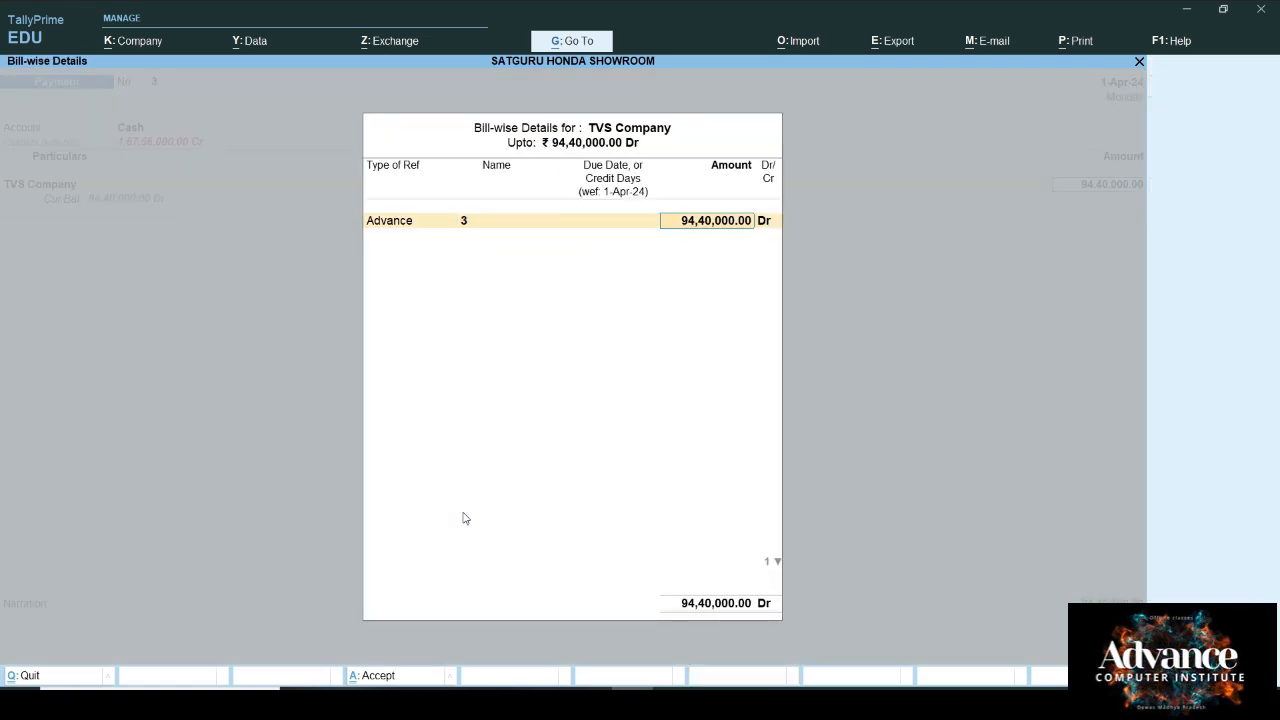
key(Return)
Step: Deduct TDS under 194Q on assessable value 30,00,000 (3,000), then save the voucher
text(T)
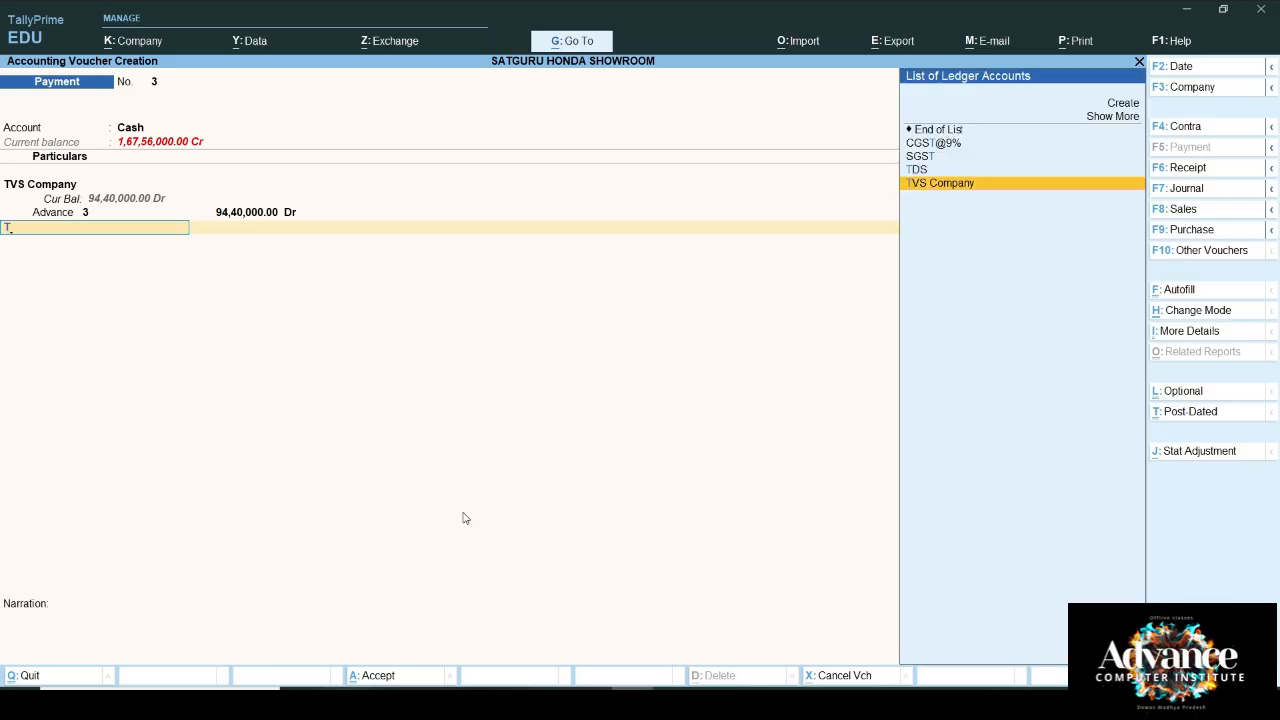
key(Up)
key(Return)
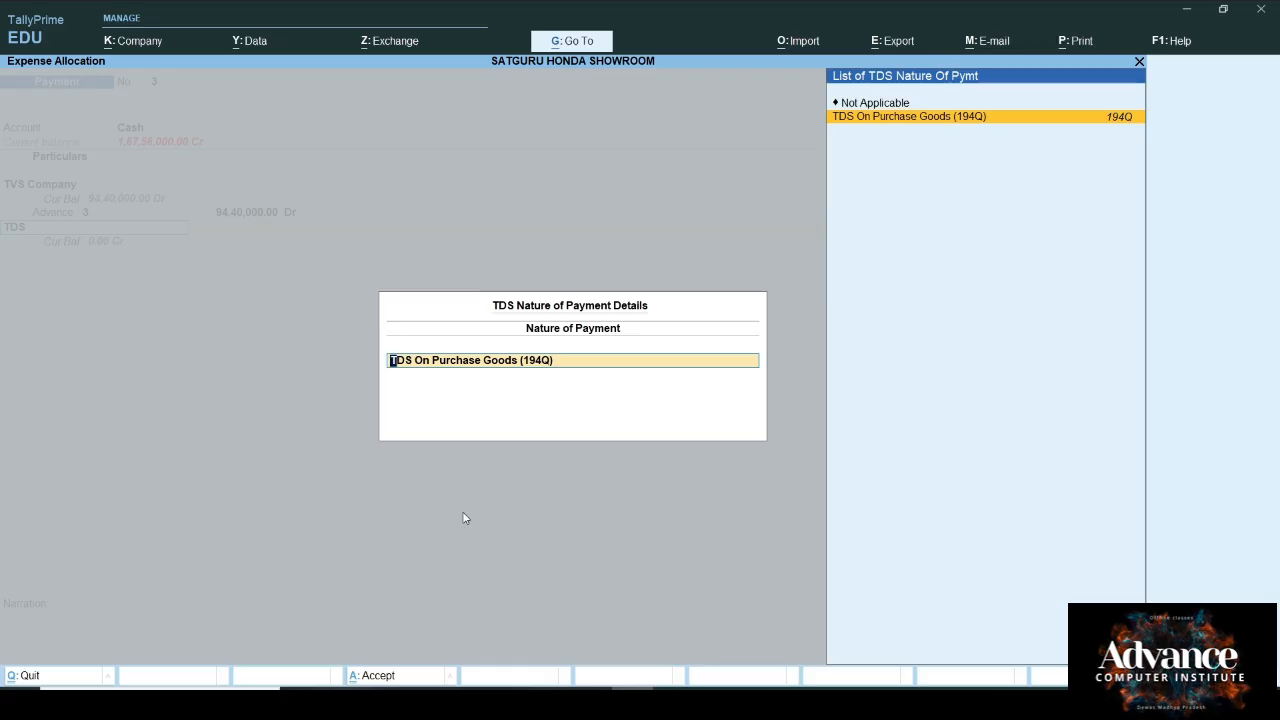
key(Return)
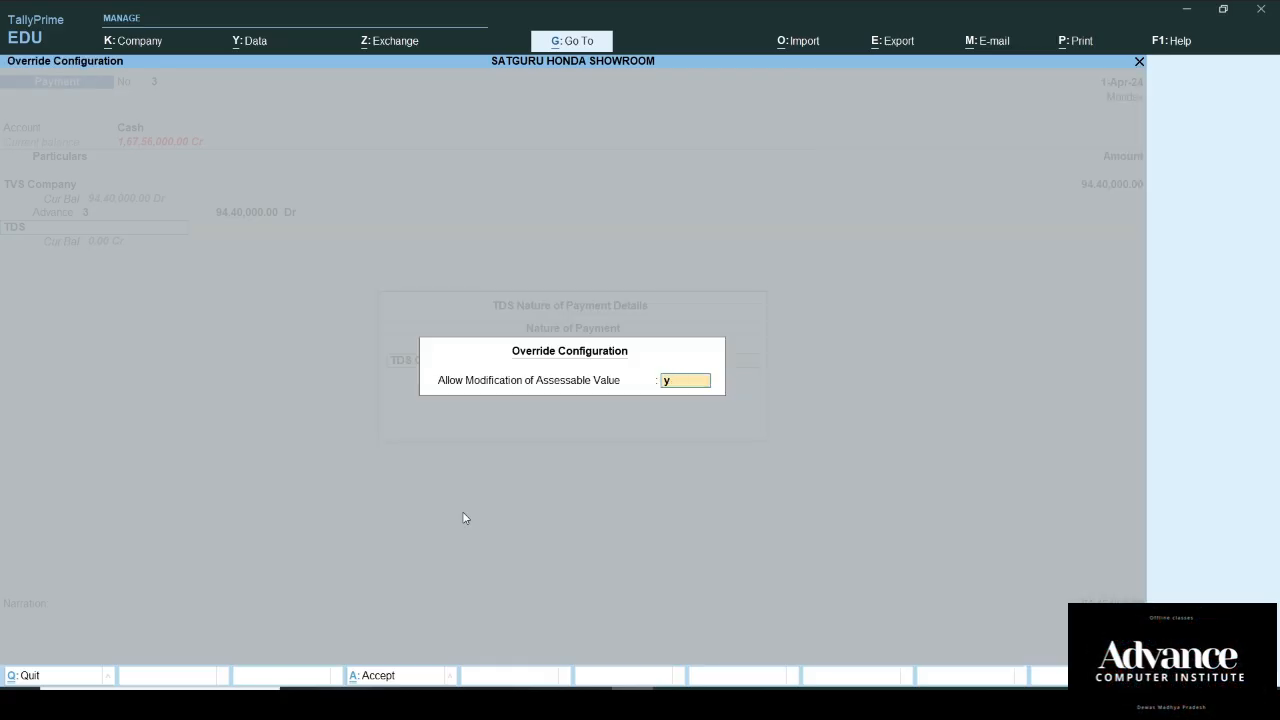
key(Return)
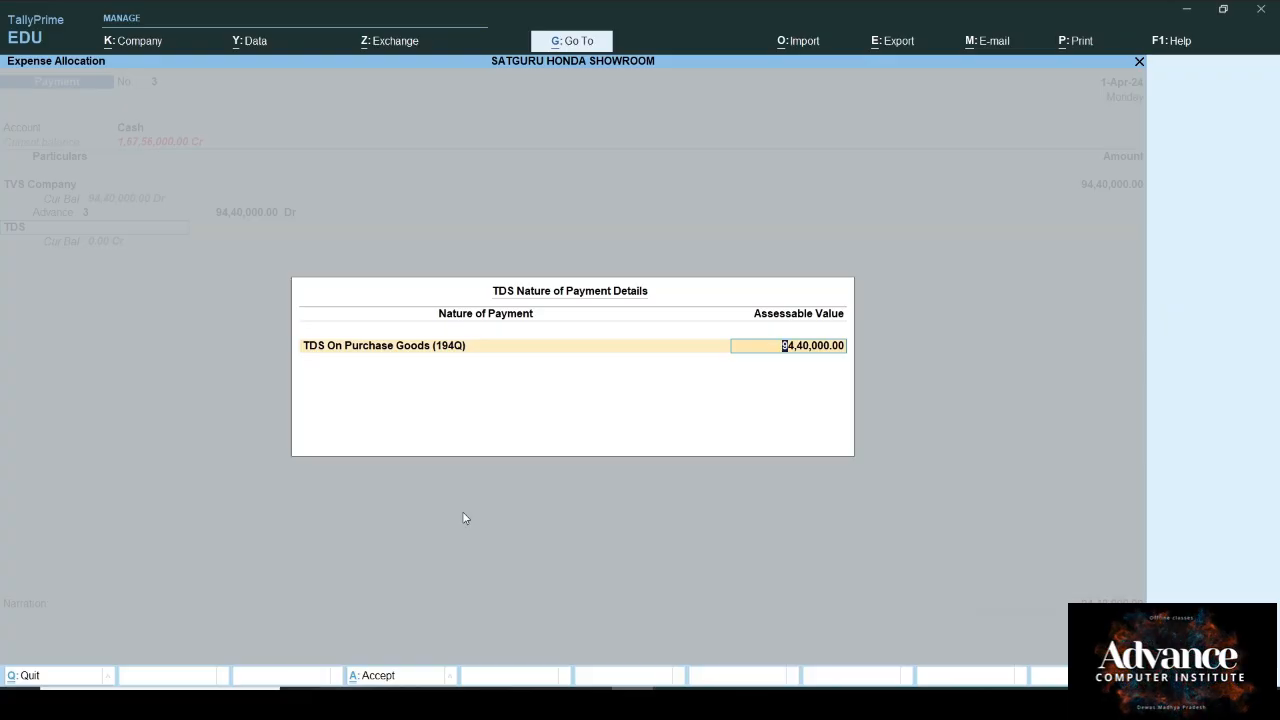
text(3)
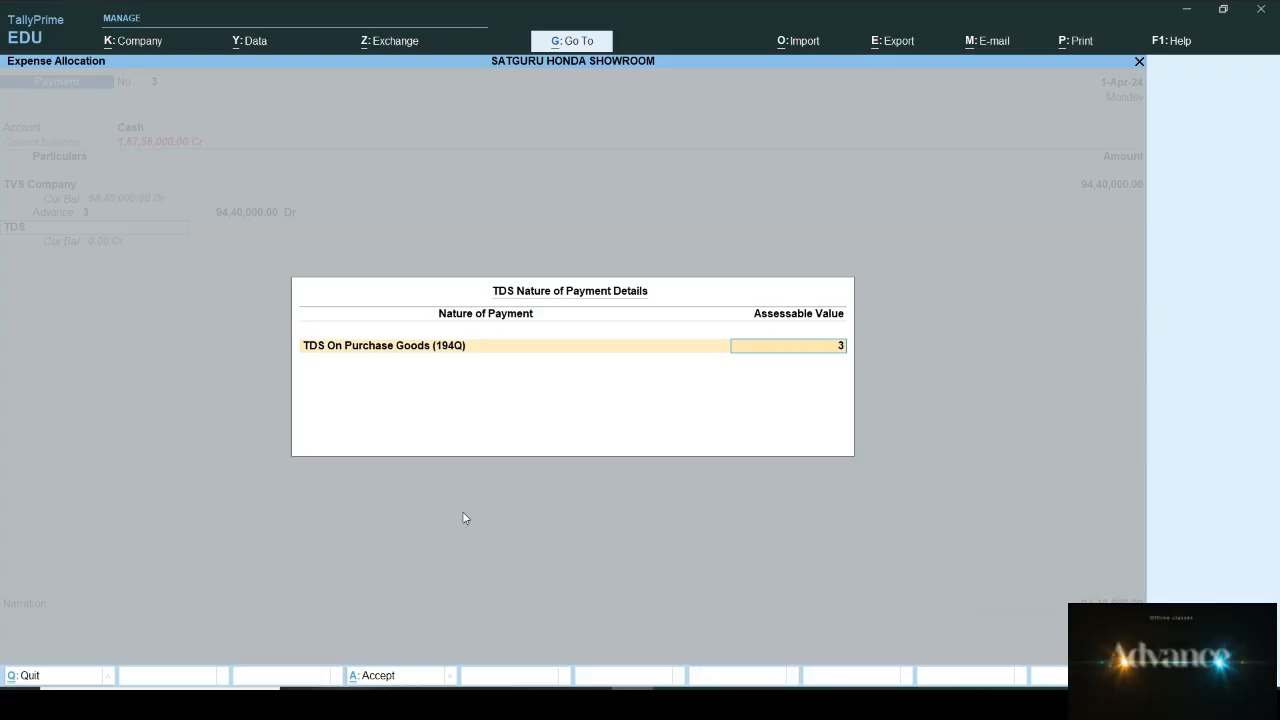
text(000000)
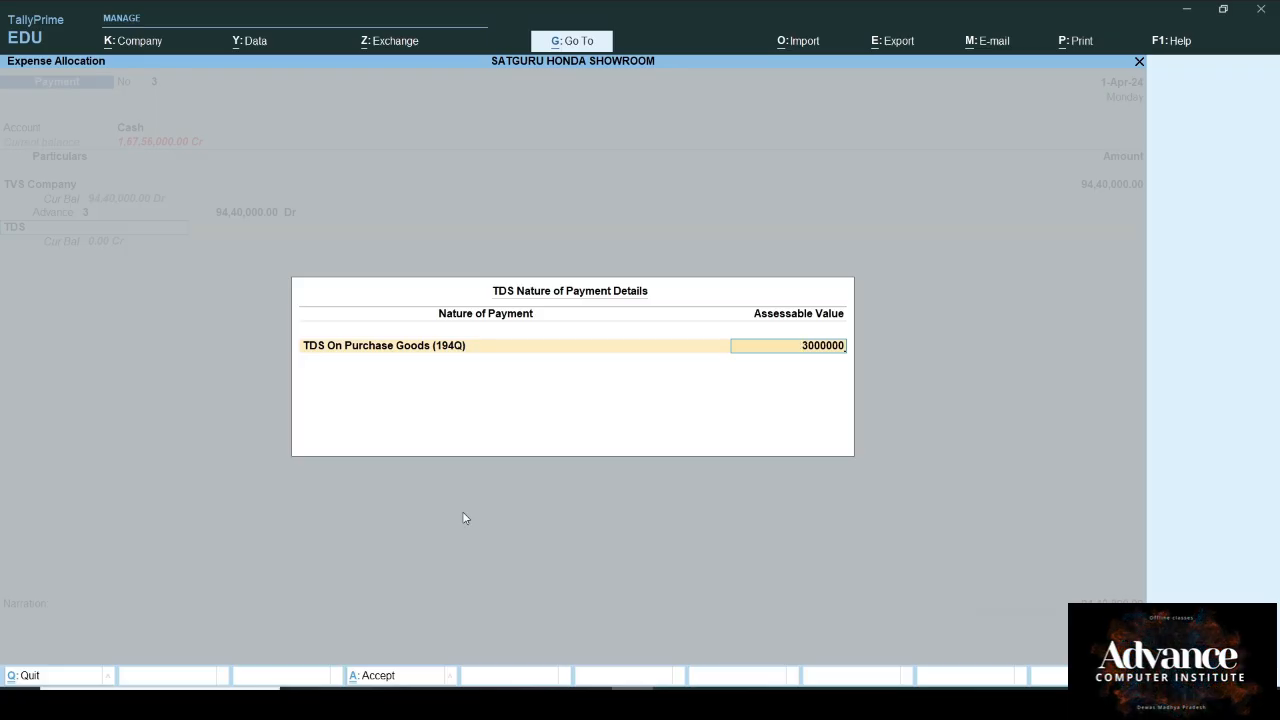
key(Return)
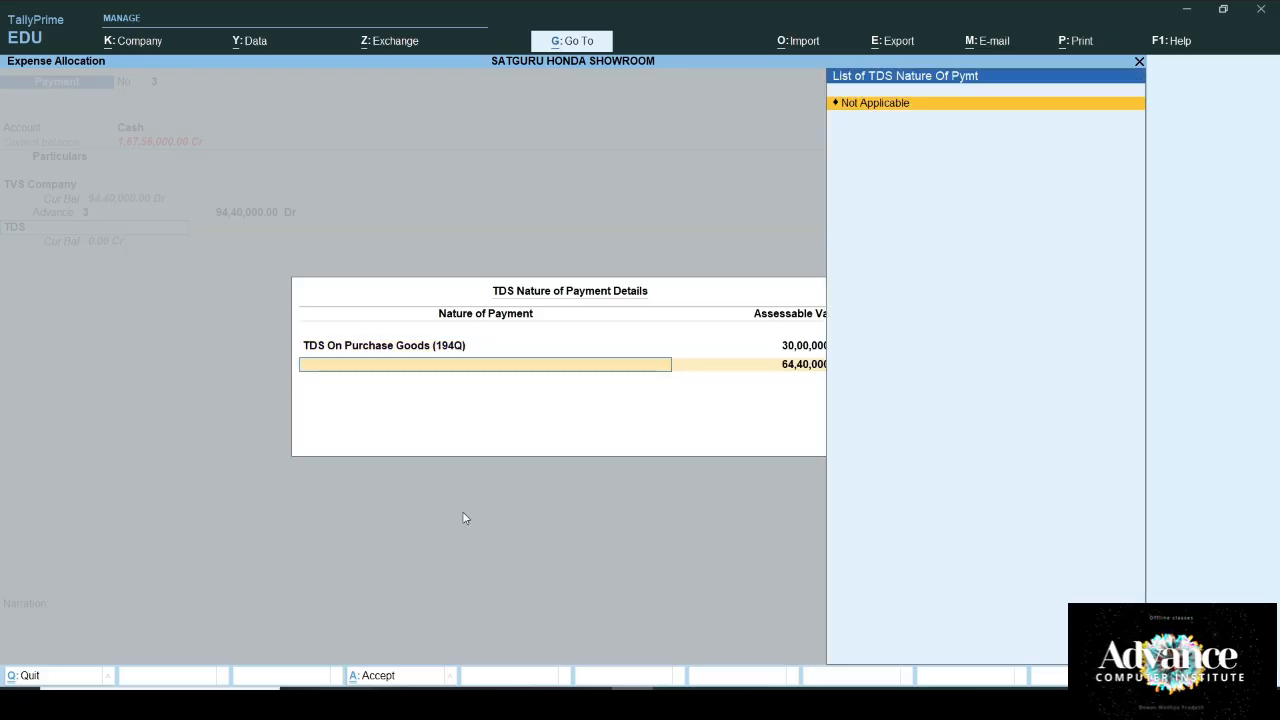
key(Return)
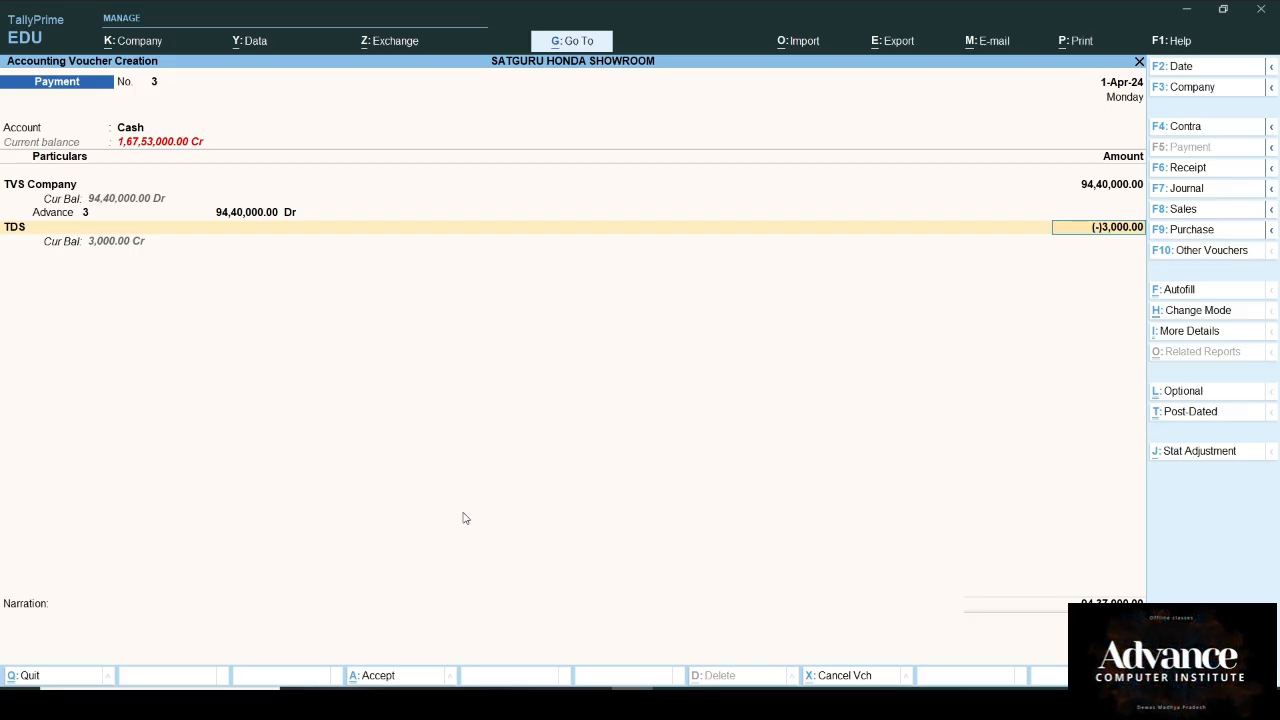
key(Return)
key(Return)
key(Return)
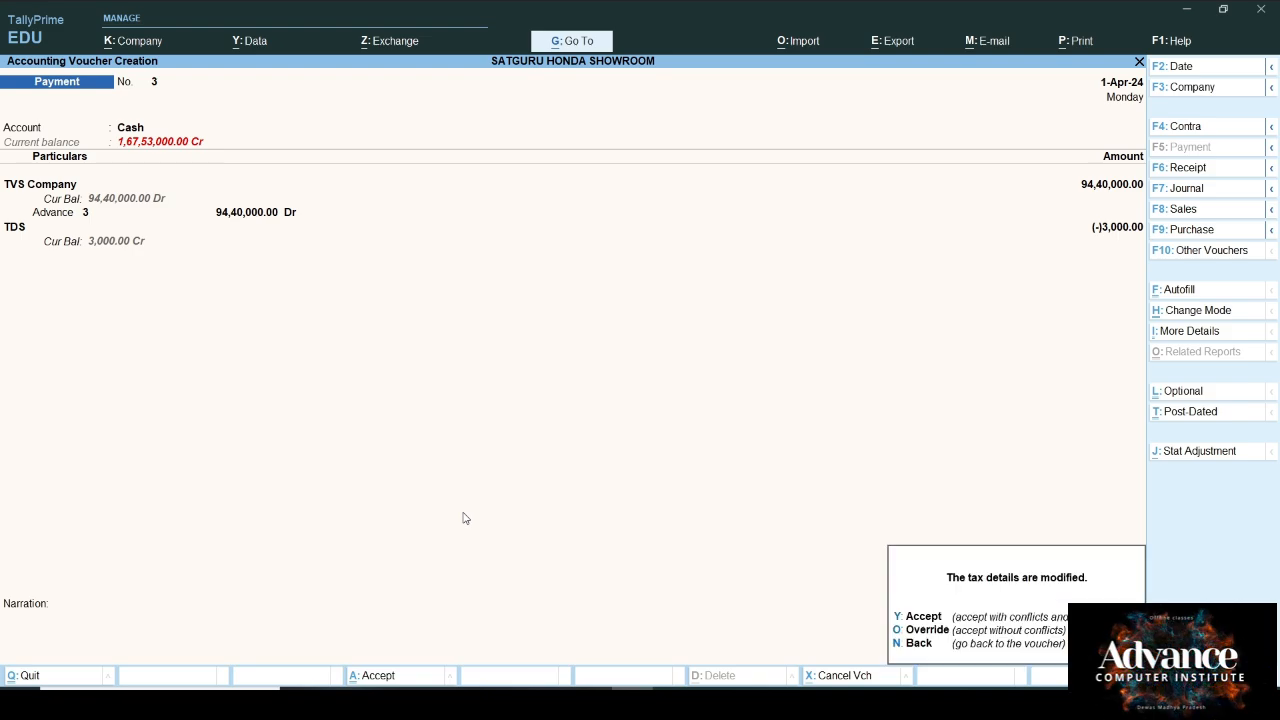
key(y)
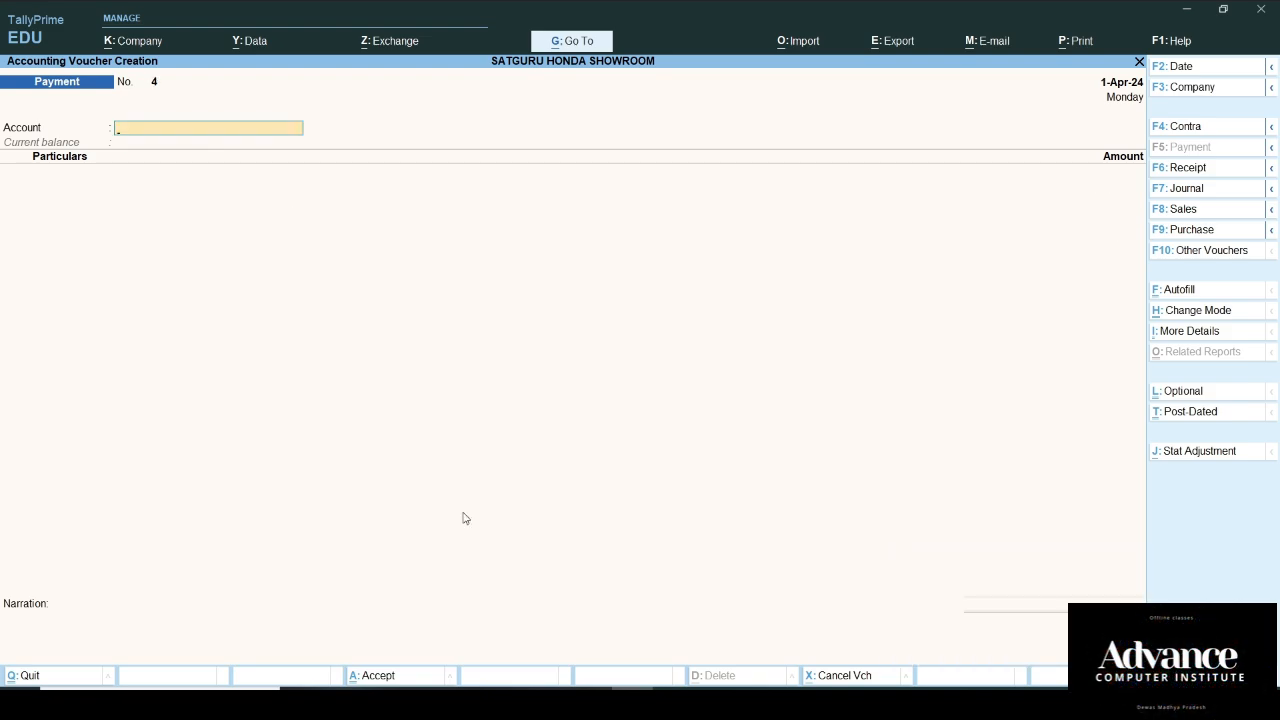
Step: Start a Purchase voucher from TVS Company against order TVS01, accepting receipt and party details
key(F9)
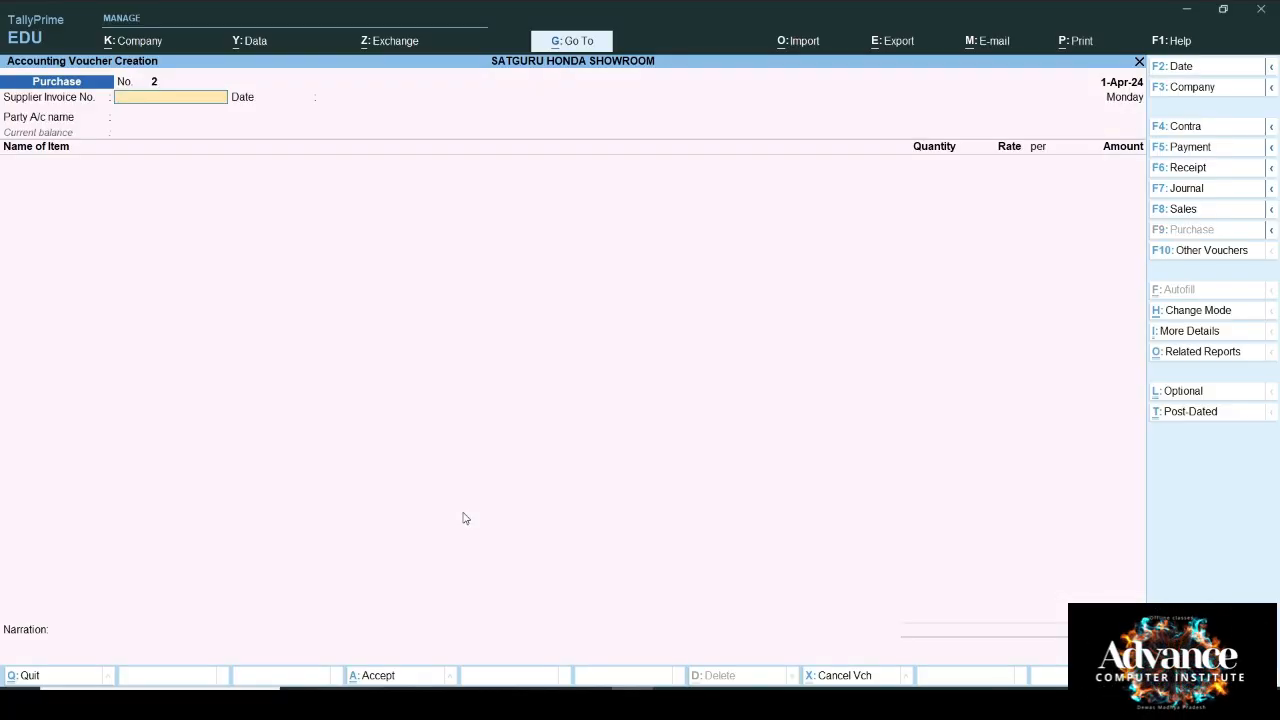
key(Return)
key(Return)
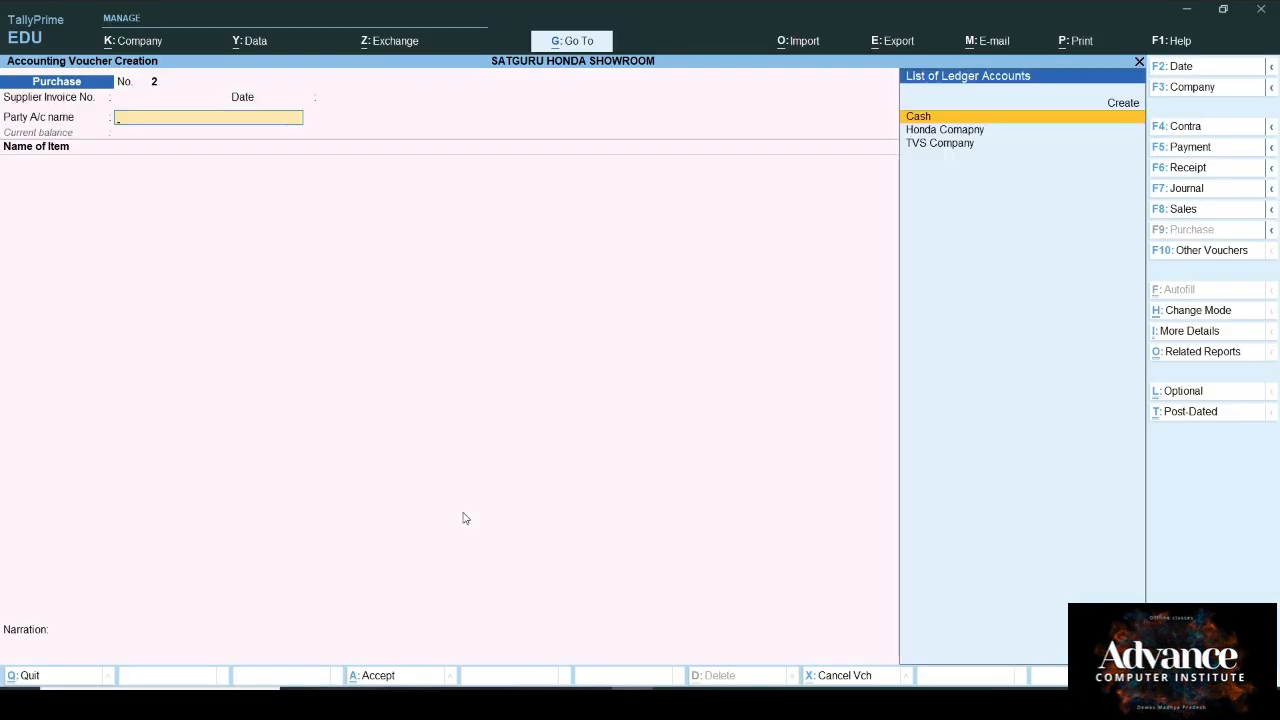
key(Down)
key(Down)
key(Return)
key(Return)
key(Return)
key(Return)
key(Return)
key(Return)
key(Return)
key(Return)
key(Return)
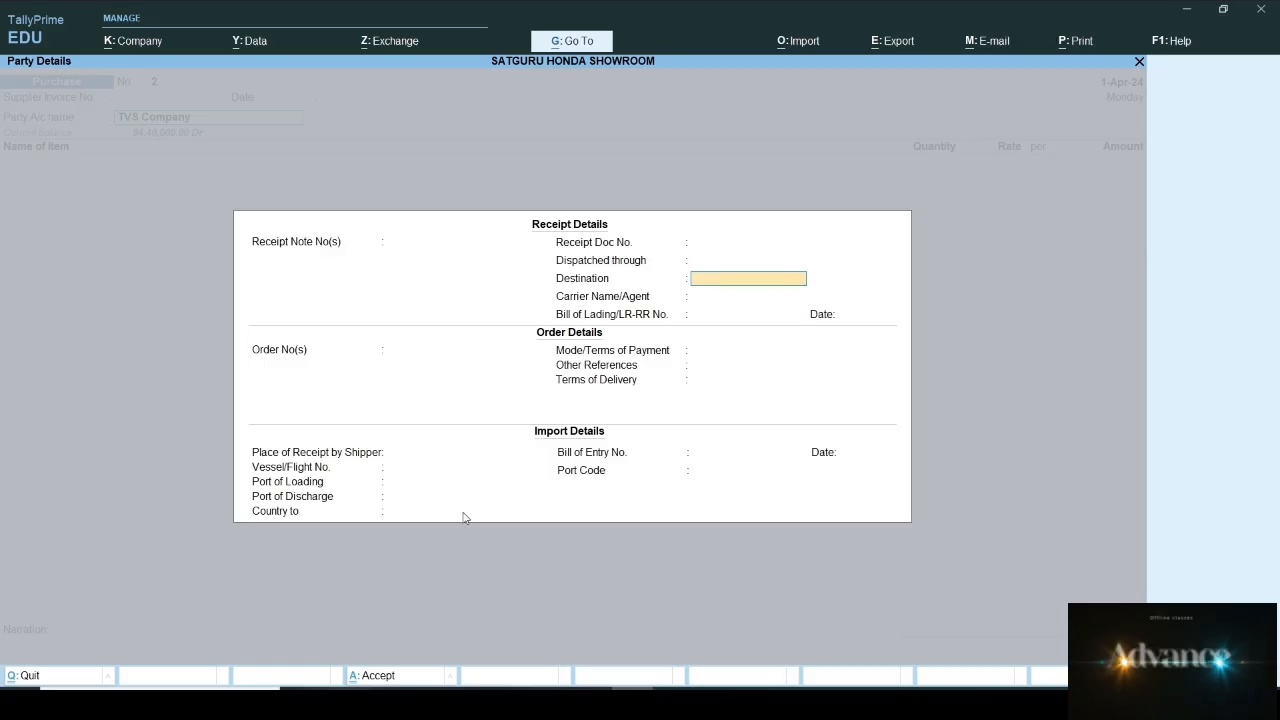
key(BackSpace)
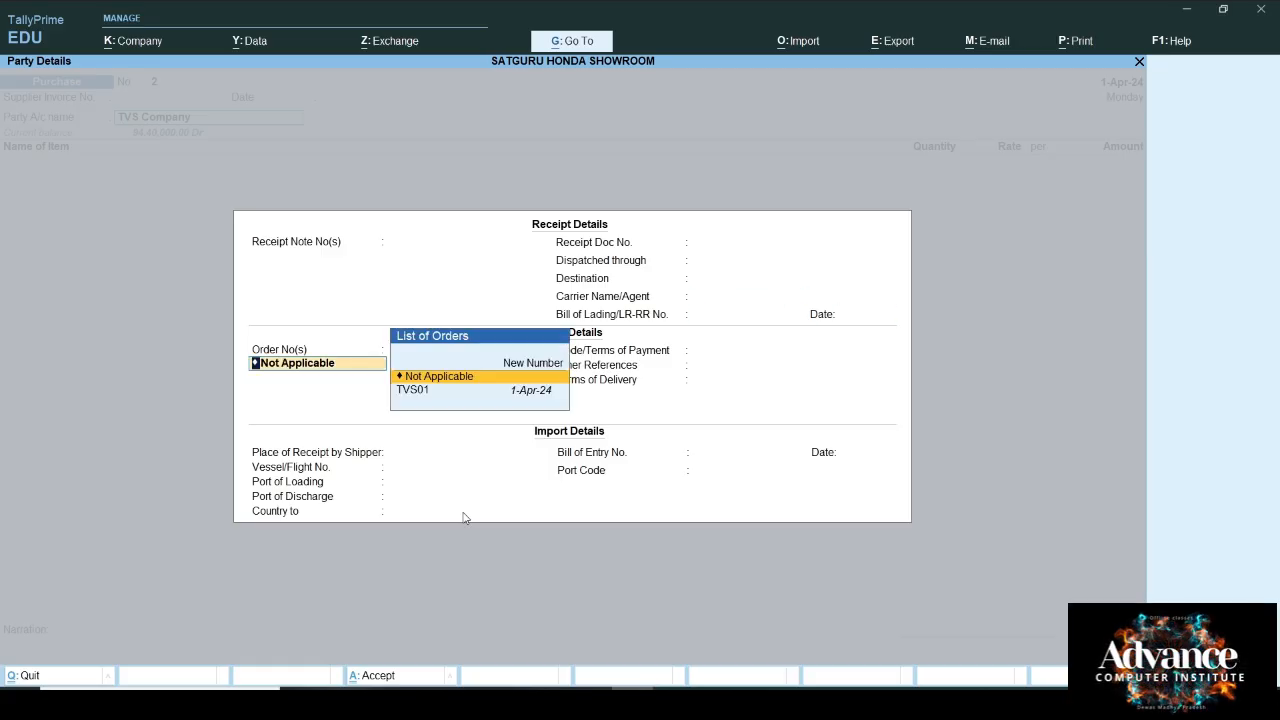
key(Down)
key(Return)
key(Return)
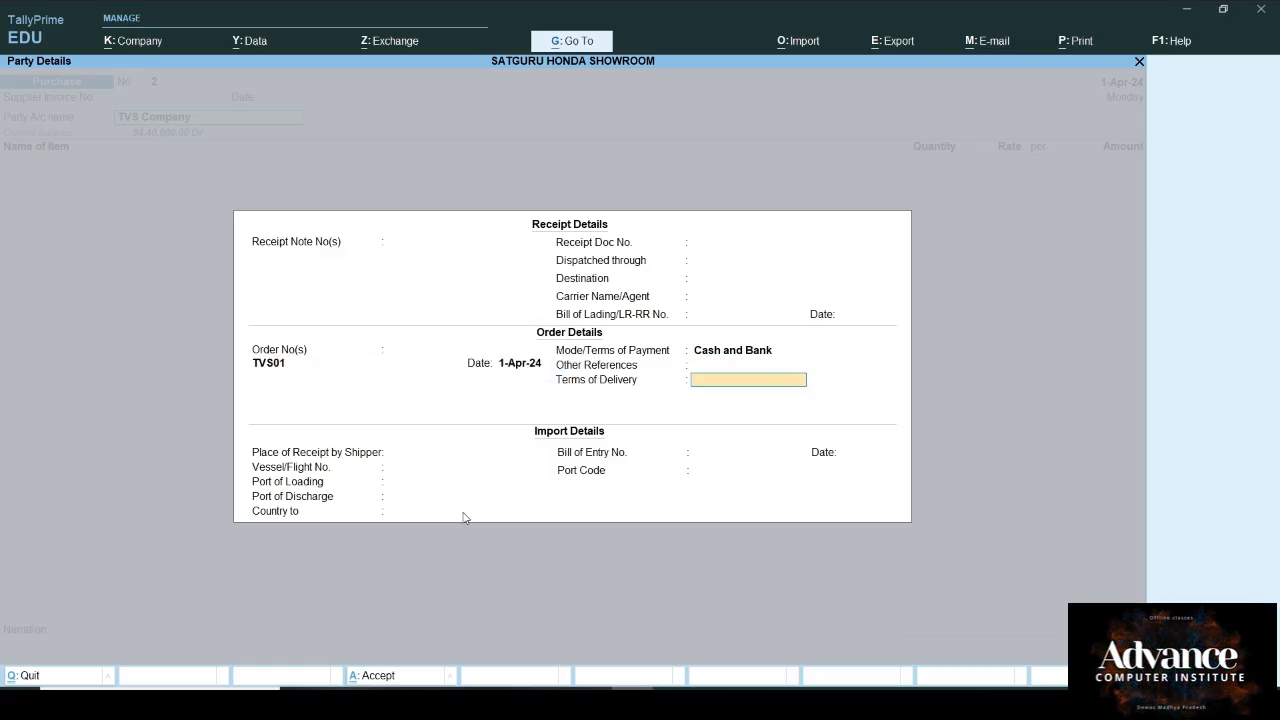
key(Return)
key(ctrl+a)
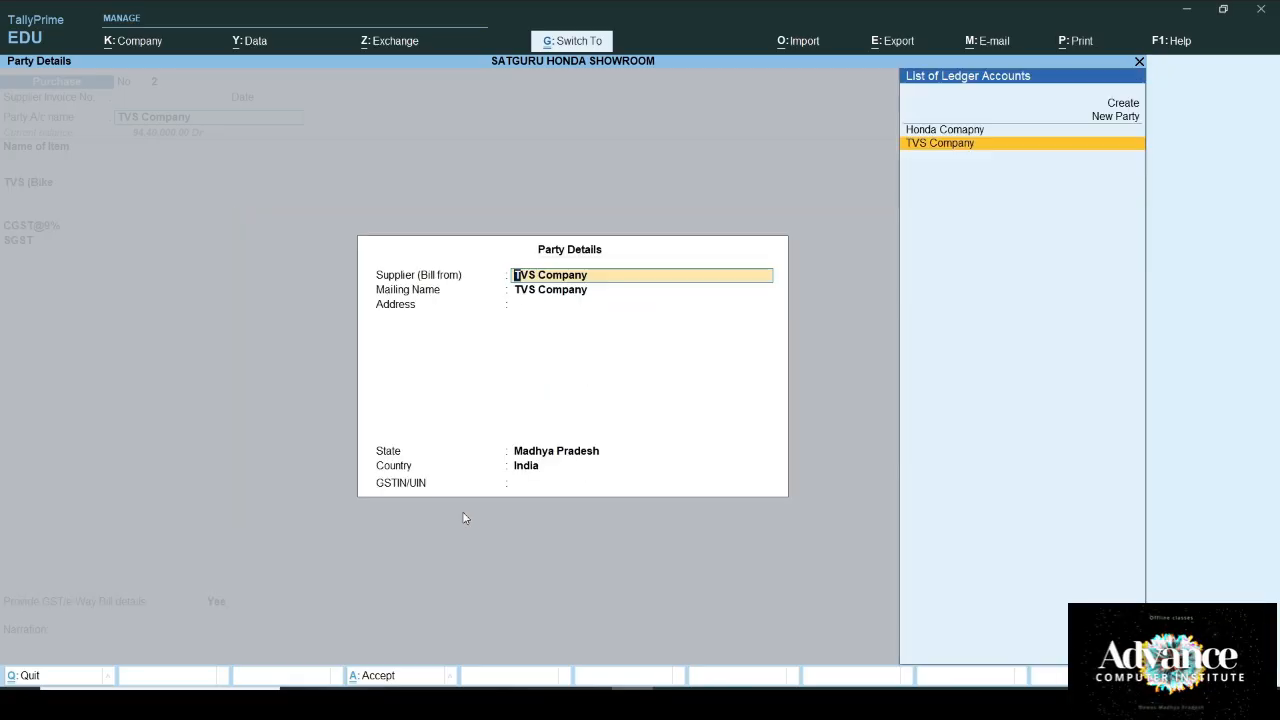
key(ctrl+a)
Step: Accept the 80 TVS bikes allocation, set TDS to Not Applicable, keep bill ref TVS01, and save
key(Return)
key(Return)
key(Return)
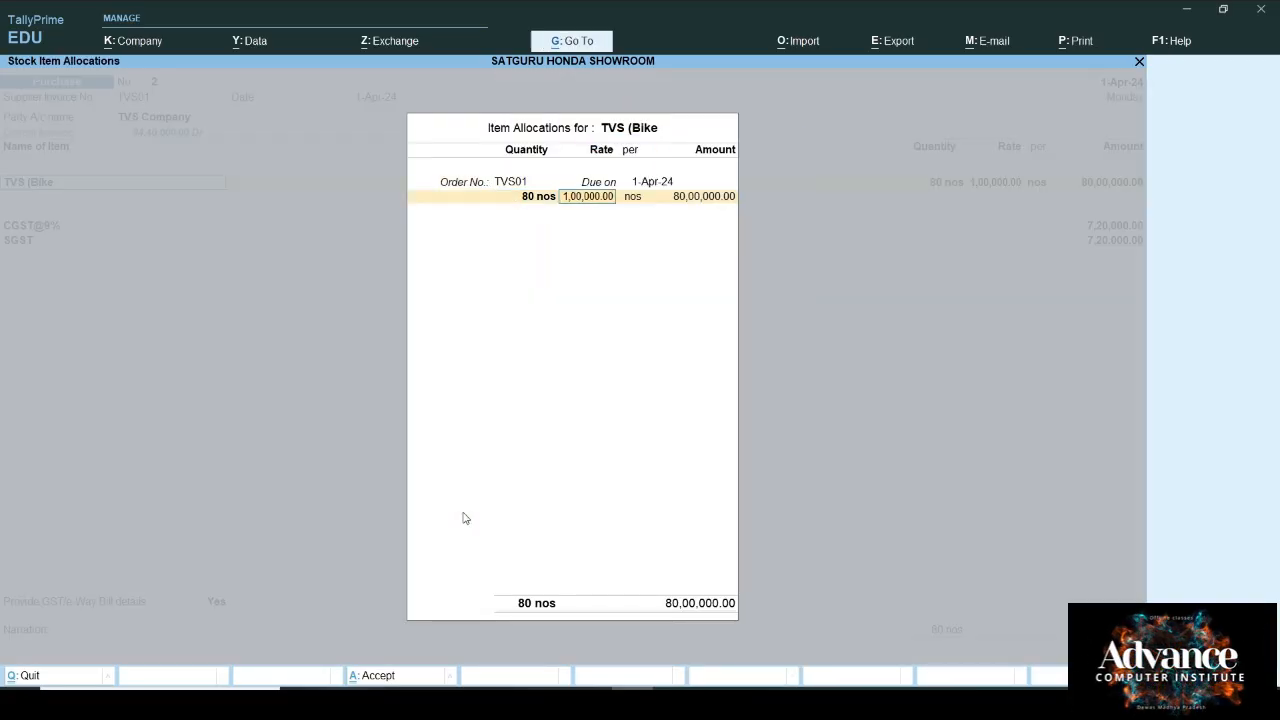
key(Return)
key(Return)
key(Return)
key(Return)
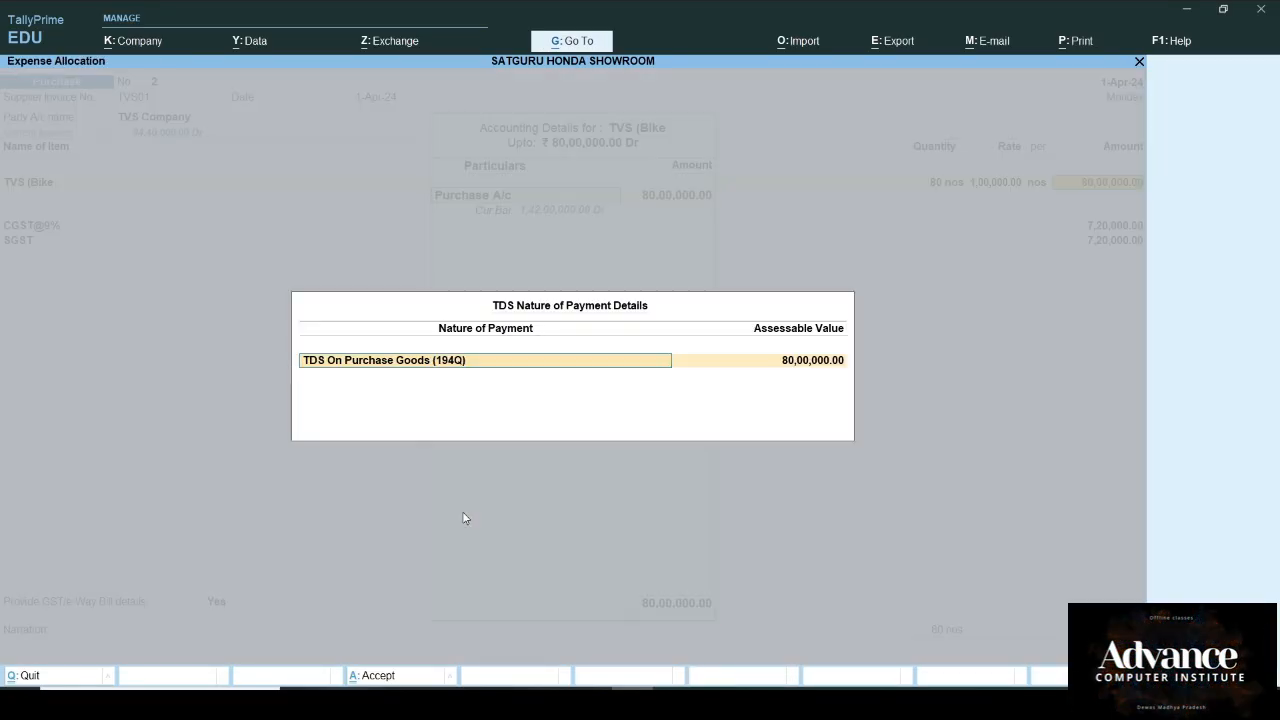
key(Return)
key(BackSpace)
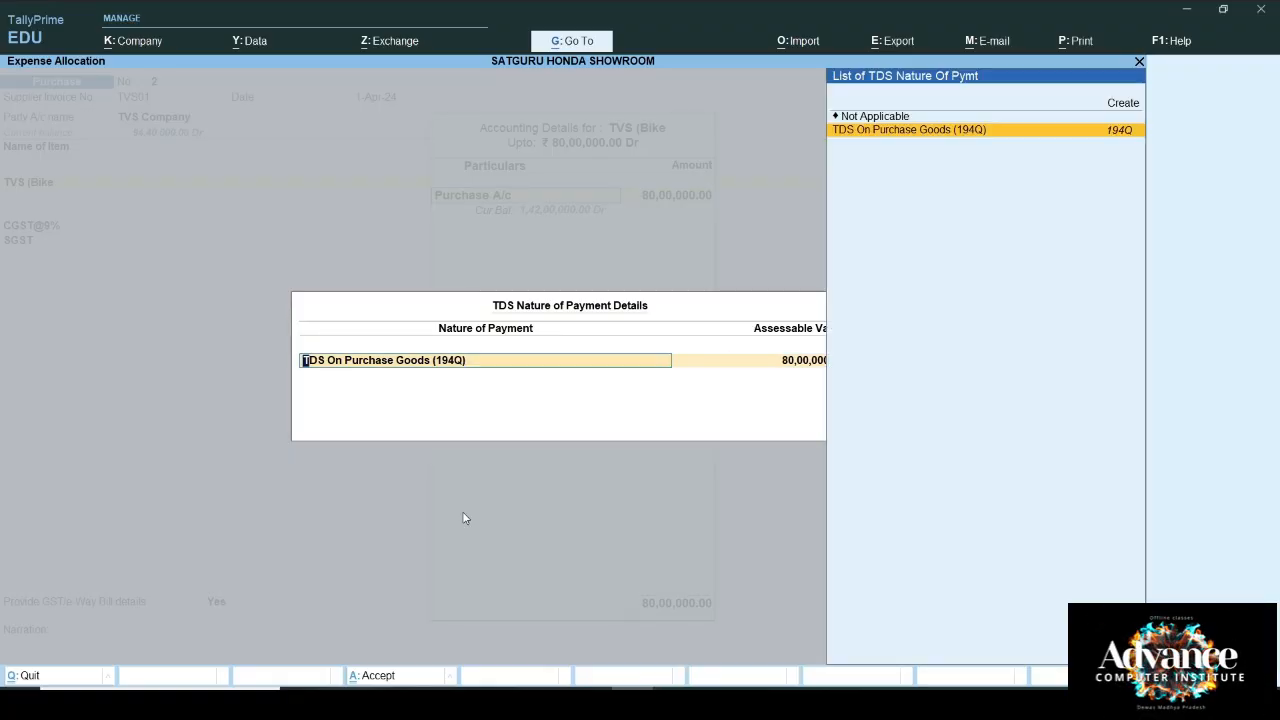
key(Up)
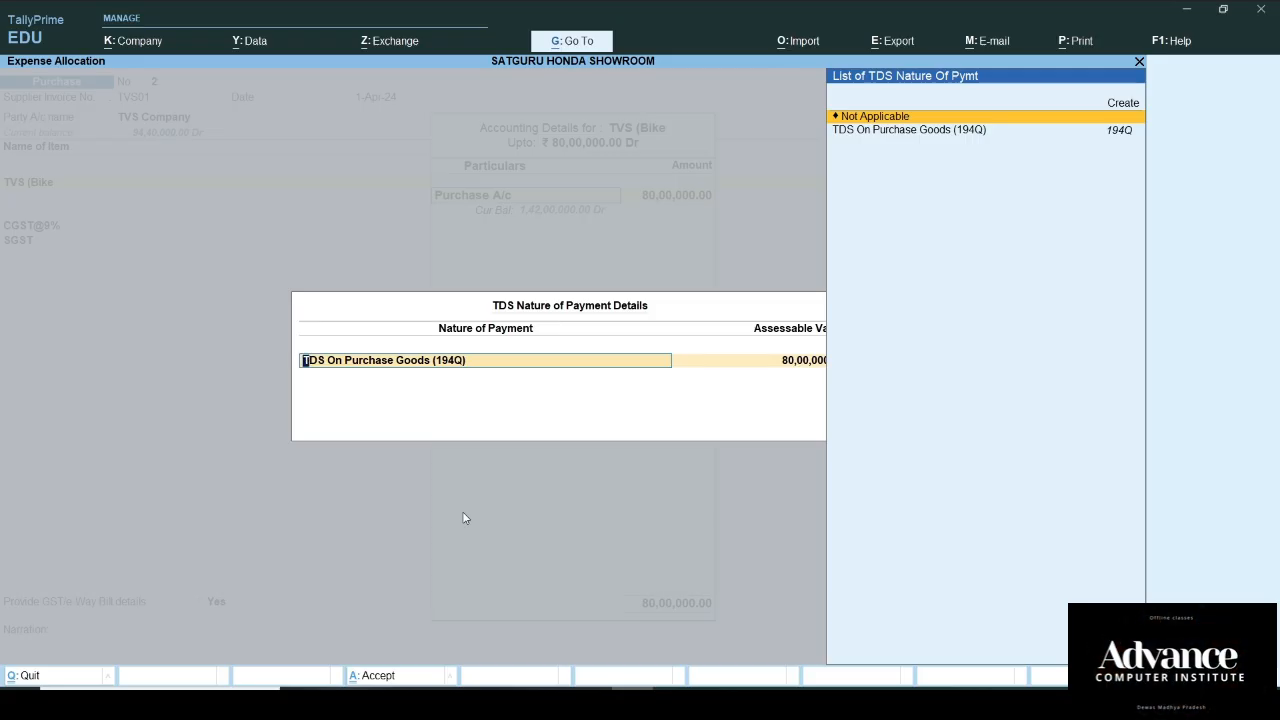
key(Return)
key(Return)
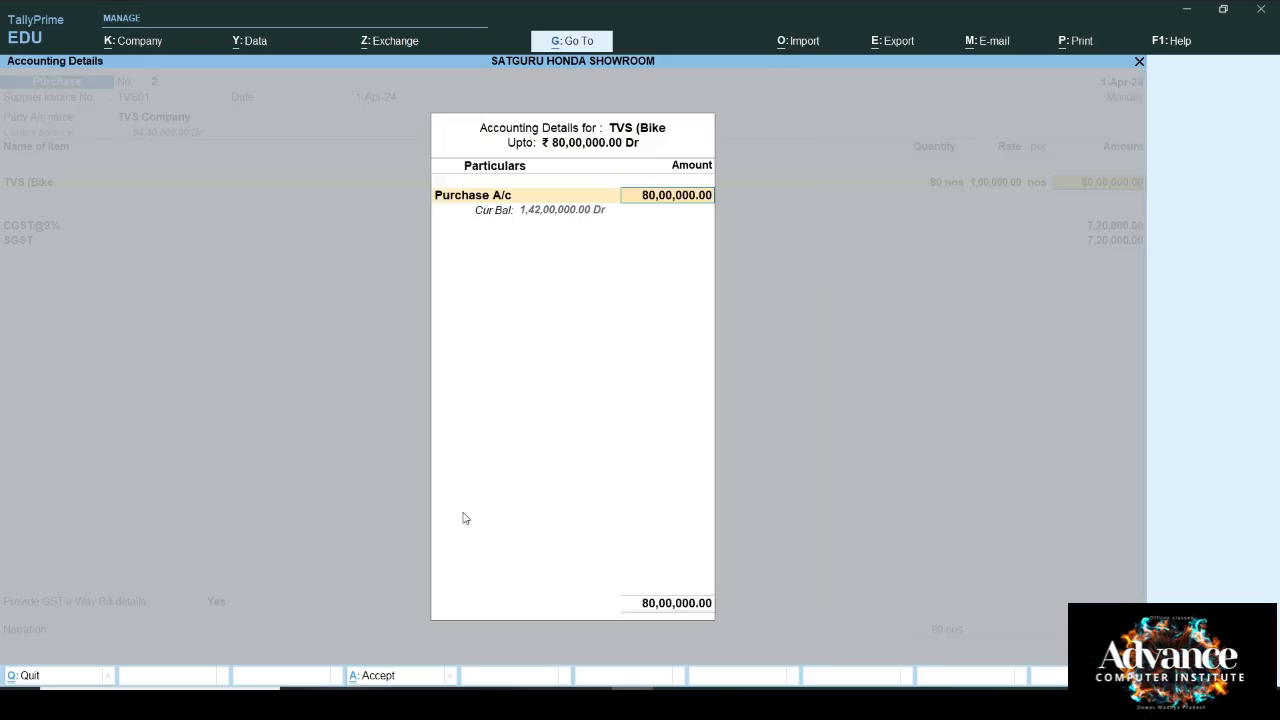
key(Return)
key(Return)
key(Return)
key(Return)
key(Return)
key(Return)
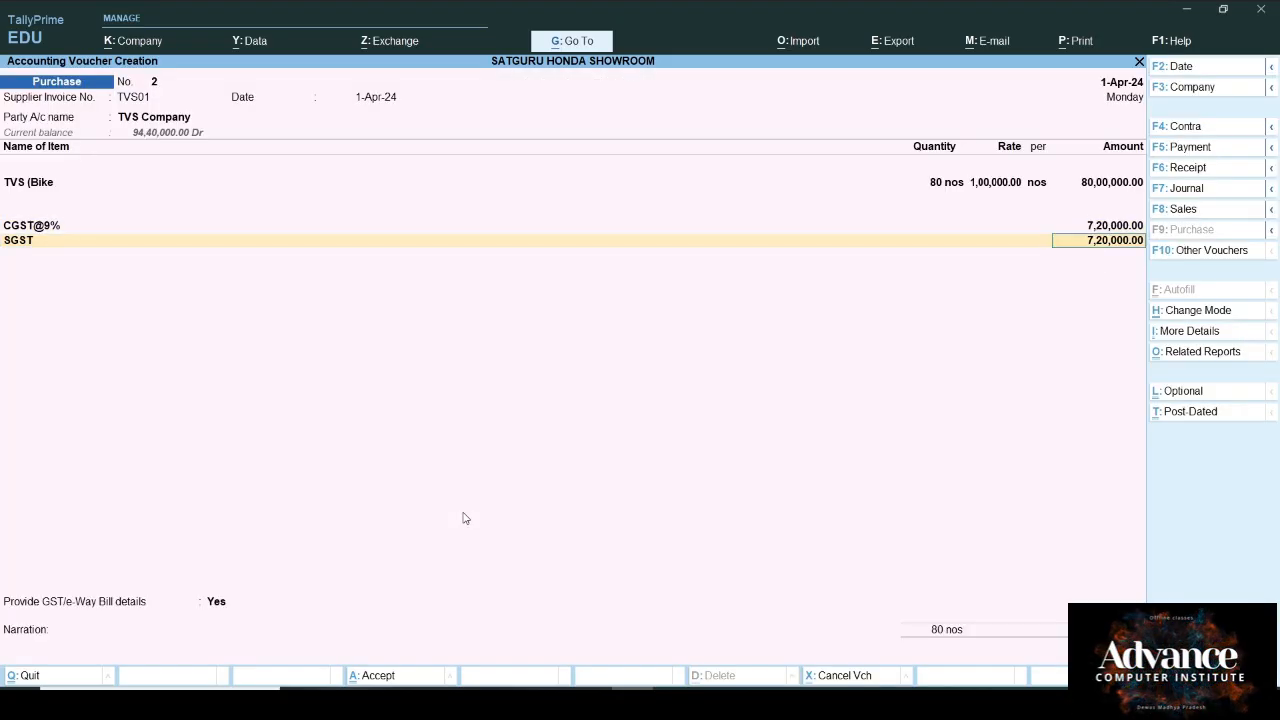
key(Return)
key(Return)
key(Return)
key(Return)
key(Return)
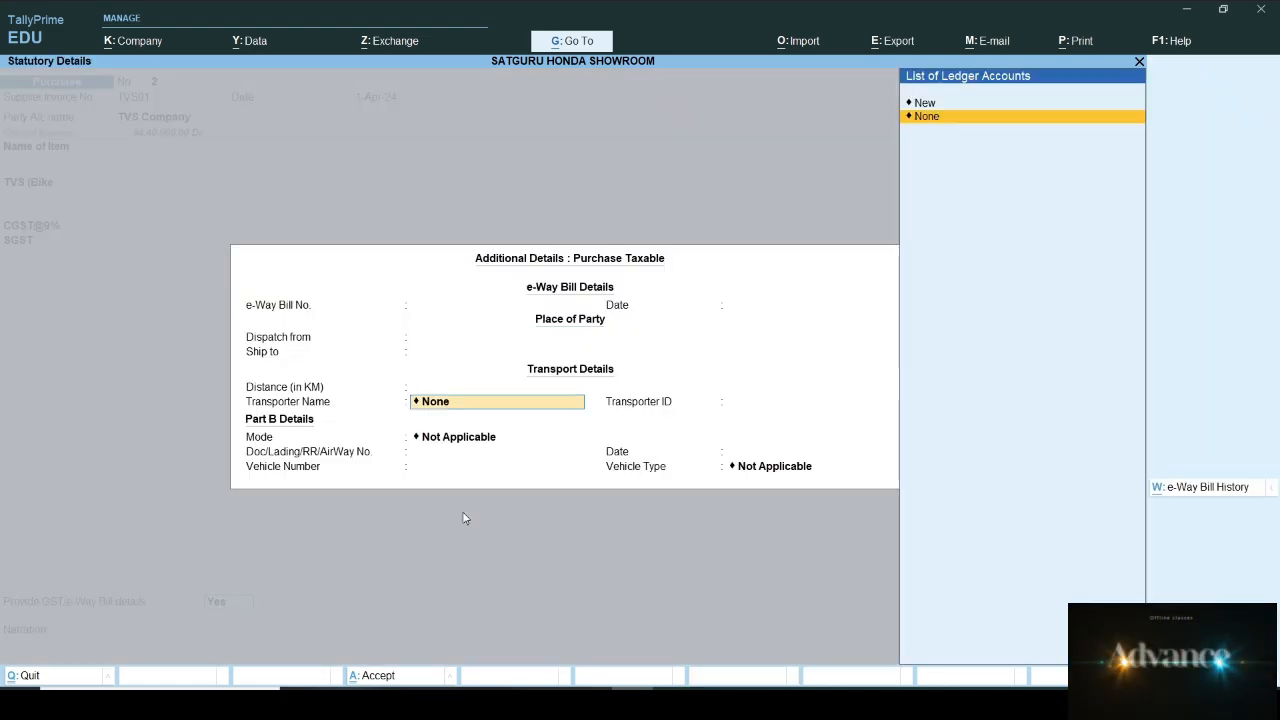
key(Return)
key(Return)
key(Return)
key(Return)
key(Return)
key(Return)
key(Return)
key(Return)
key(Return)
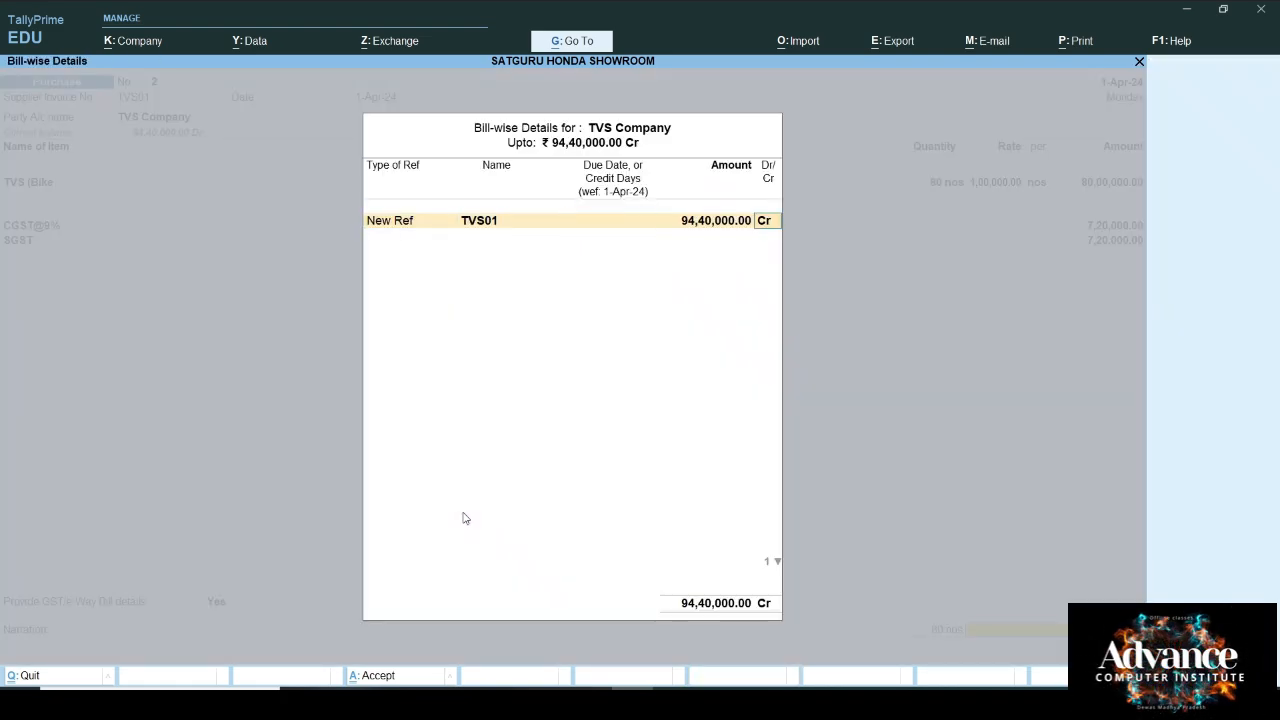
key(Return)
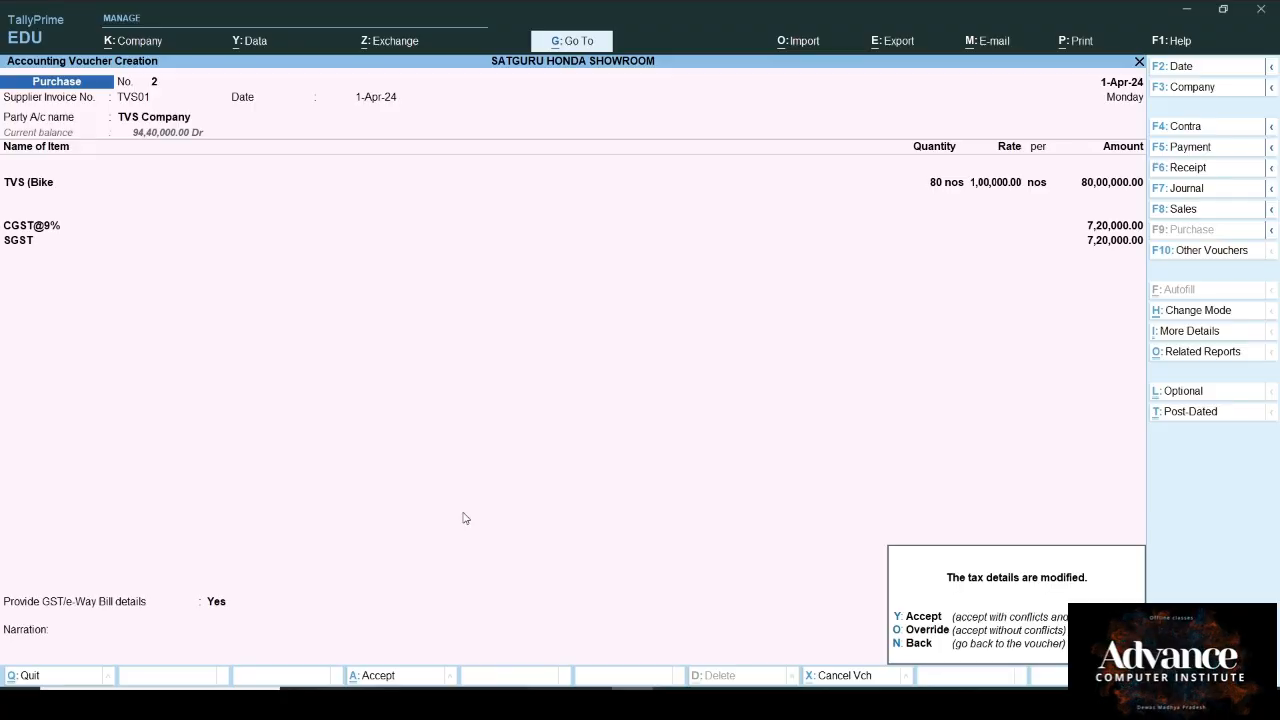
key(y)
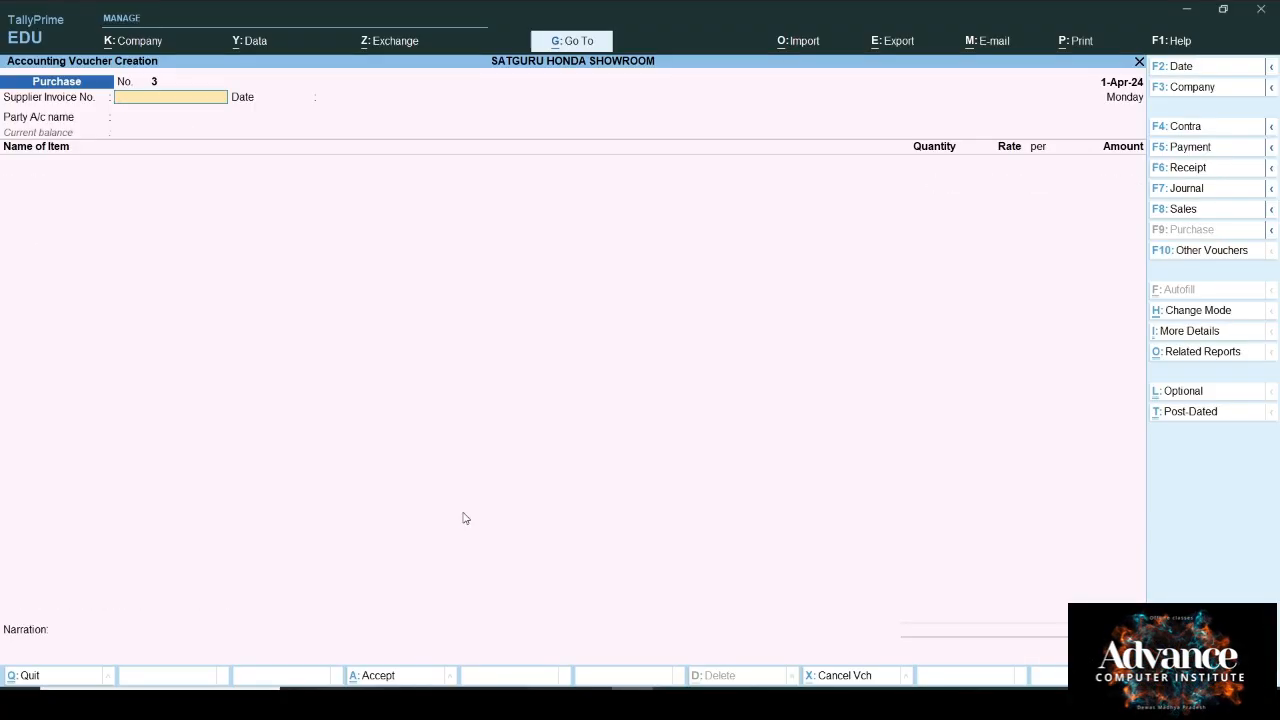
Step: Autofill a TDS stat payment for section 194Q, 1-4-2024 to 1-5-2024, Resident deductees, from Cash
key(F5)
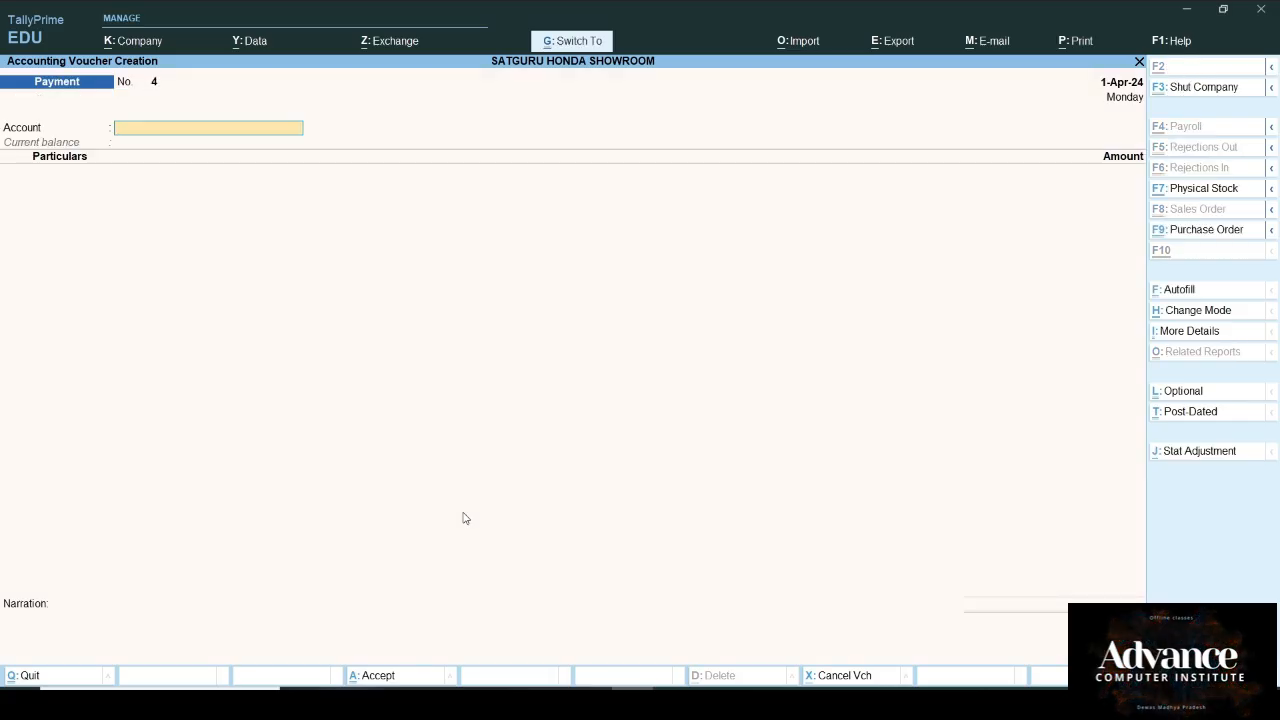
key(ctrl+f)
key(Return)
key(Down)
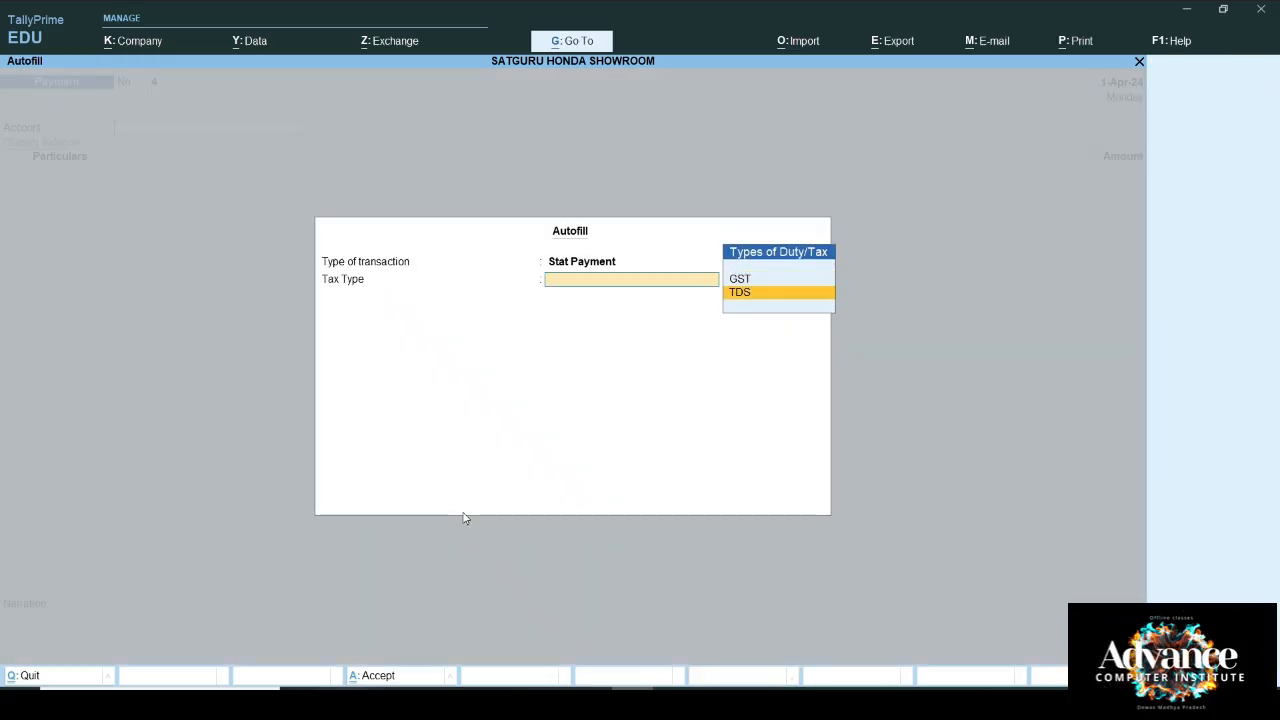
key(Return)
text(1/4/2024)
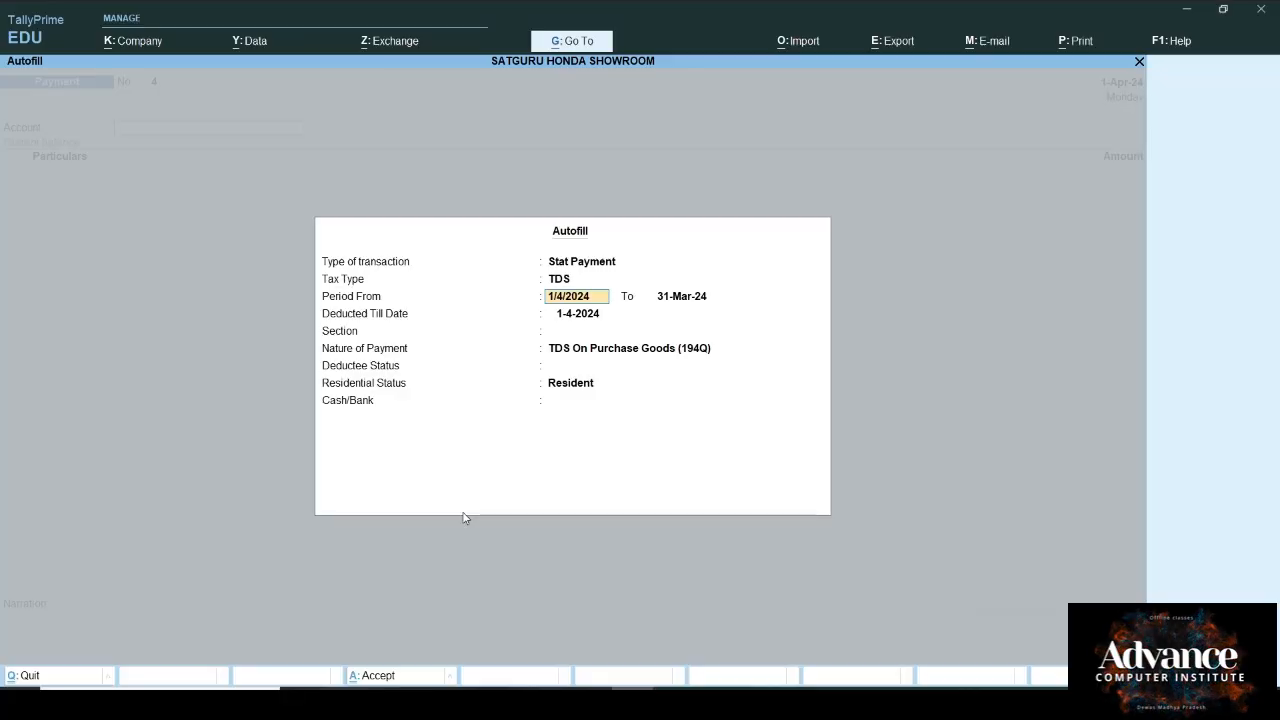
key(Return)
text(1/5/2024)
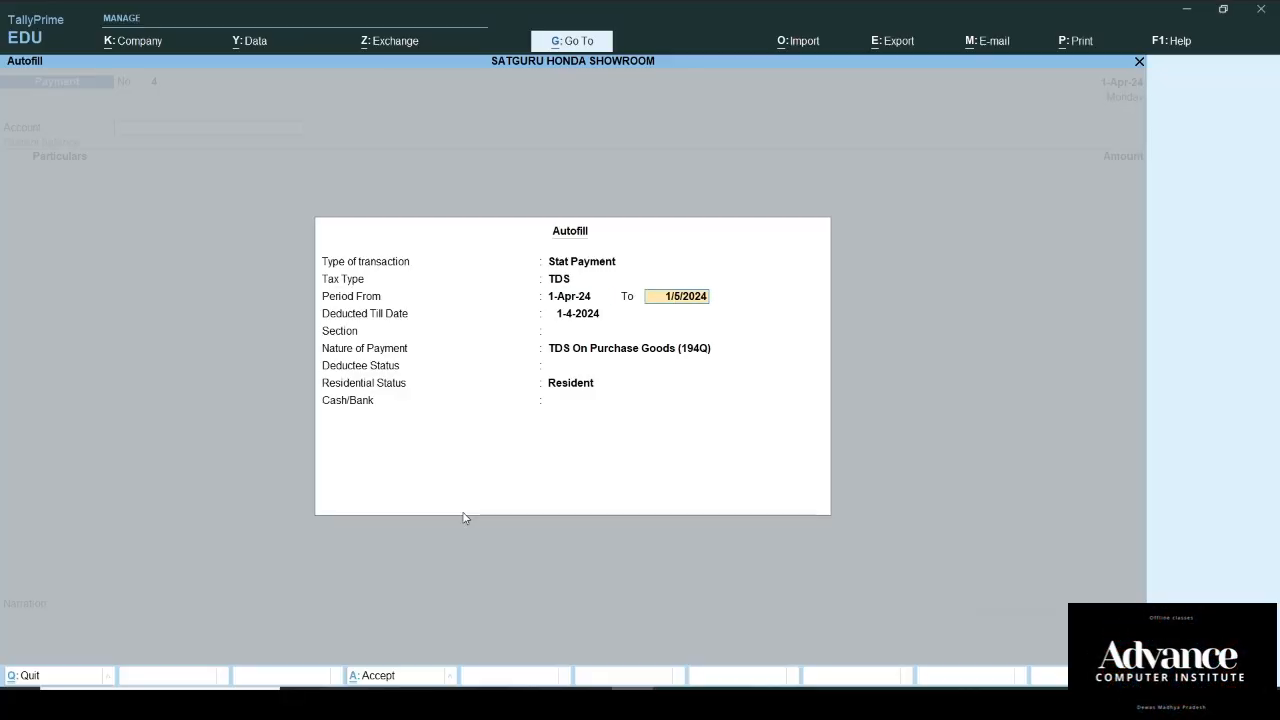
key(Return)
key(Return)
key(Return)
key(Return)
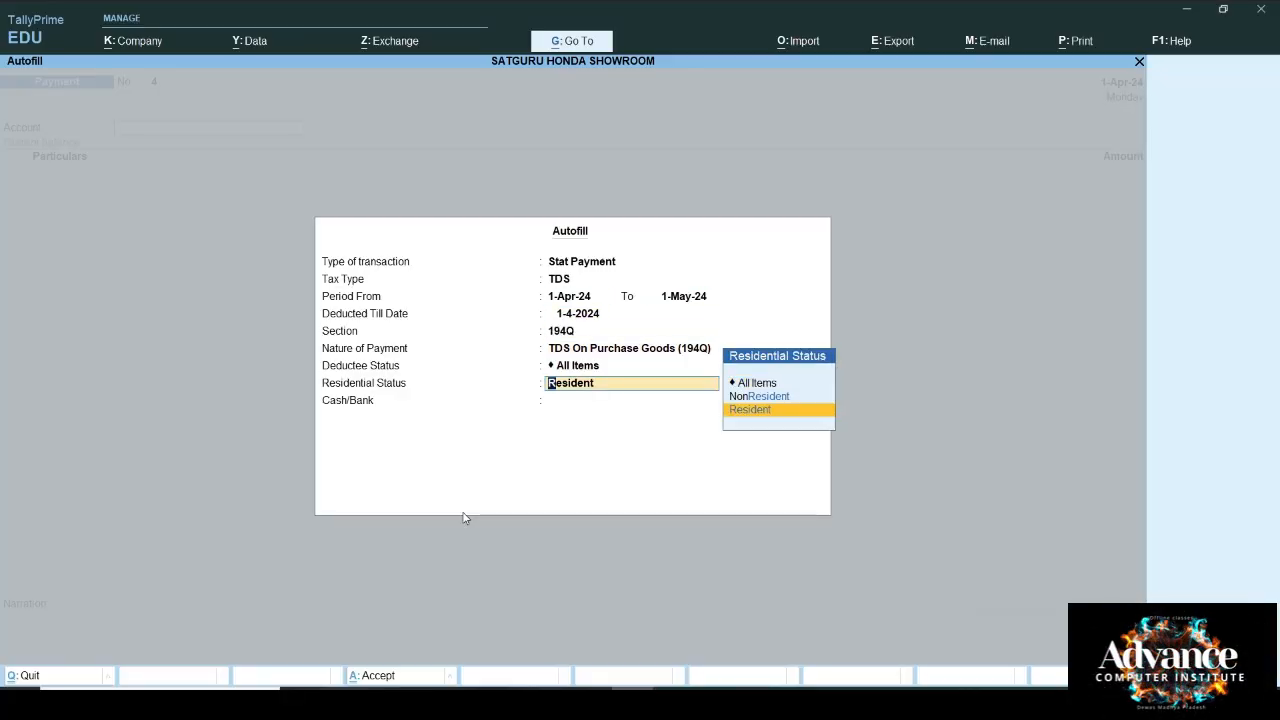
key(Return)
key(Return)
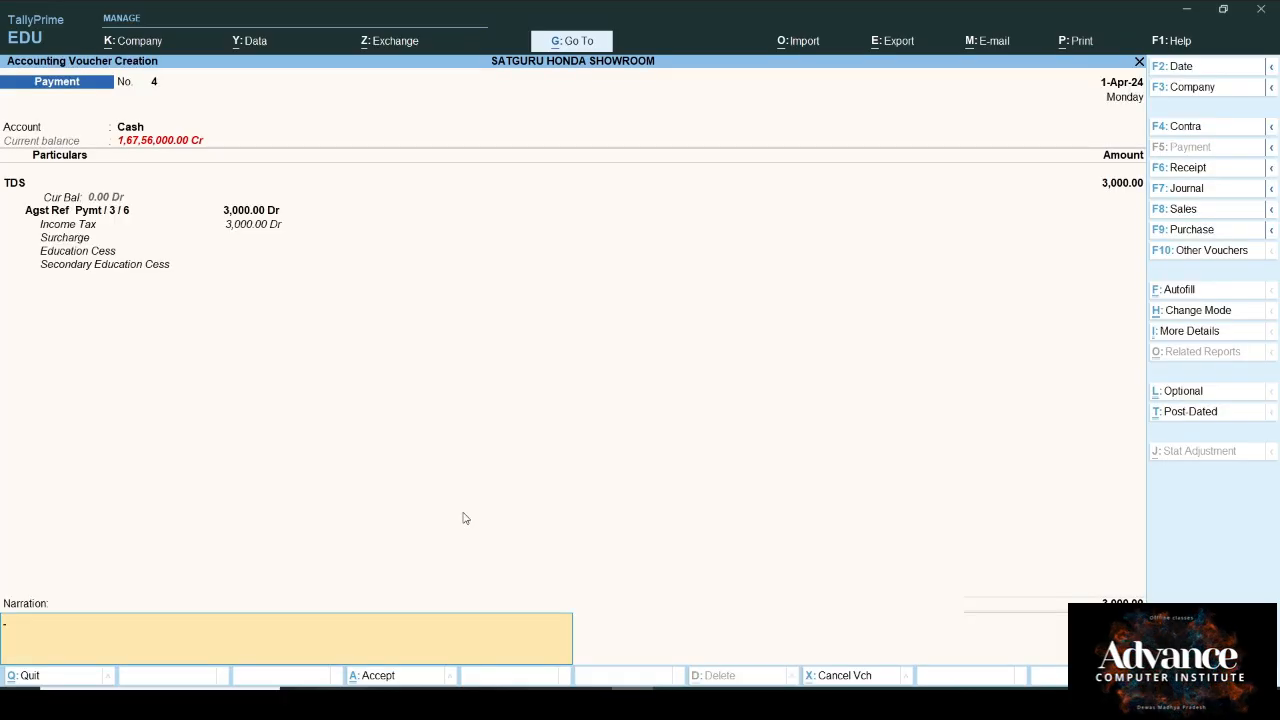
key(Return)
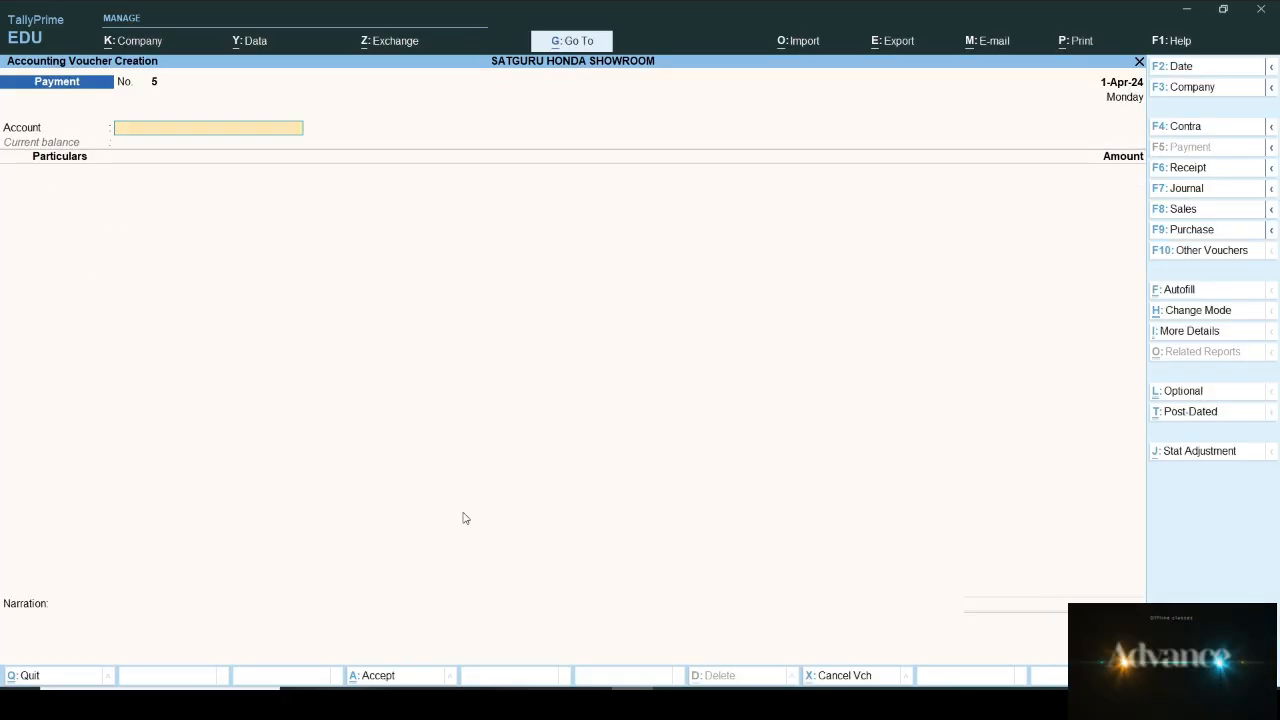